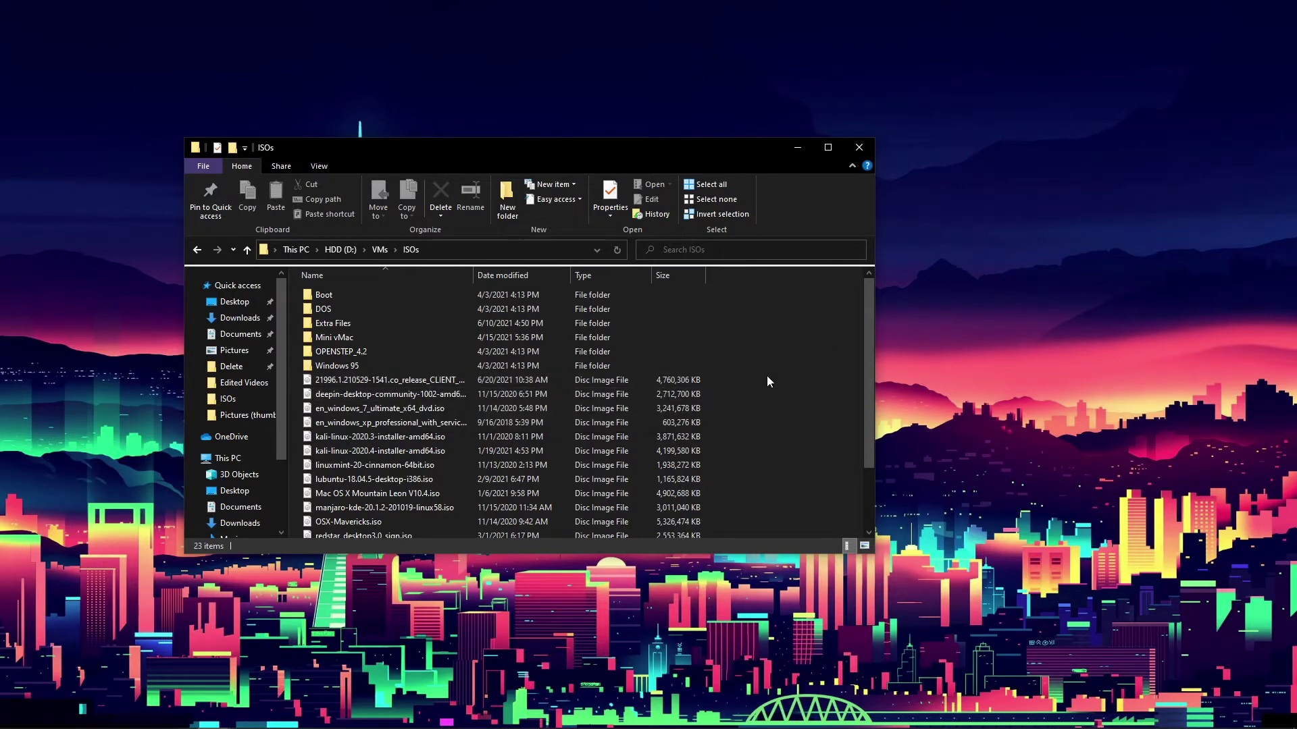
# Drag the ISOs File Explorer window off the right edge of the screen
pyautogui.moveTo(588, 162); pyautogui.dragTo(689, 160)
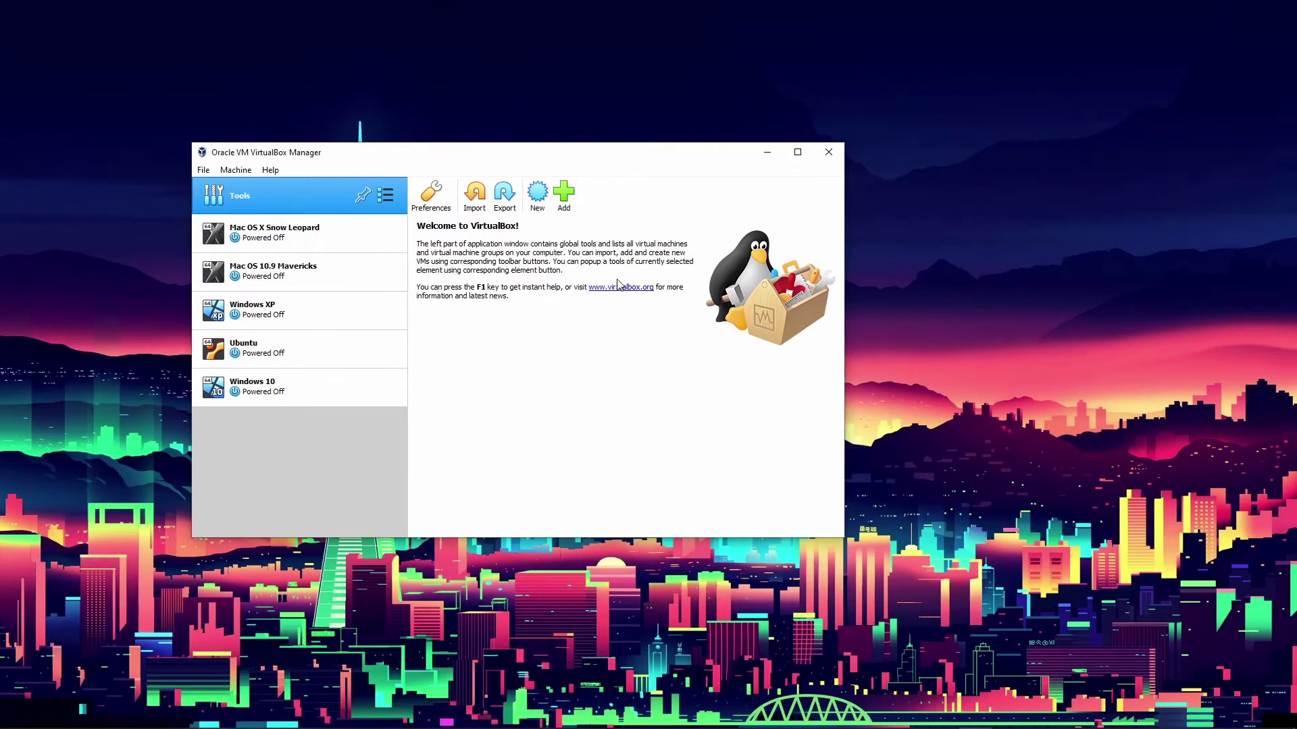
# Start a new virtual machine and set its machine folder to D:\VMs\OSs\Virtualbox OSs
pyautogui.click(540, 208)
pyautogui.moveTo(539, 286); pyautogui.dragTo(391, 274)
pyautogui.write('D:\\VMs\\OSs\\Virtualbox OSs')
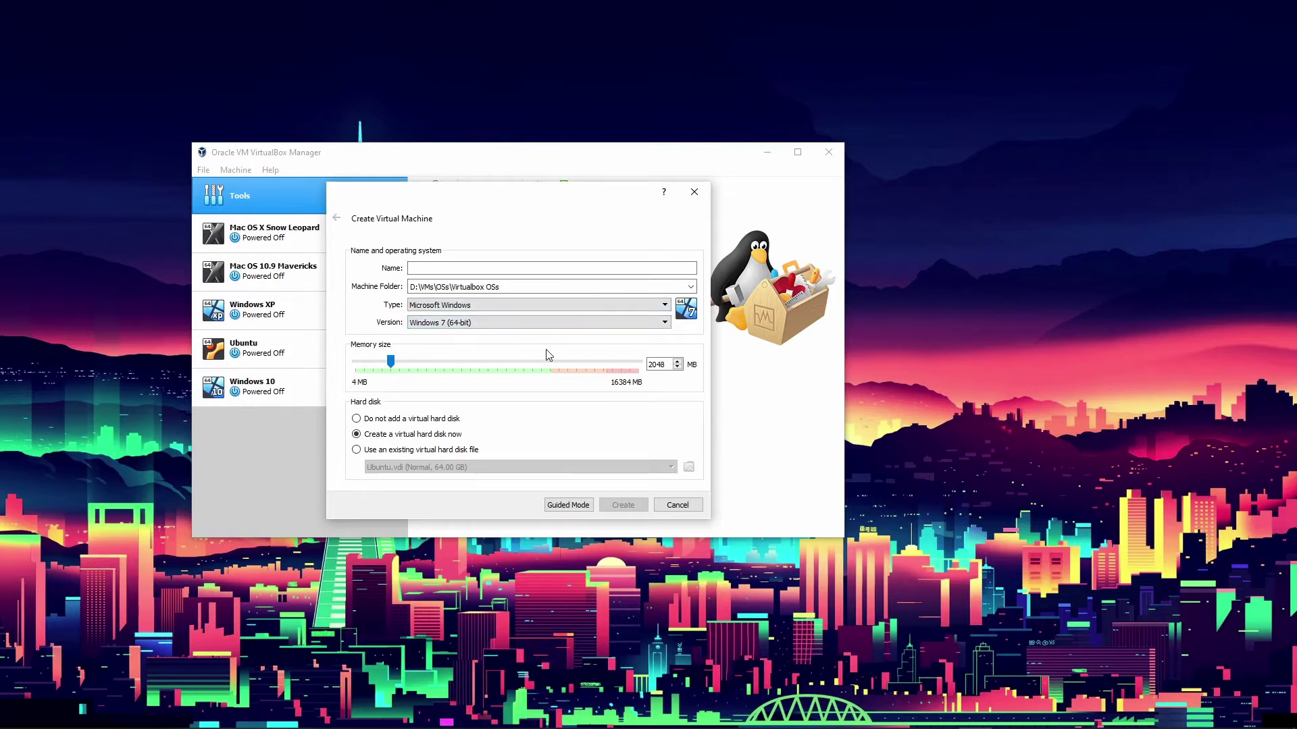
pyautogui.click(434, 270)
# Enter the name 'Windows 11' and keep the type Microsoft Windows
pyautogui.write('Windows 11')
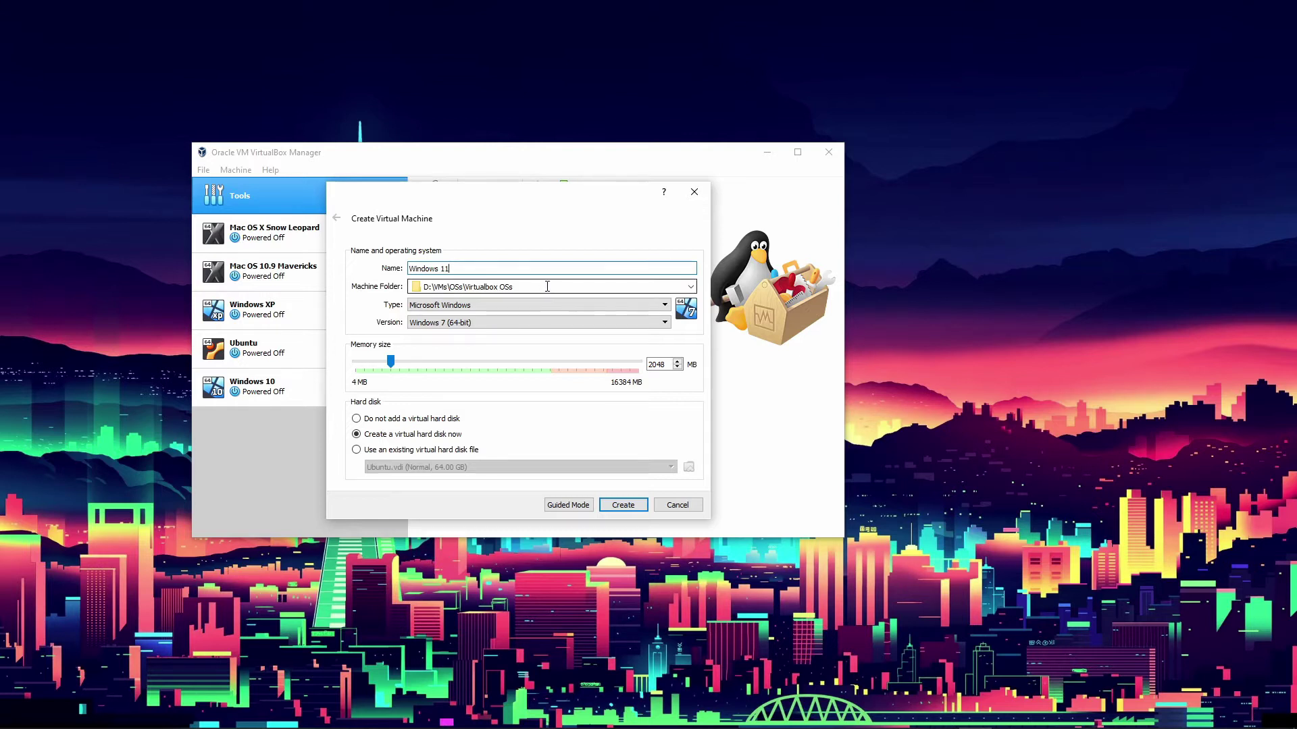
pyautogui.click(508, 304)
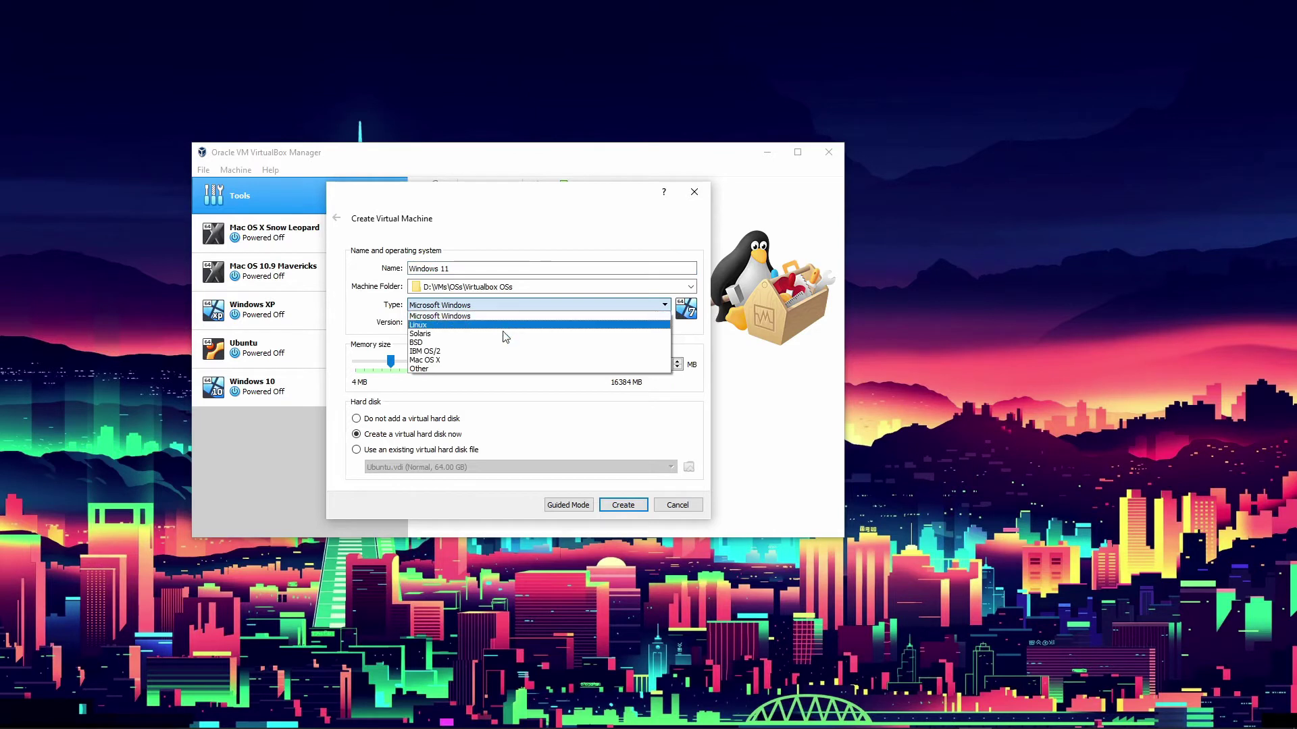
pyautogui.click(509, 316)
# Choose Windows 2019 (64-bit) as the version after briefly trying Other Windows (64-bit)
pyautogui.click(462, 323)
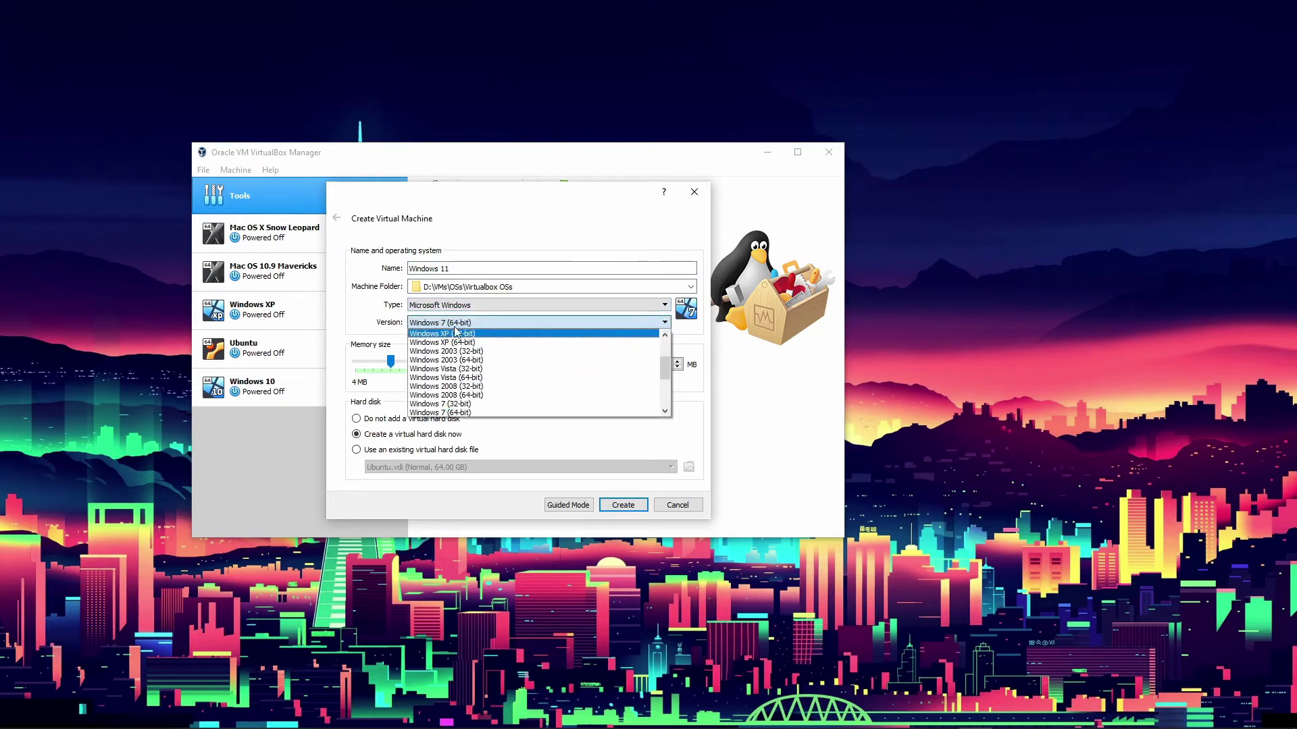
pyautogui.scroll(-4, 515, 350)
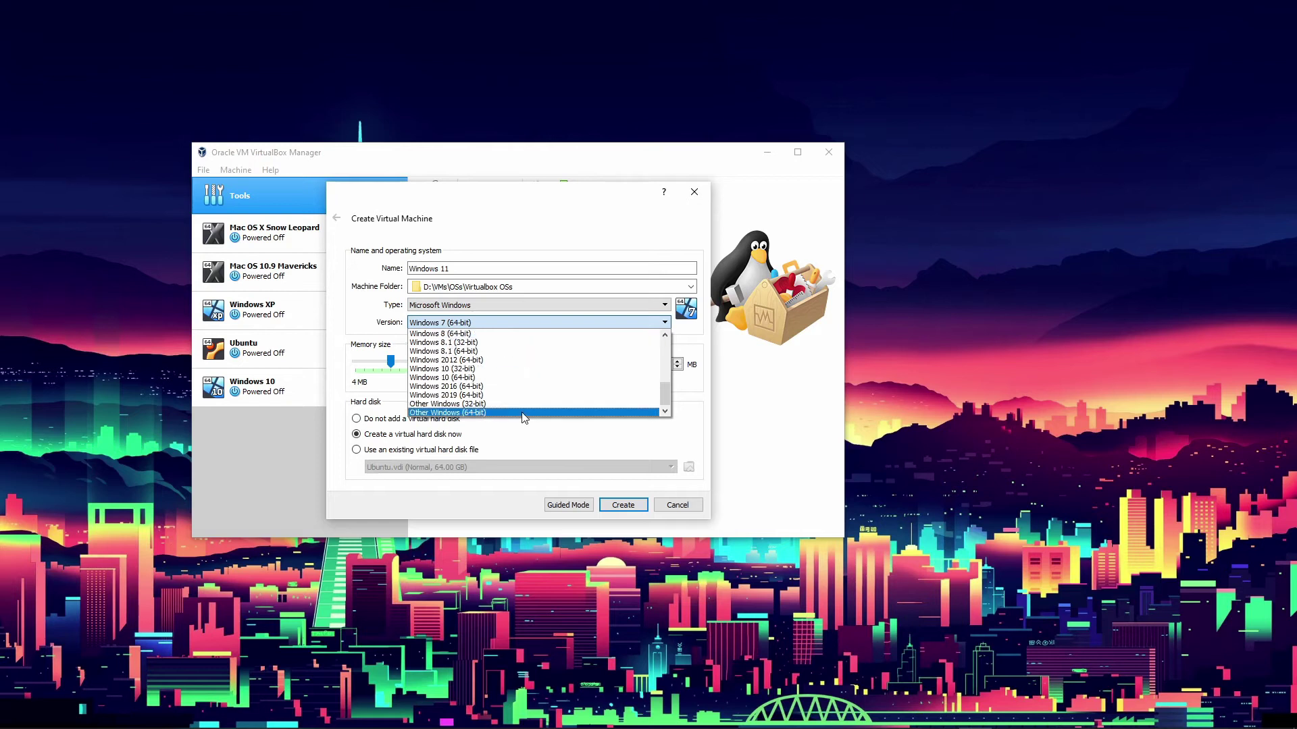
pyautogui.click(477, 413)
pyautogui.click(491, 324)
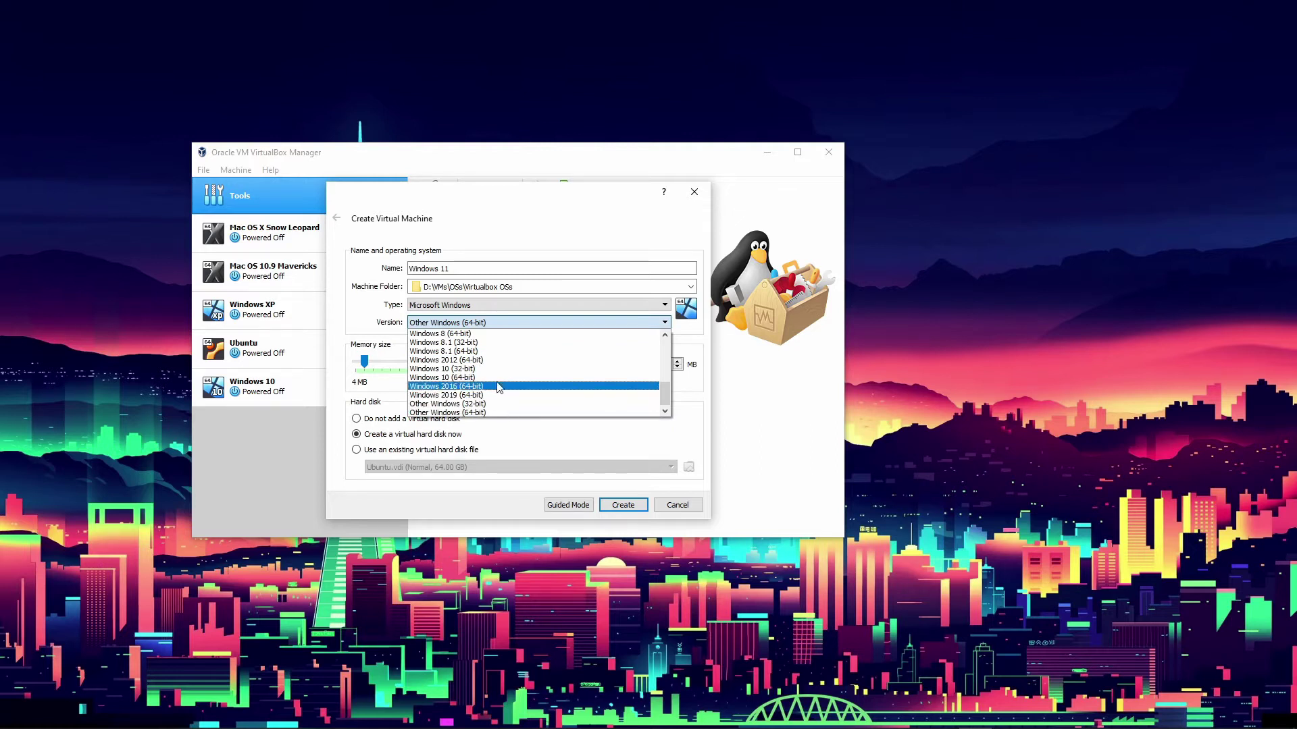
pyautogui.click(498, 413)
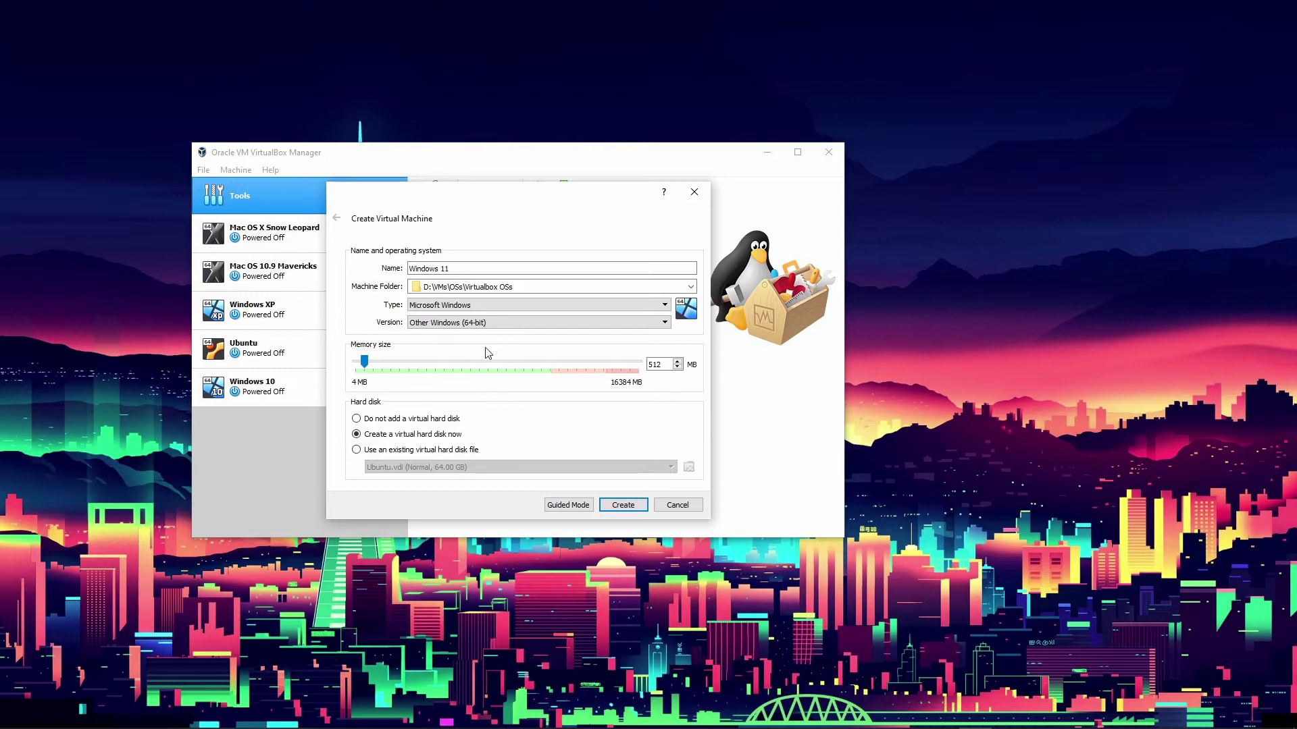
pyautogui.click(471, 324)
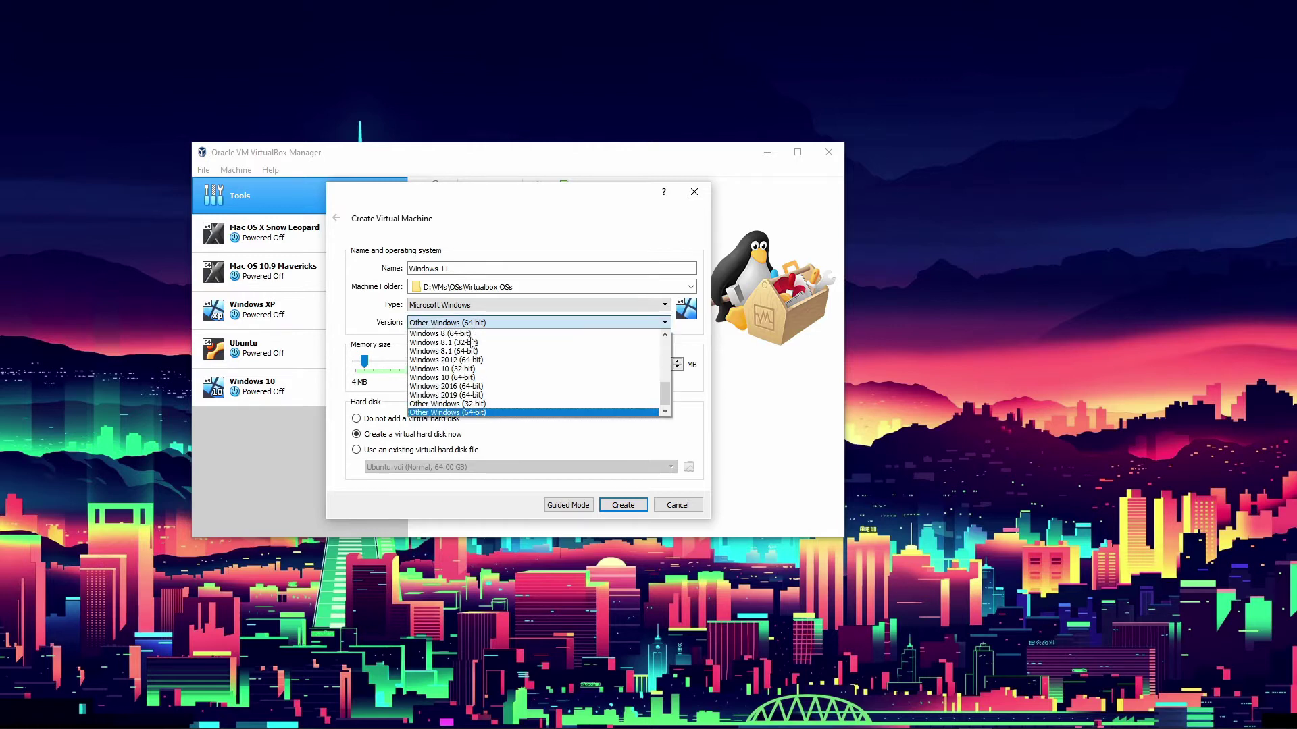
pyautogui.click(478, 397)
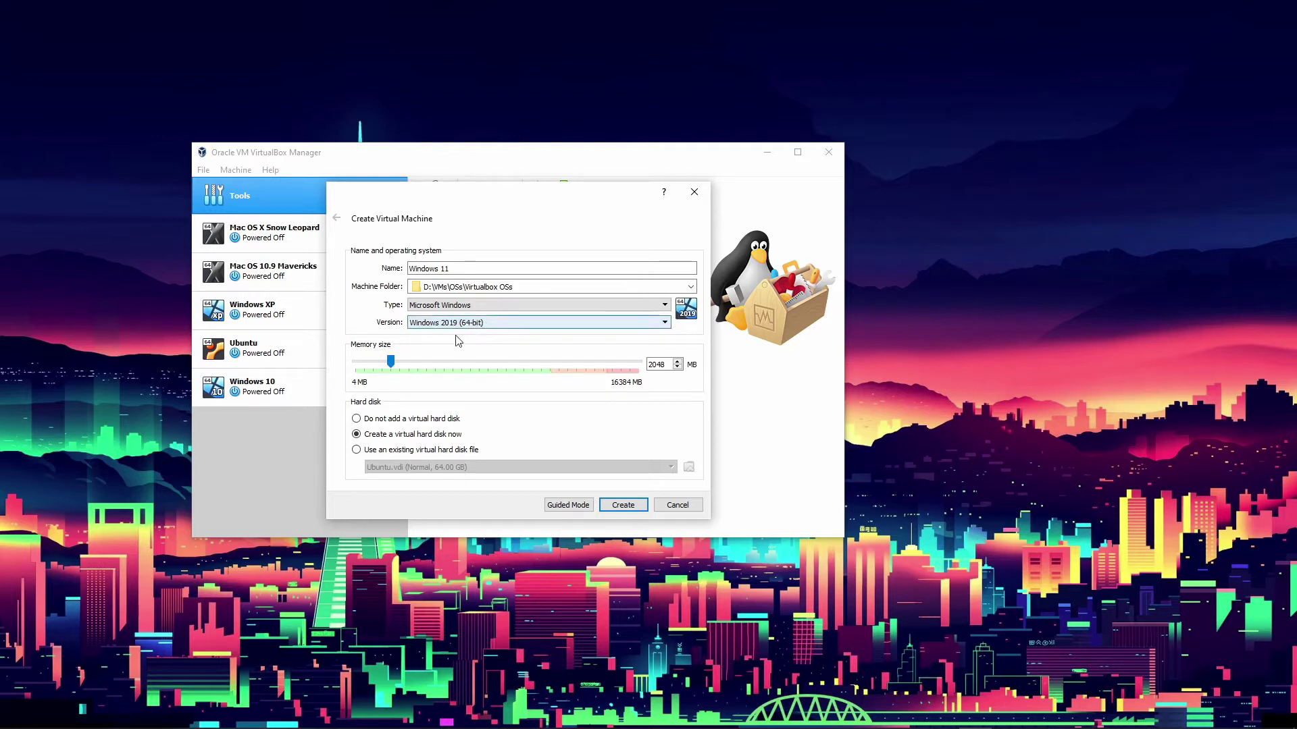
pyautogui.click(470, 325)
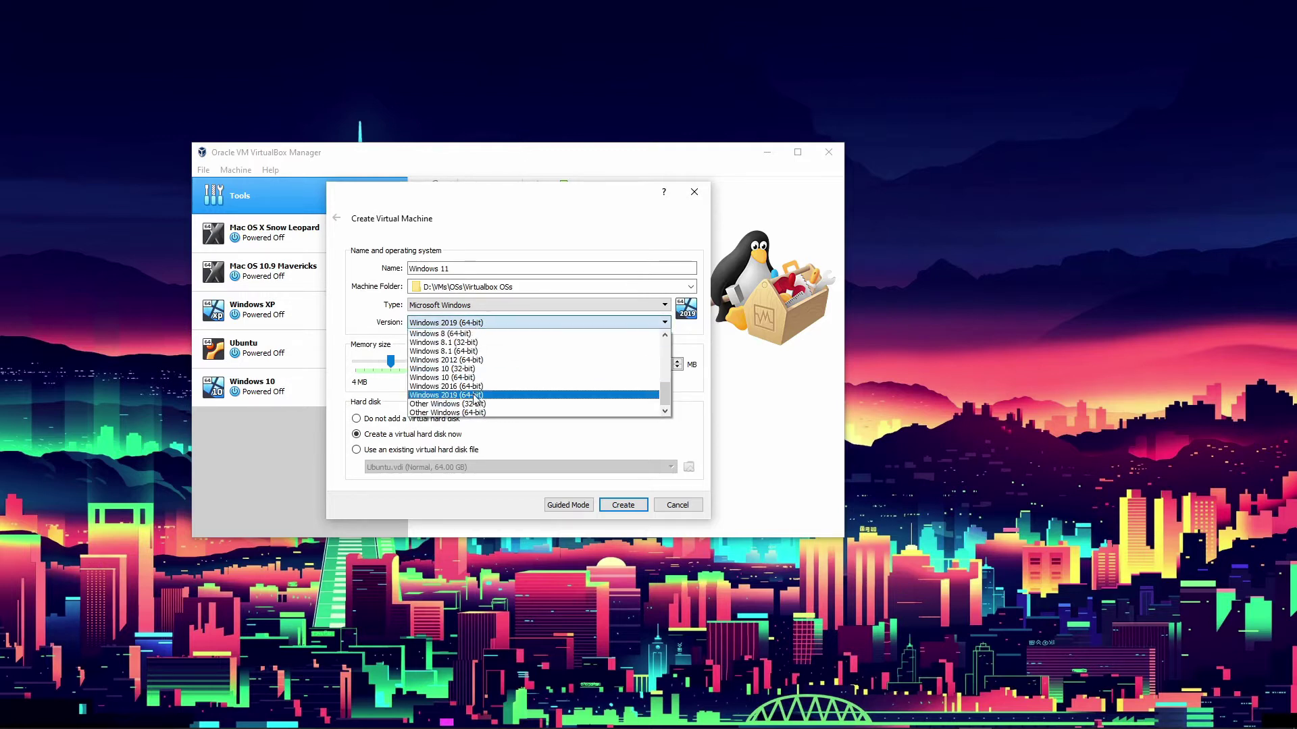
pyautogui.click(477, 396)
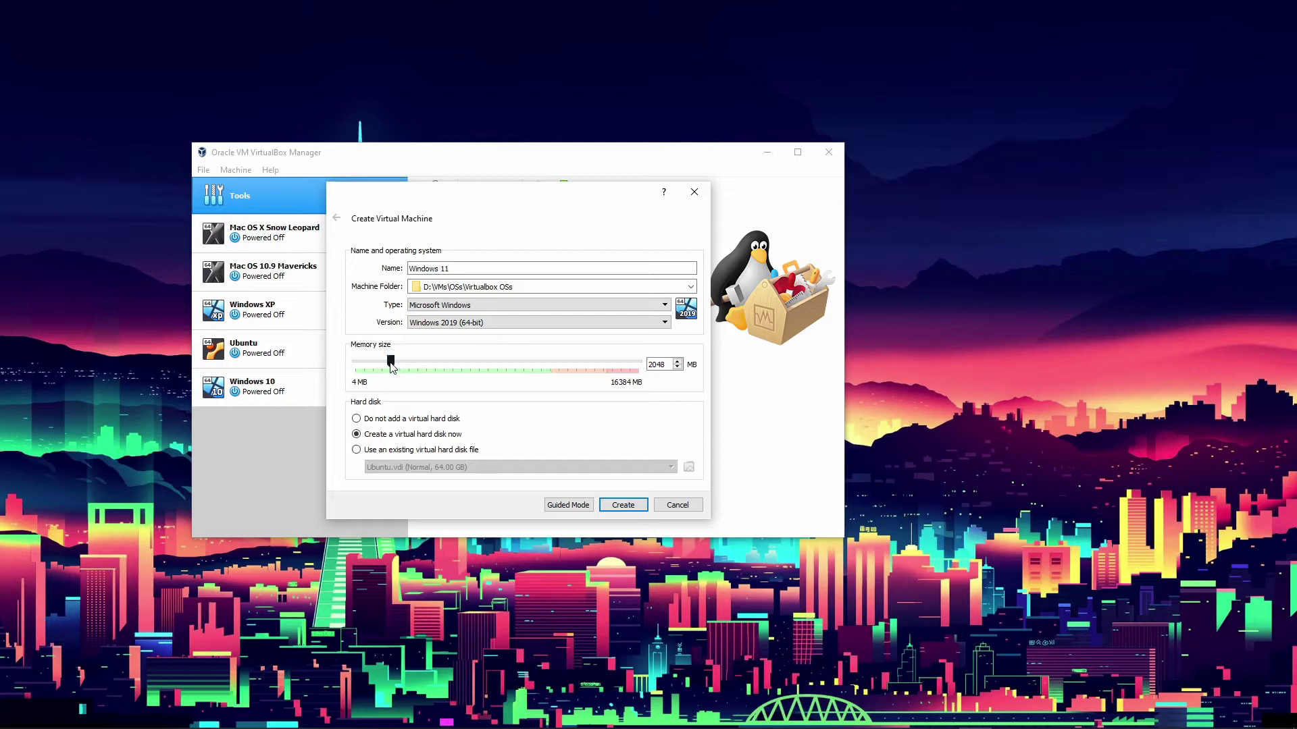
# Set the machine's memory to 8192 MB using the slider and the MB field
pyautogui.moveTo(392, 363); pyautogui.dragTo(501, 384)
pyautogui.click(666, 368)
# Create the machine with a 120 GB dynamically allocated VDI disk, Windows 11.vdi
pyautogui.click(629, 511)
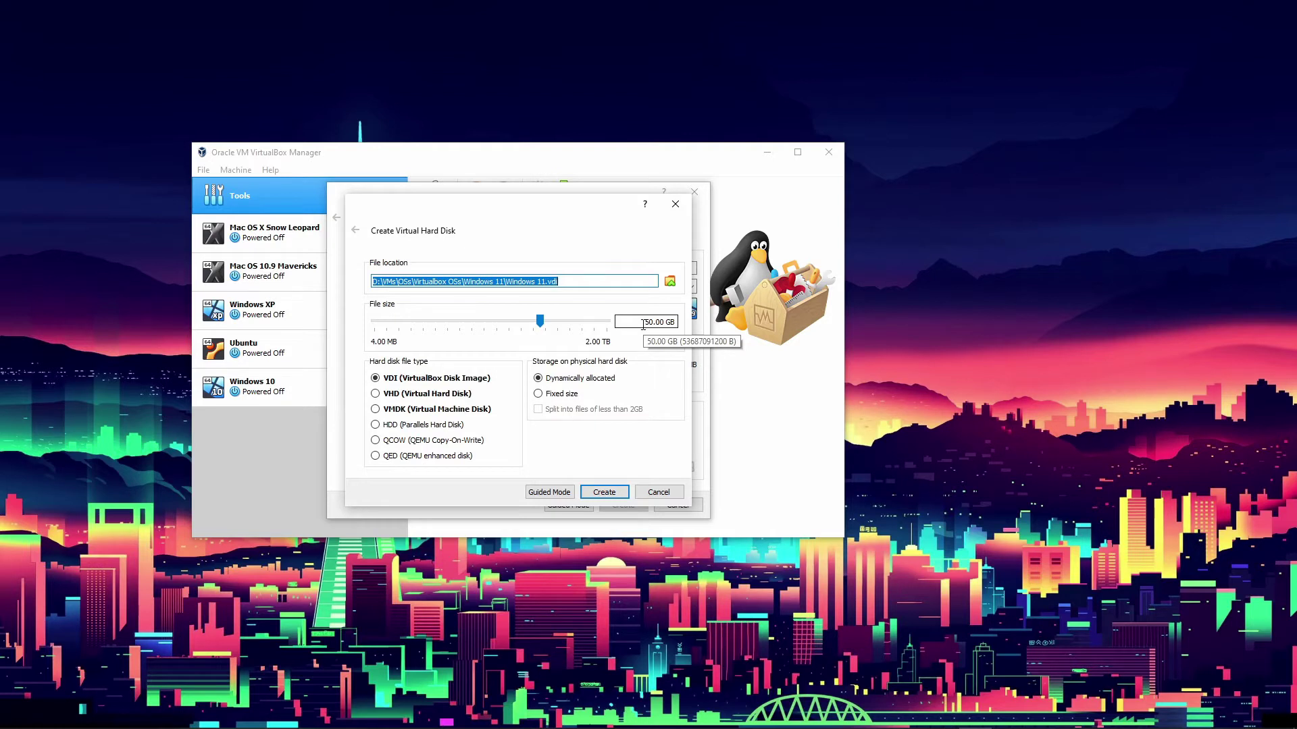
pyautogui.moveTo(643, 325); pyautogui.dragTo(727, 327)
pyautogui.write('12 B')
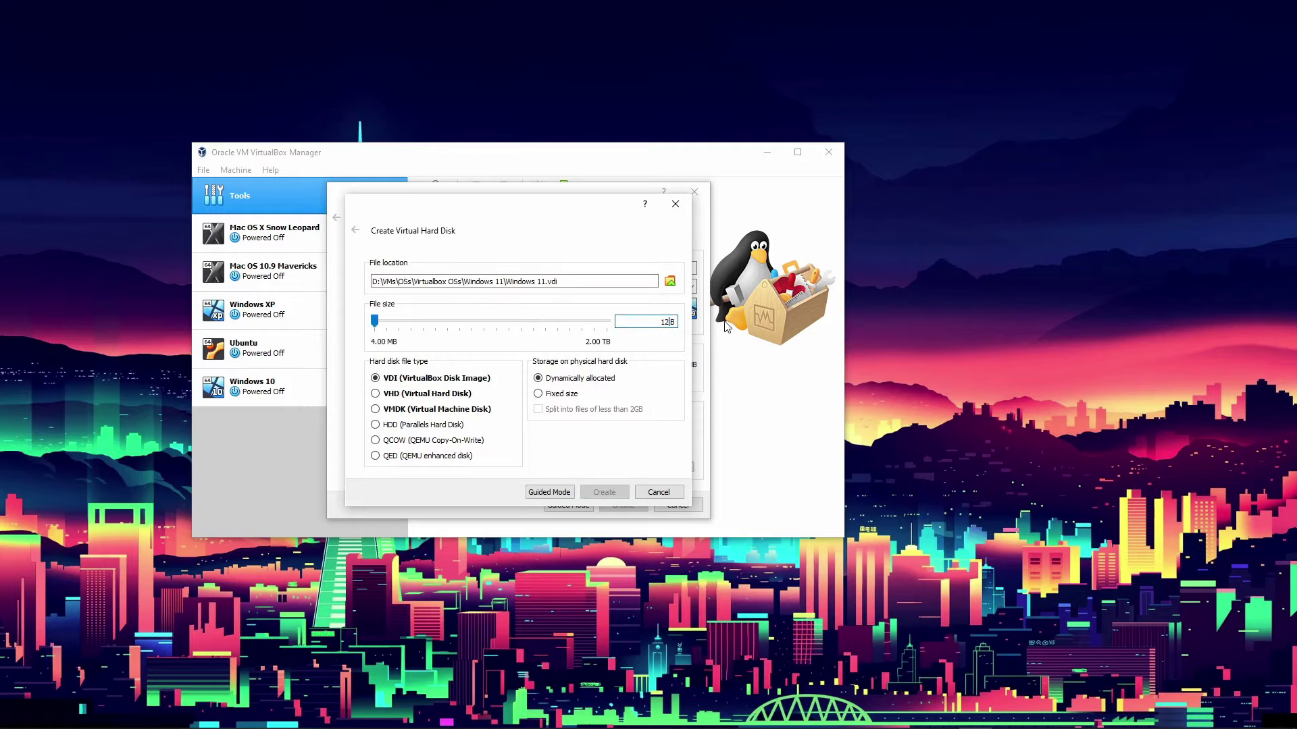
pyautogui.press('BackSpace')
pyautogui.moveTo(374, 321); pyautogui.dragTo(535, 334)
pyautogui.doubleClick(659, 324)
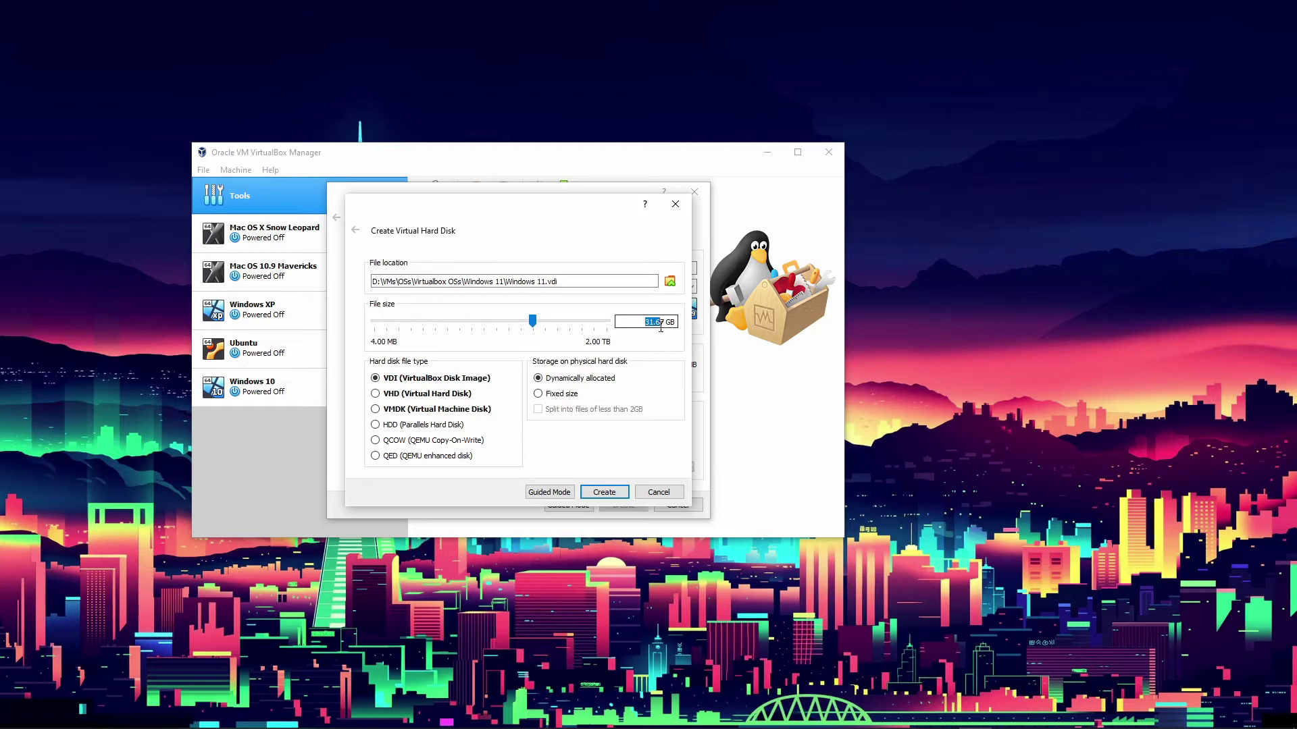
pyautogui.click(662, 325)
pyautogui.press('BackSpace')
pyautogui.doubleClick(665, 328)
pyautogui.write('120')
pyautogui.click(603, 494)
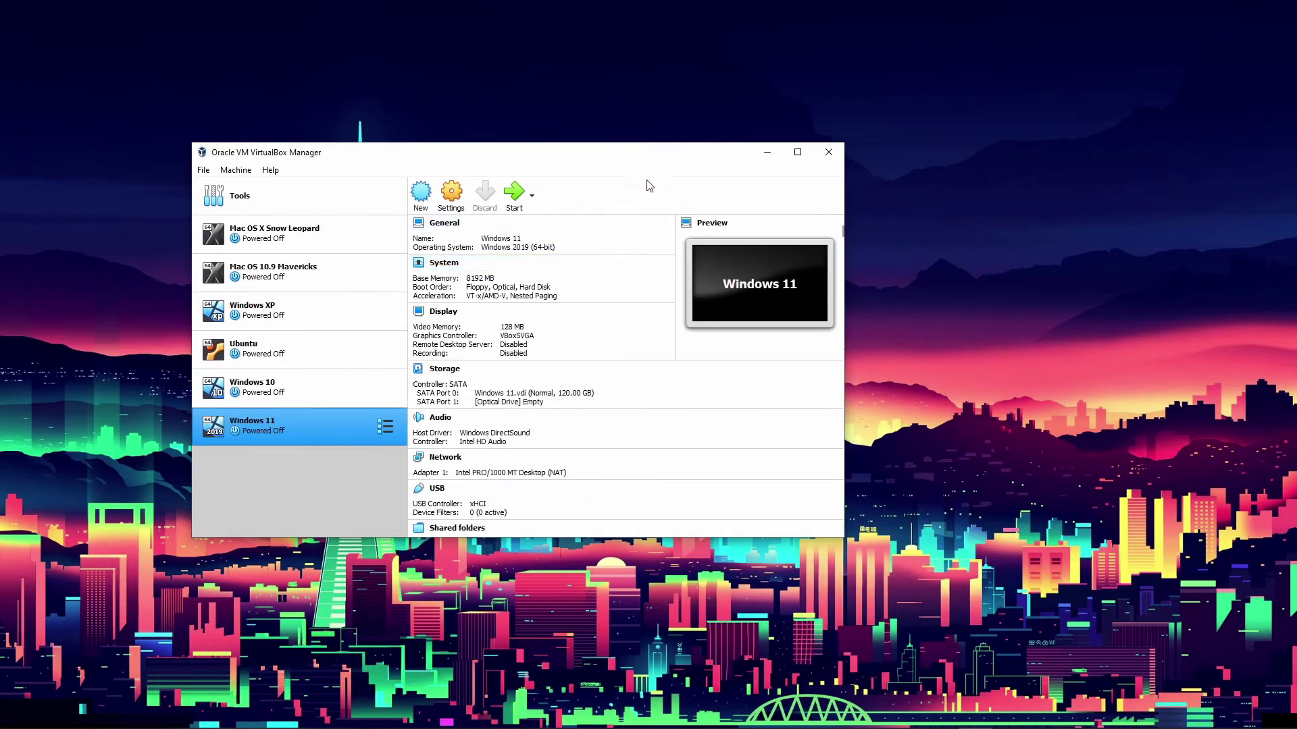
# Open the Settings dialog for the selected Windows 11 machine
pyautogui.click(455, 198)
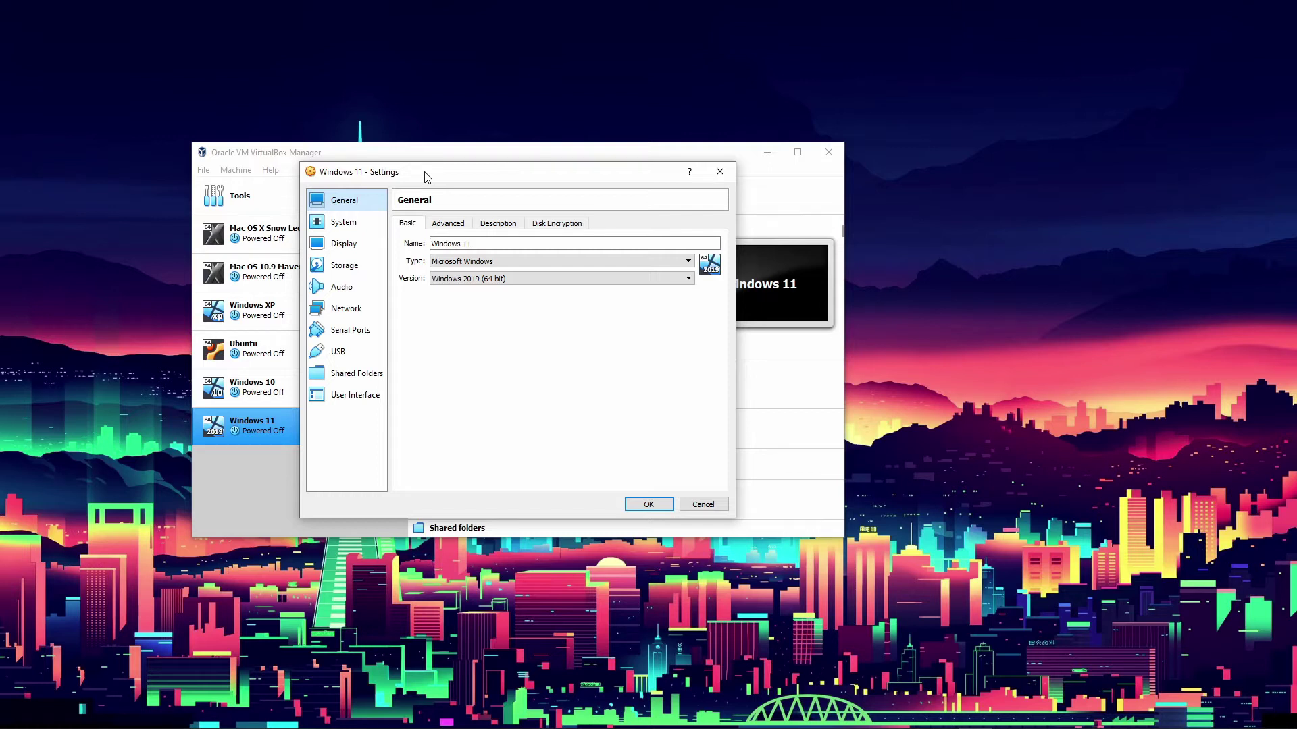
# Go to the System section and show its Processor page
pyautogui.click(348, 230)
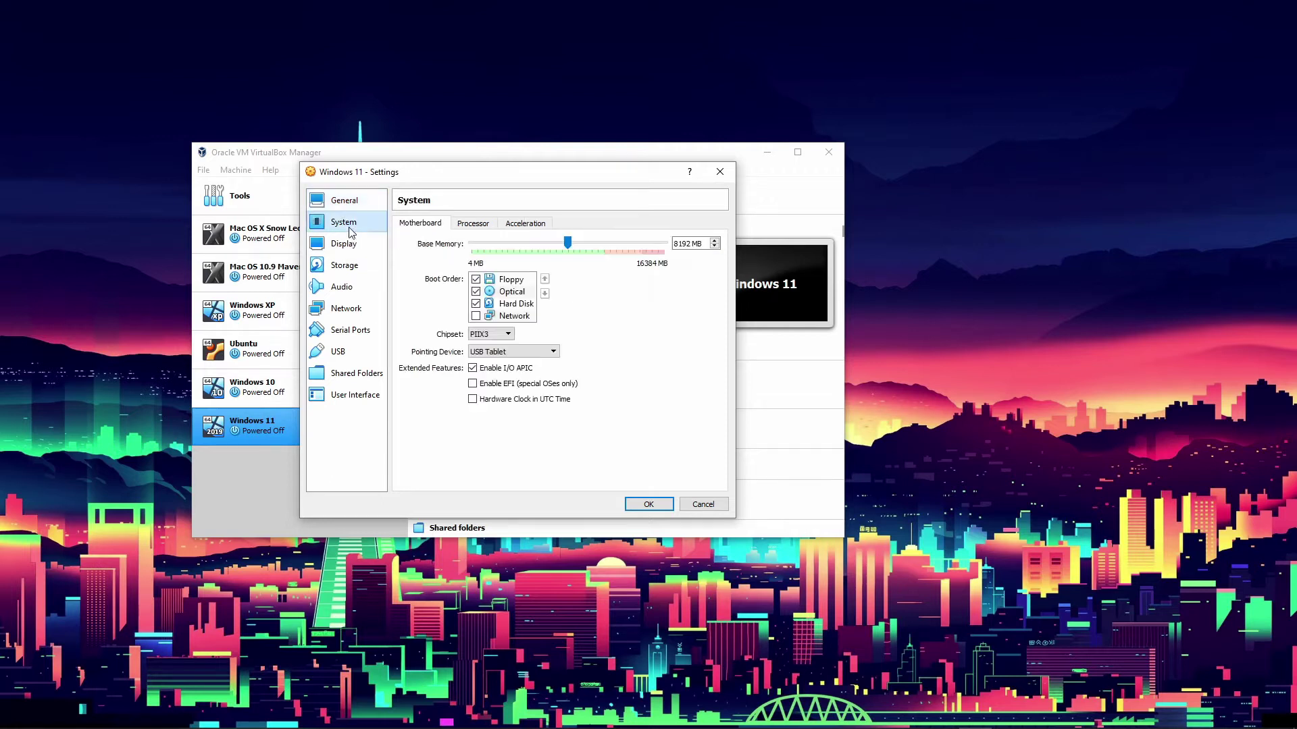
pyautogui.click(345, 203)
pyautogui.click(346, 228)
pyautogui.click(345, 203)
pyautogui.click(345, 224)
pyautogui.click(475, 225)
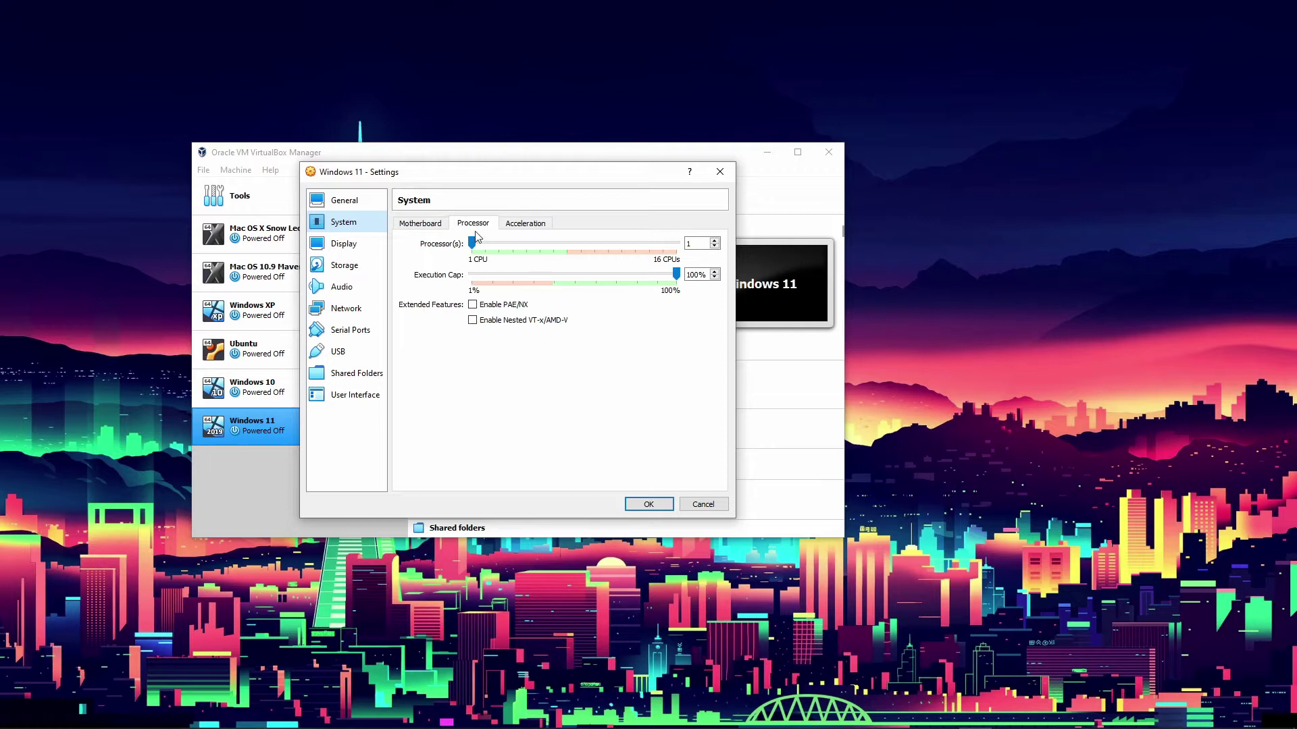
# Give the Windows 11 machine 2 processors, then show the Acceleration settings
pyautogui.click(474, 248)
pyautogui.moveTo(473, 248); pyautogui.dragTo(509, 245)
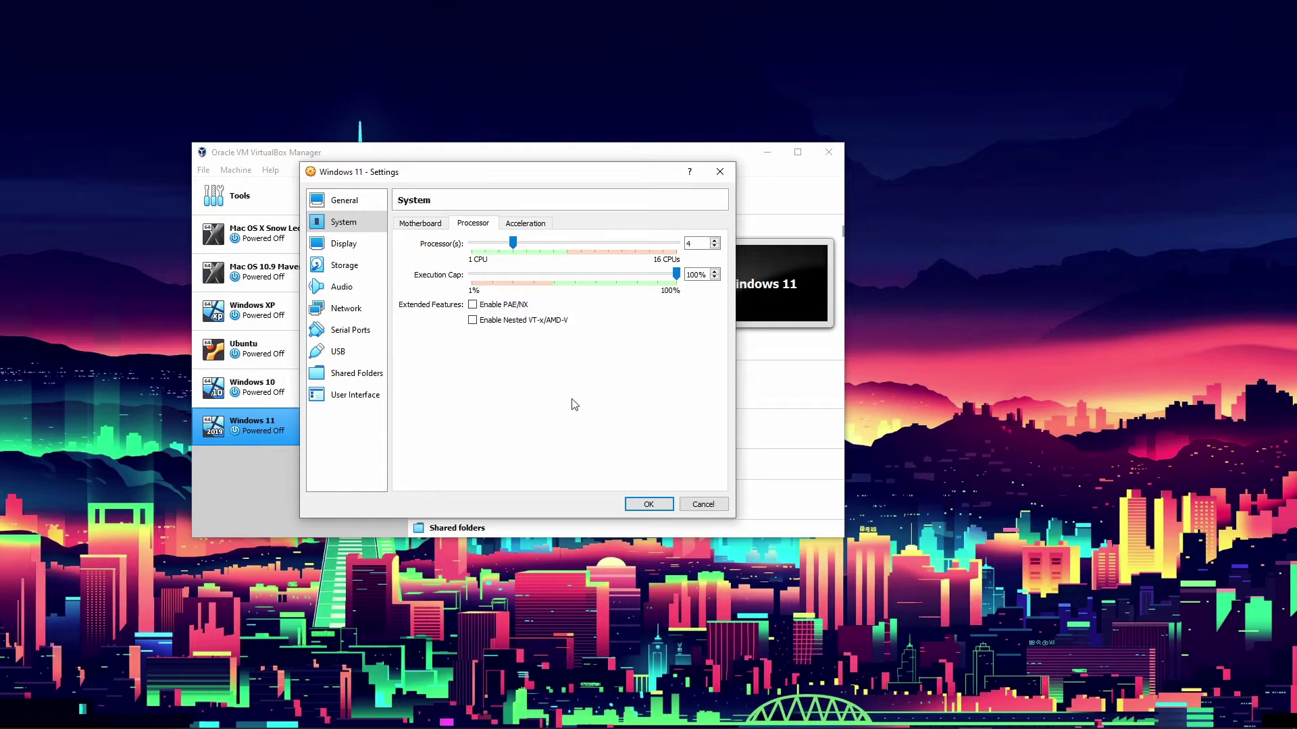
pyautogui.moveTo(512, 243)
pyautogui.mouseDown()
pyautogui.moveTo(491, 253)
pyautogui.moveTo(513, 250)
pyautogui.mouseUp()
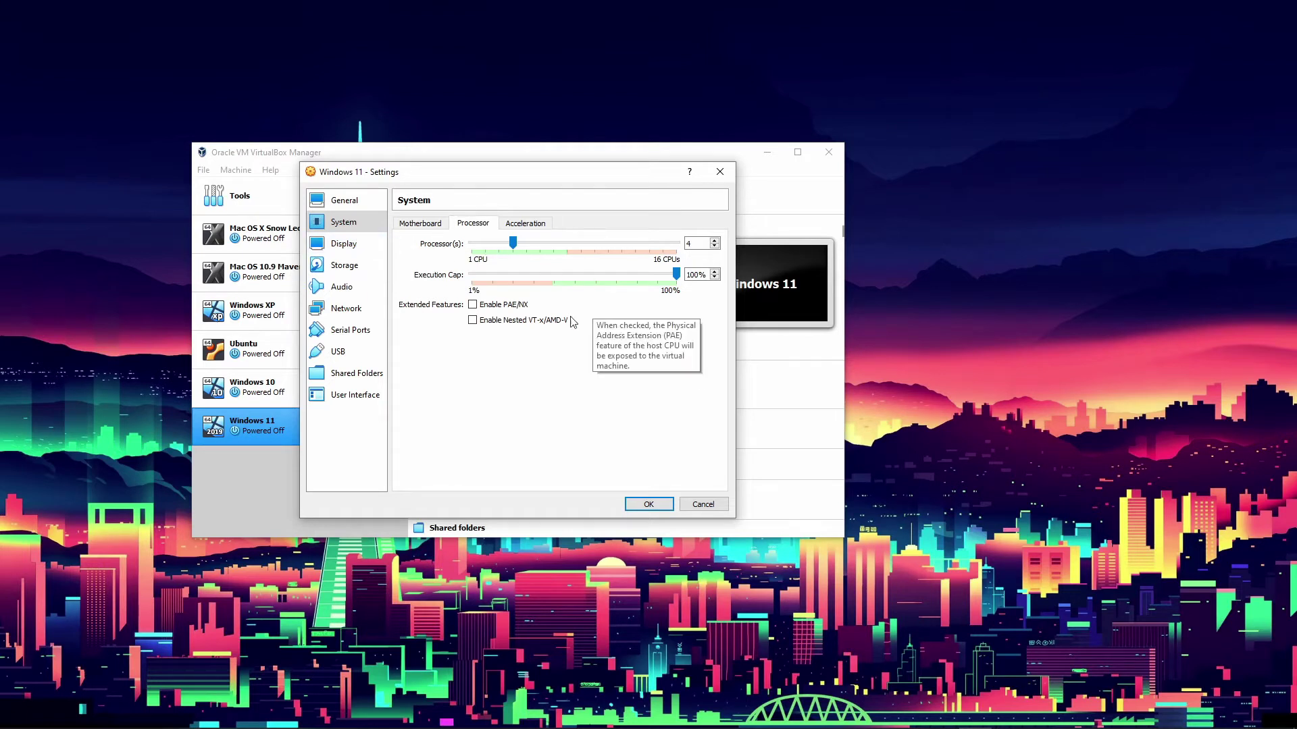
pyautogui.click(527, 223)
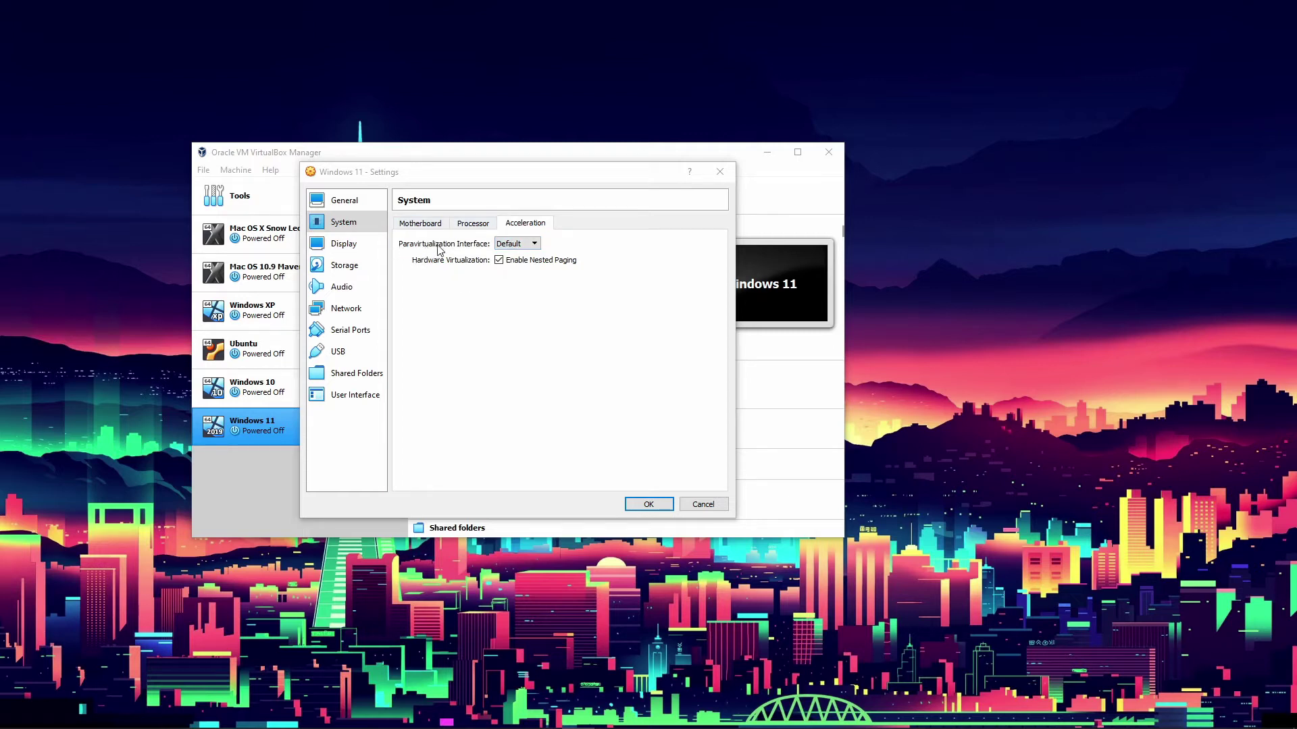
# Pick Hyper-V from the Paravirtualization Interface list
pyautogui.click(515, 245)
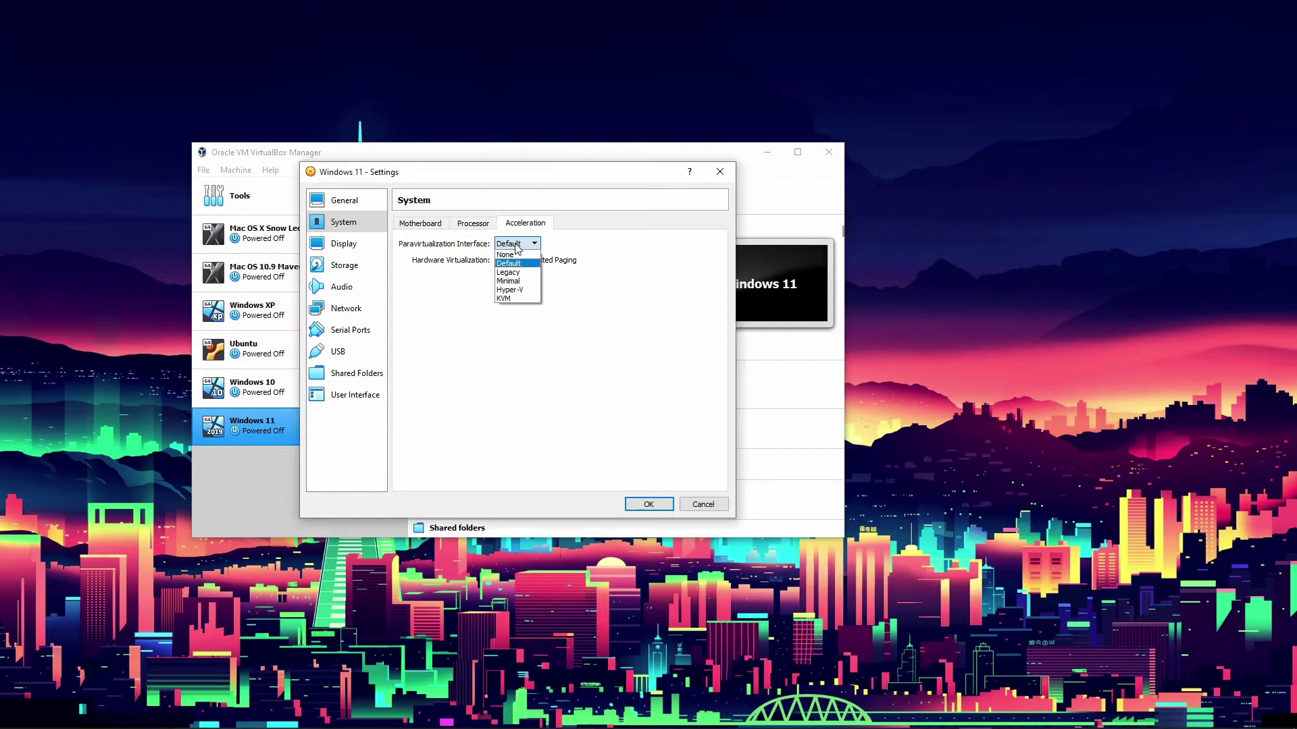
pyautogui.click(517, 290)
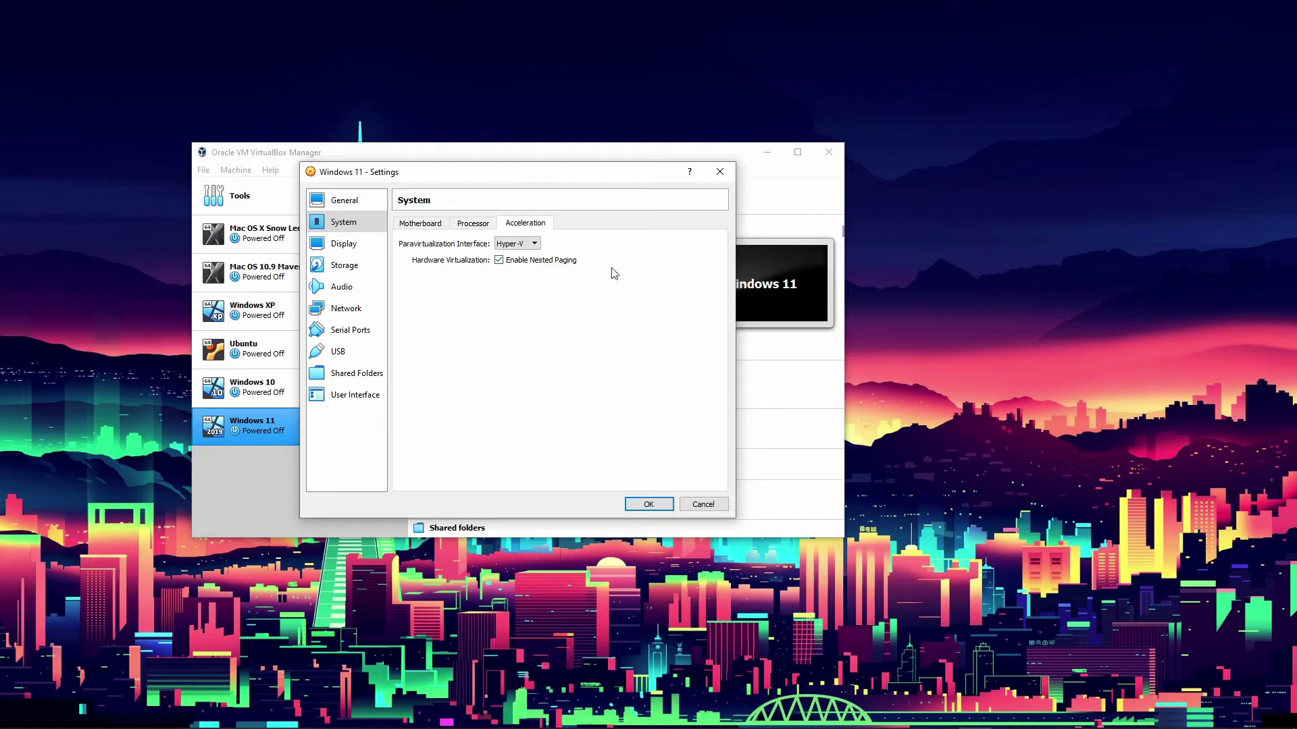
# Mount the 21996 Windows 11 ISO in the empty optical drive and save with OK
pyautogui.click(344, 271)
pyautogui.click(436, 272)
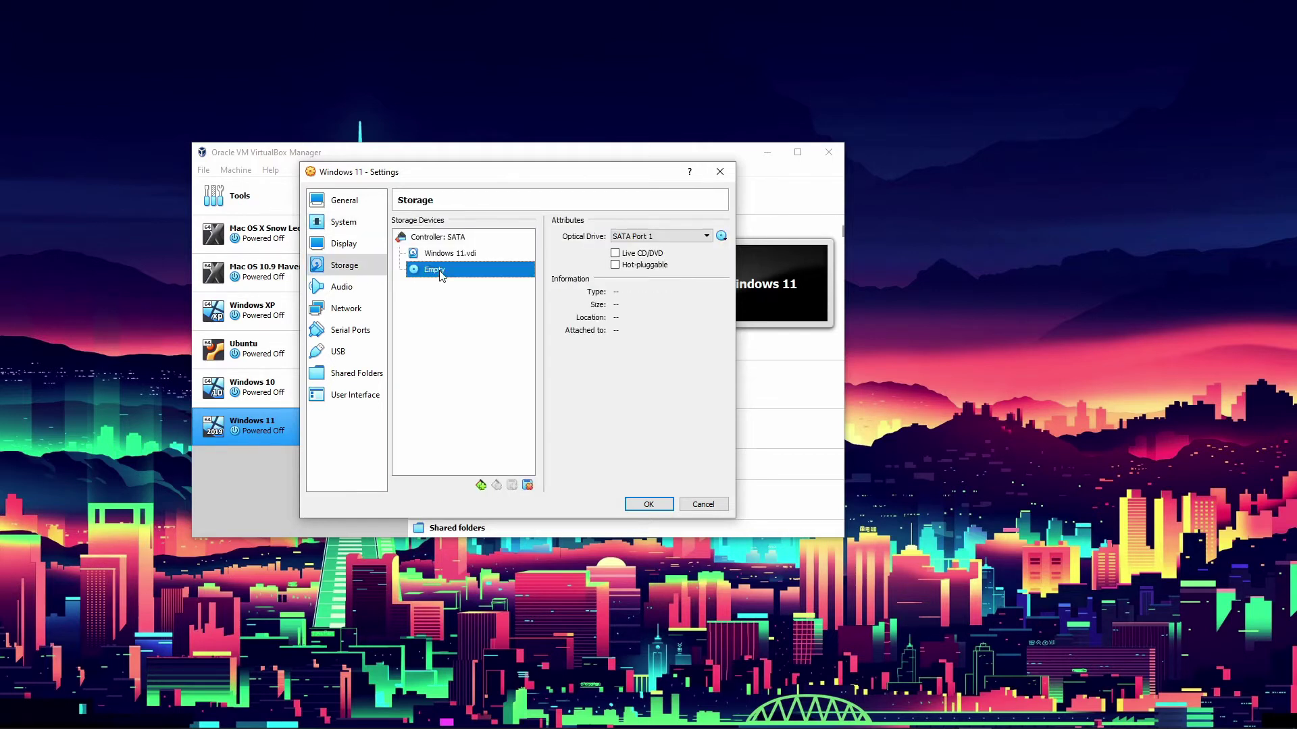
pyautogui.click(722, 236)
pyautogui.click(757, 267)
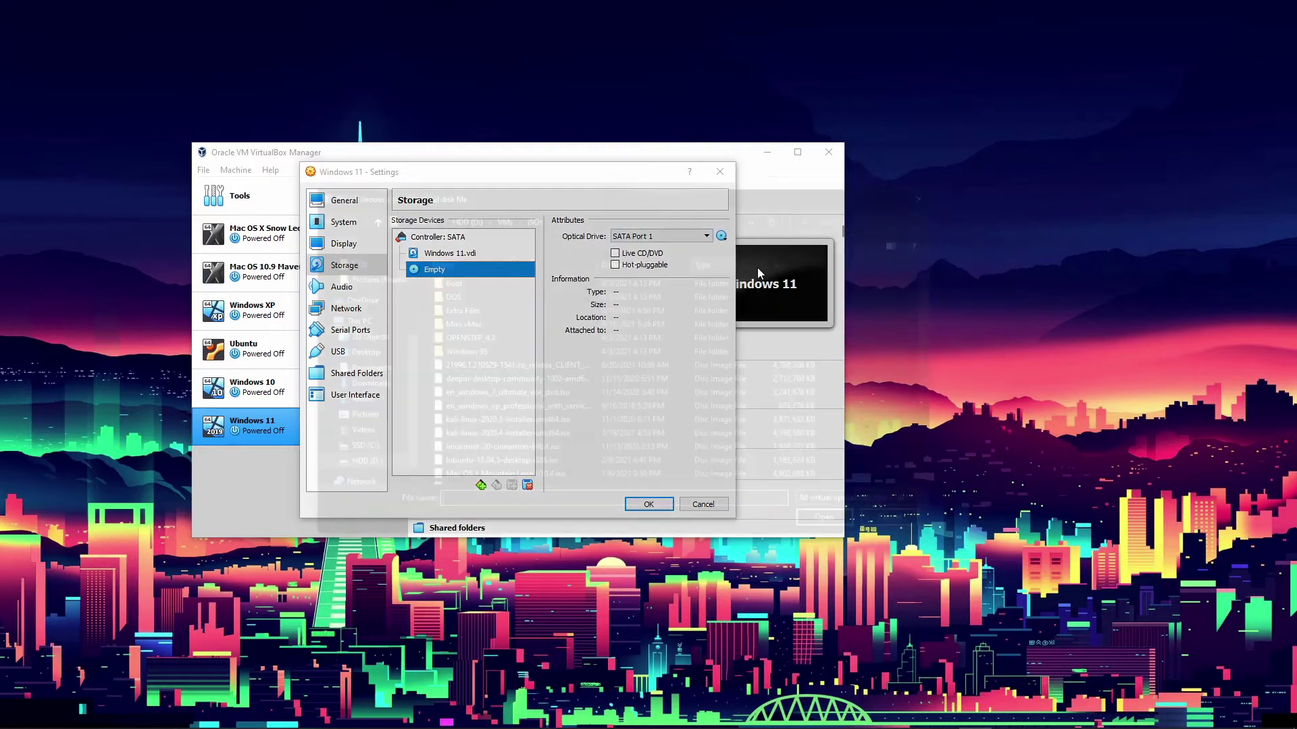
pyautogui.doubleClick(552, 368)
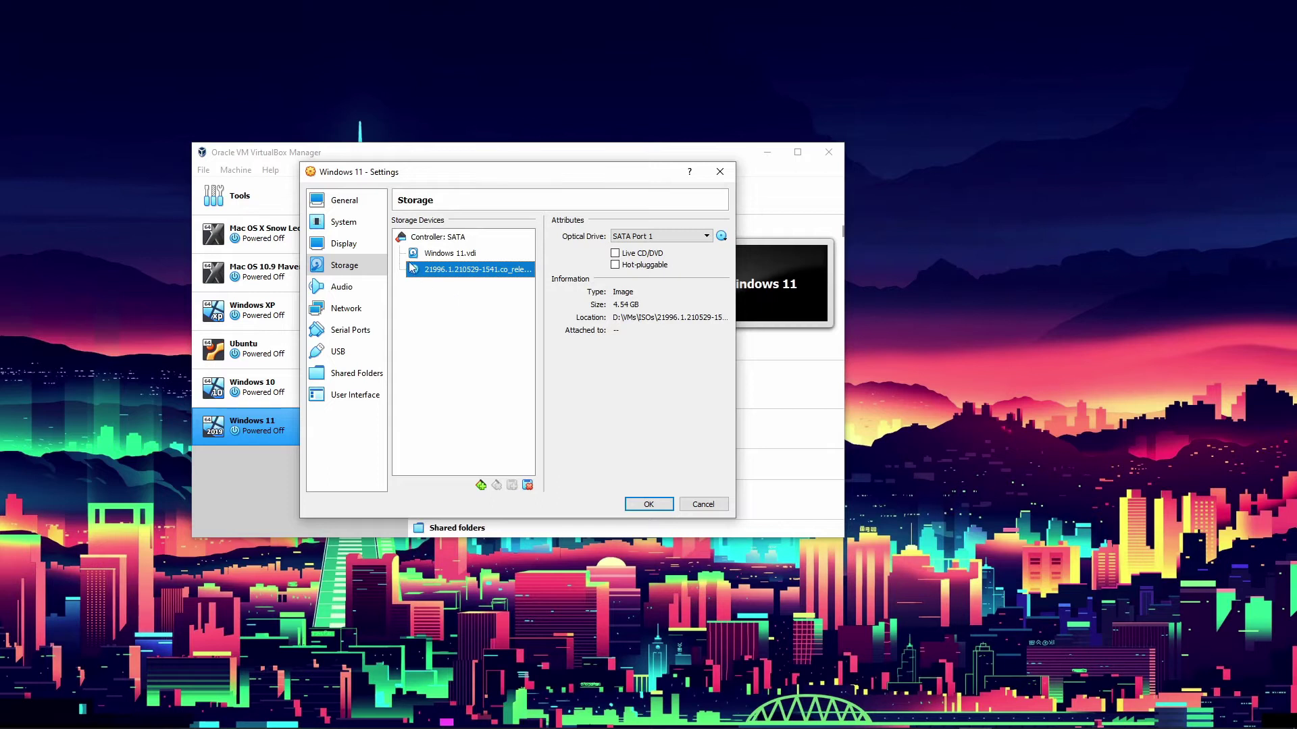
pyautogui.click(648, 505)
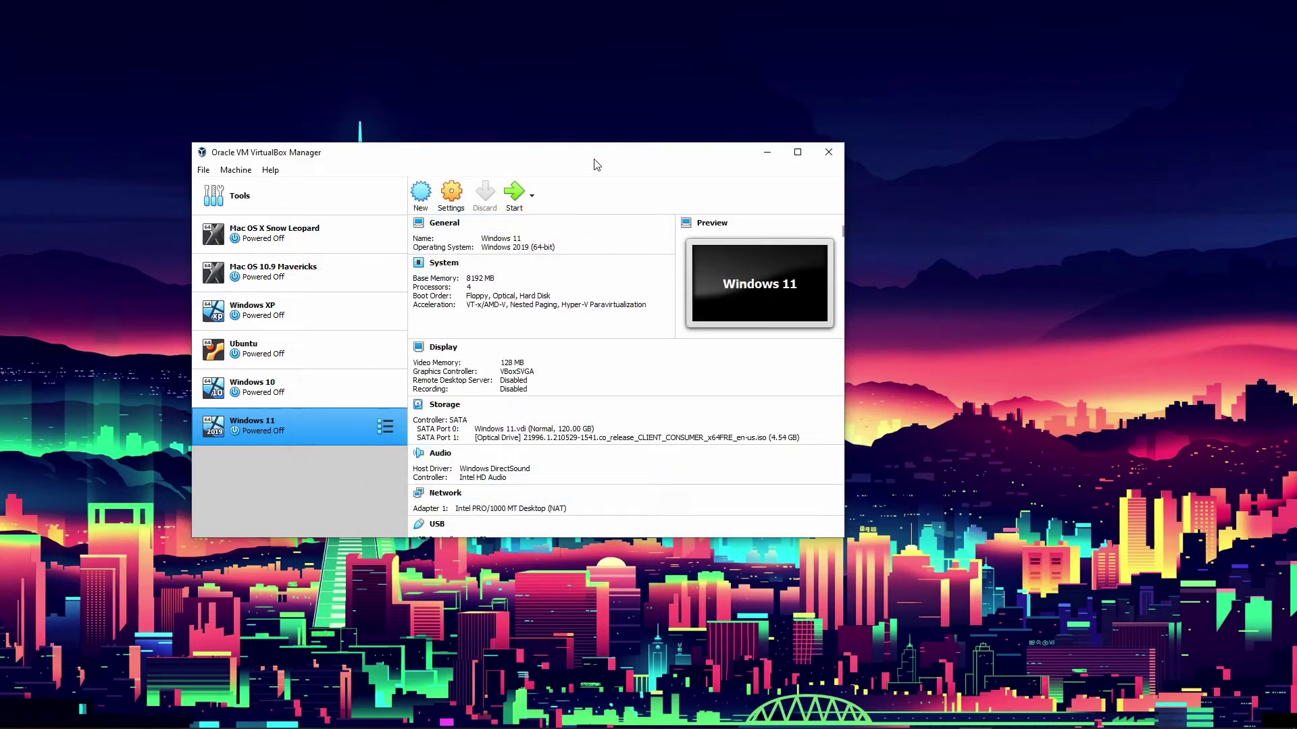
# Start the Windows 11 VM and dismiss the start-up disk prompt so it boots from the 21996 ISO
pyautogui.click(516, 201)
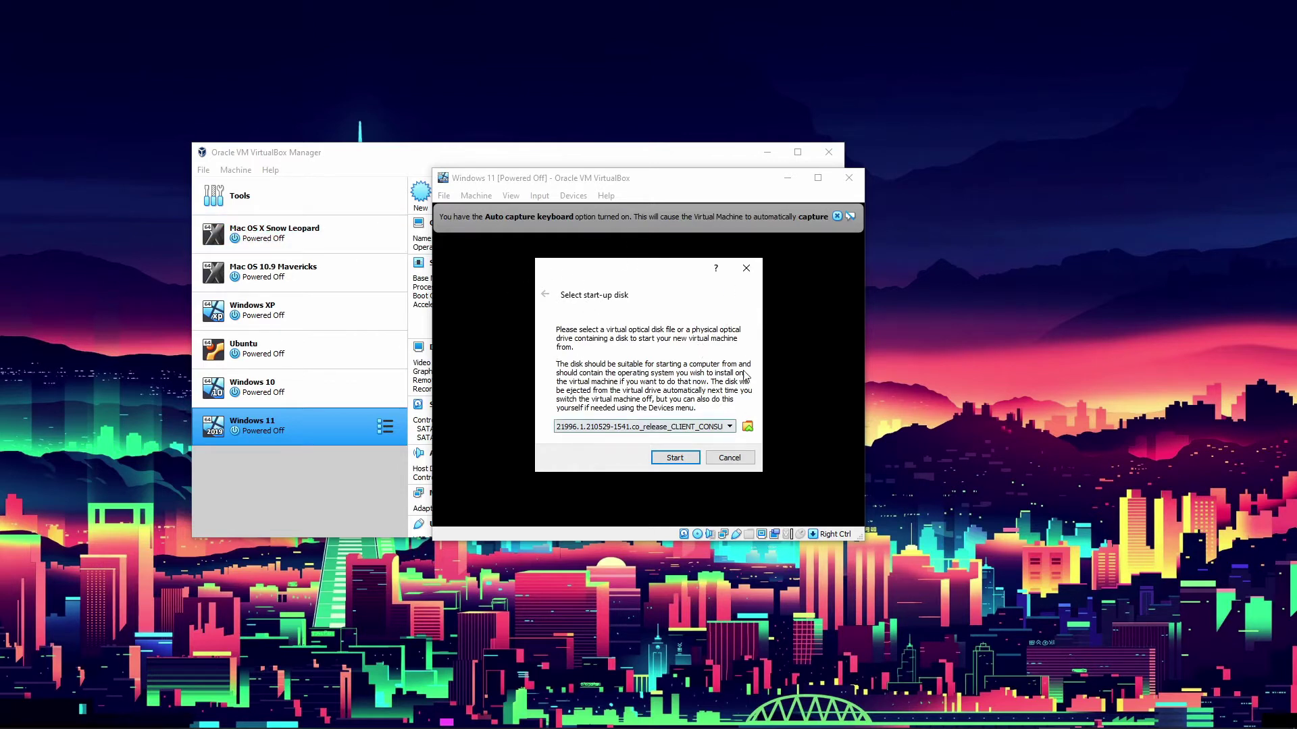
pyautogui.click(750, 270)
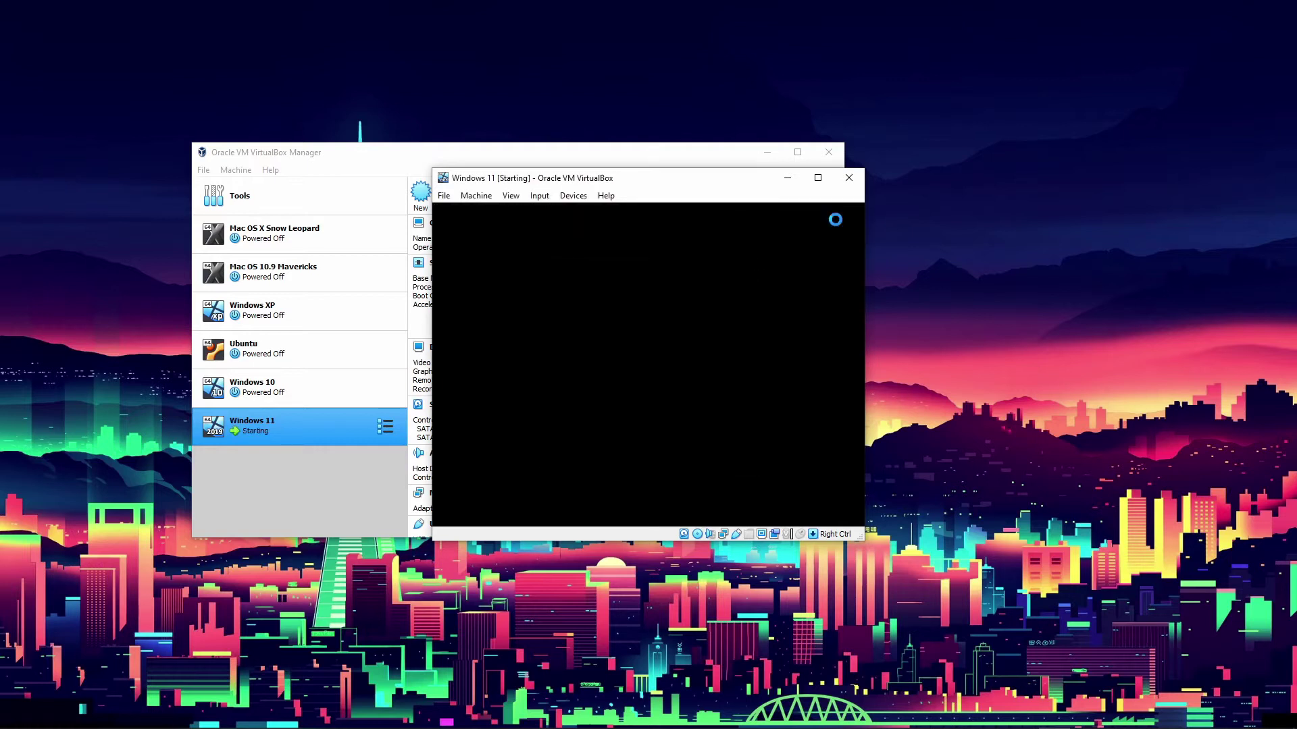
# Move the VM window up and left, and let the VM capture the mouse at the Windows Setup language page
pyautogui.moveTo(631, 188); pyautogui.dragTo(581, 142)
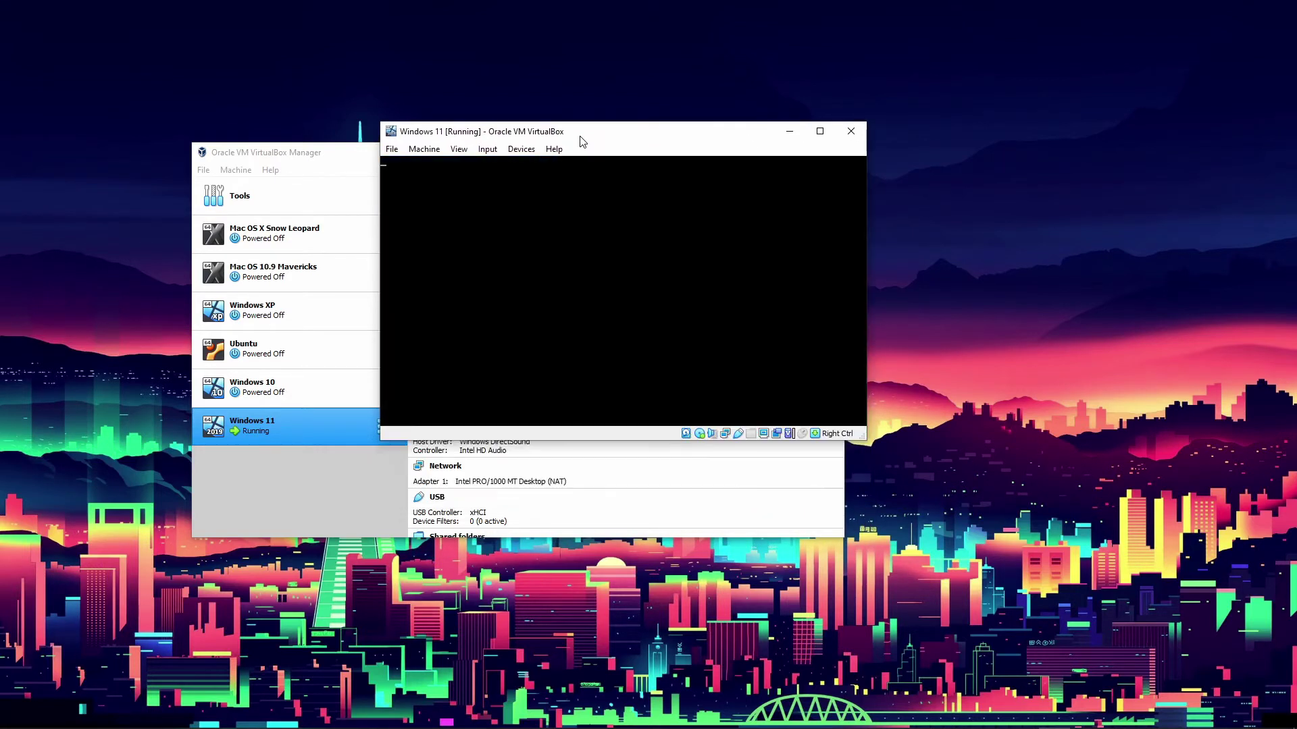
pyautogui.moveTo(646, 135); pyautogui.dragTo(625, 90)
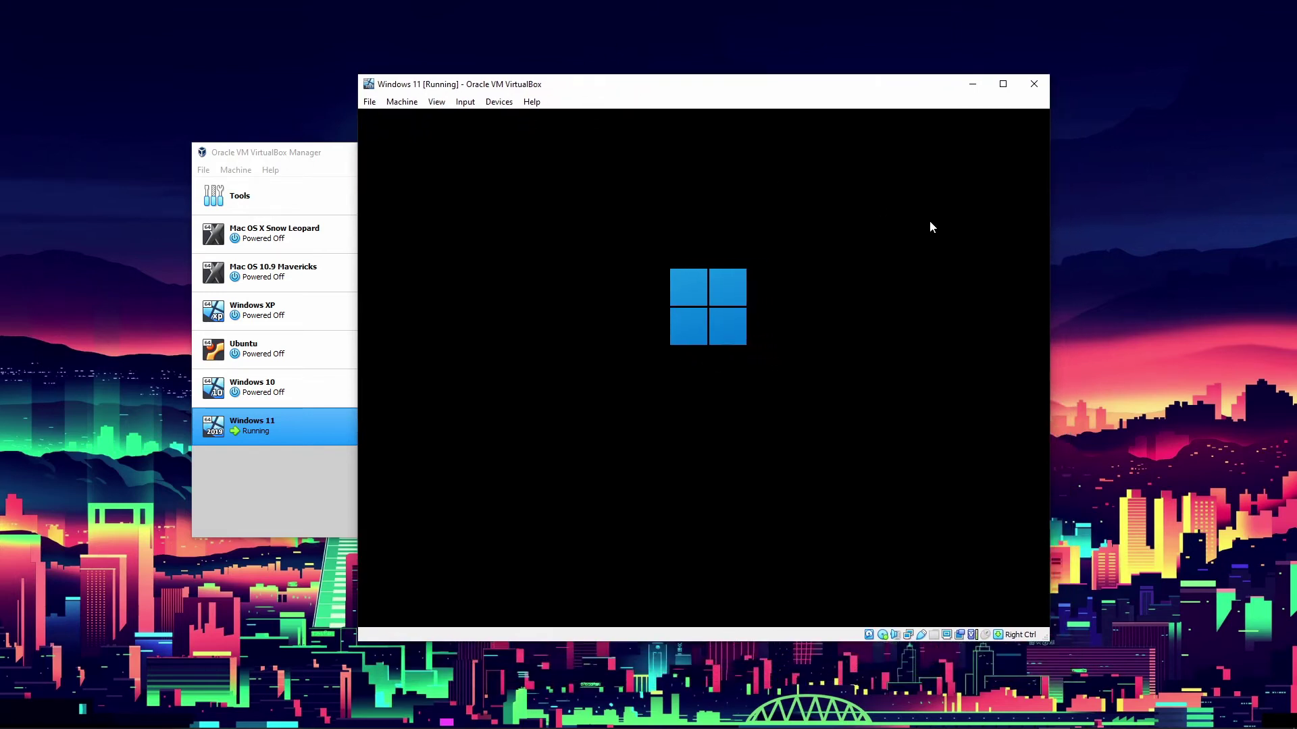
pyautogui.click(814, 217)
pyautogui.click(677, 444)
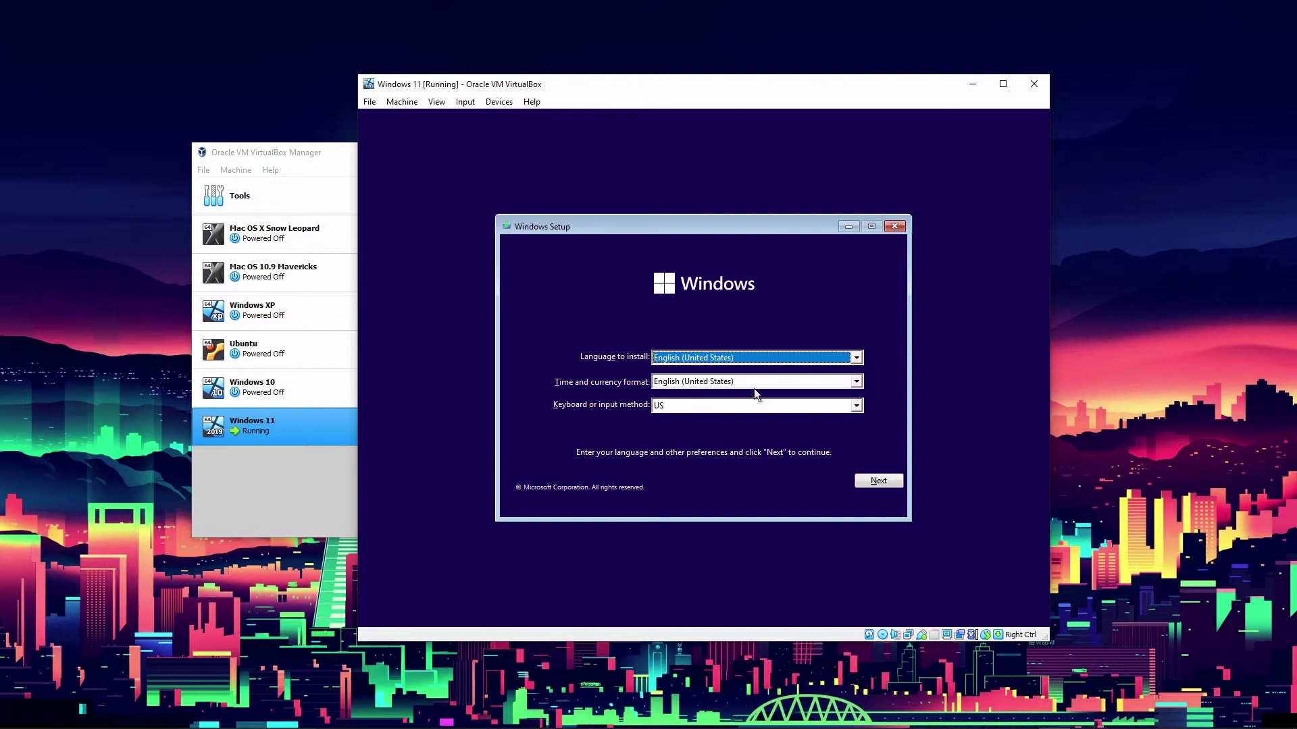
# Accept the English (United States) defaults, choose Install now, and proceed without a product key
pyautogui.click(878, 481)
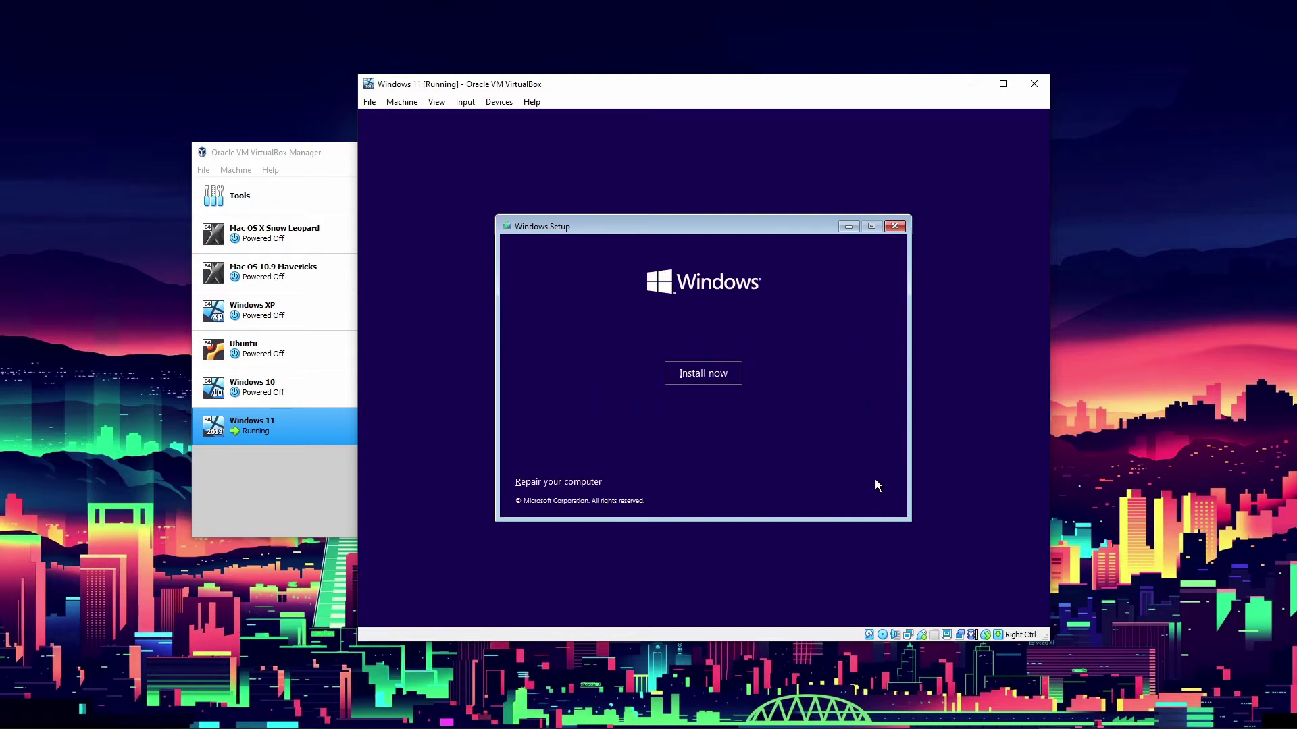
pyautogui.click(709, 375)
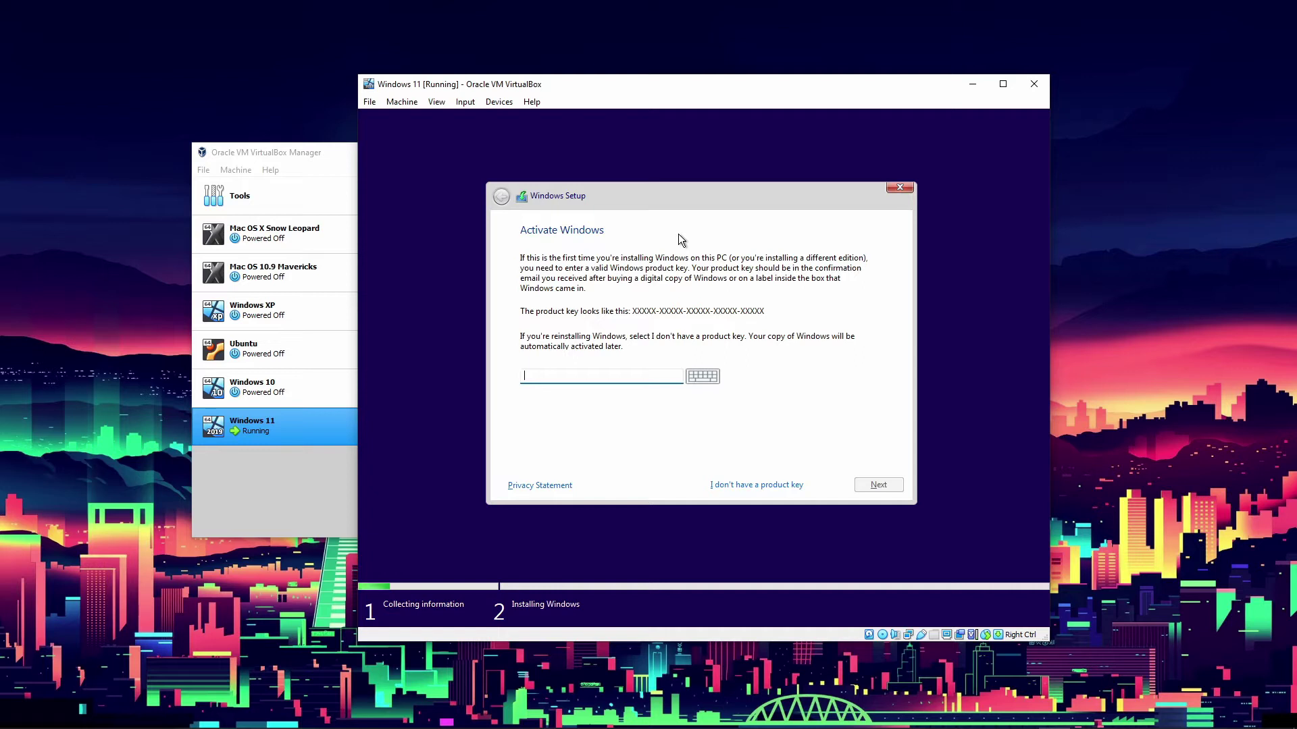
pyautogui.click(770, 489)
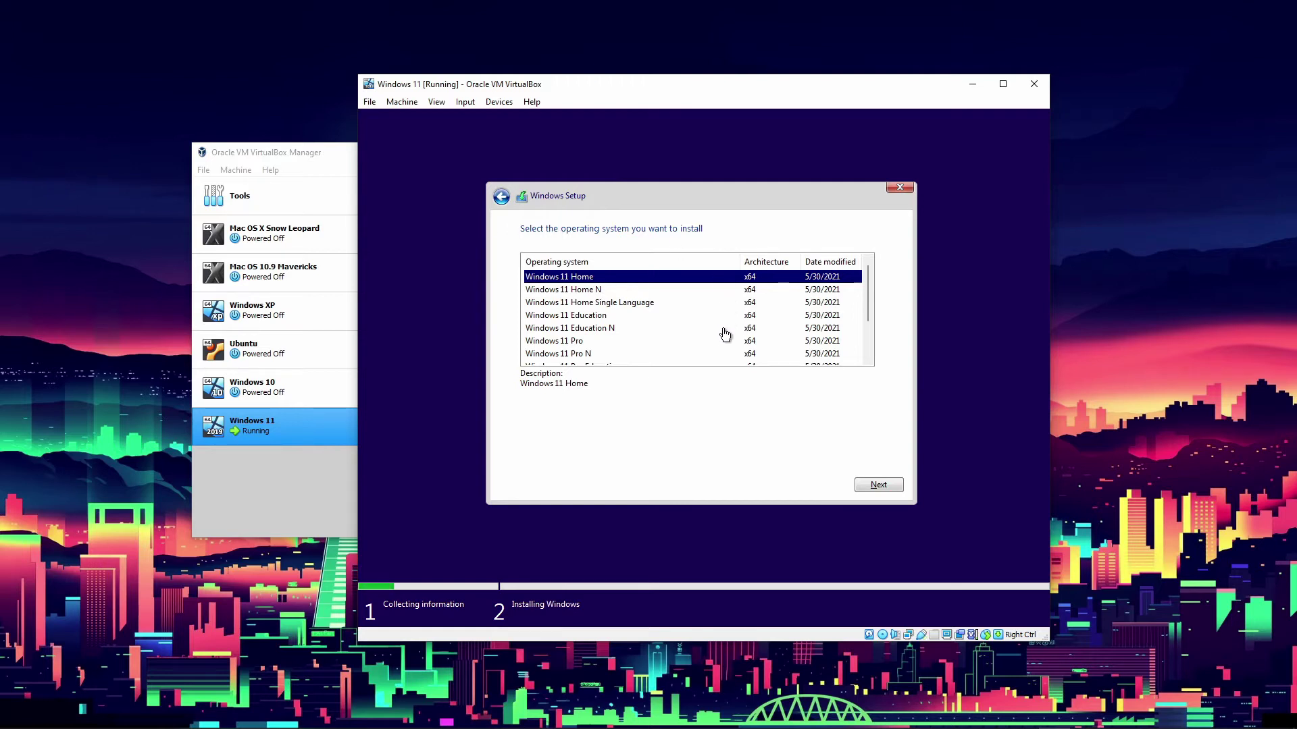
# Scroll through the Windows editions list and pick Windows 11 Pro
pyautogui.scroll(-2, 725, 332)
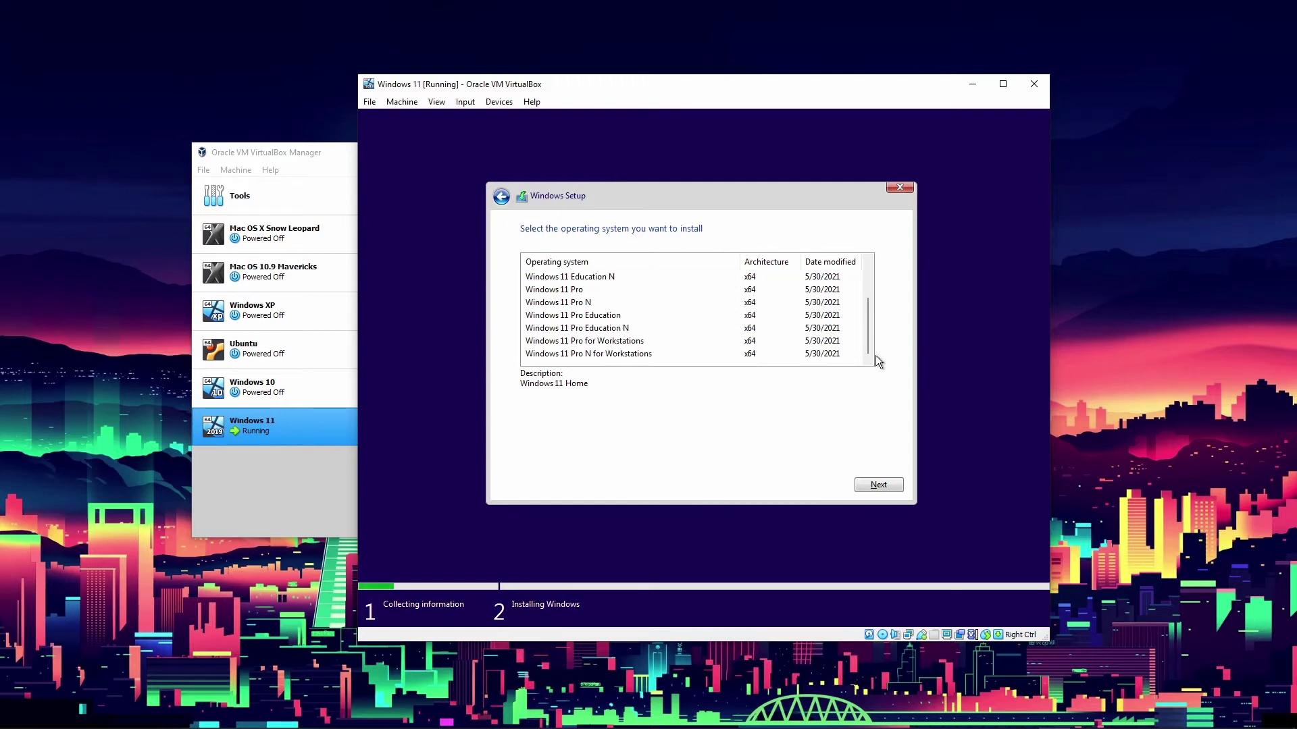
pyautogui.scroll(2, 685, 338)
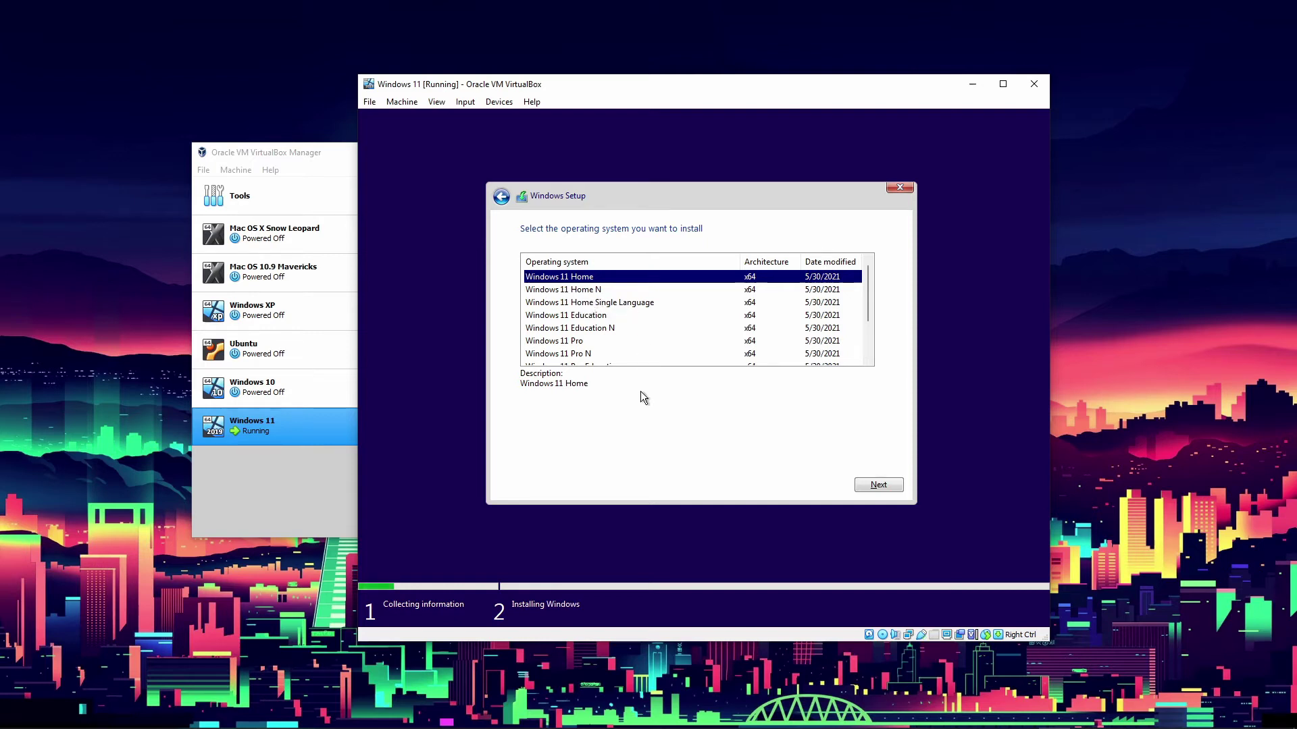
pyautogui.scroll(-1, 621, 314)
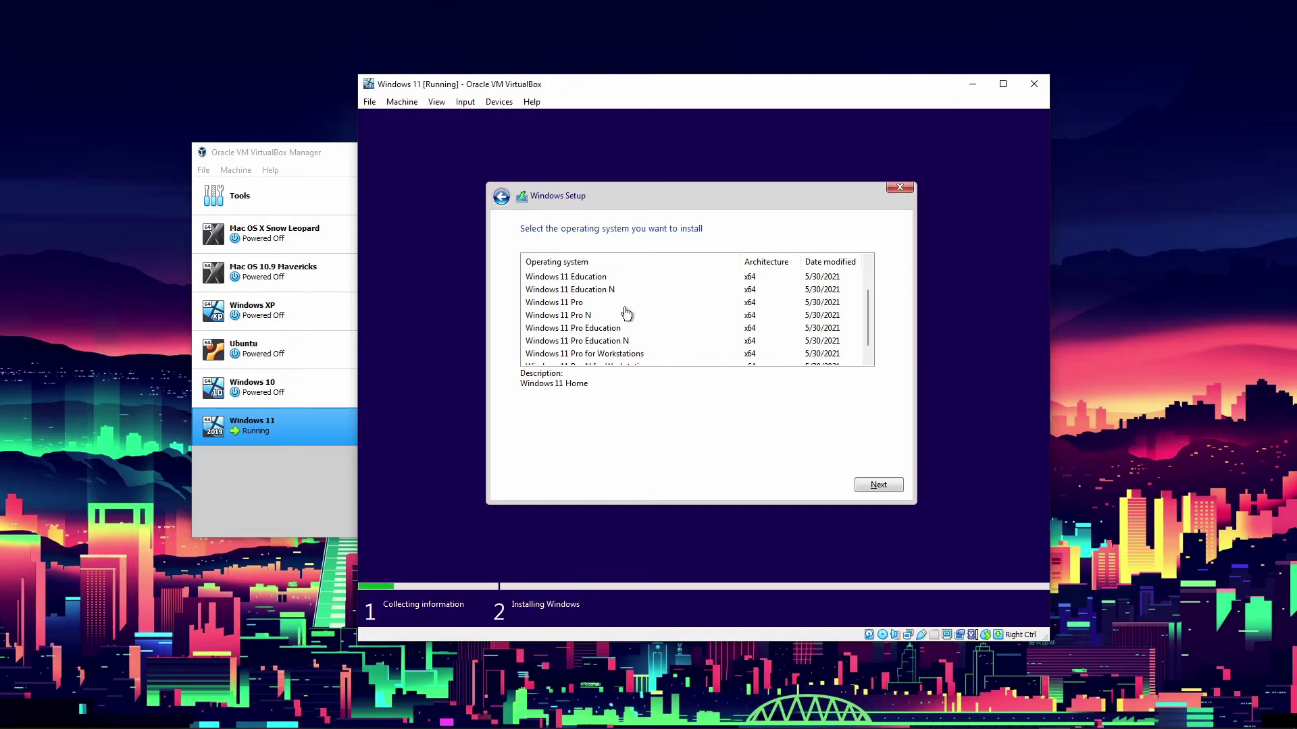
pyautogui.scroll(-1, 669, 348)
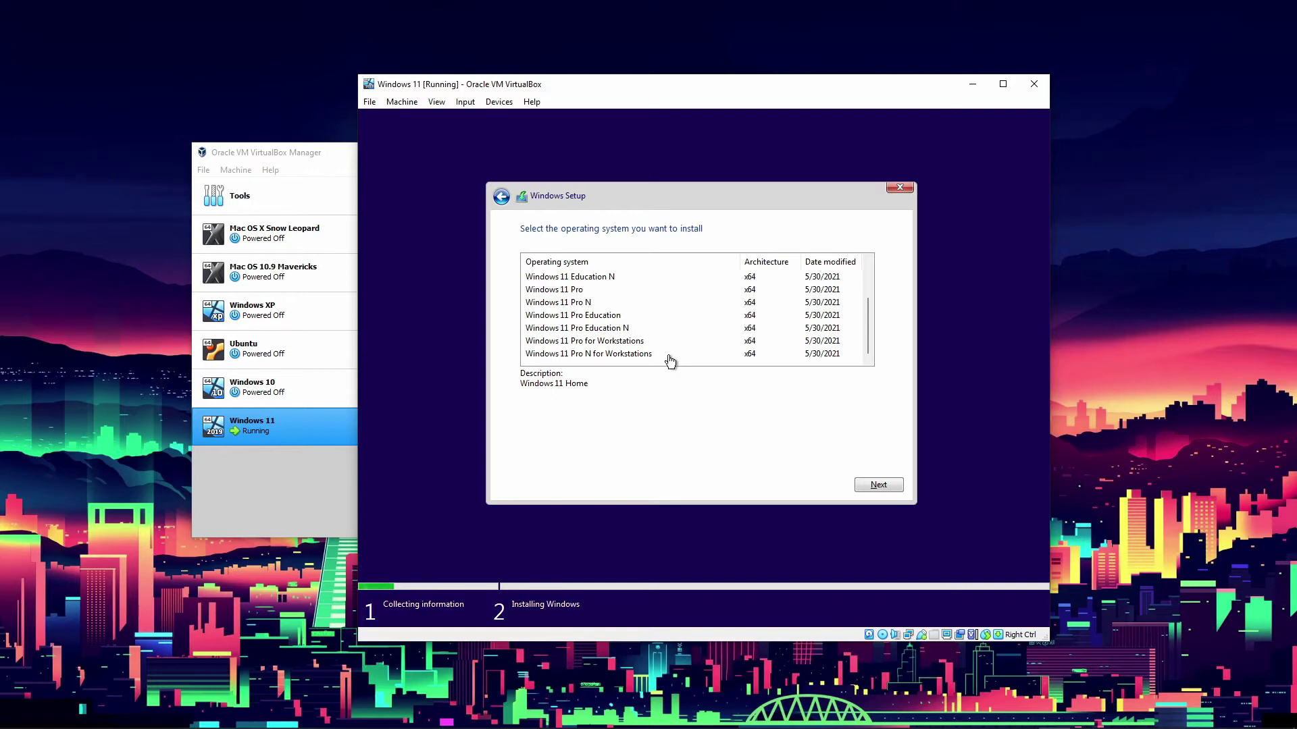
pyautogui.scroll(2, 665, 341)
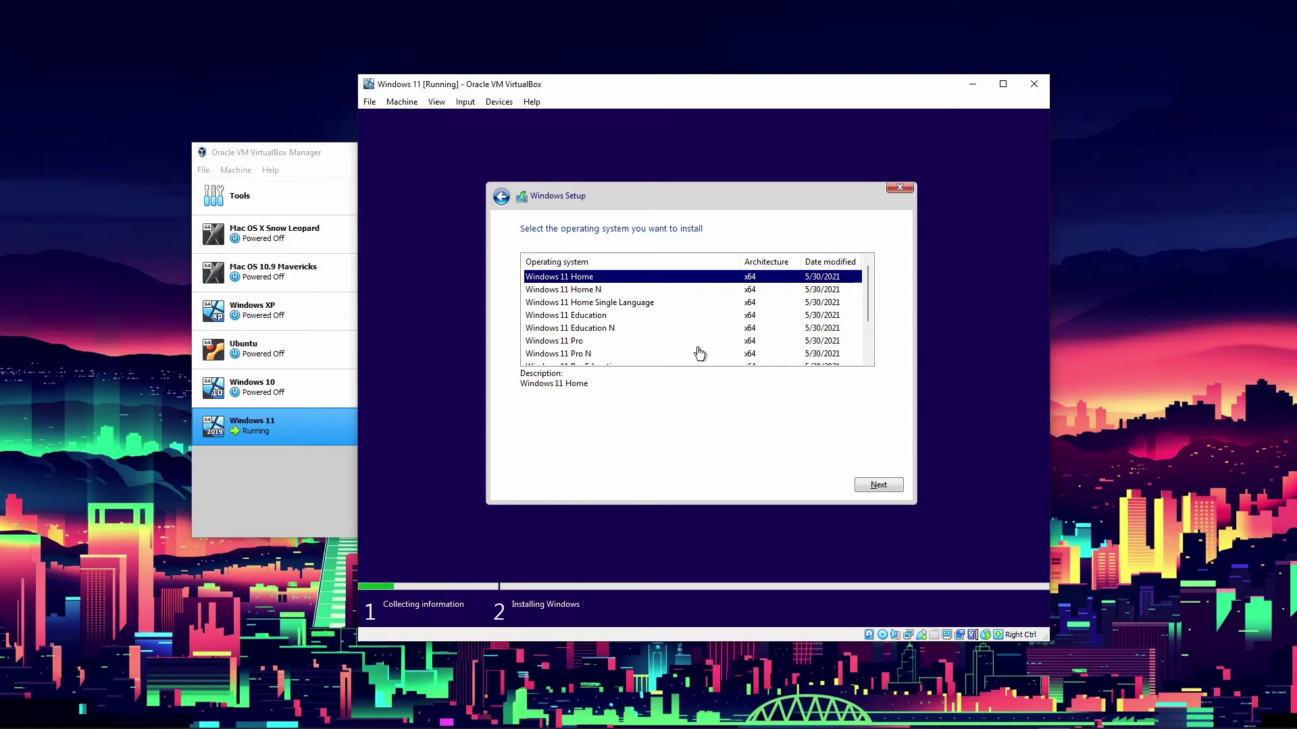
pyautogui.scroll(-2, 700, 351)
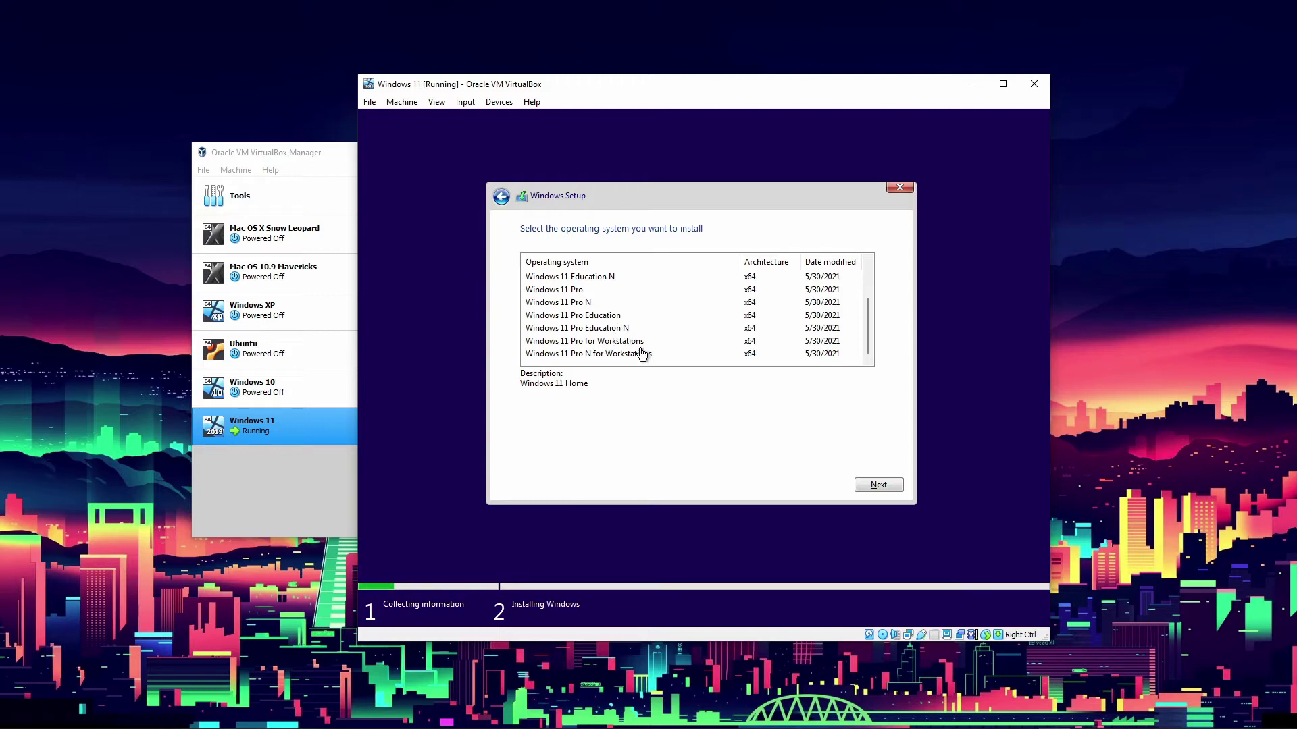
pyautogui.scroll(1, 643, 350)
pyautogui.click(547, 330)
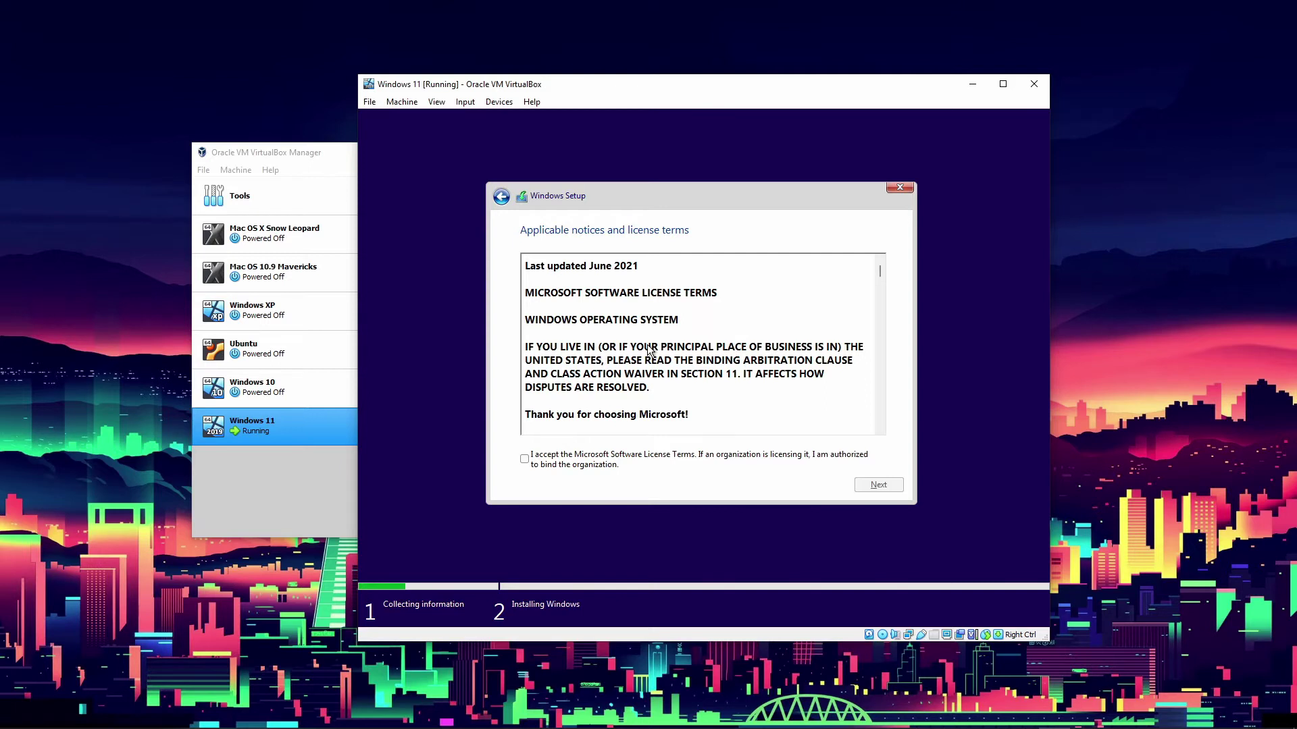
# Accept the Microsoft license terms and choose the Custom: Install Windows only (advanced) option
pyautogui.click(524, 460)
pyautogui.click(881, 485)
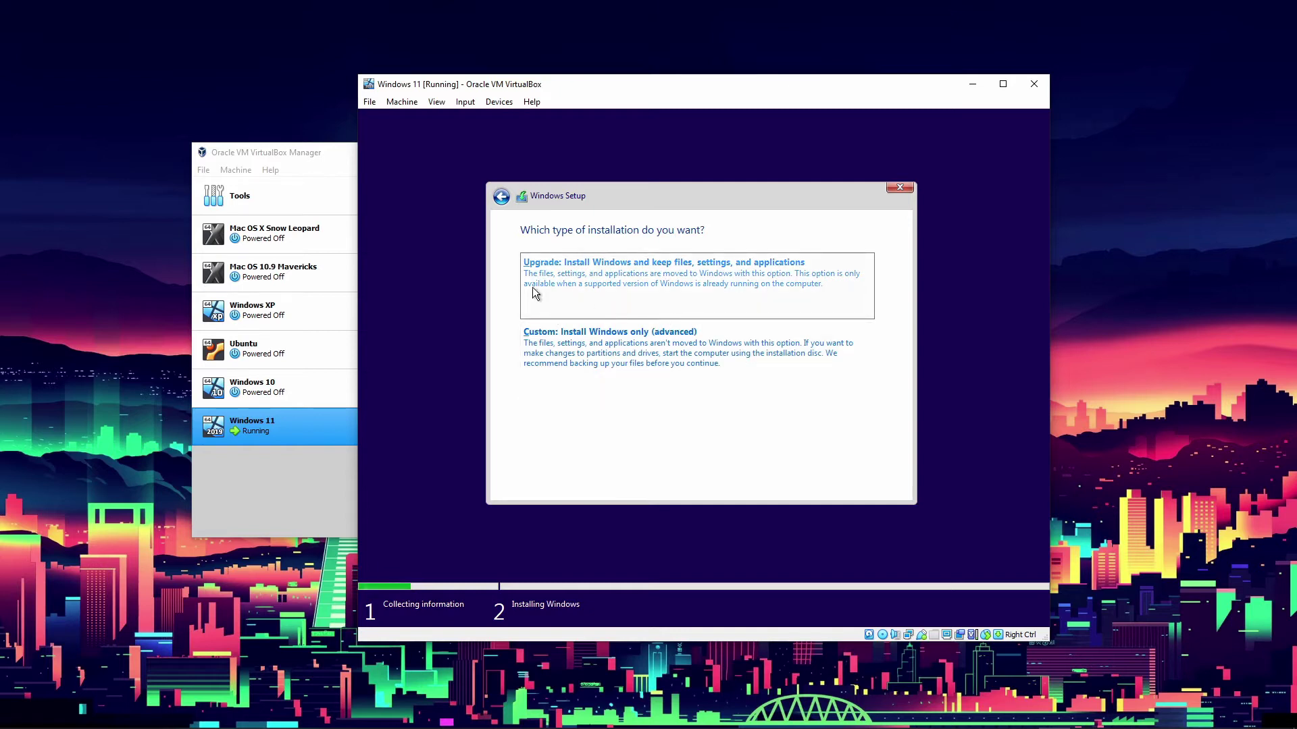
pyautogui.click(648, 356)
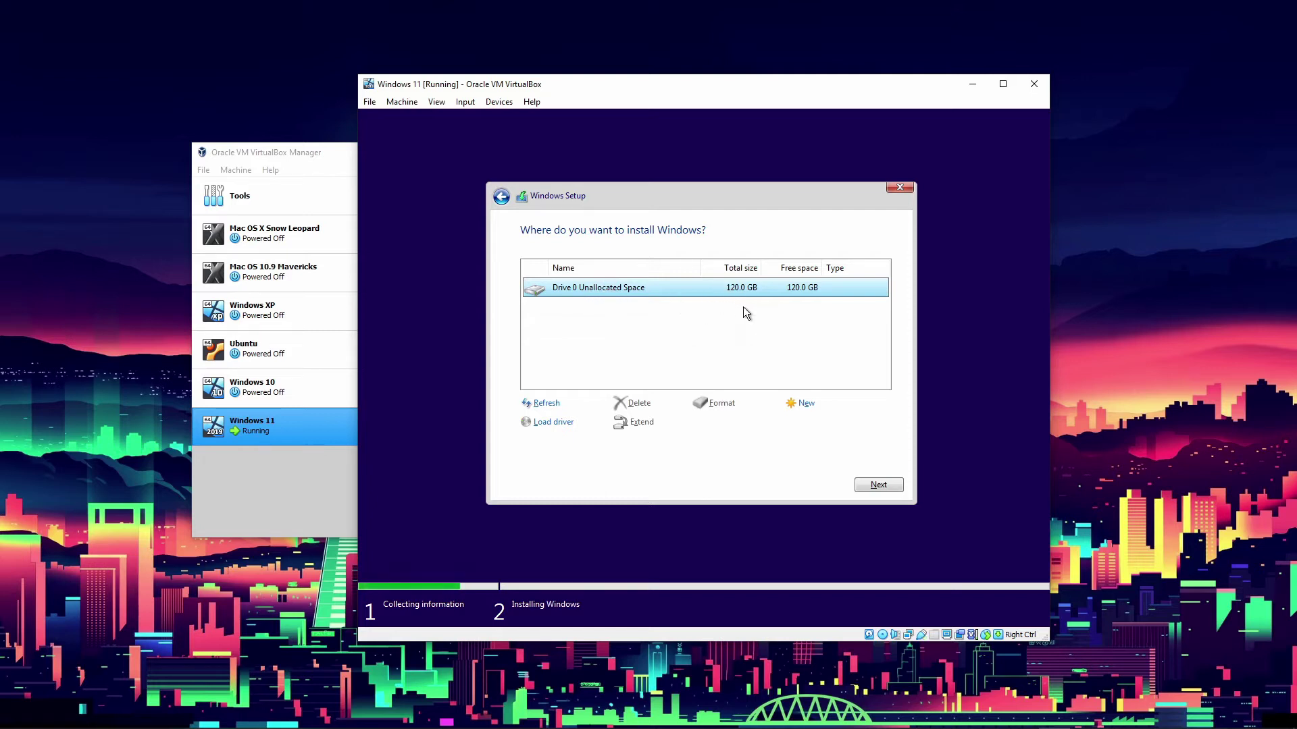
# Install Windows onto Drive 0's 120 GB unallocated space
pyautogui.click(878, 484)
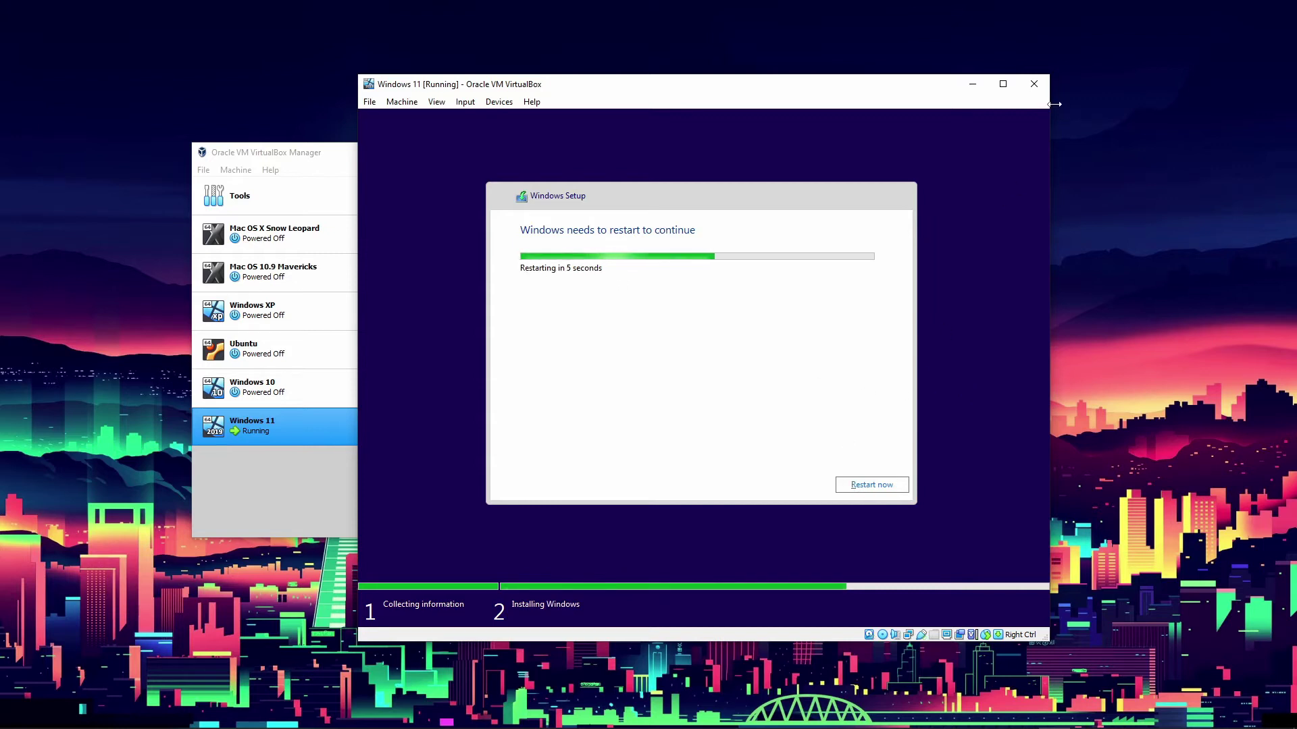
# Power off the Windows 11 VM and reopen its Settings dialog in the Manager
pyautogui.click(1034, 84)
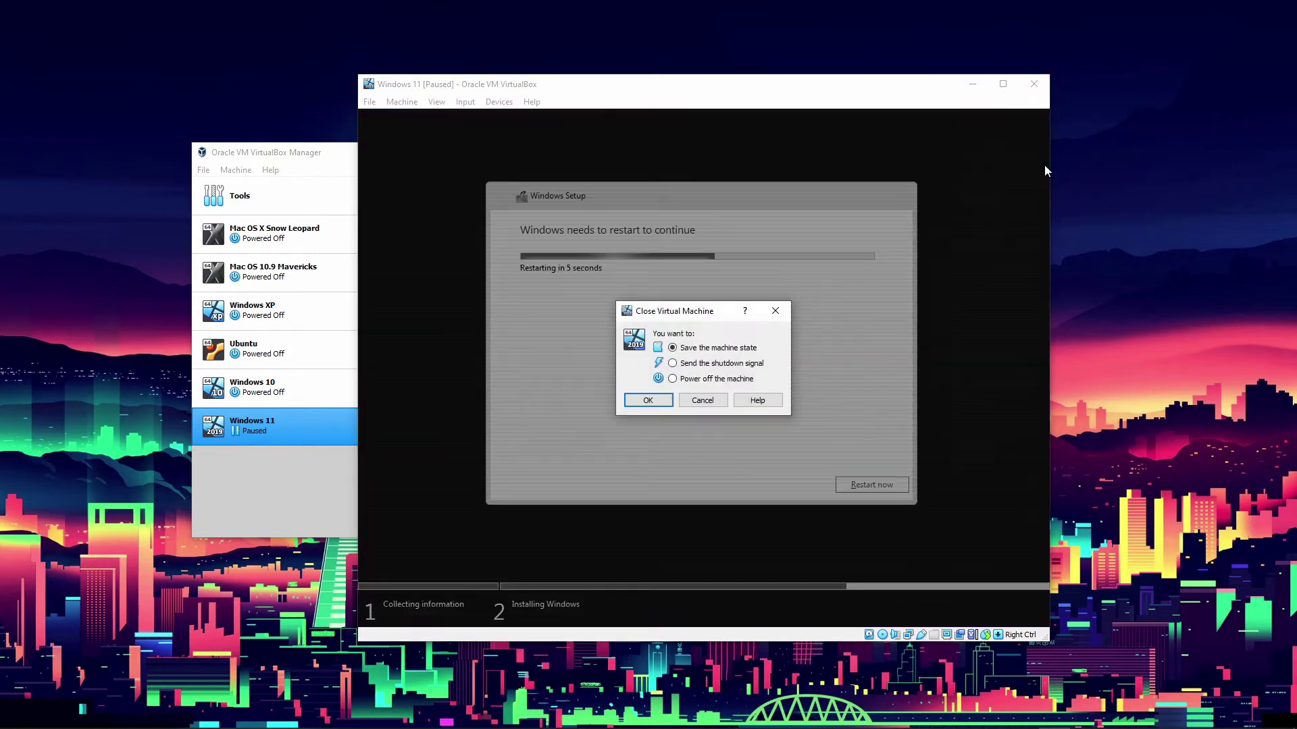
pyautogui.click(691, 379)
pyautogui.click(648, 400)
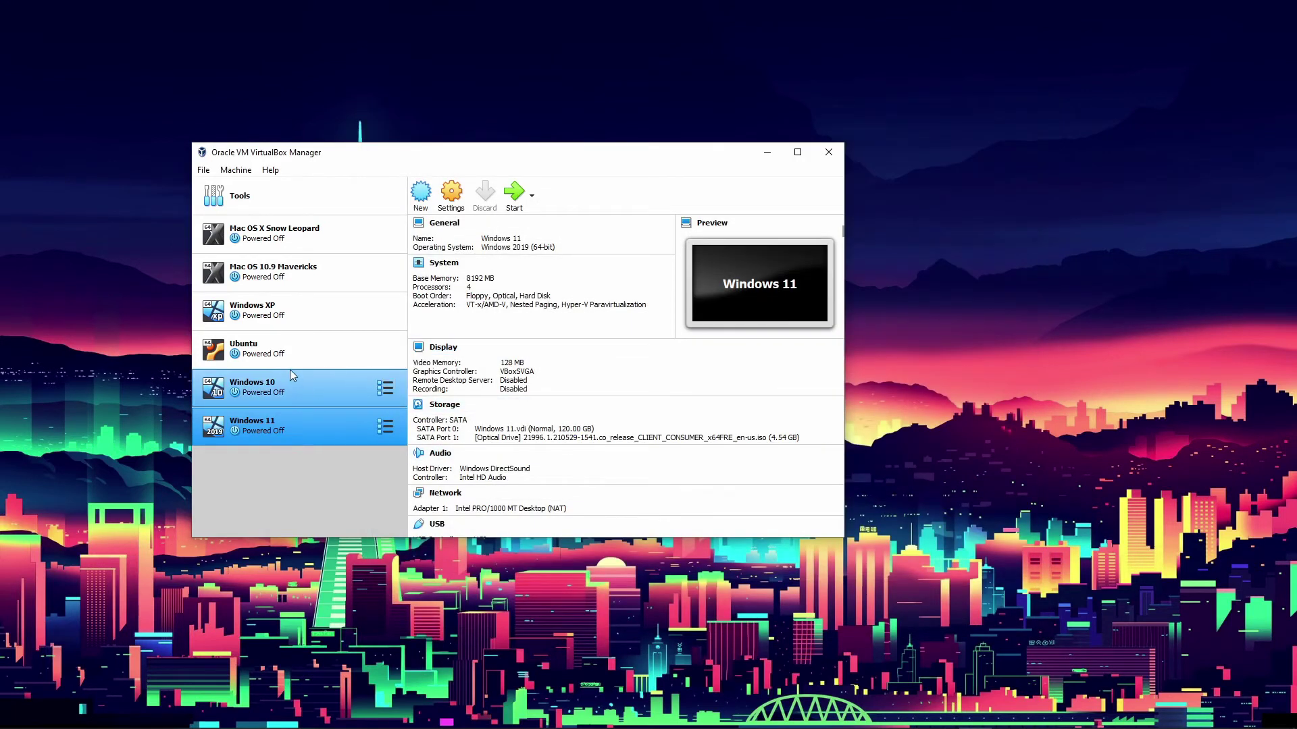
pyautogui.click(456, 196)
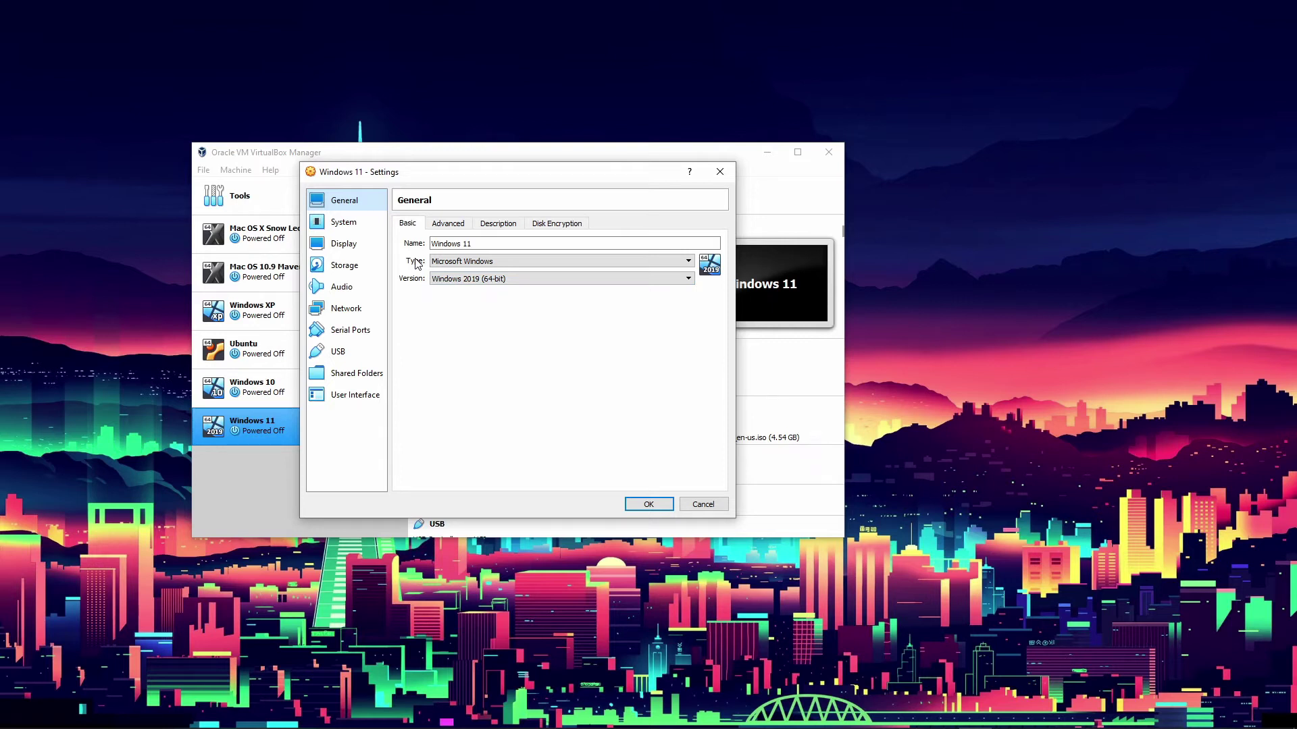
# Disable the first network adapter and eject the Windows installer ISO from the optical drive
pyautogui.click(346, 308)
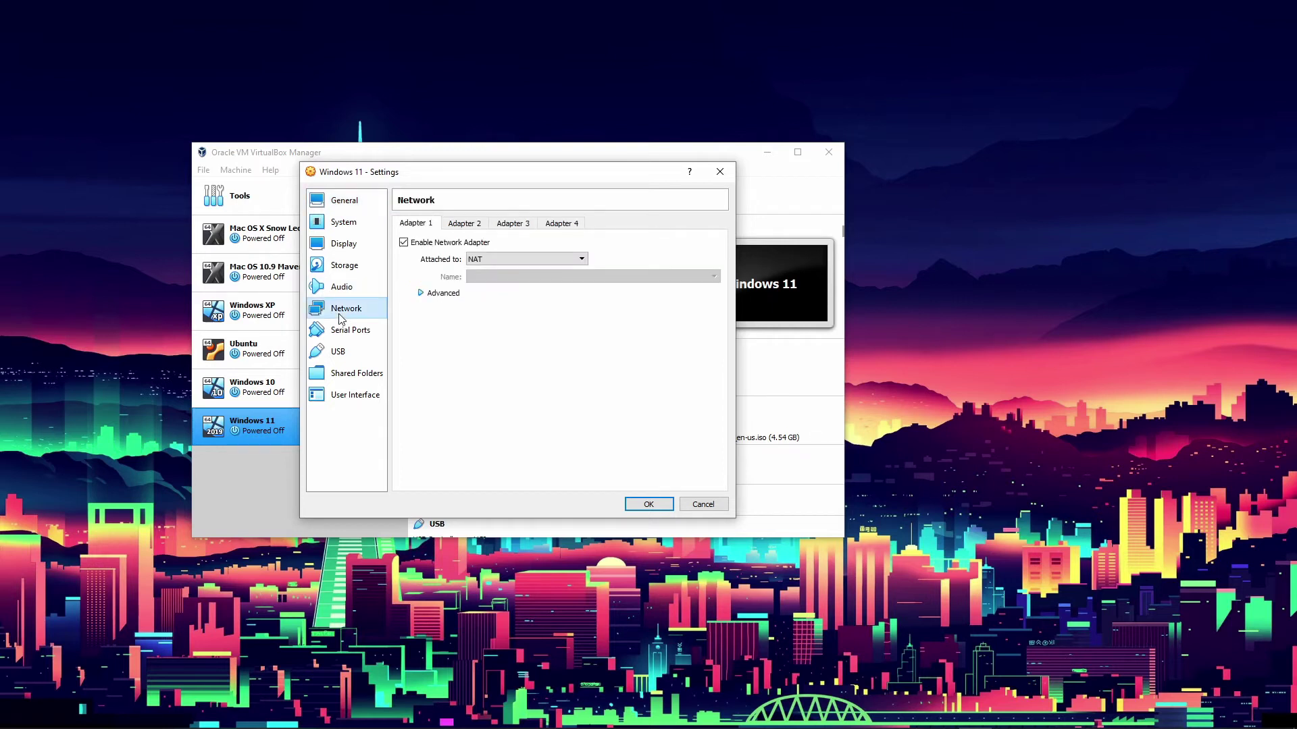
pyautogui.click(404, 242)
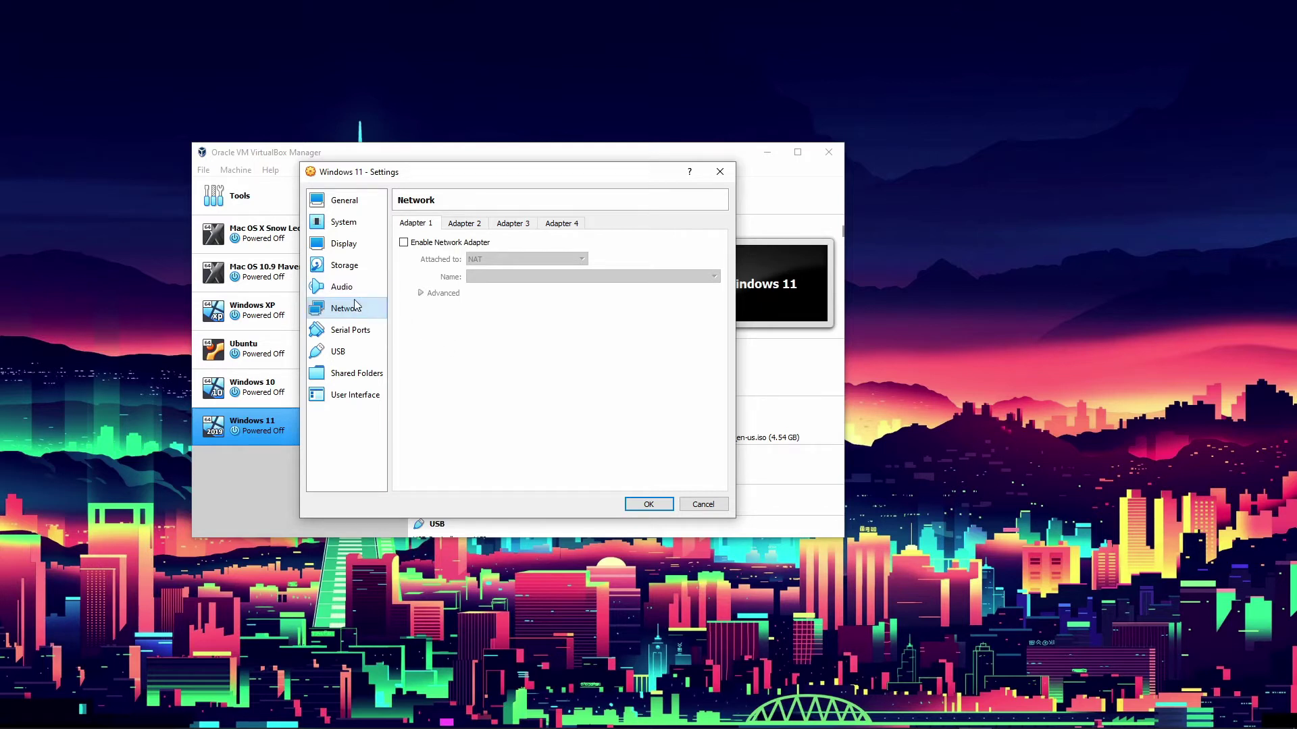
pyautogui.click(354, 269)
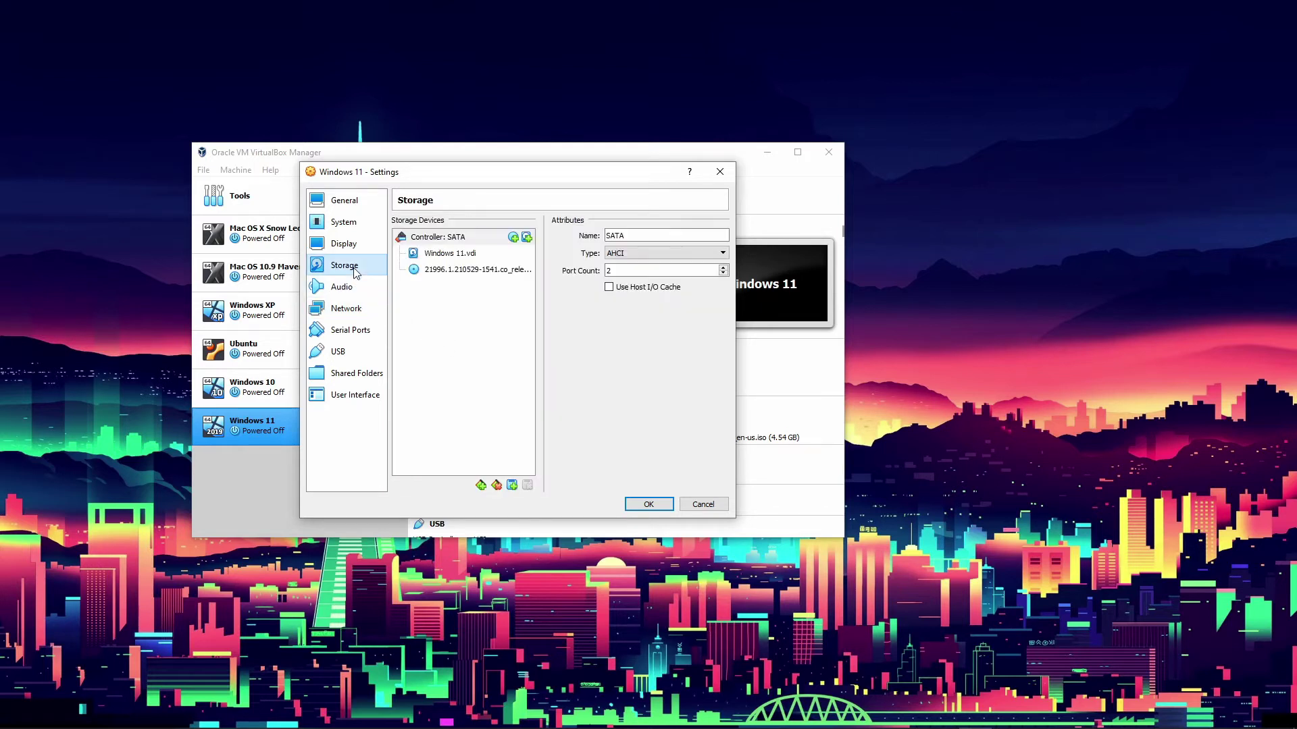
pyautogui.click(454, 272)
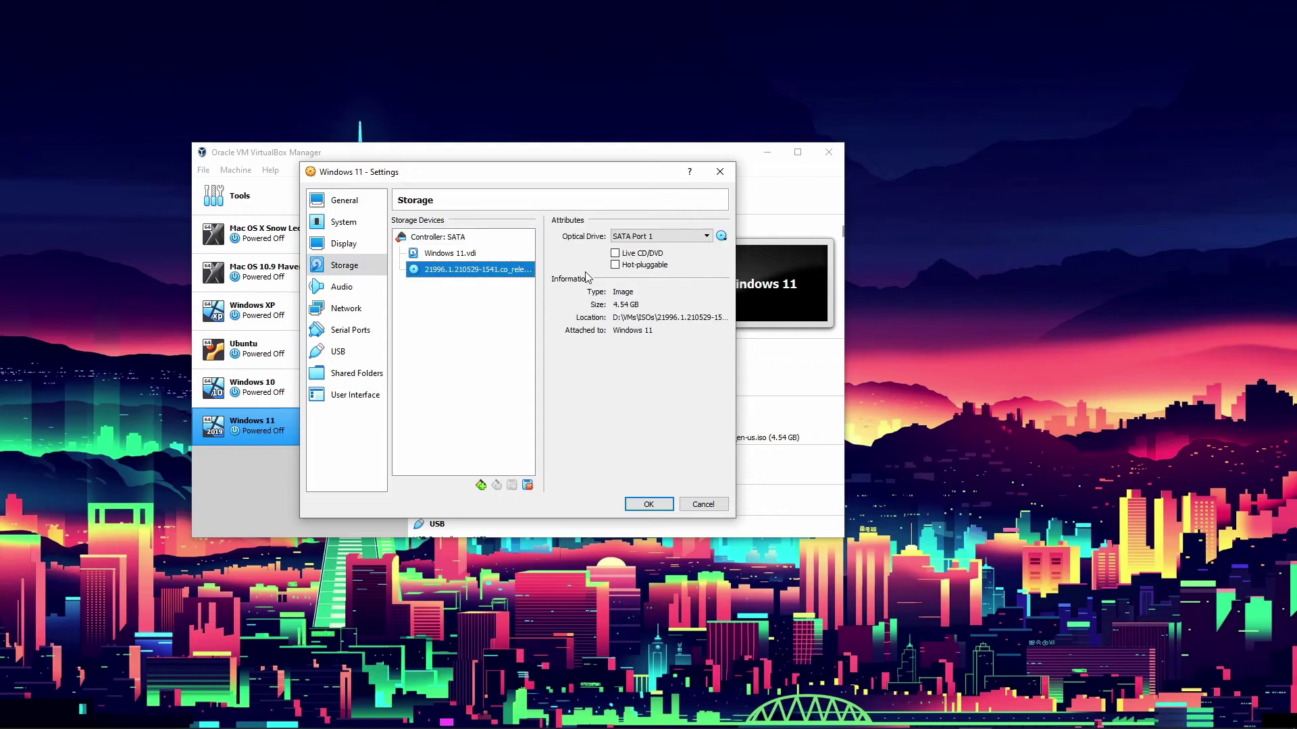
pyautogui.click(721, 236)
pyautogui.click(750, 345)
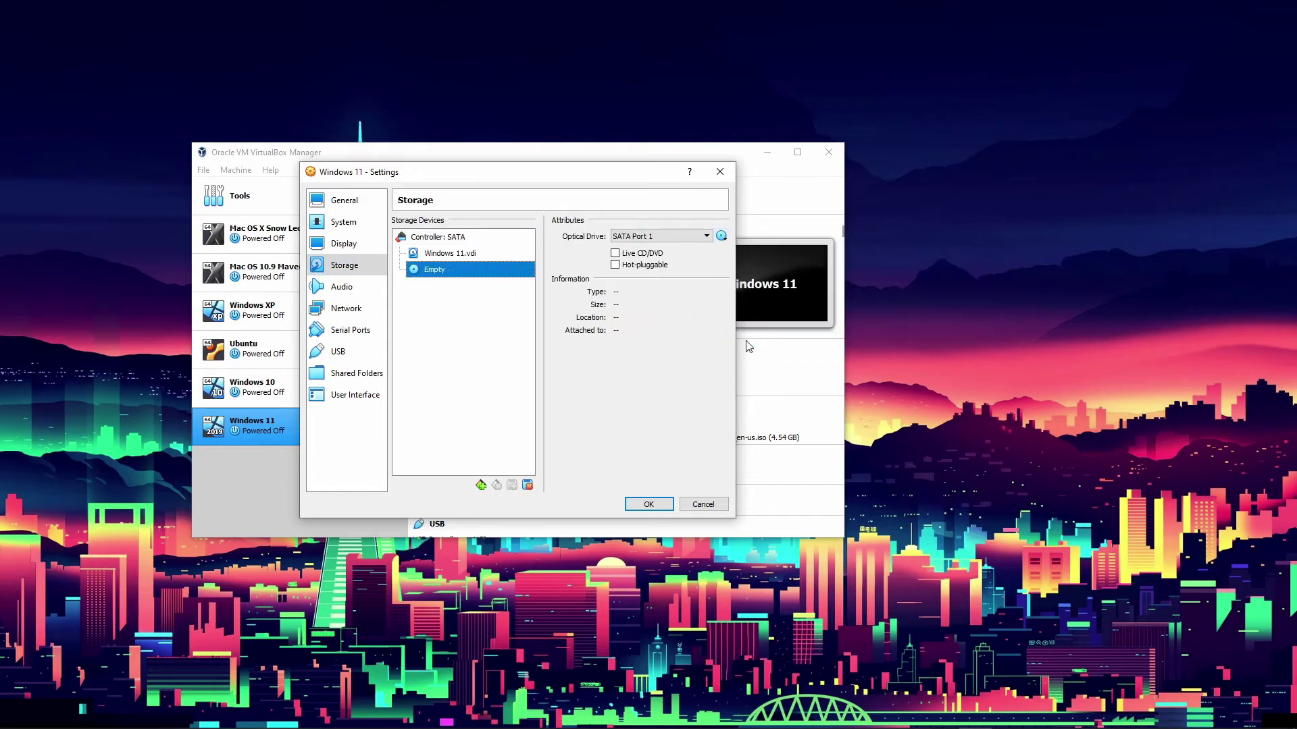
# Set the paravirtualization interface to Default under System > Acceleration and save the settings
pyautogui.click(345, 200)
pyautogui.click(343, 222)
pyautogui.click(524, 222)
pyautogui.click(514, 244)
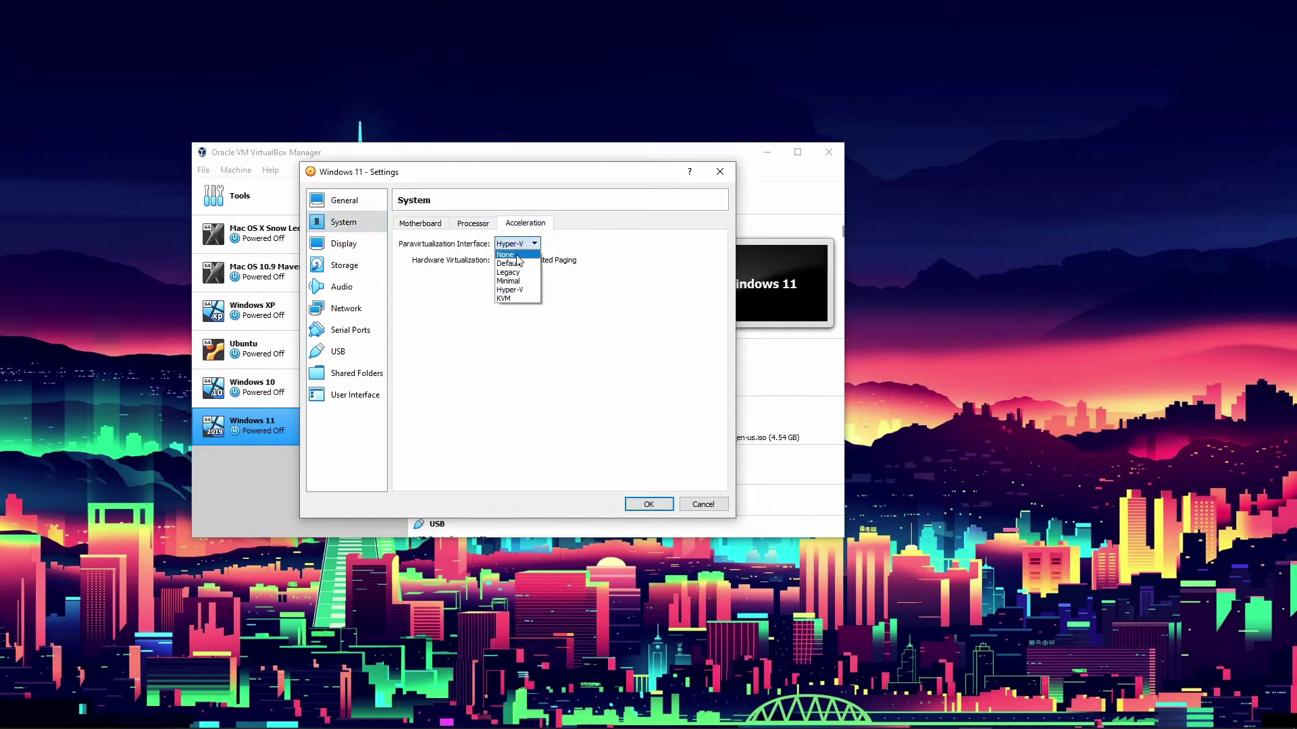
pyautogui.click(516, 247)
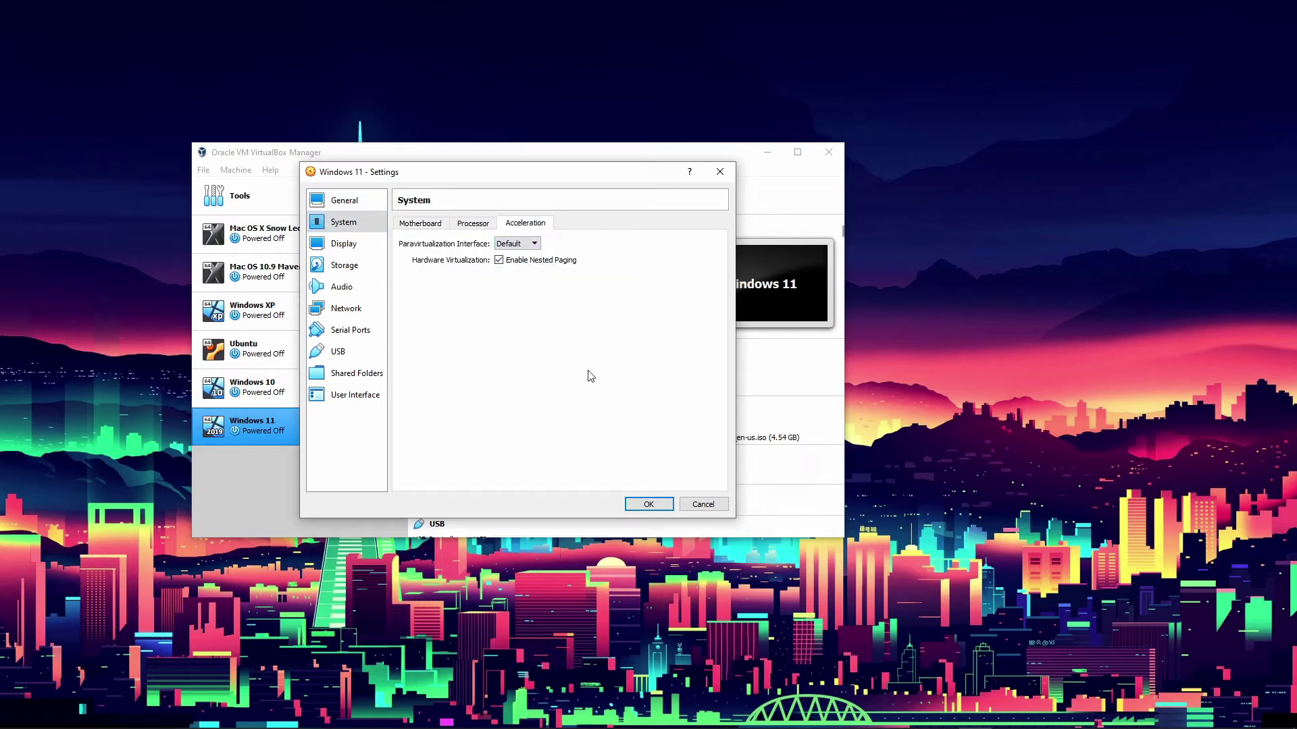
pyautogui.click(649, 505)
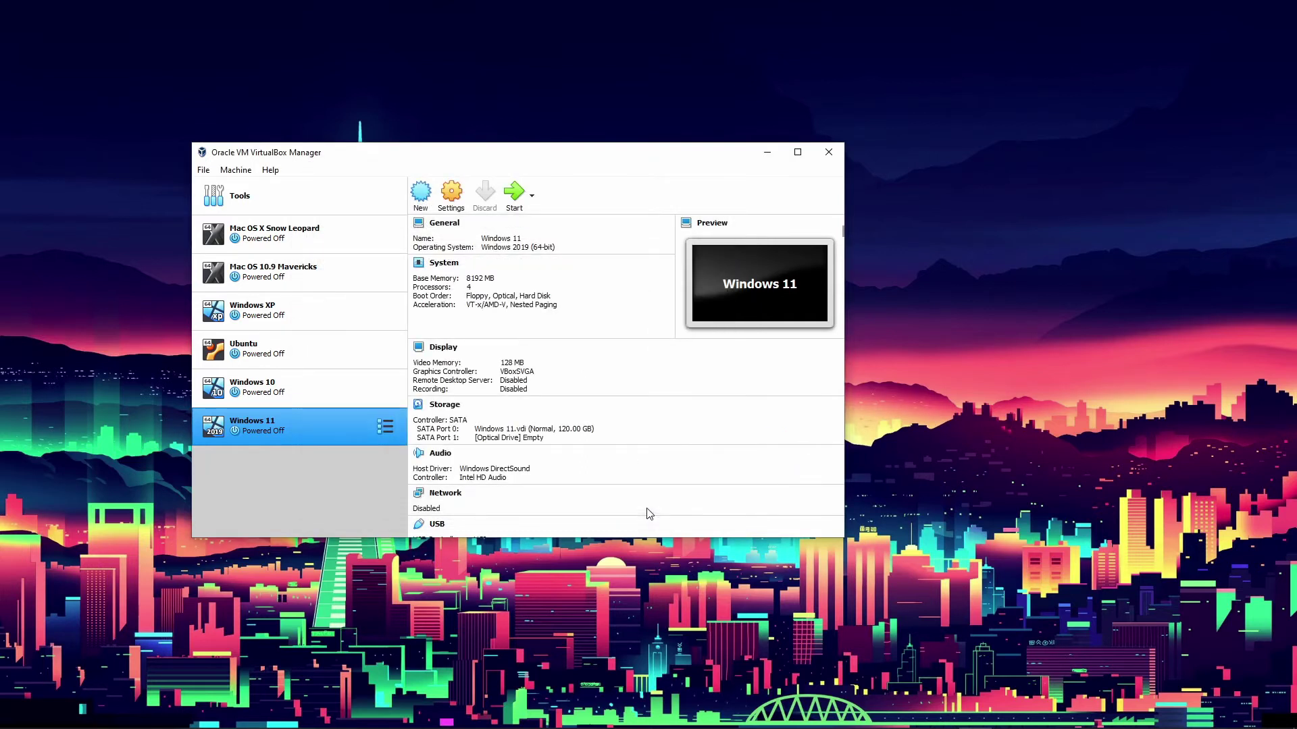
# Boot the selected Windows 11 VM from the Manager toolbar
pyautogui.click(514, 193)
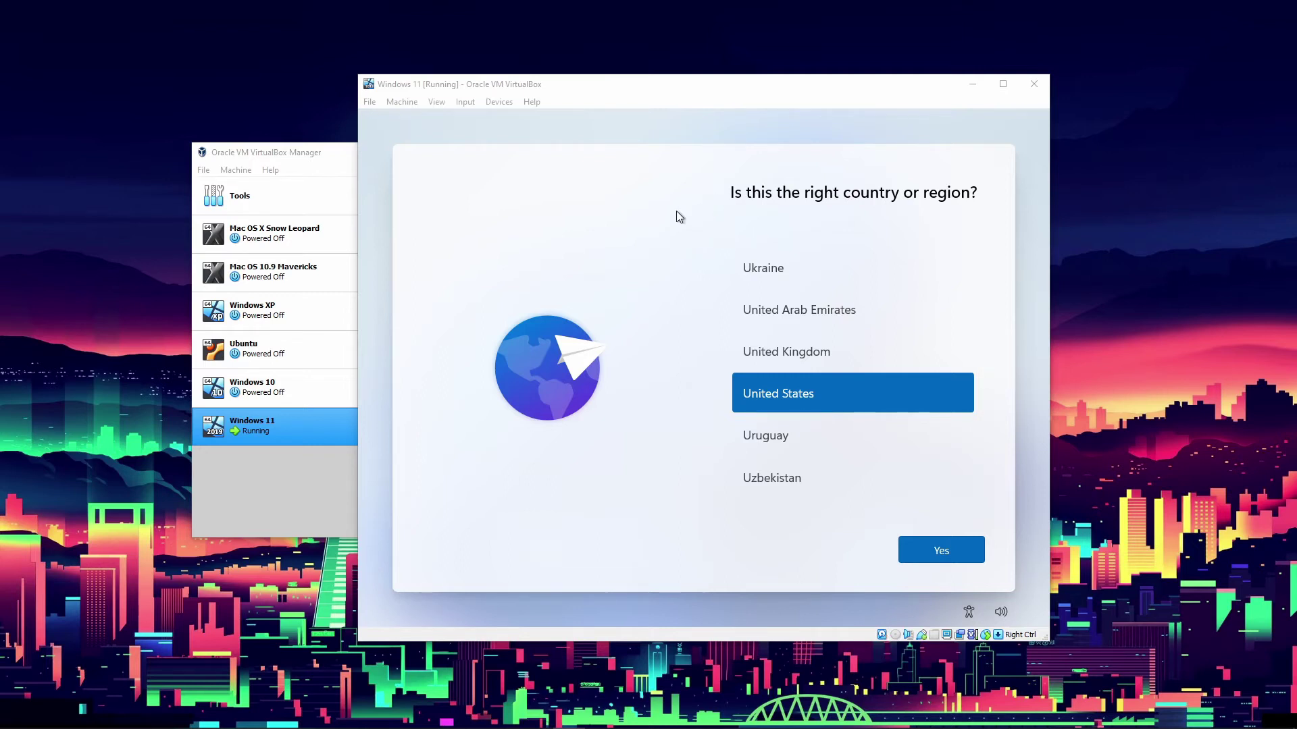
# Confirm United States as the country or region in Windows setup
pyautogui.click(944, 553)
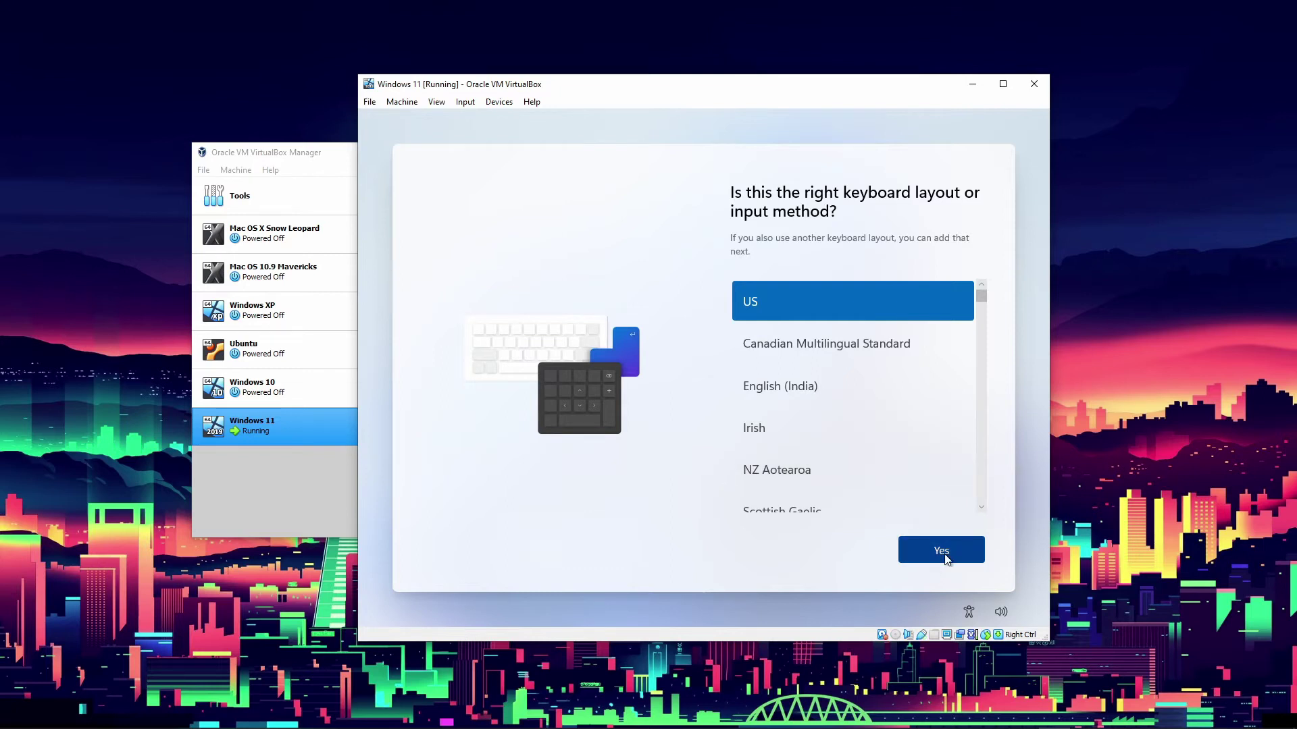
# Accept the US keyboard layout, skip a second layout, and continue with limited offline setup
pyautogui.click(945, 555)
pyautogui.click(938, 546)
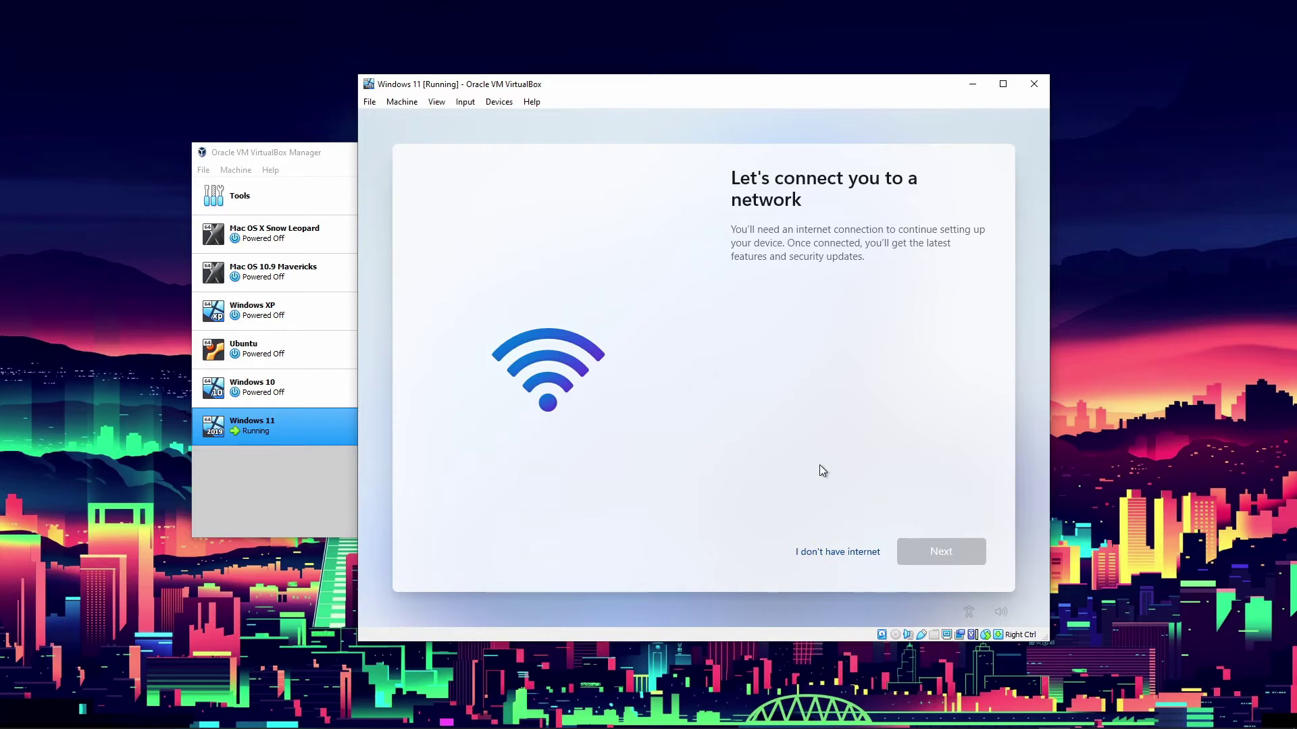
pyautogui.click(851, 552)
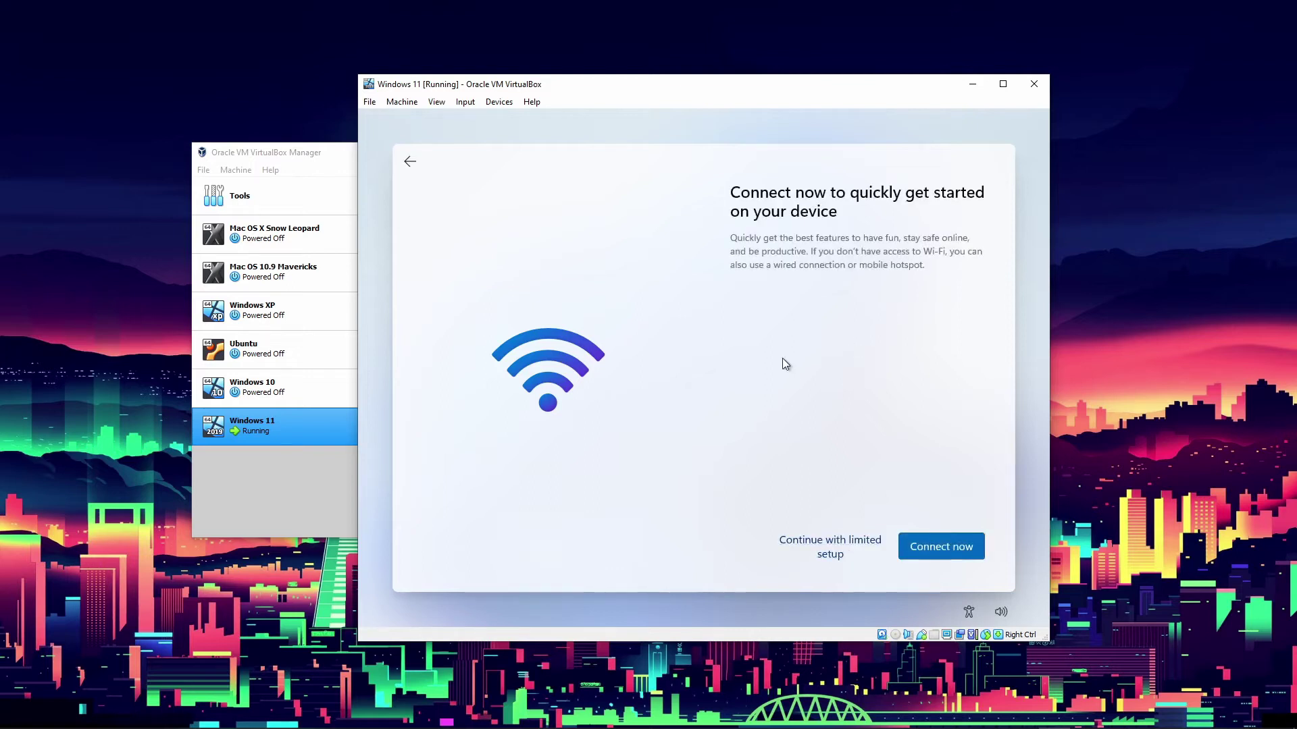
pyautogui.click(830, 540)
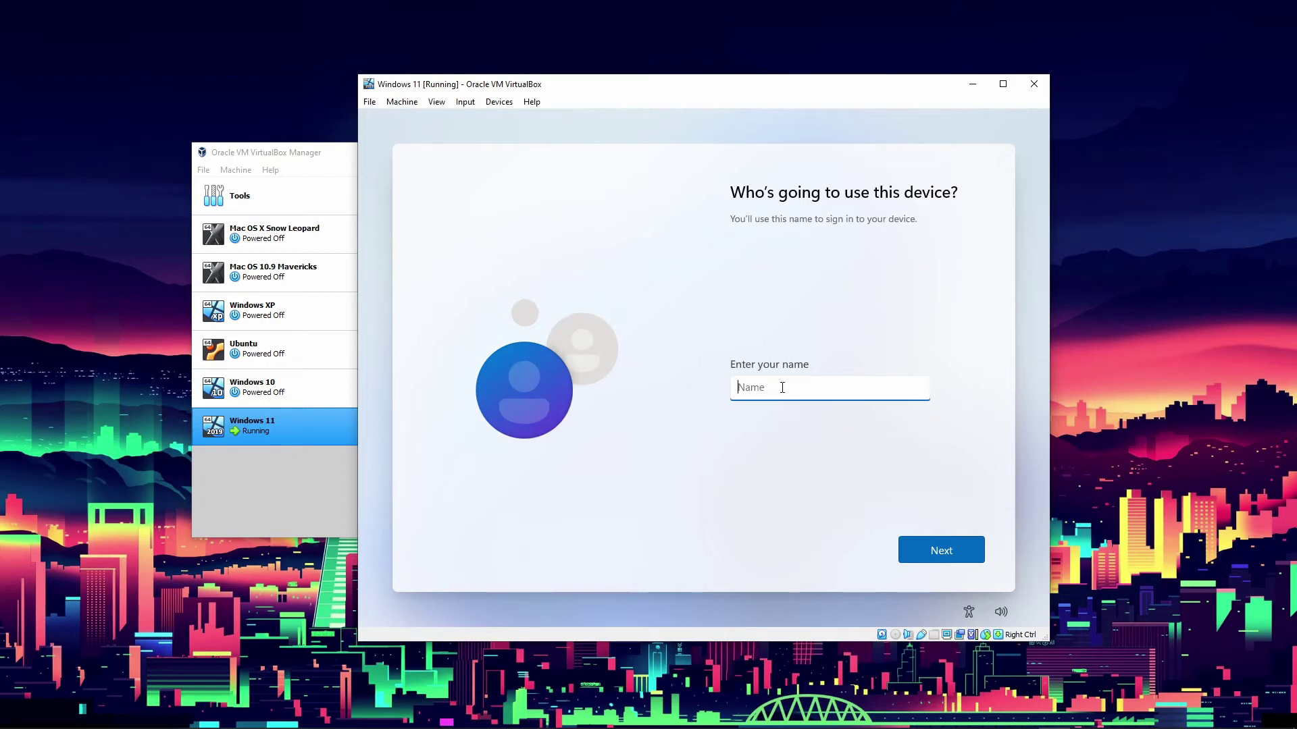
# Enter the local account name, then type and confirm the account password
pyautogui.write('TEK Cubed')
pyautogui.click(938, 549)
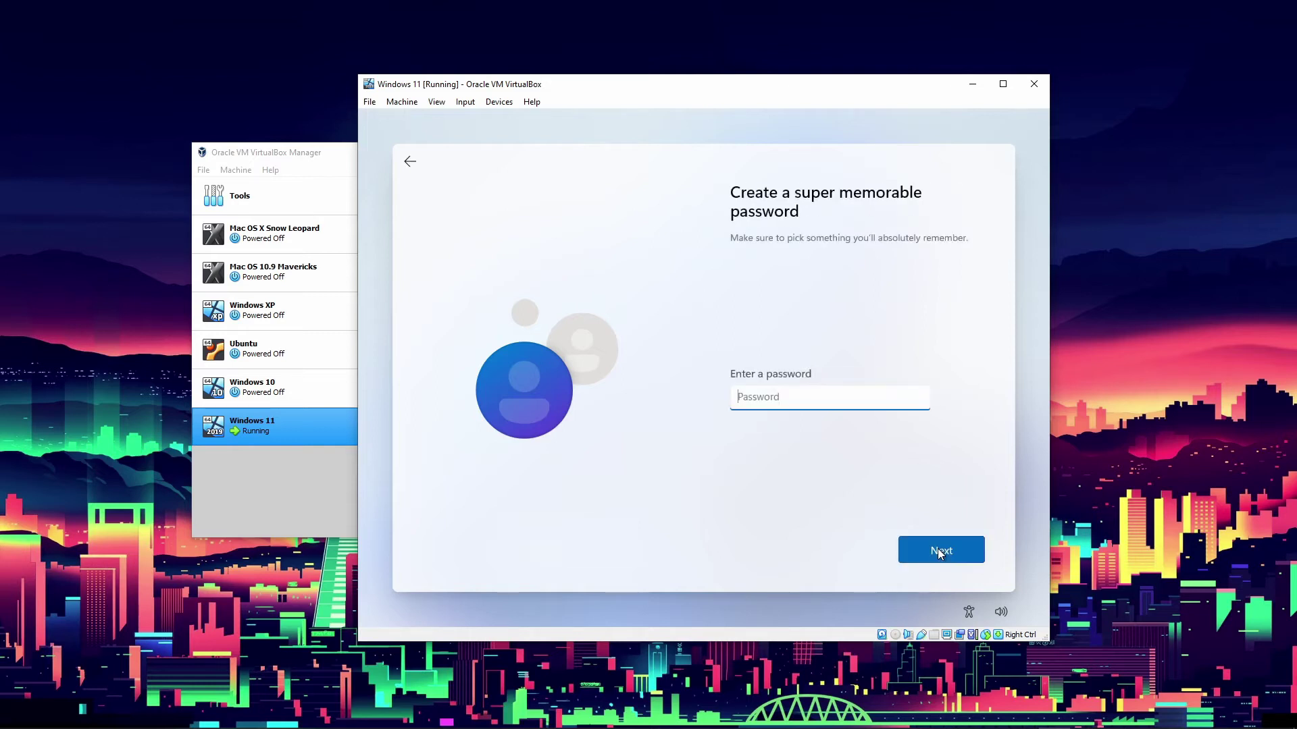
pyautogui.write('•••')
pyautogui.press('BackSpace')
pyautogui.press('BackSpace')
pyautogui.press('BackSpace')
pyautogui.write('••••')
pyautogui.press('Return')
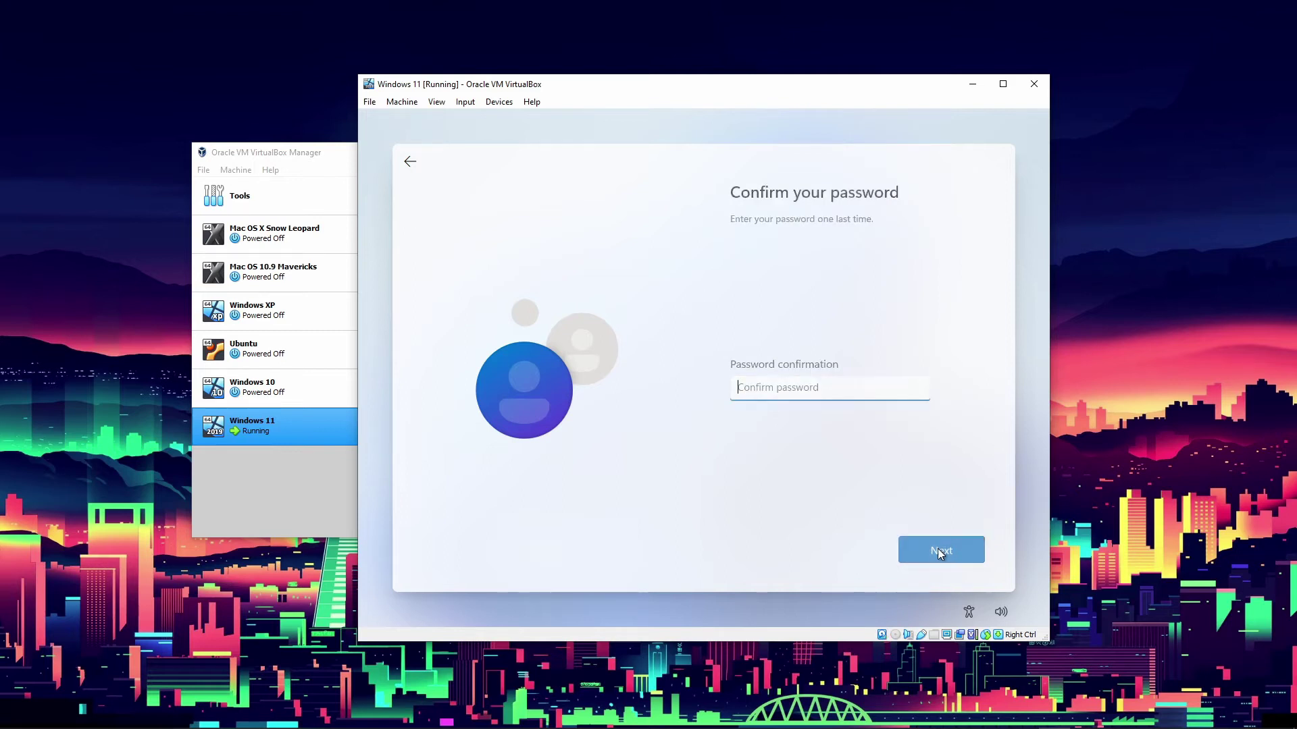
pyautogui.write('••••')
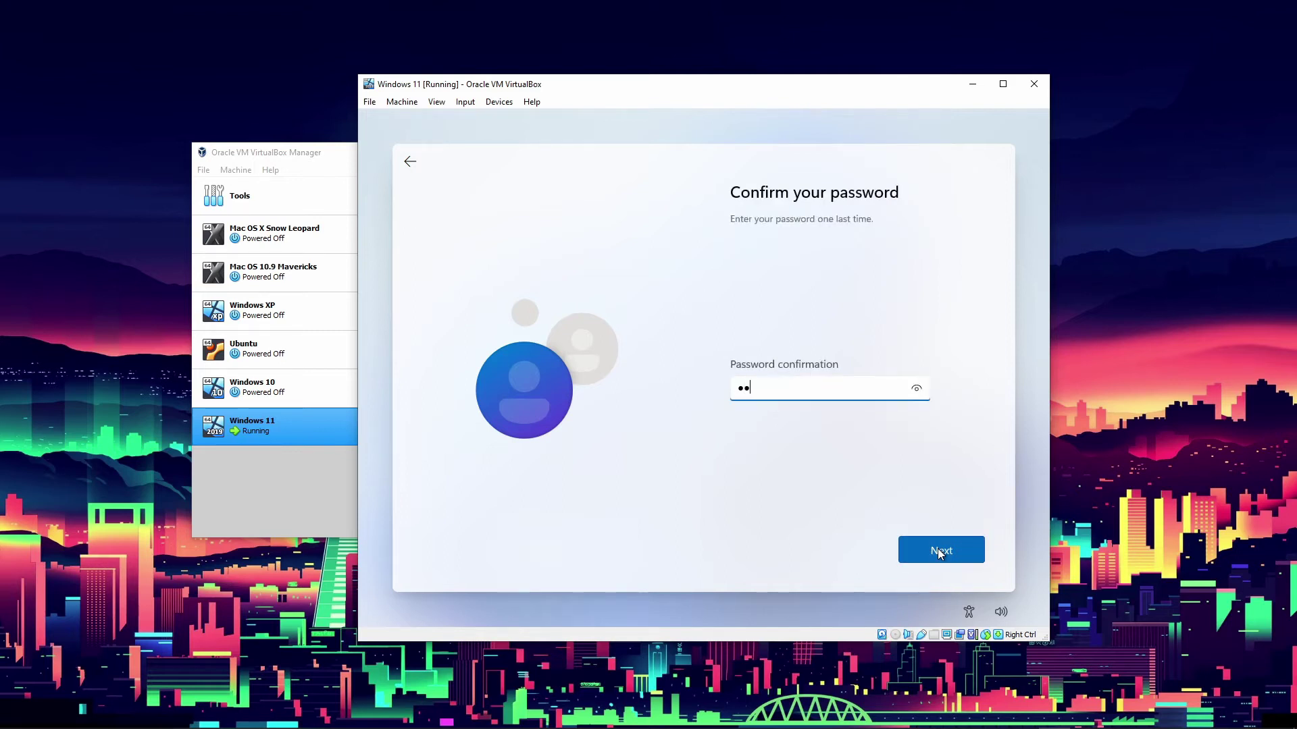
pyautogui.press('Return')
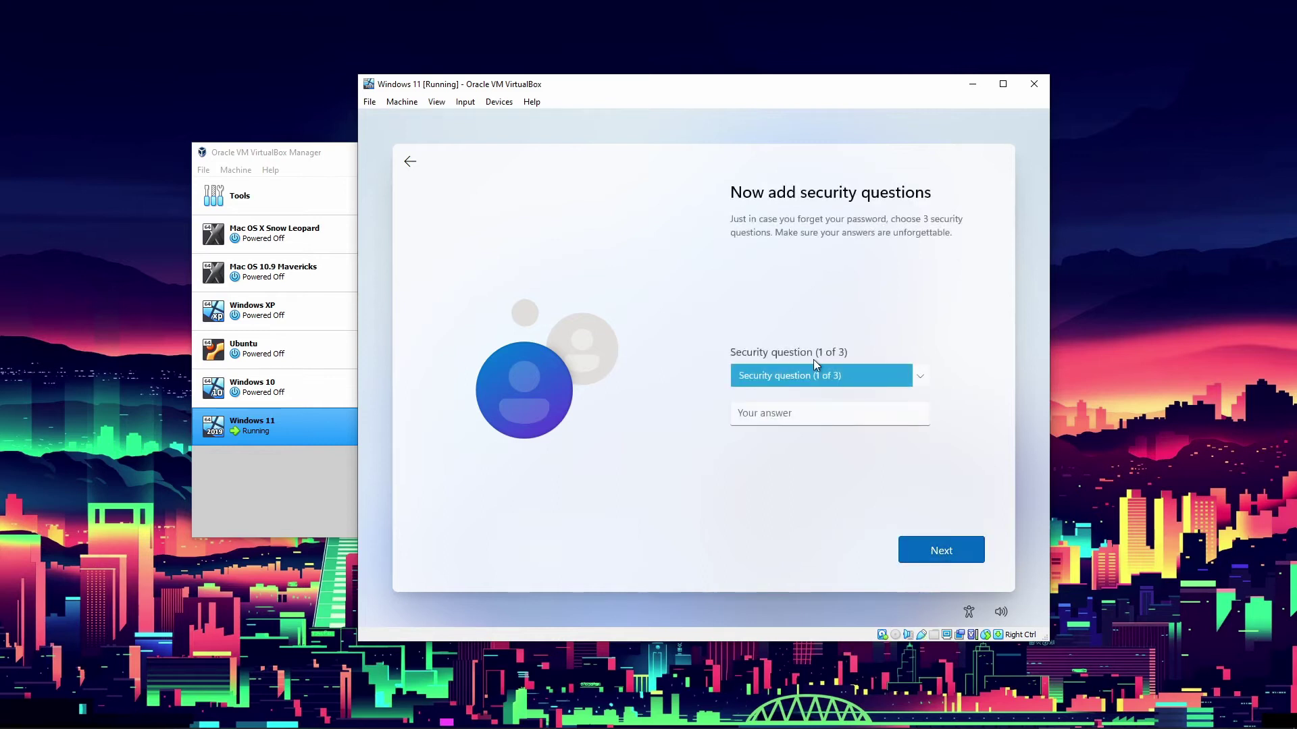
# Answer the first pet's name and birth city questions, and select the childhood nickname question
pyautogui.click(836, 378)
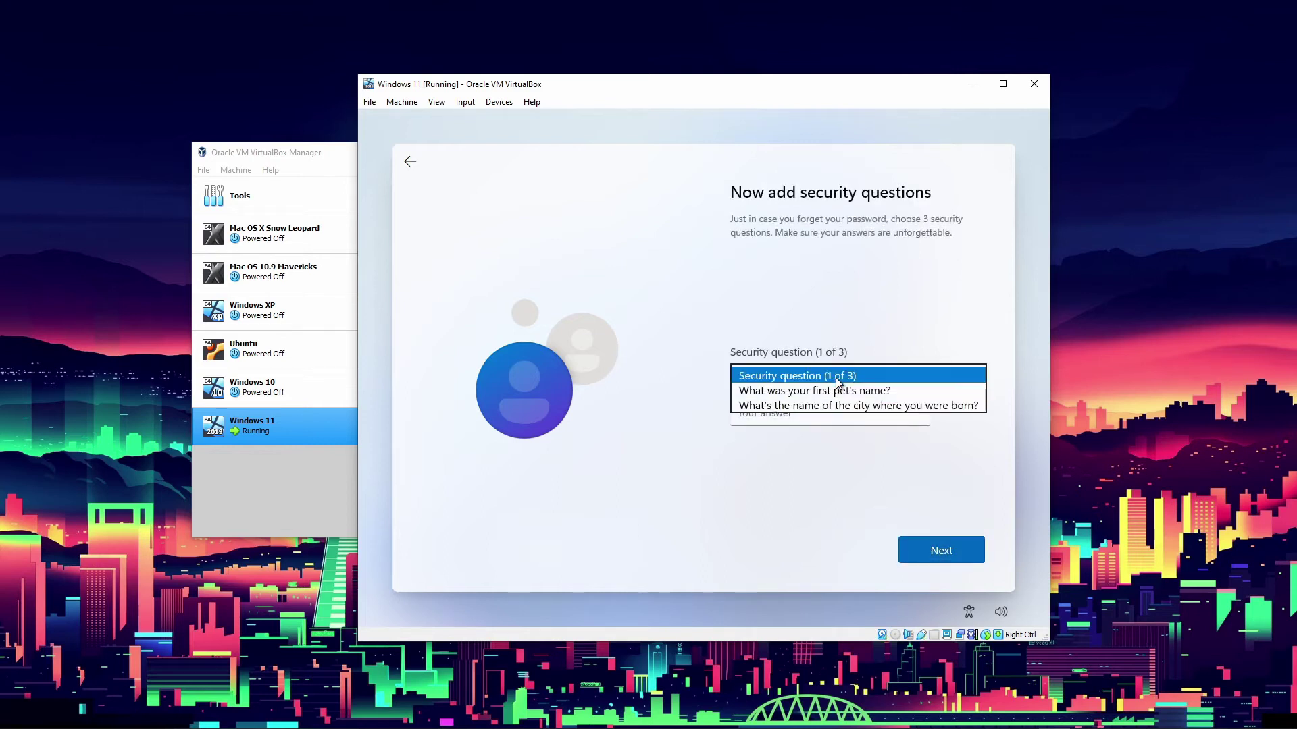
pyautogui.click(837, 388)
pyautogui.click(846, 419)
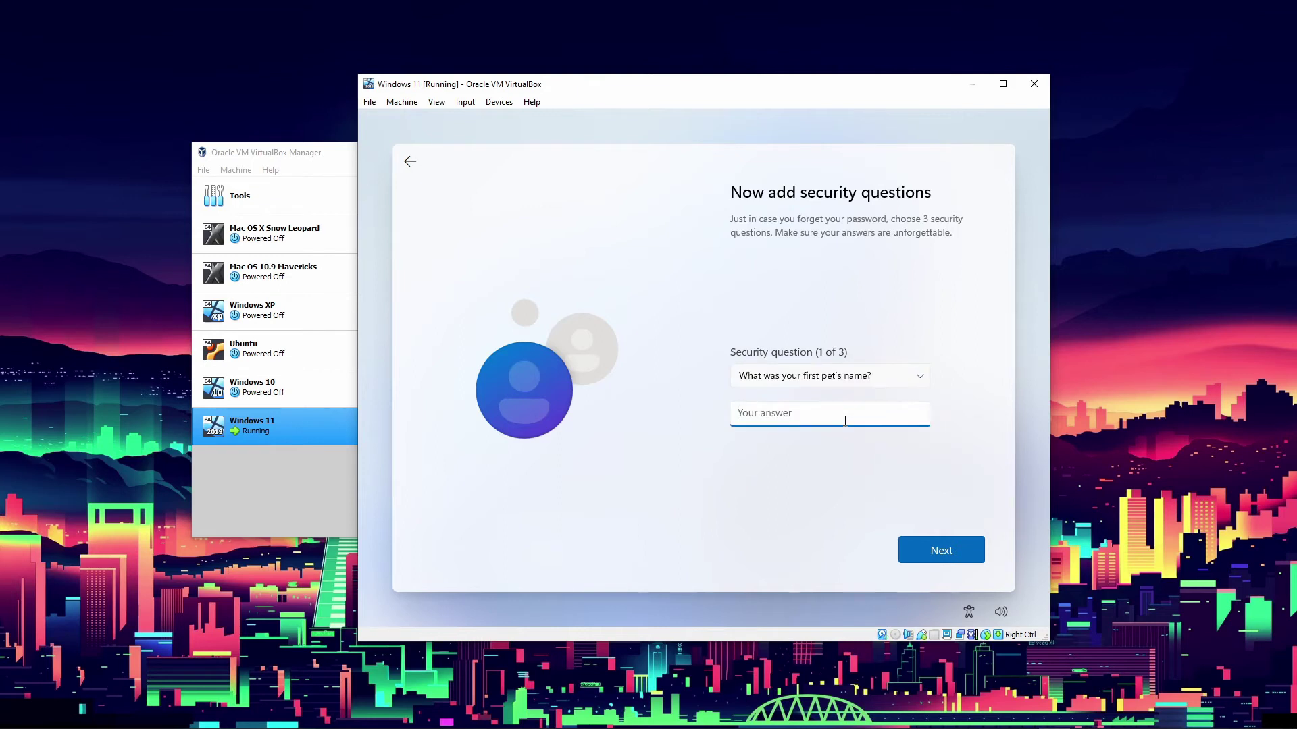
pyautogui.write('f')
pyautogui.click(946, 559)
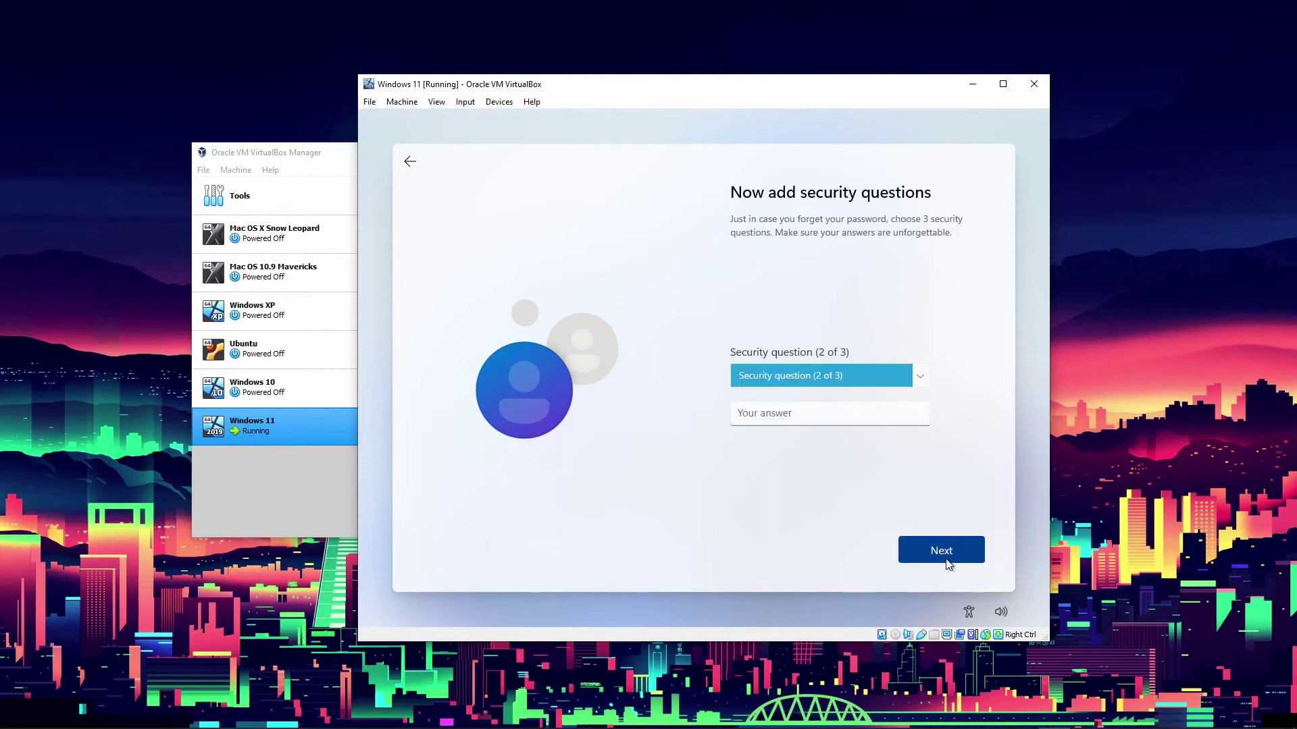
pyautogui.click(792, 376)
pyautogui.click(804, 392)
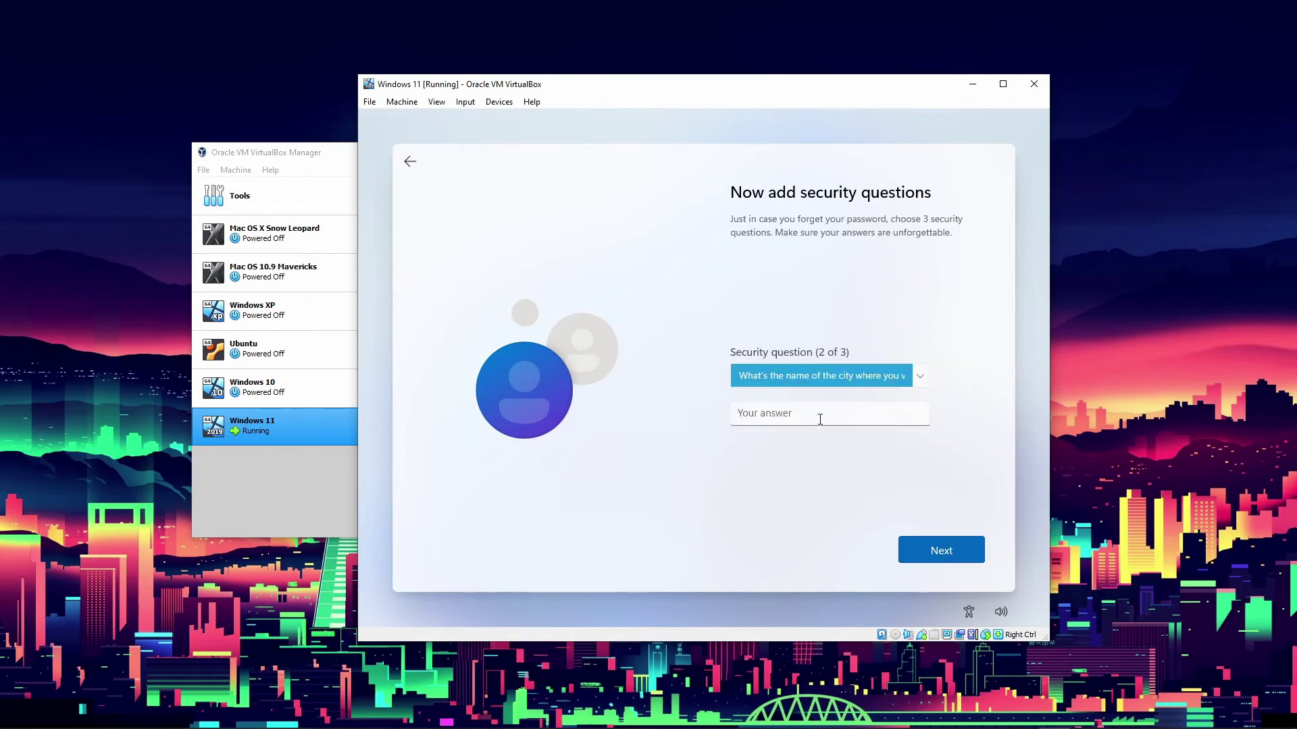
pyautogui.write('f')
pyautogui.click(946, 551)
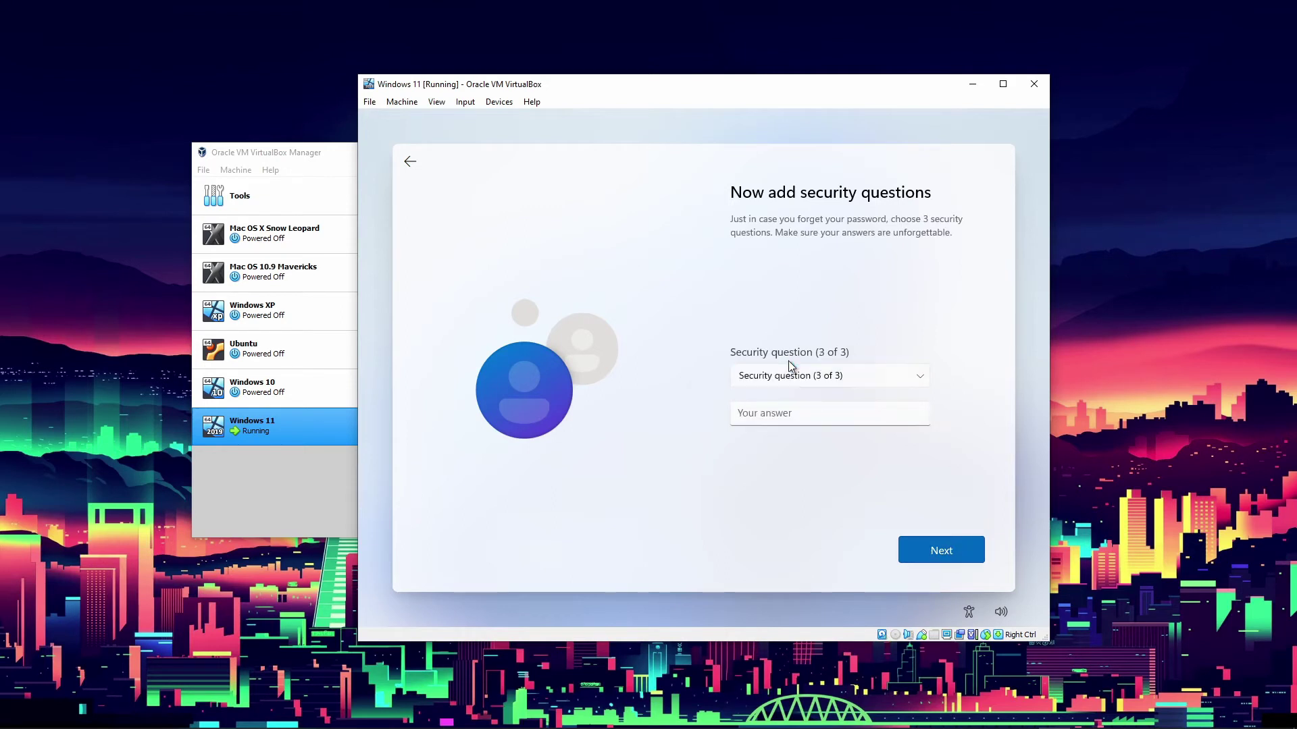
pyautogui.click(793, 379)
pyautogui.click(801, 387)
# Answer the childhood nickname question, then turn off Location and Find my device, and send required diagnostic data only
pyautogui.write('1')
pyautogui.click(930, 550)
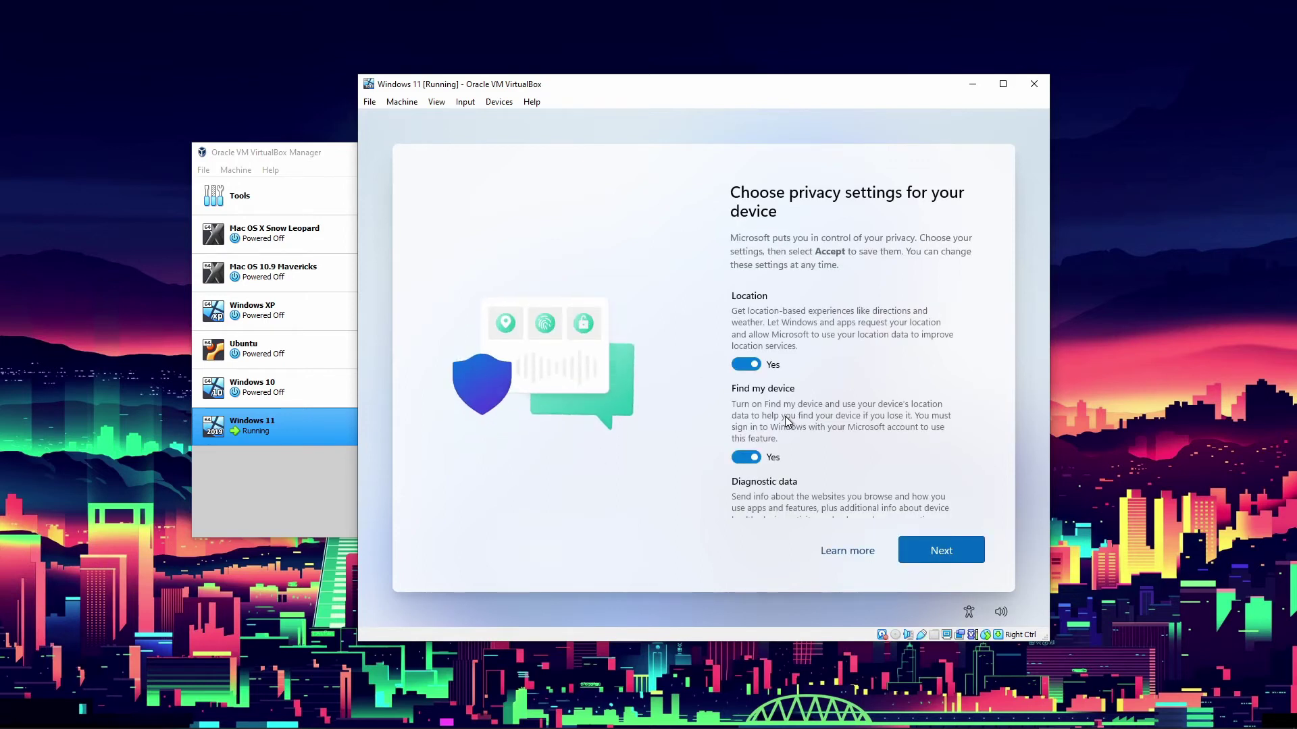
pyautogui.click(784, 364)
pyautogui.click(781, 443)
pyautogui.scroll(-1, 781, 426)
pyautogui.click(783, 491)
# Turn off Inking & typing, Tailored experiences and Advertising ID, then accept the privacy choices
pyautogui.scroll(-3, 785, 442)
pyautogui.click(788, 470)
pyautogui.scroll(-2, 791, 443)
pyautogui.click(792, 443)
pyautogui.scroll(-2, 792, 443)
pyautogui.click(792, 444)
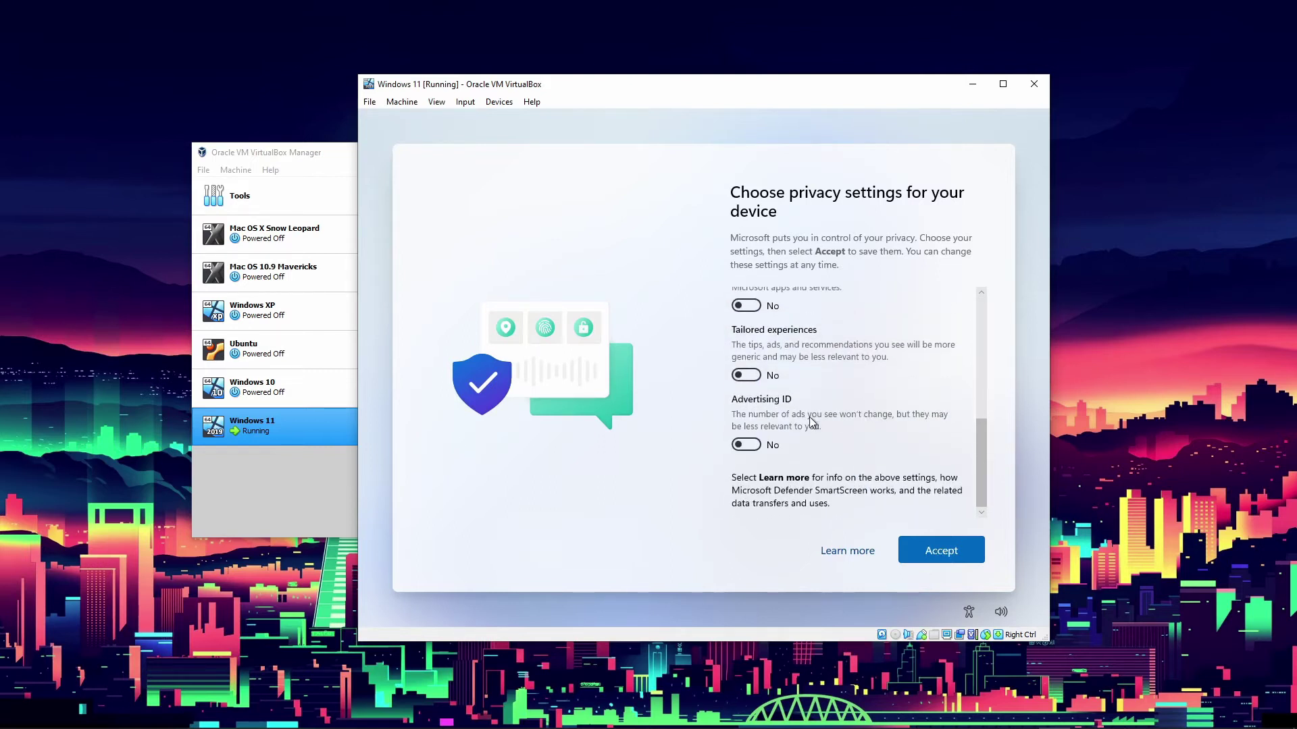
pyautogui.scroll(6, 830, 452)
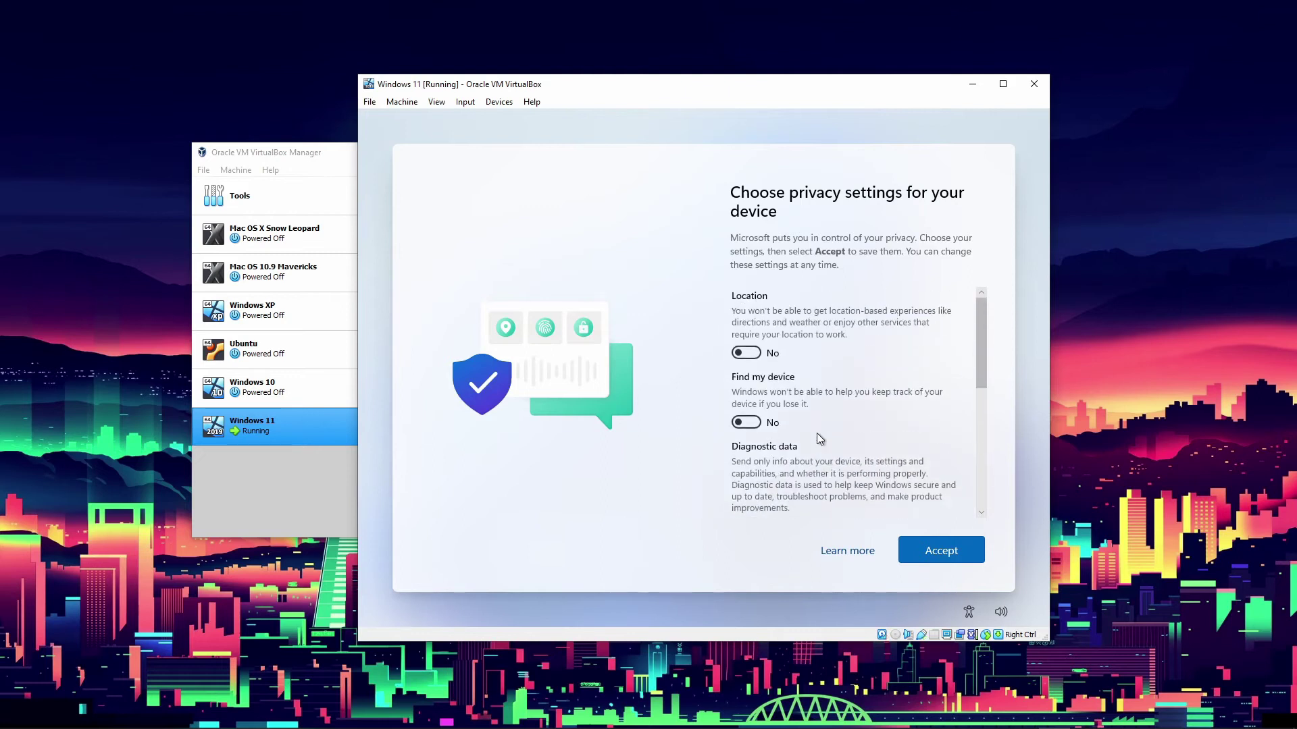
pyautogui.scroll(-6, 847, 437)
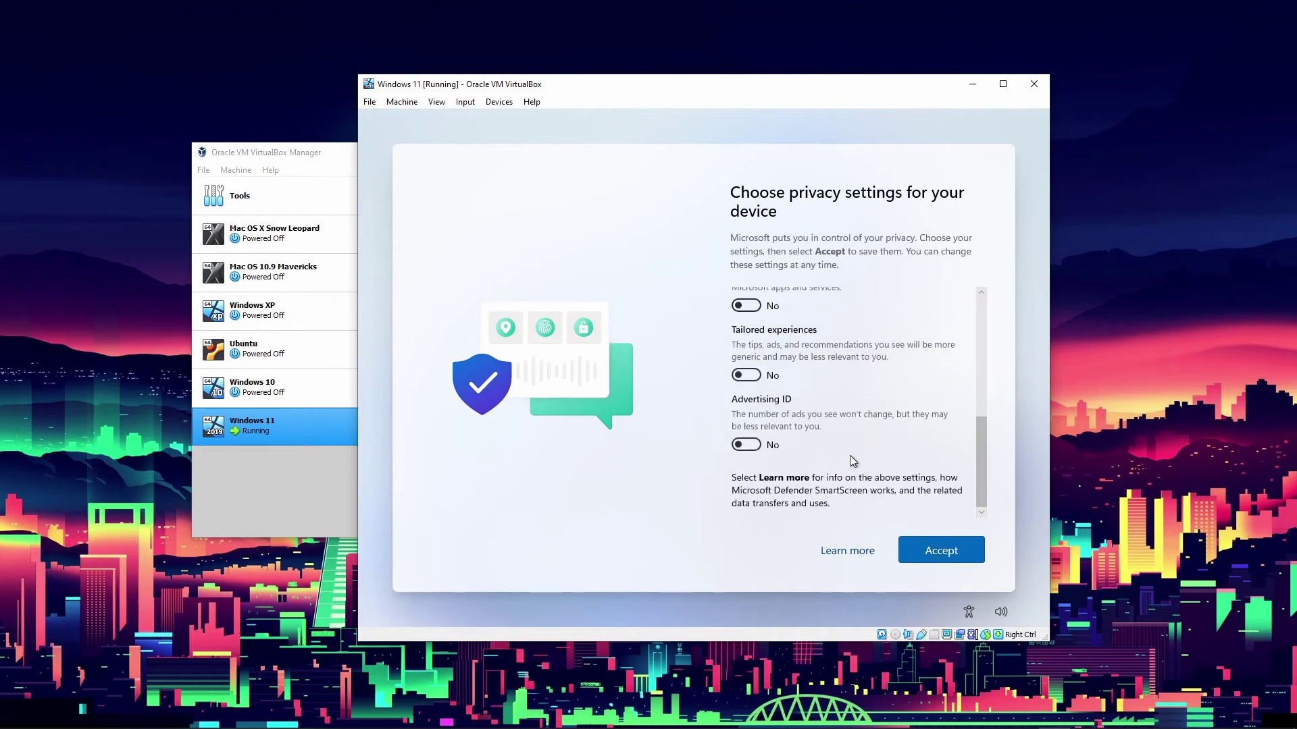
pyautogui.click(944, 550)
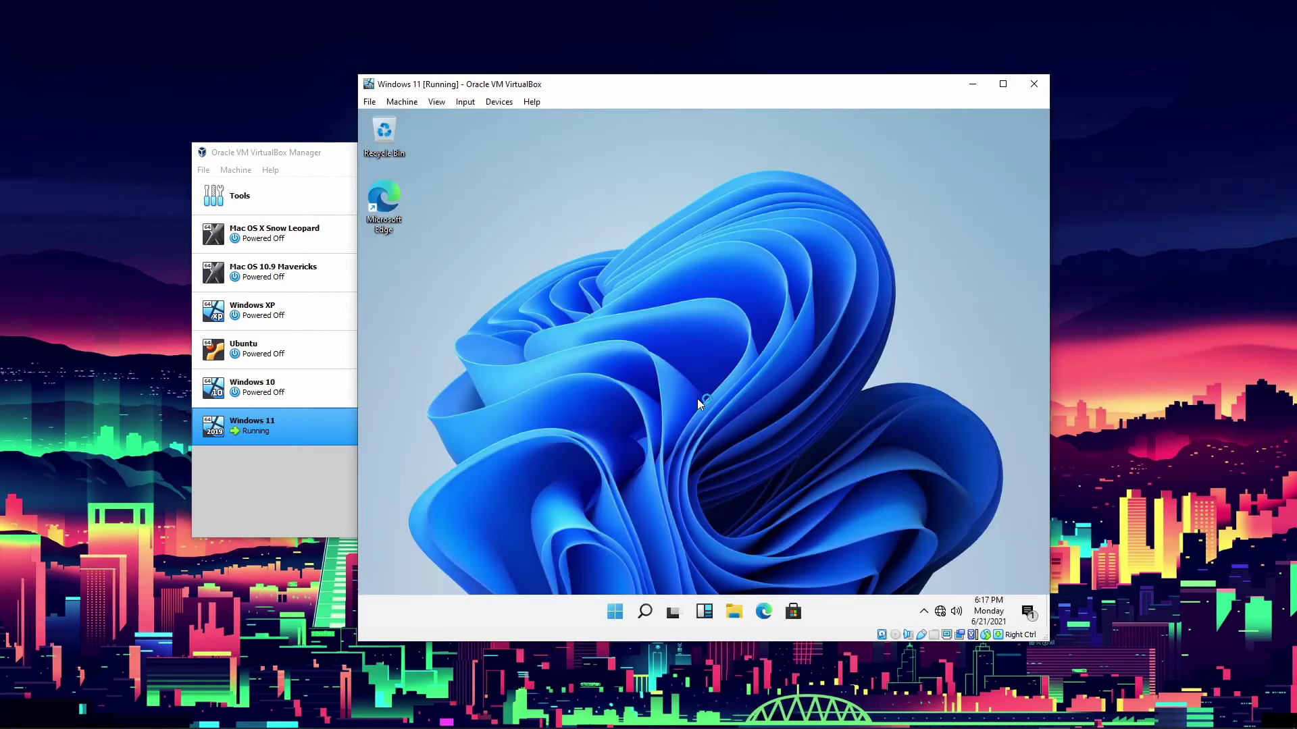
# Wait for Windows 11 to reach its desktop, then open the Start menu's pinned apps
pyautogui.moveTo(527, 140); pyautogui.dragTo(683, 216)
pyautogui.moveTo(577, 205); pyautogui.dragTo(773, 286)
pyautogui.moveTo(560, 193); pyautogui.dragTo(812, 275)
pyautogui.moveTo(928, 341); pyautogui.dragTo(927, 245)
pyautogui.click(616, 613)
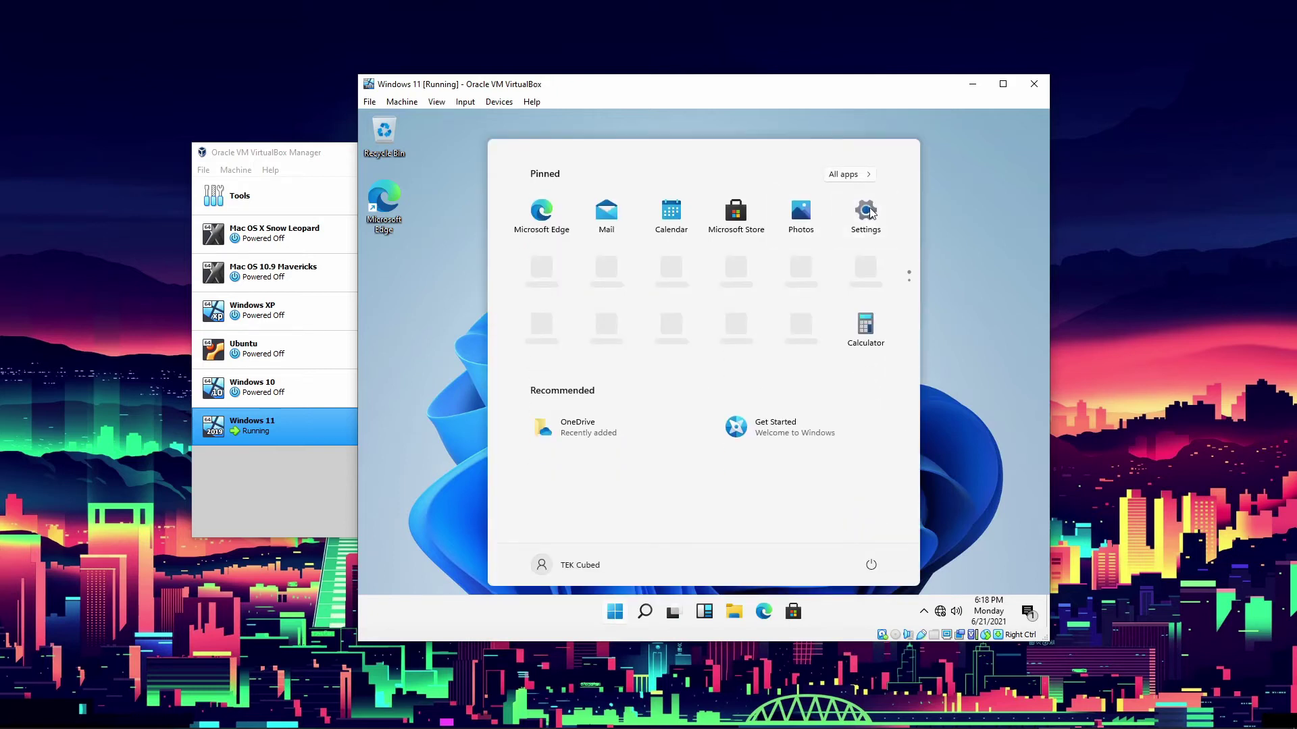
# In the guest's Settings > Display, leave the resolution at 1024 × 768 and close Settings
pyautogui.click(873, 217)
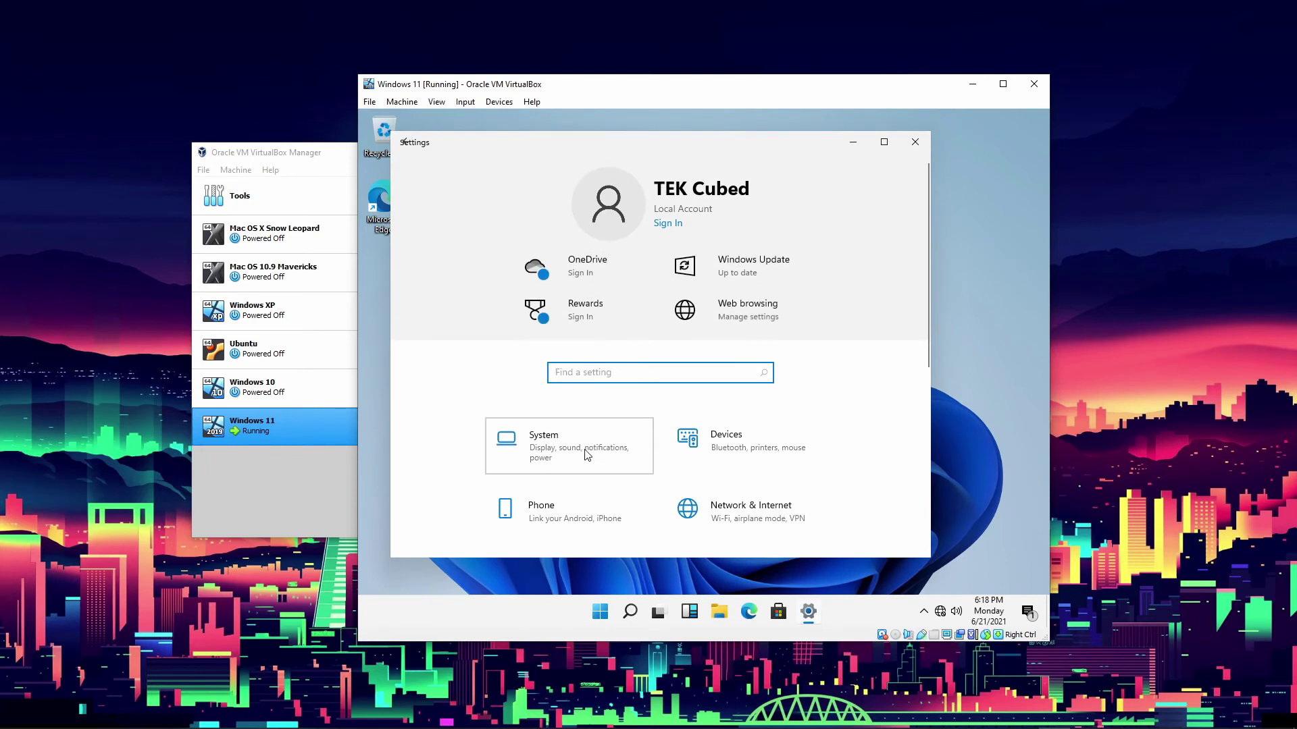
pyautogui.click(605, 442)
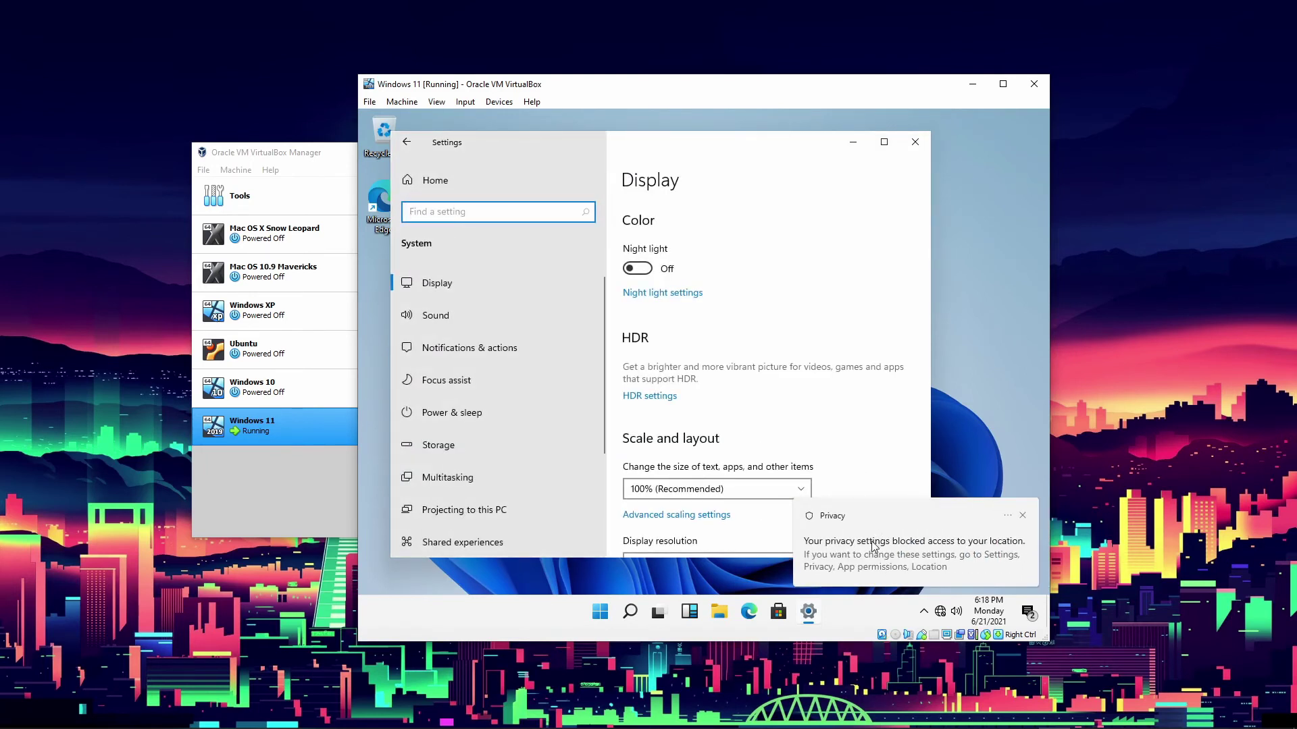
pyautogui.click(824, 528)
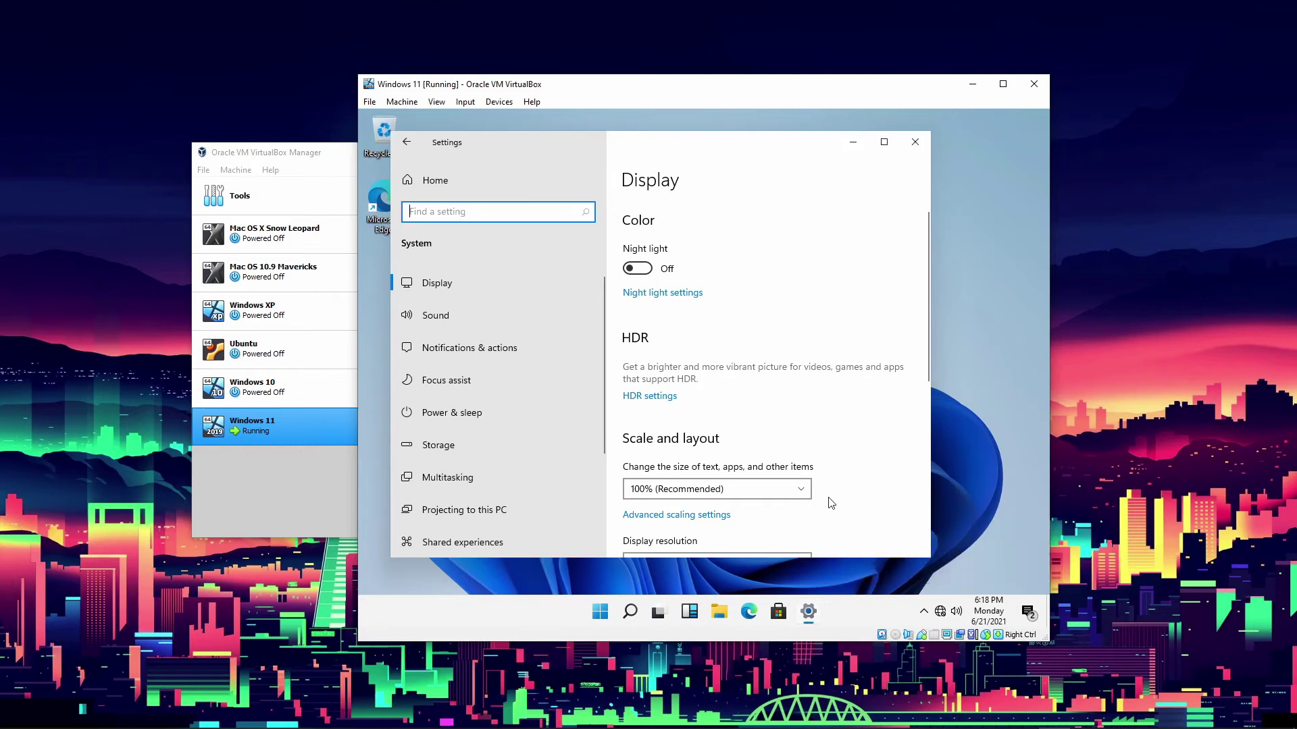
pyautogui.scroll(-2, 739, 417)
pyautogui.click(711, 434)
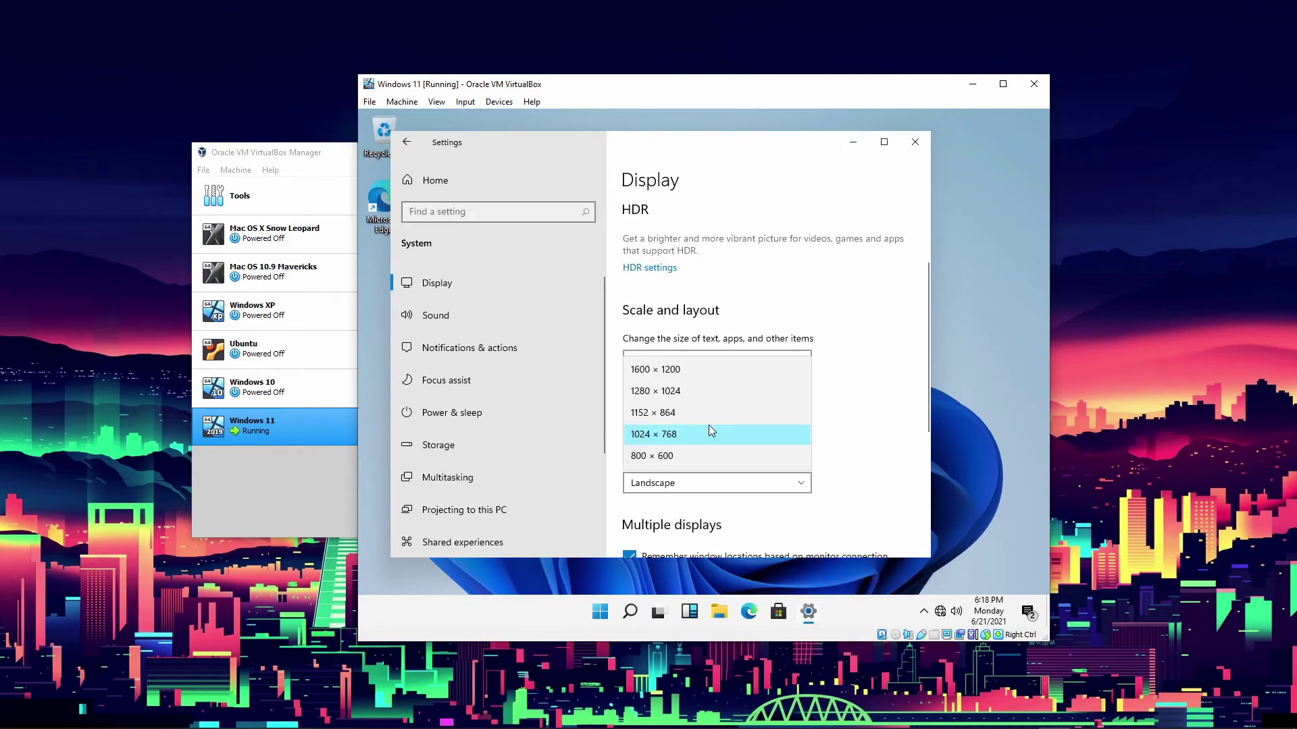
pyautogui.click(710, 433)
pyautogui.click(708, 433)
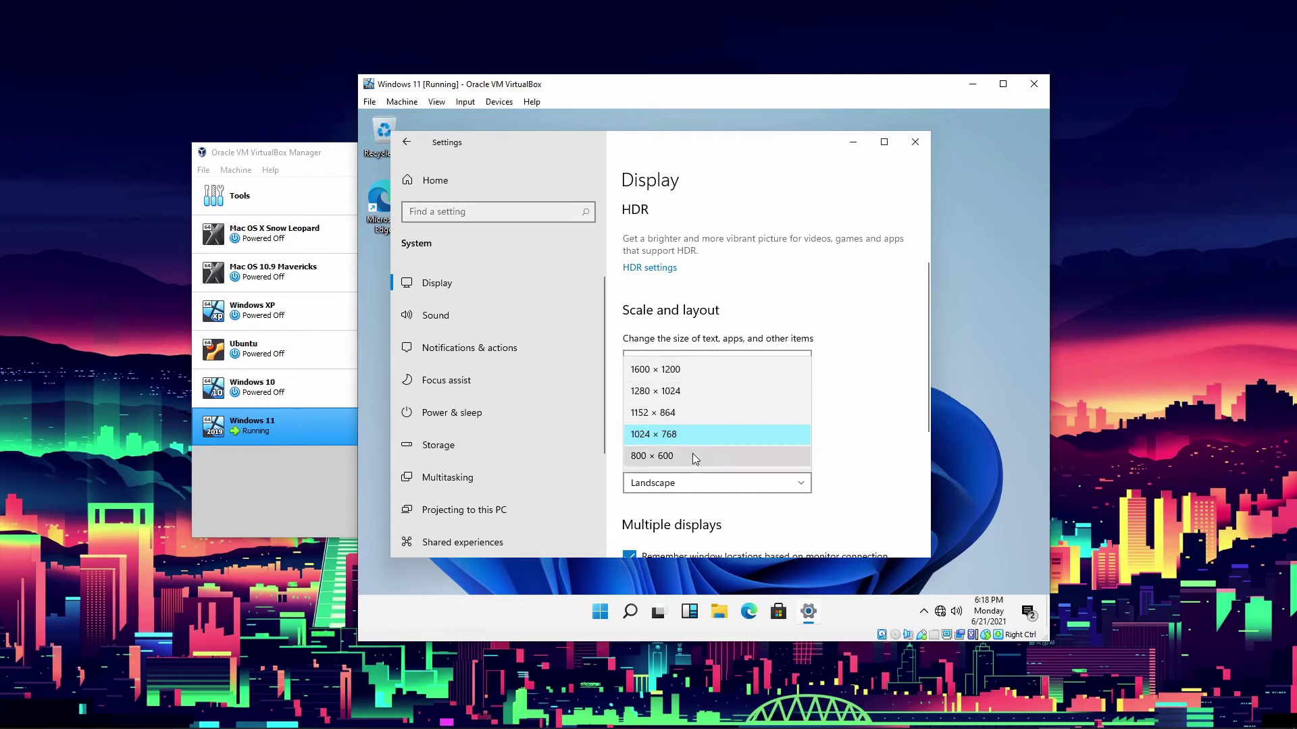
pyautogui.click(835, 233)
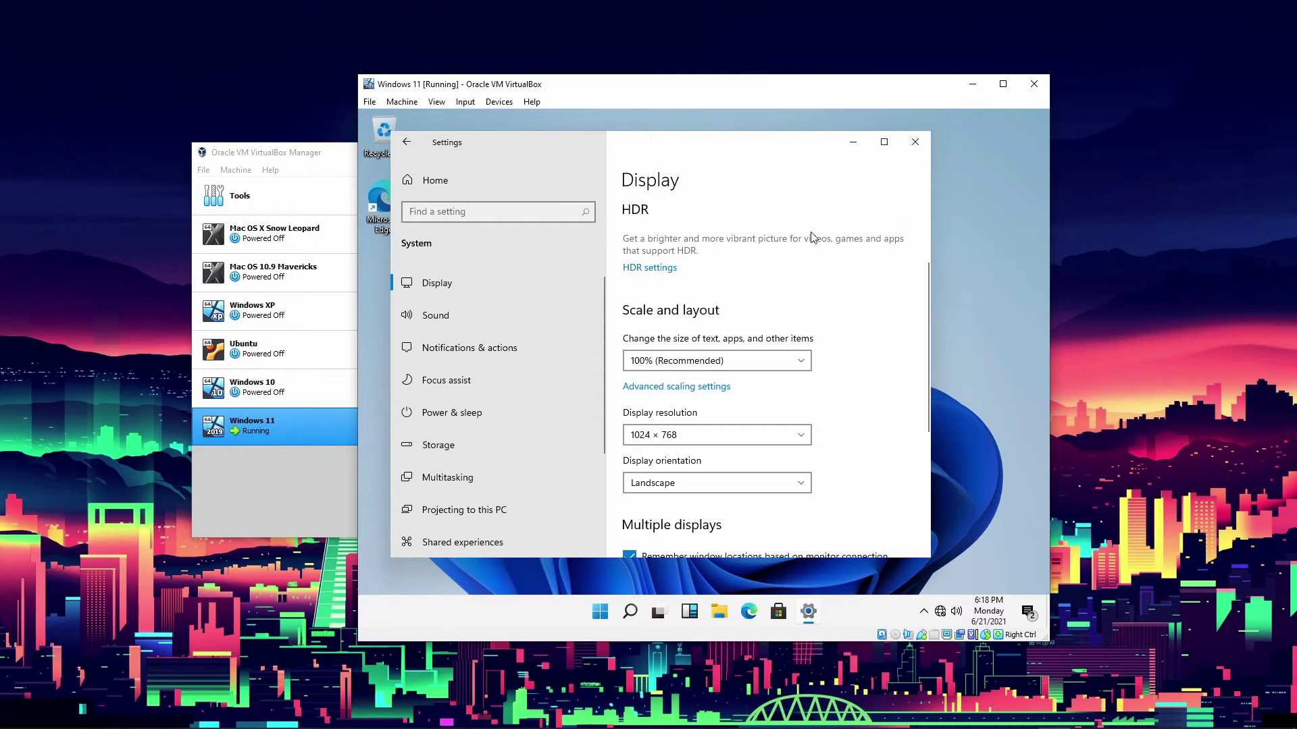
pyautogui.click(915, 141)
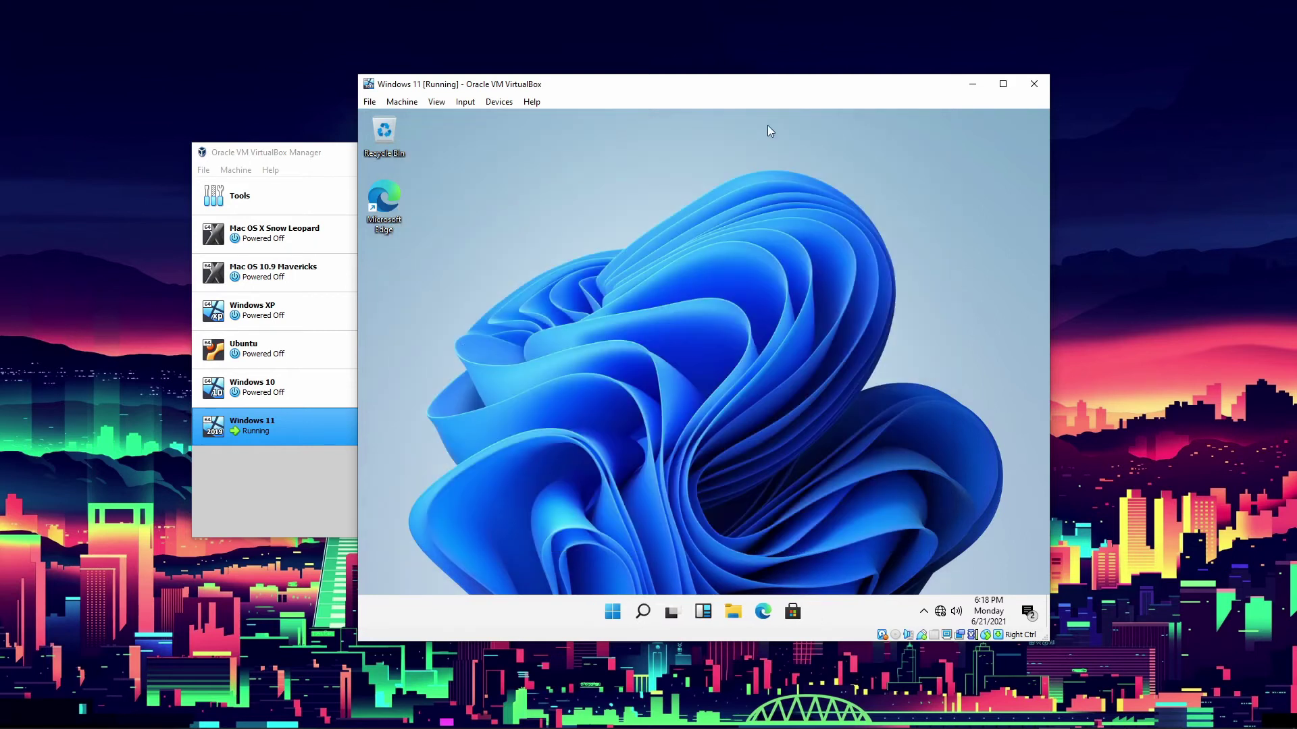
# Insert the Guest Additions CD image and run its installer from AutoPlay, allowing the changes
pyautogui.click(497, 106)
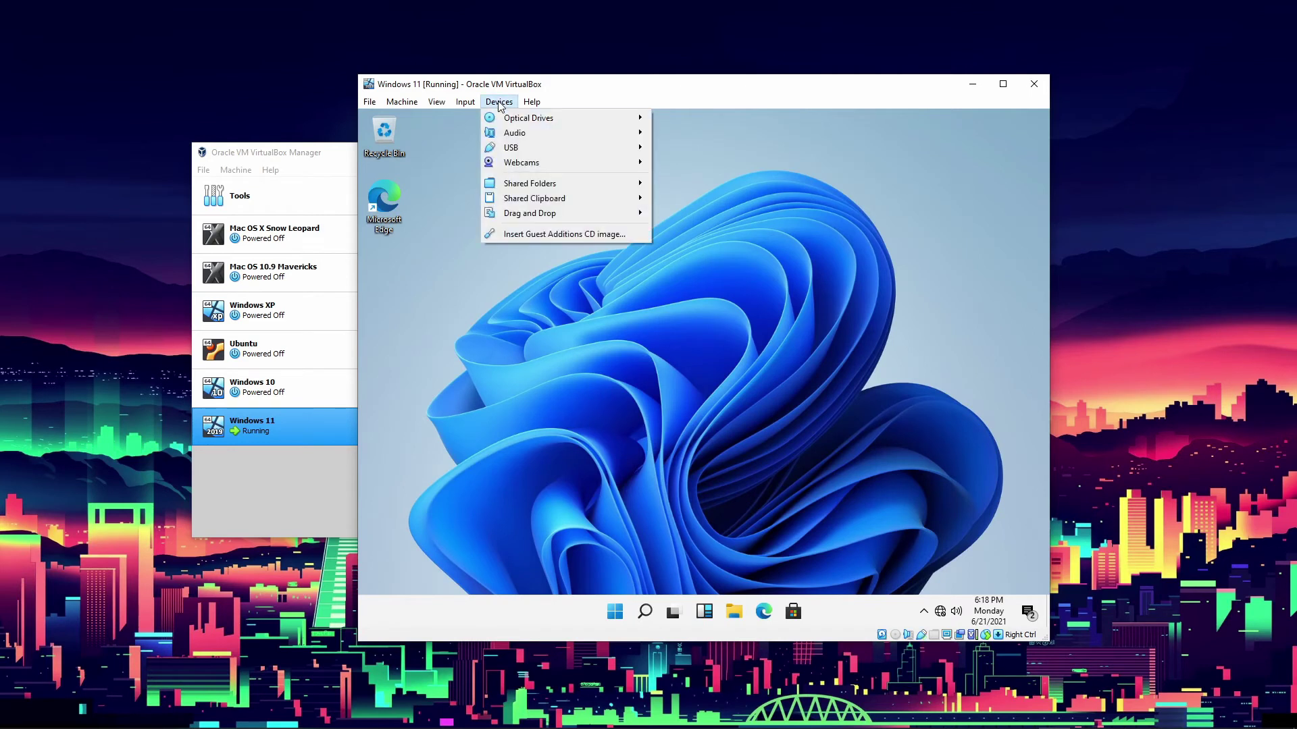
pyautogui.click(557, 235)
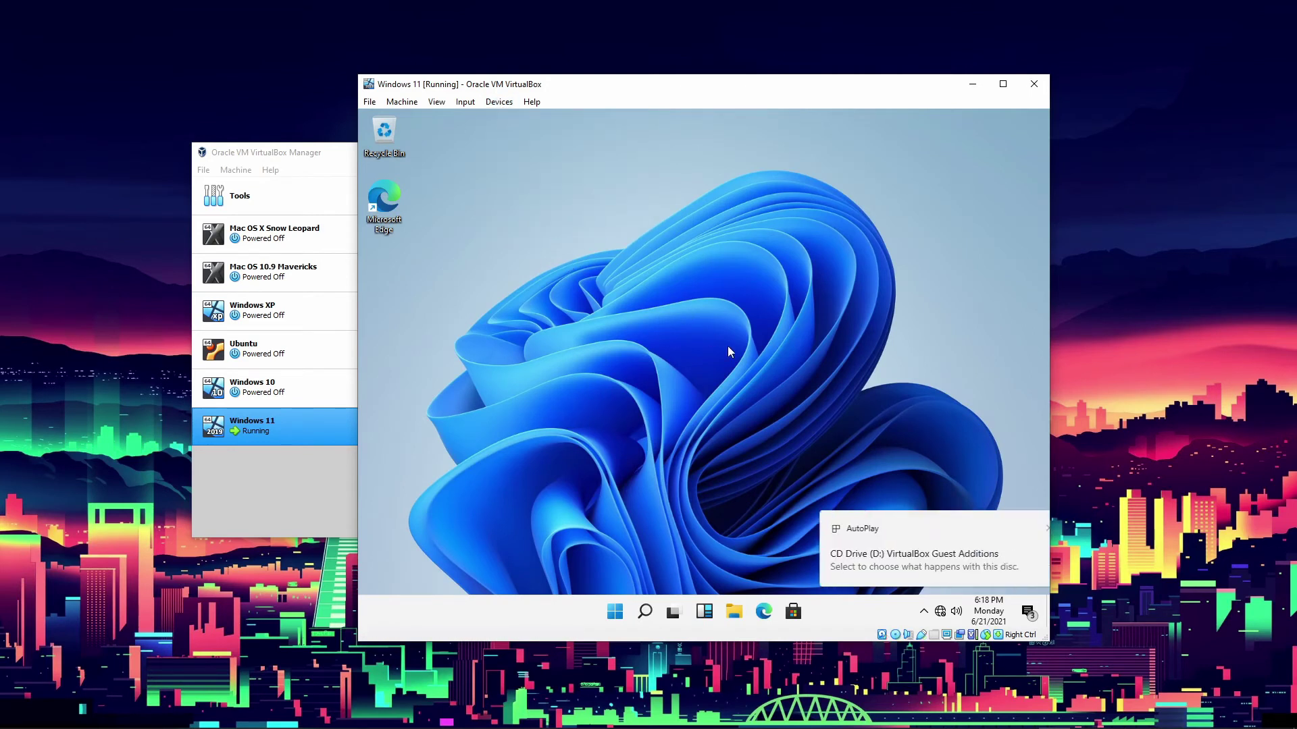
pyautogui.click(851, 561)
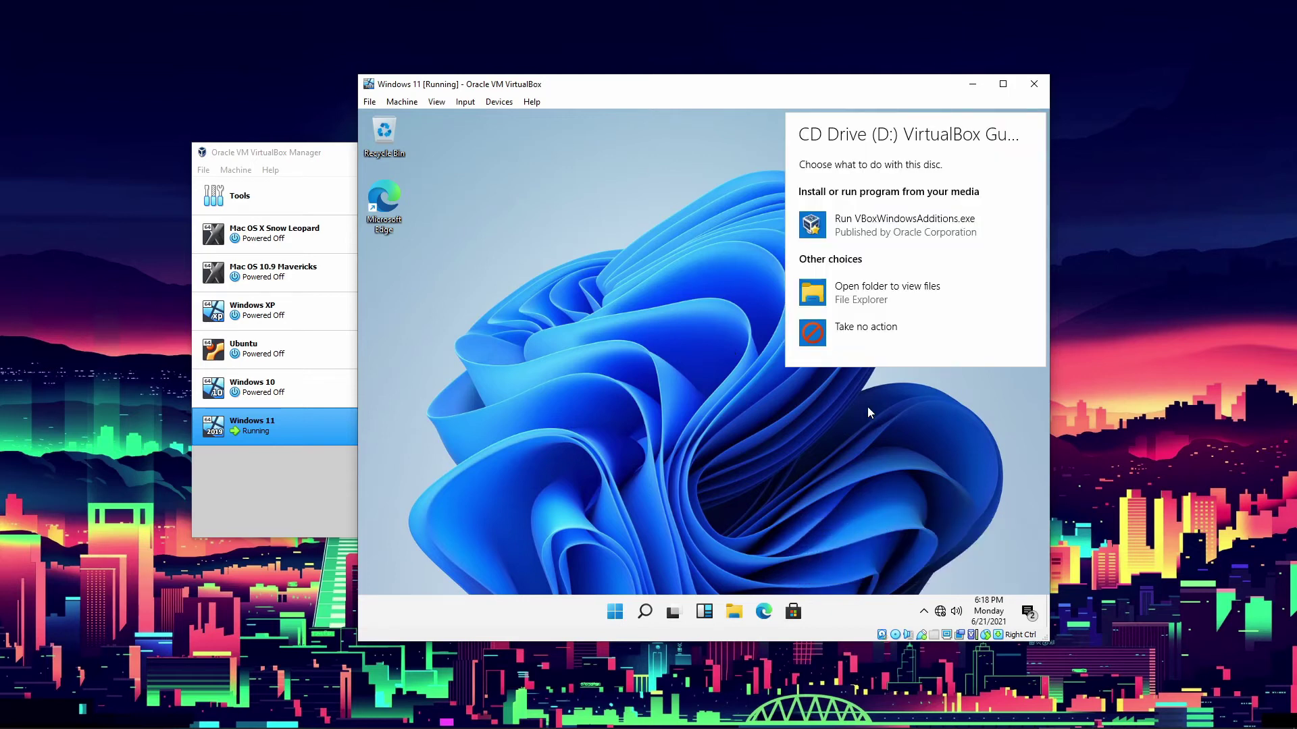
pyautogui.click(871, 226)
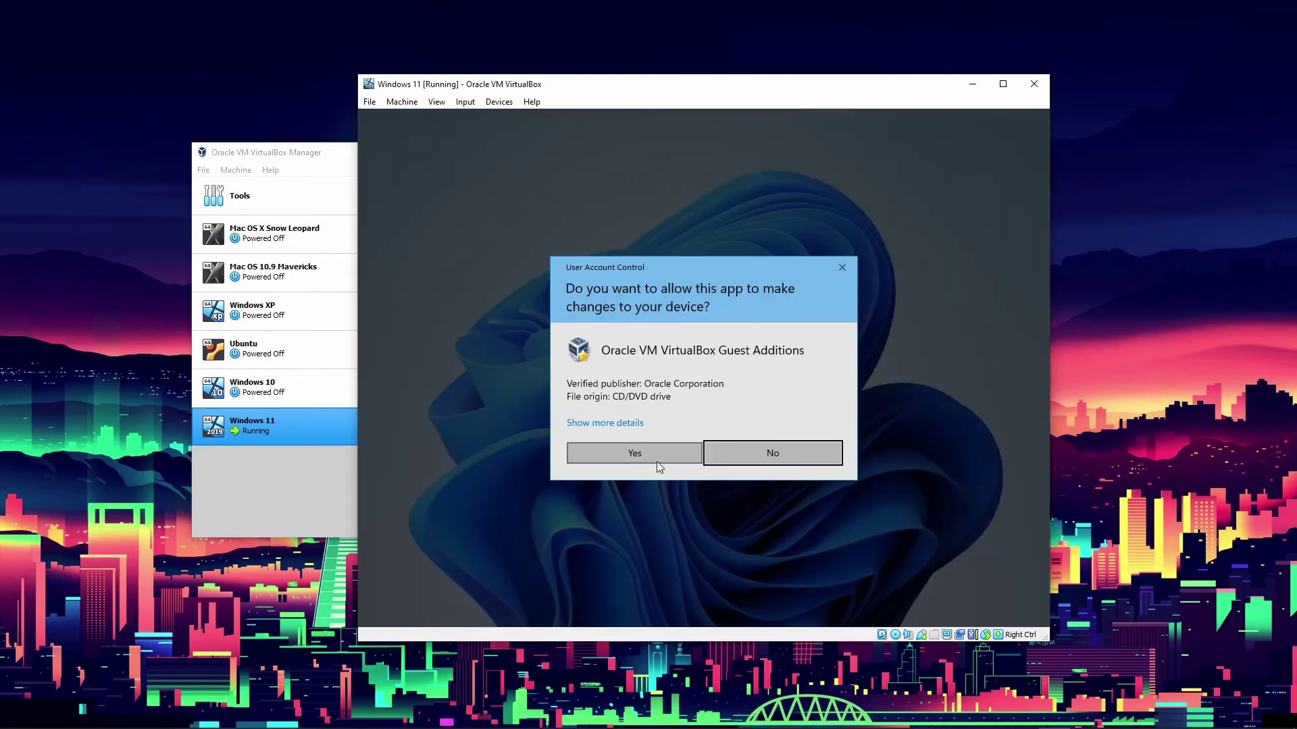
pyautogui.click(656, 460)
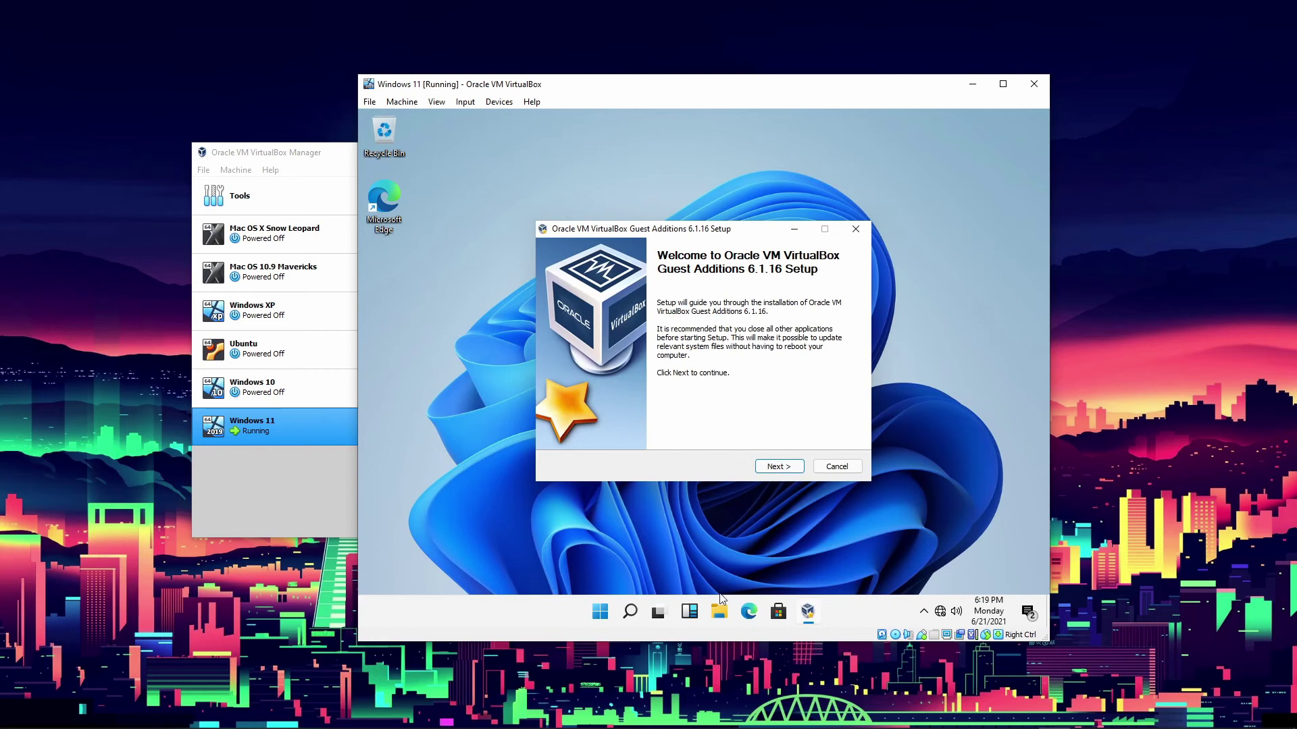
# Show This PC in File Explorer and launch the installer from the Guest Additions drive
pyautogui.click(723, 603)
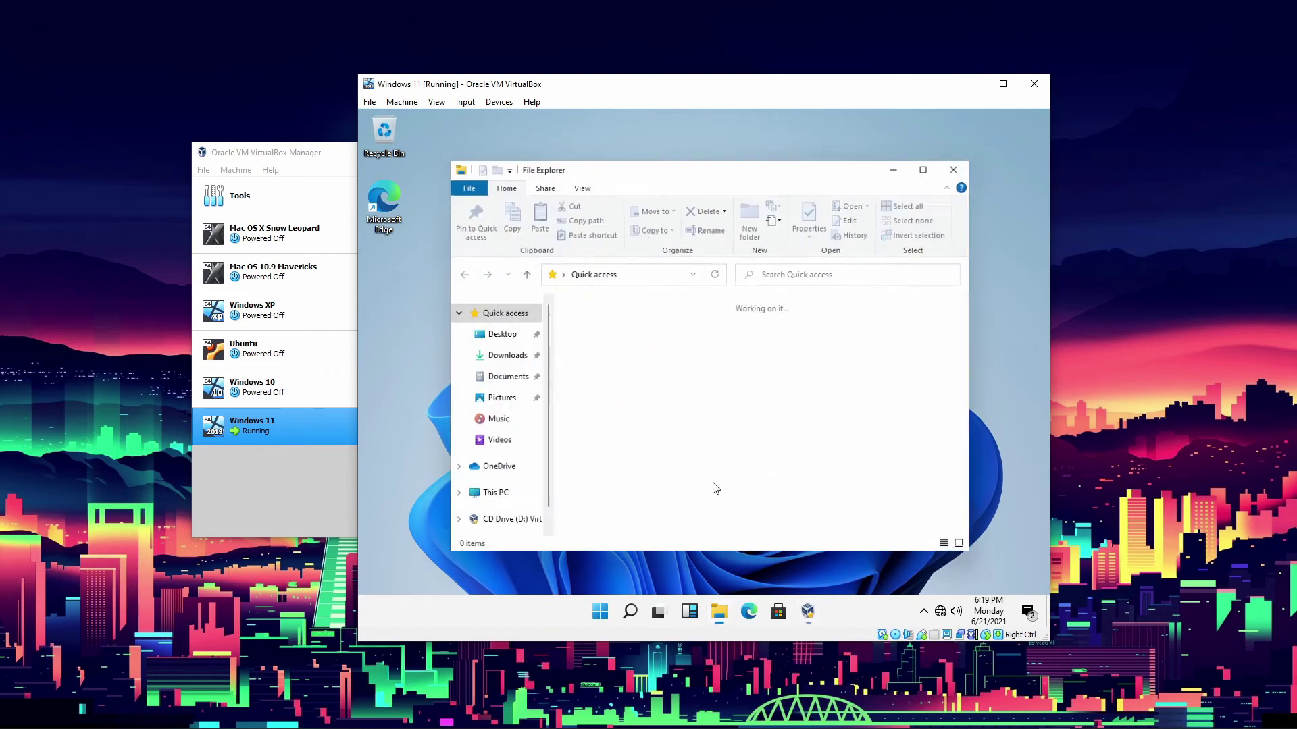
pyautogui.click(493, 497)
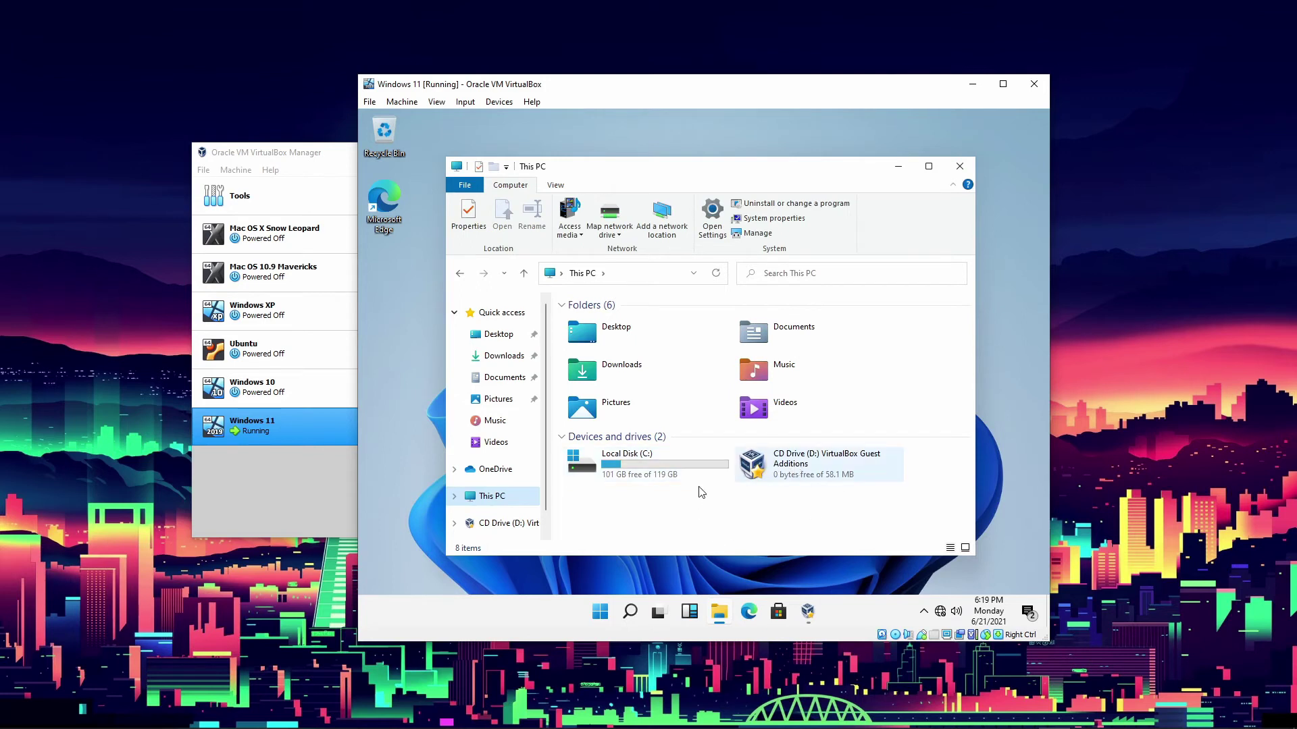
pyautogui.click(799, 455)
pyautogui.doubleClick(803, 456)
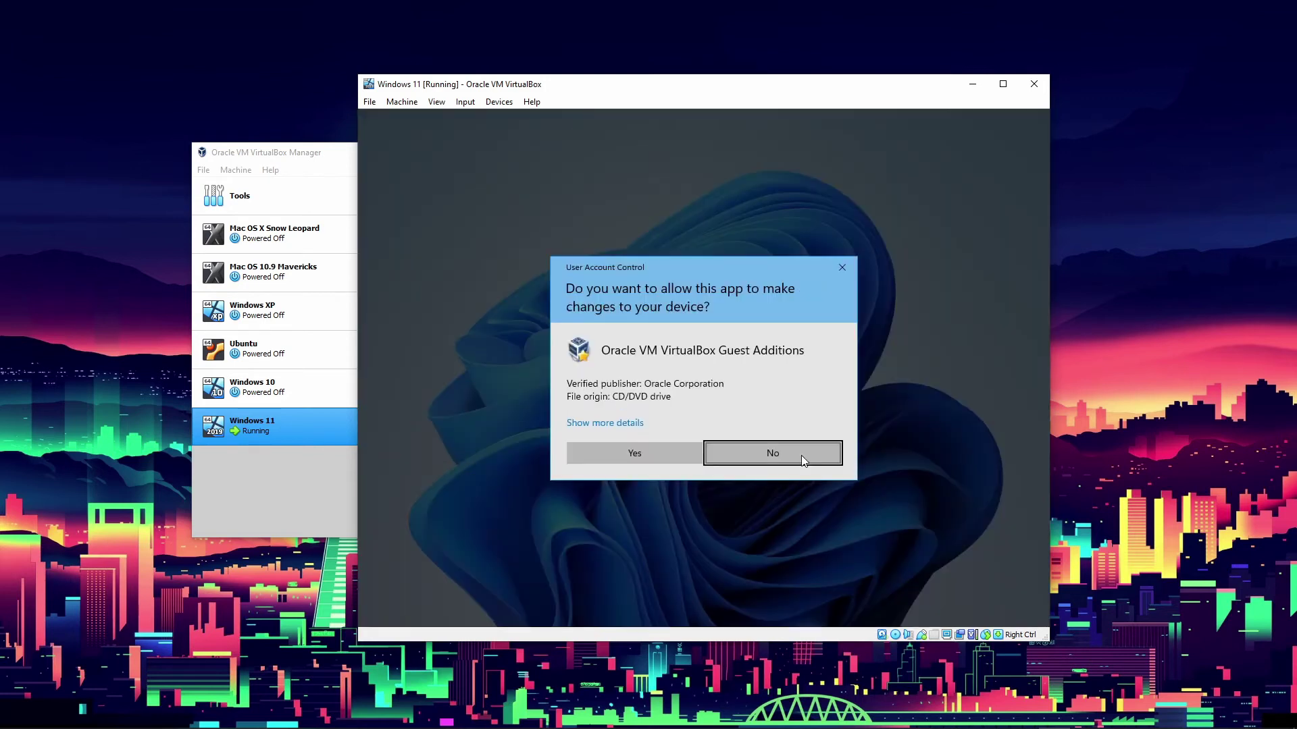
# Install Guest Additions 6.1.16 to the default location, approve the Oracle drivers, and reboot now
pyautogui.click(849, 265)
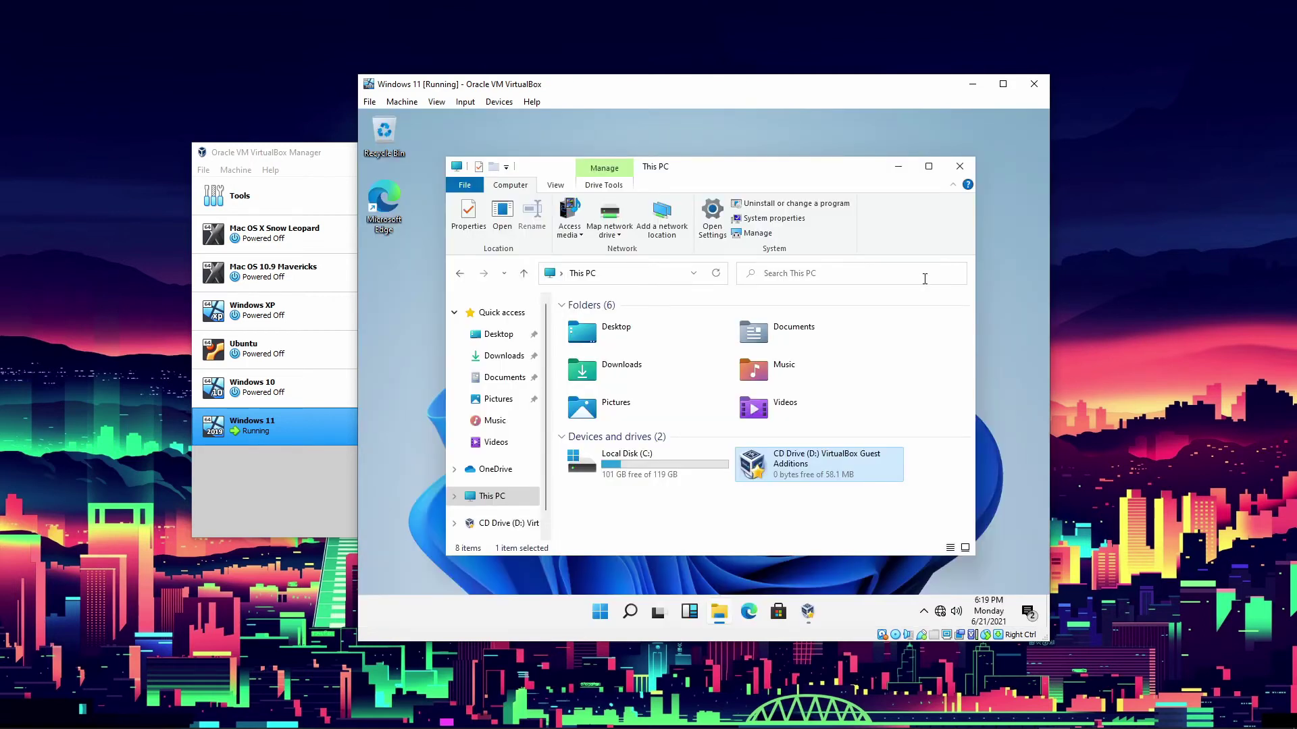
pyautogui.click(959, 166)
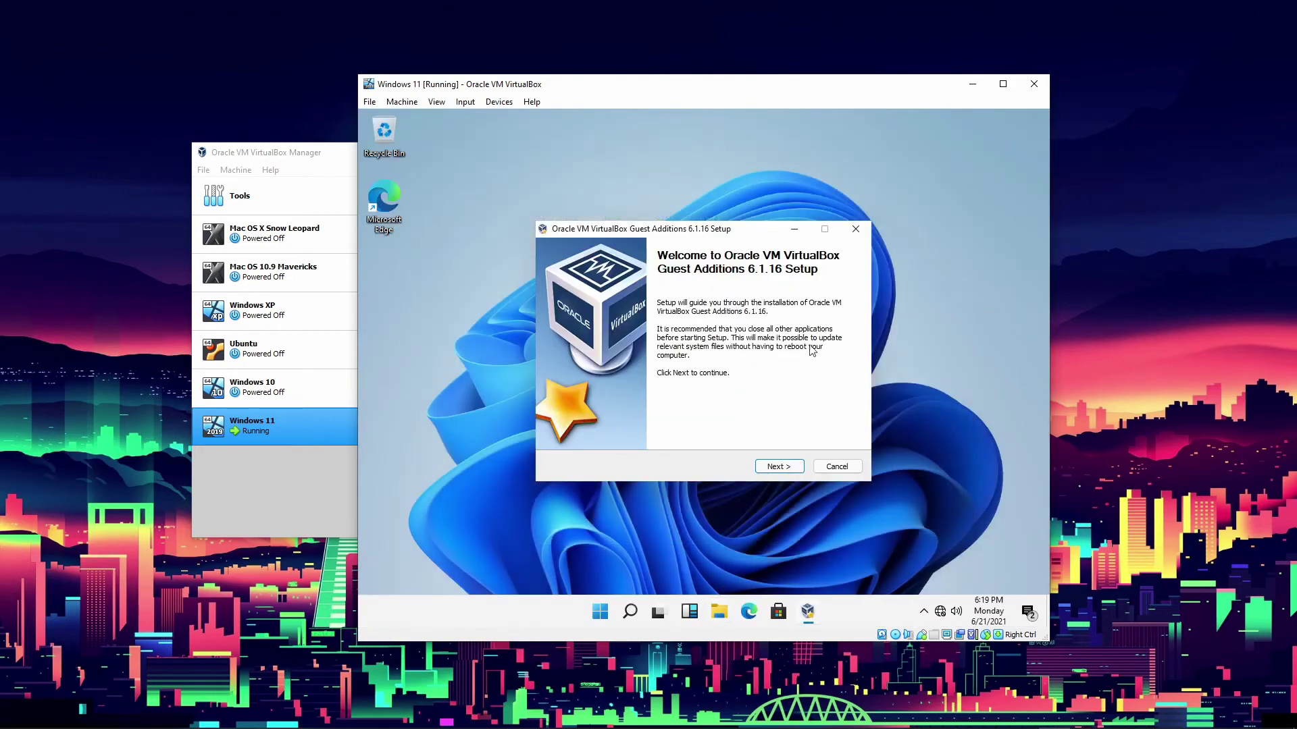
pyautogui.click(778, 467)
pyautogui.click(779, 467)
pyautogui.click(779, 467)
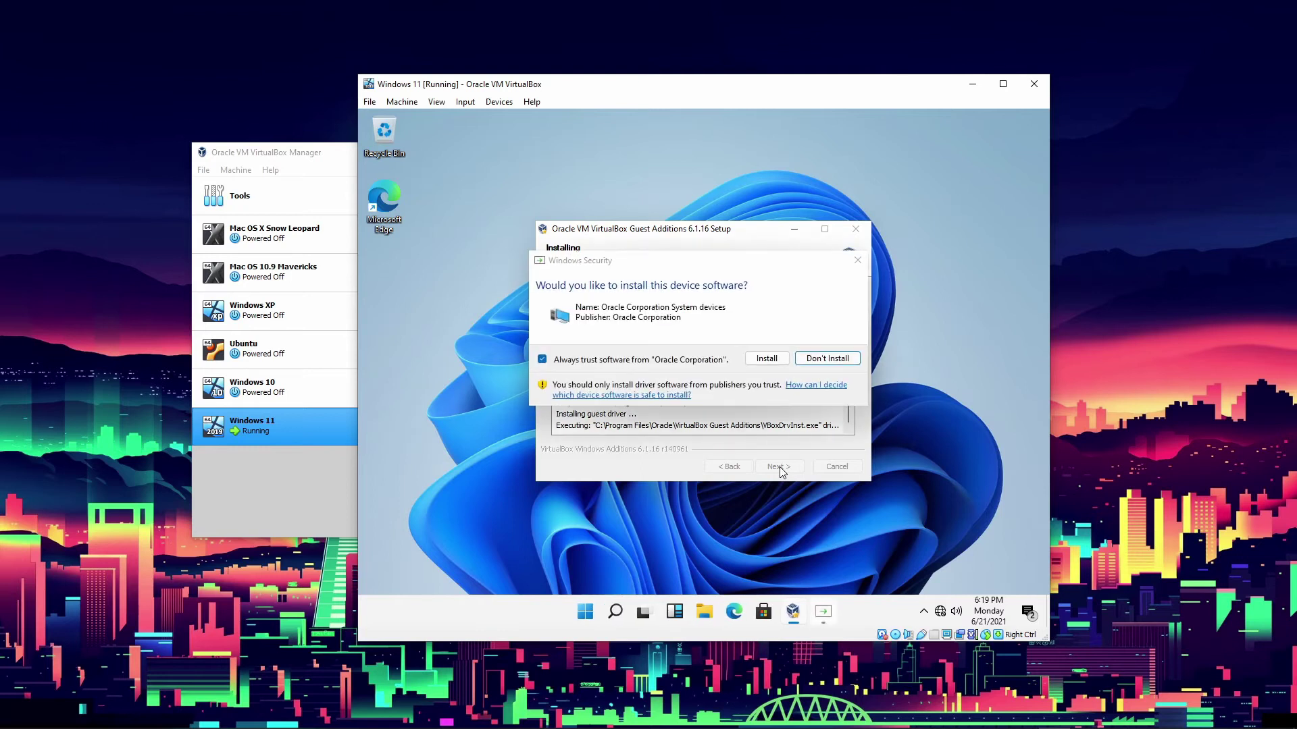
pyautogui.click(762, 357)
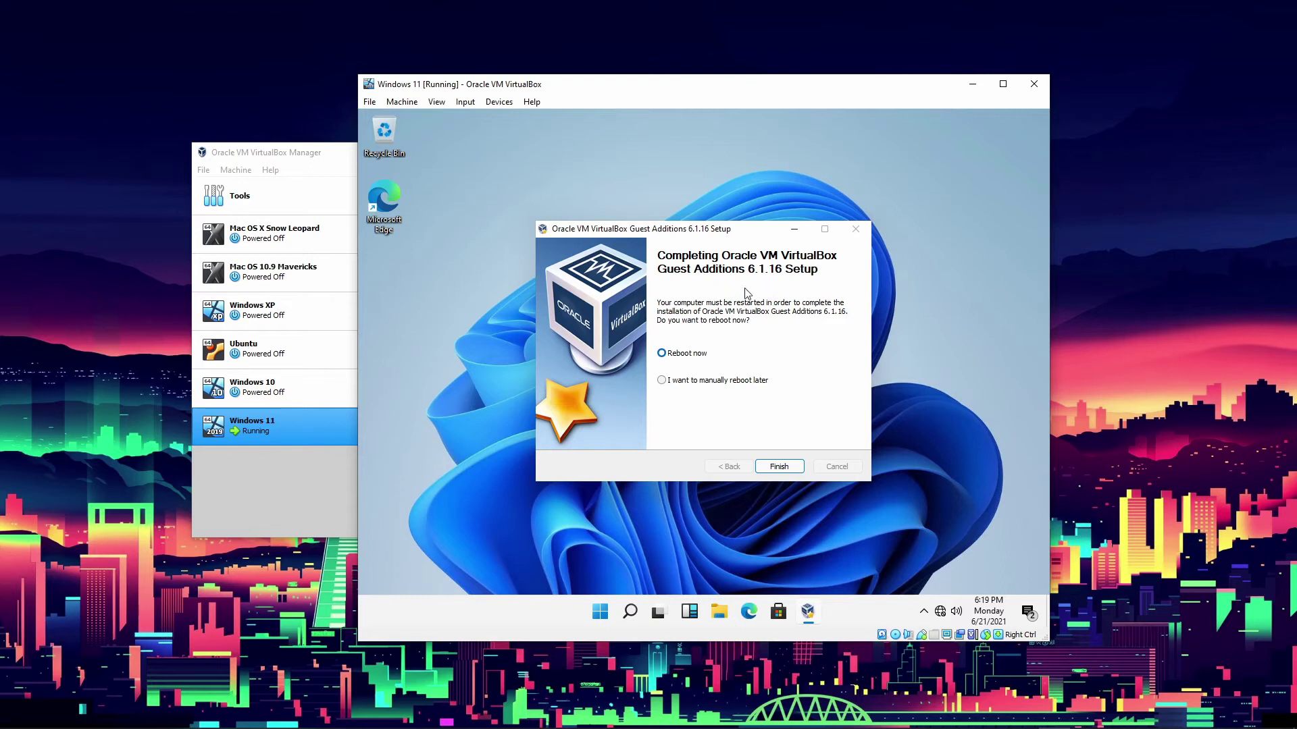
pyautogui.click(783, 470)
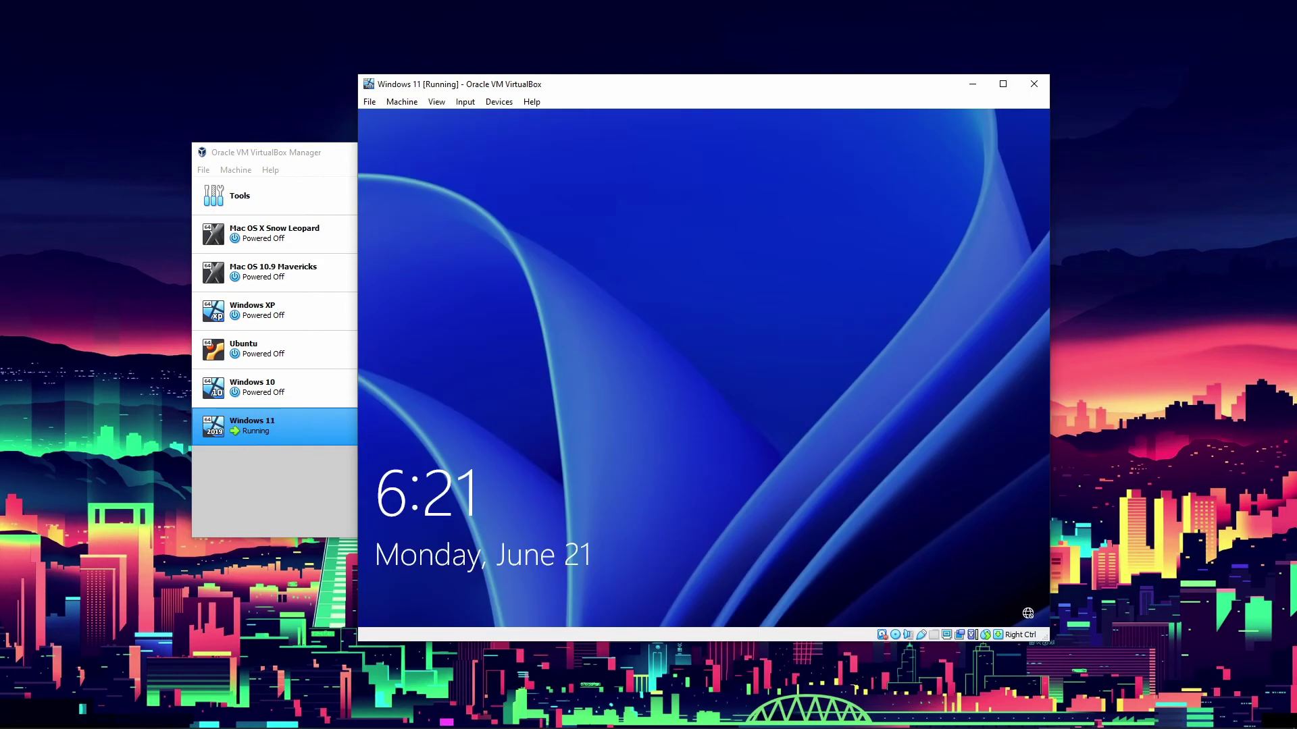
# Dismiss the guest's lock screen and sign in with the account password
pyautogui.press('space')
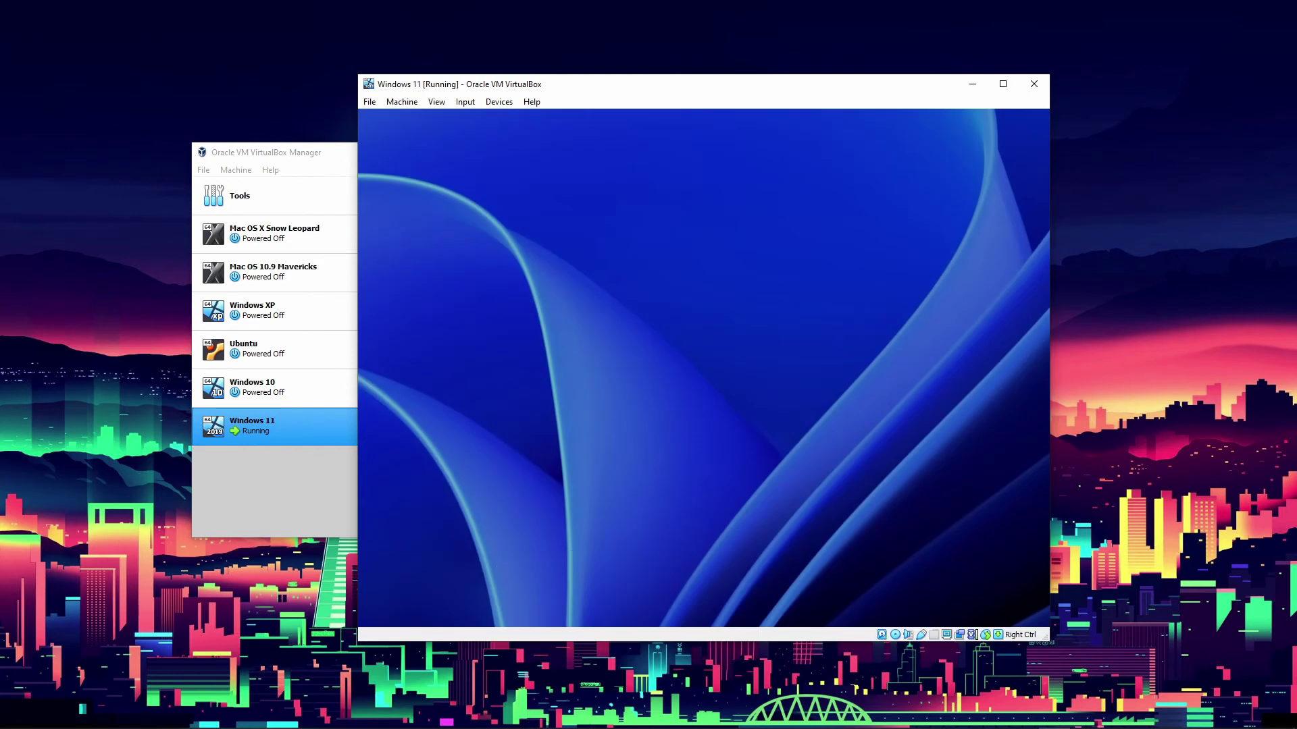
pyautogui.write('***')
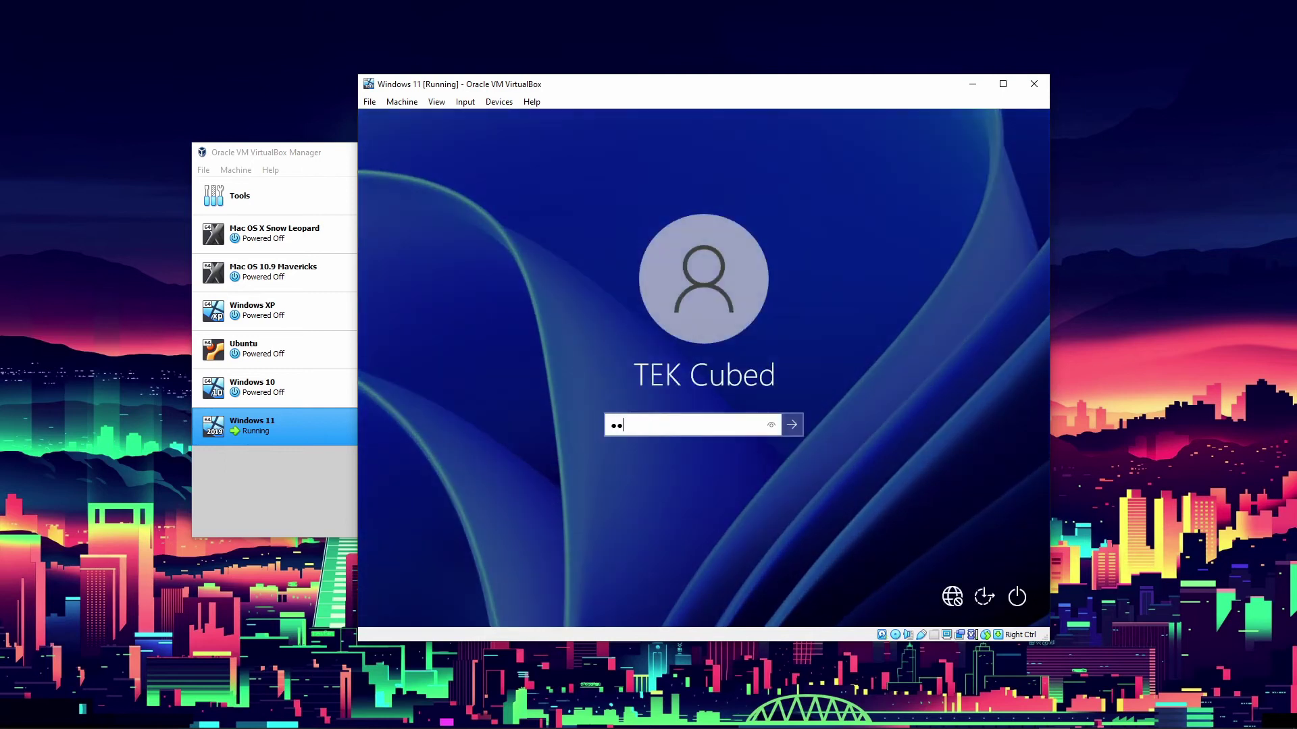
pyautogui.write('*')
pyautogui.press('Return')
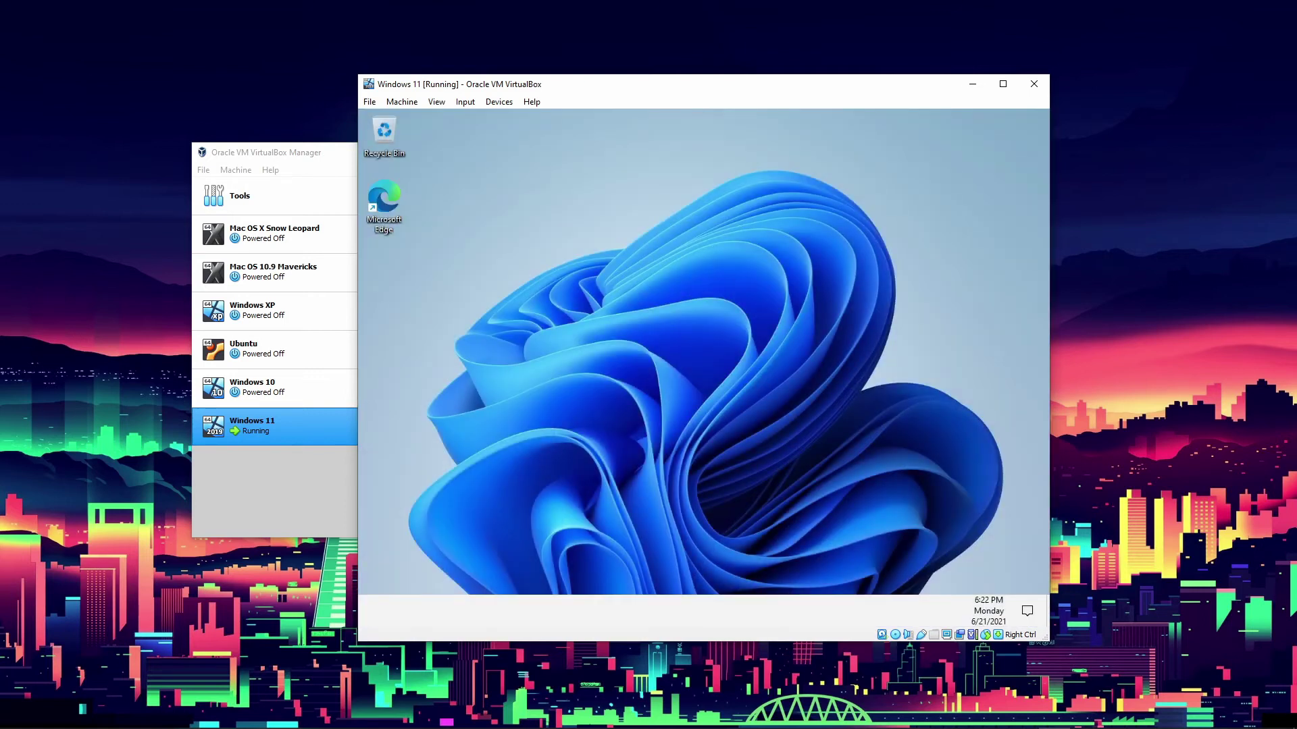
# Switch the Windows 11 VM to full-screen mode via View > Full-screen Mode
pyautogui.click(440, 104)
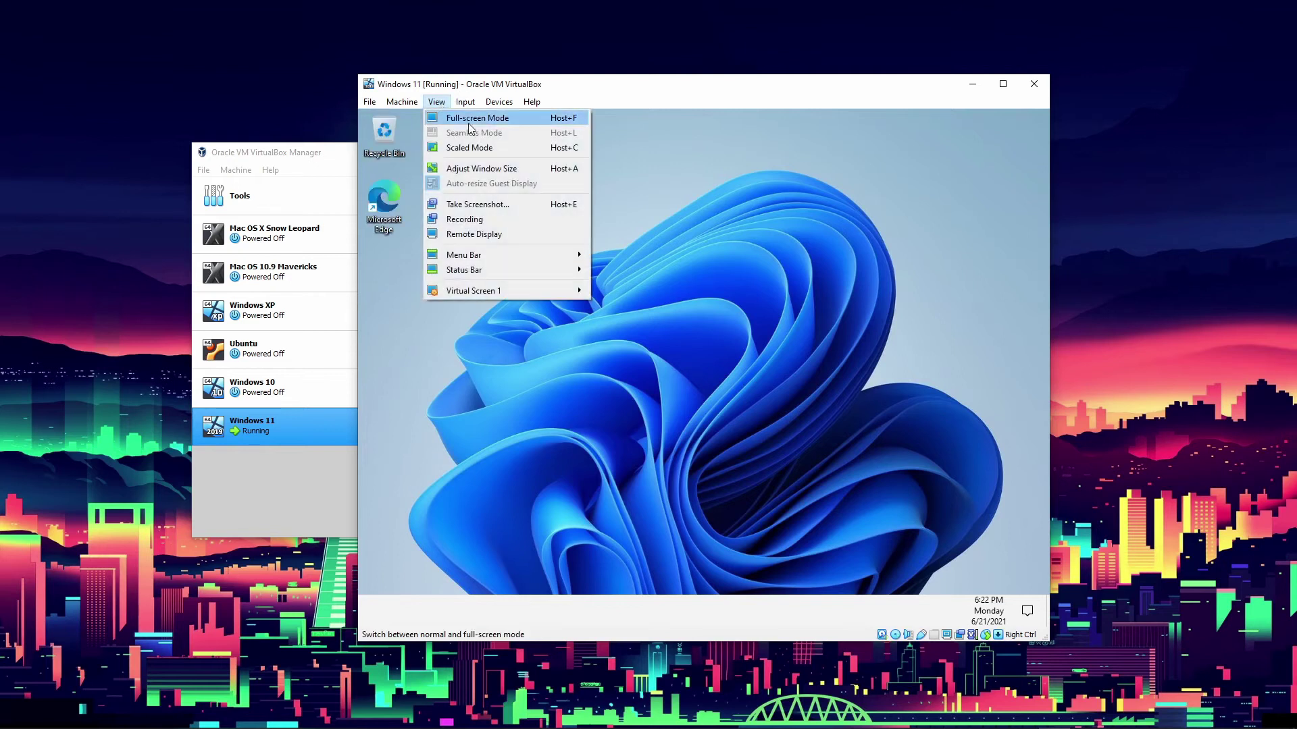
pyautogui.click(695, 140)
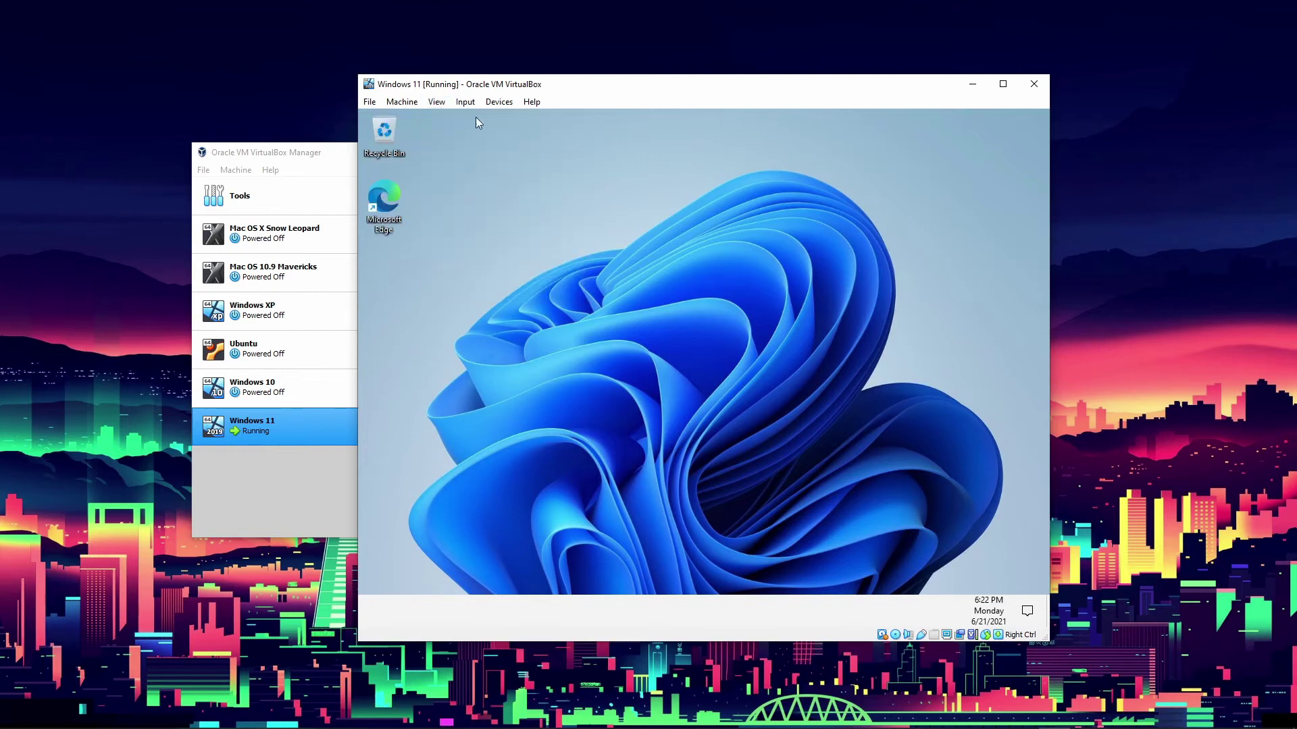
pyautogui.click(437, 102)
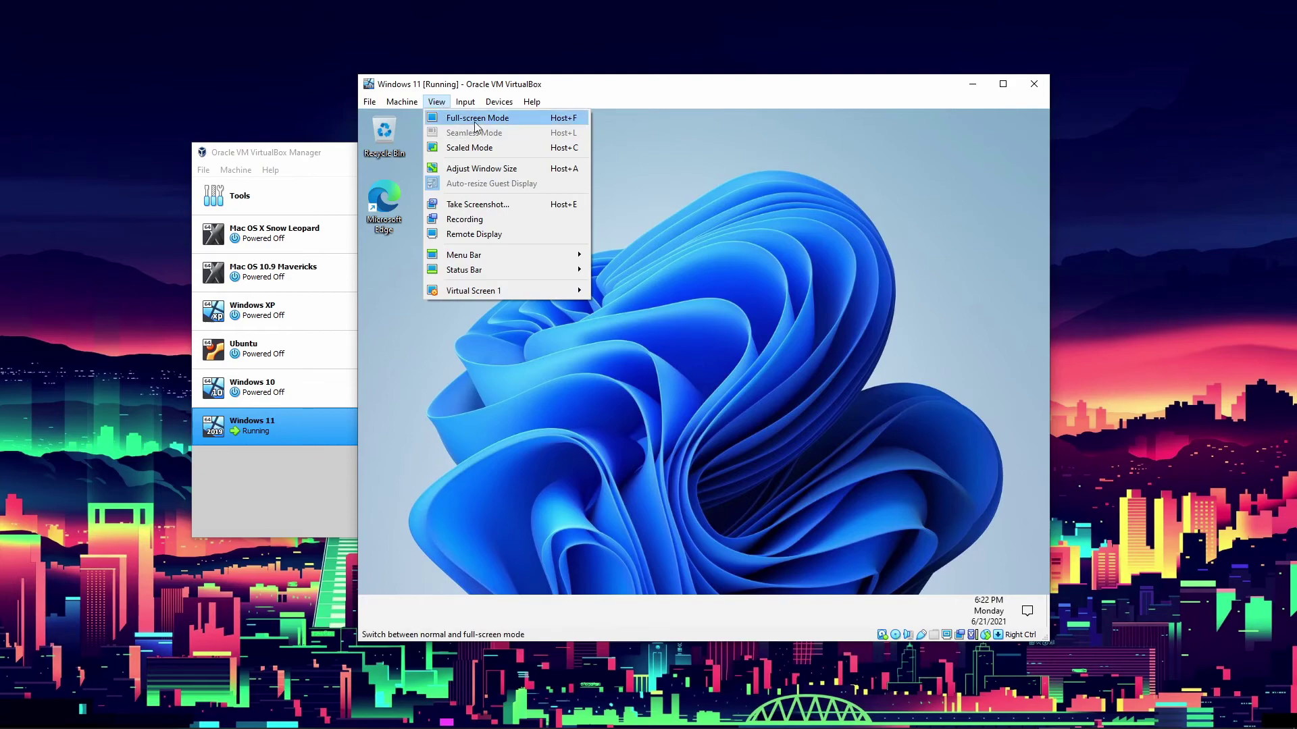
pyautogui.click(476, 118)
pyautogui.click(685, 419)
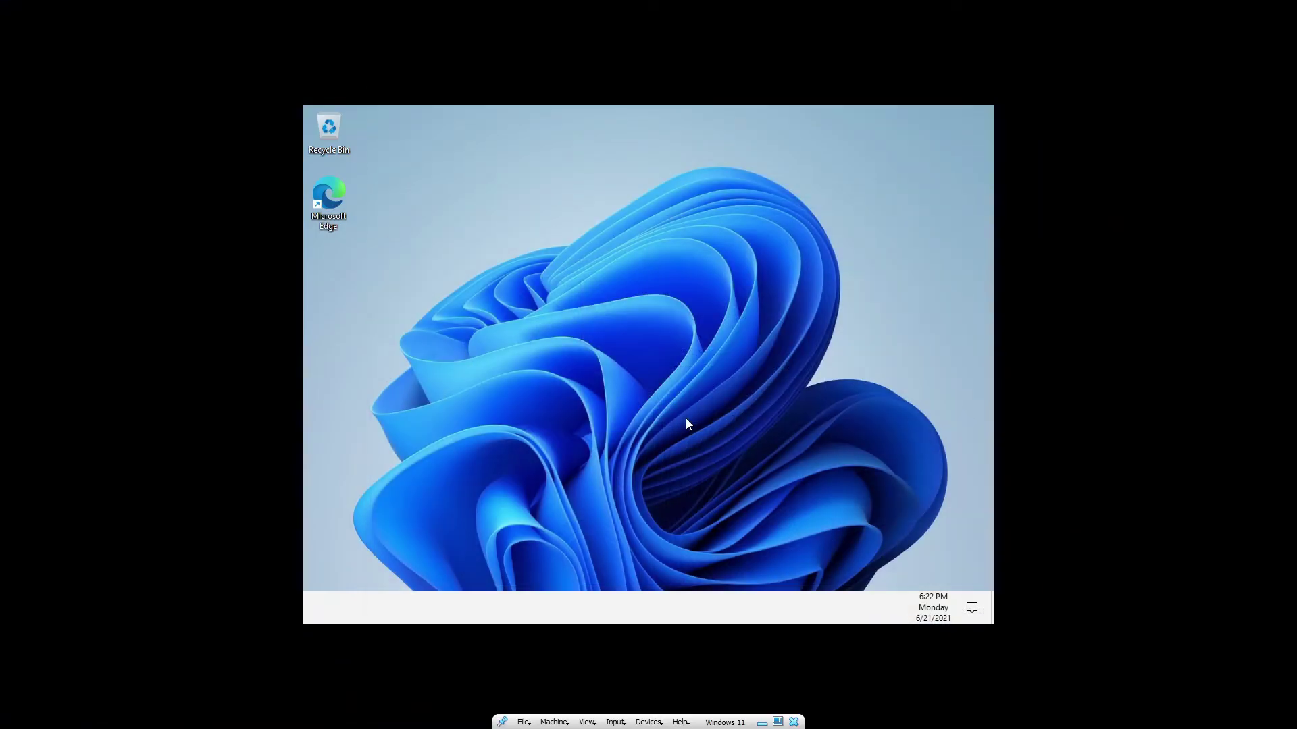
pyautogui.moveTo(885, 414); pyautogui.dragTo(735, 328)
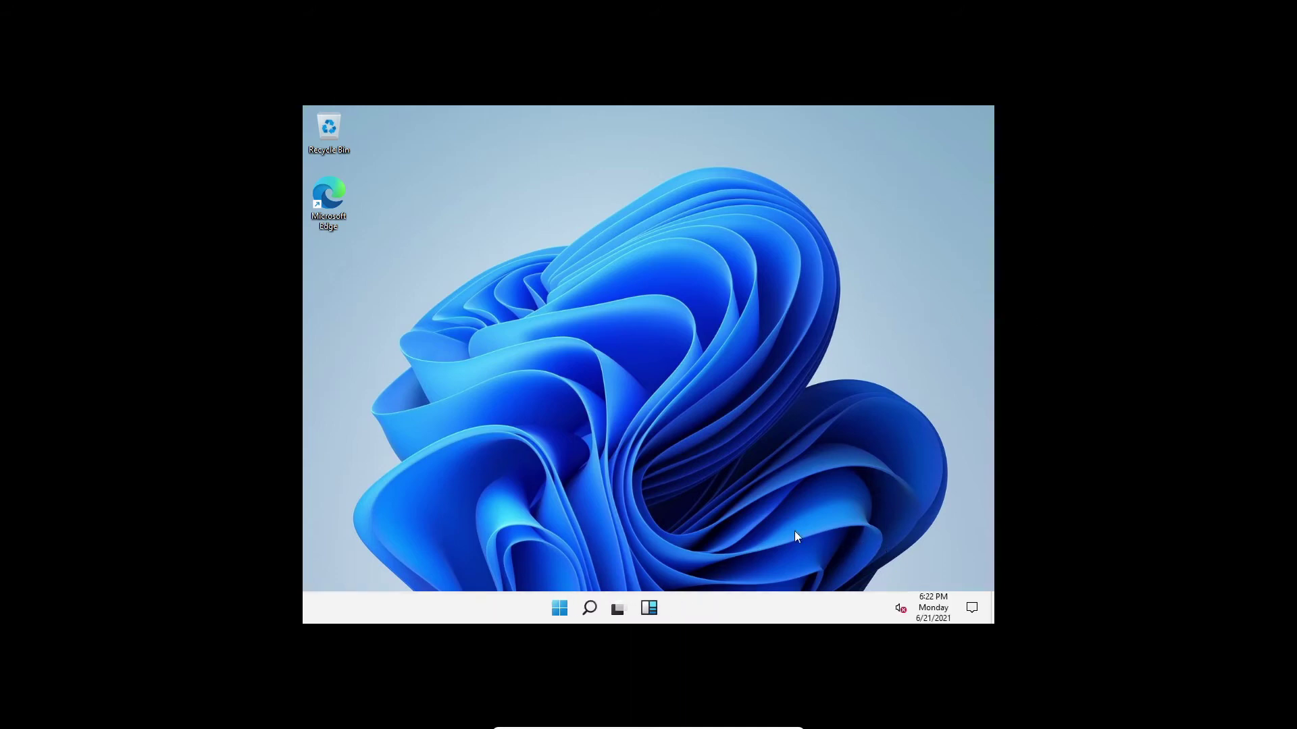
pyautogui.moveTo(697, 389); pyautogui.dragTo(591, 345)
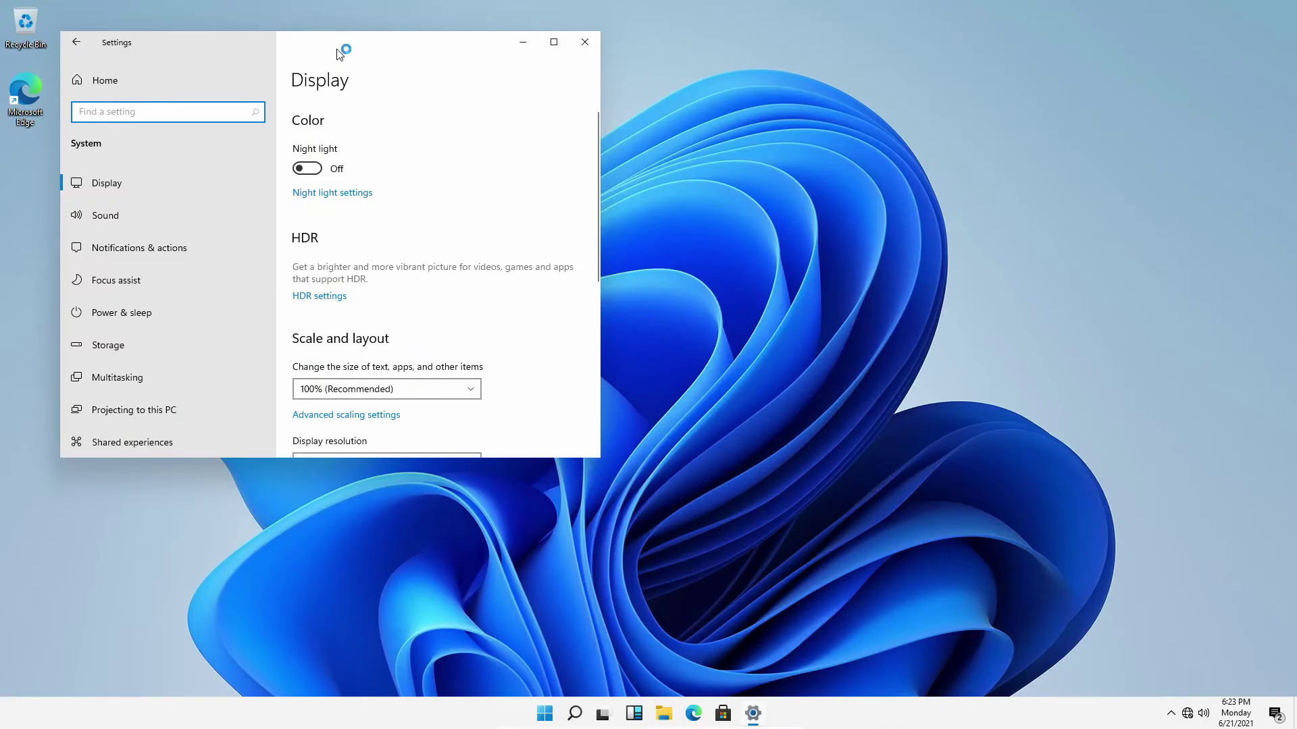
# Centre the Display settings window, check the display resolution, and close the window
pyautogui.moveTo(339, 52); pyautogui.dragTo(553, 123)
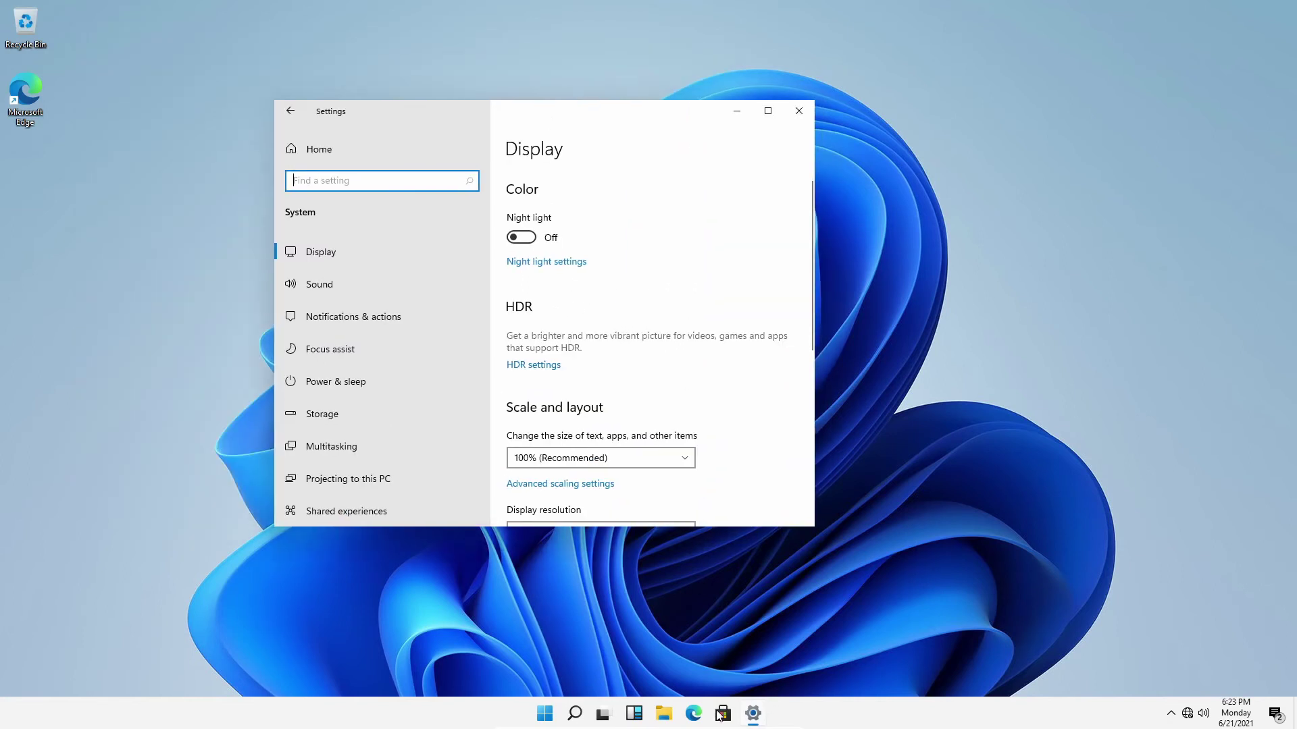
pyautogui.click(544, 714)
pyautogui.click(924, 294)
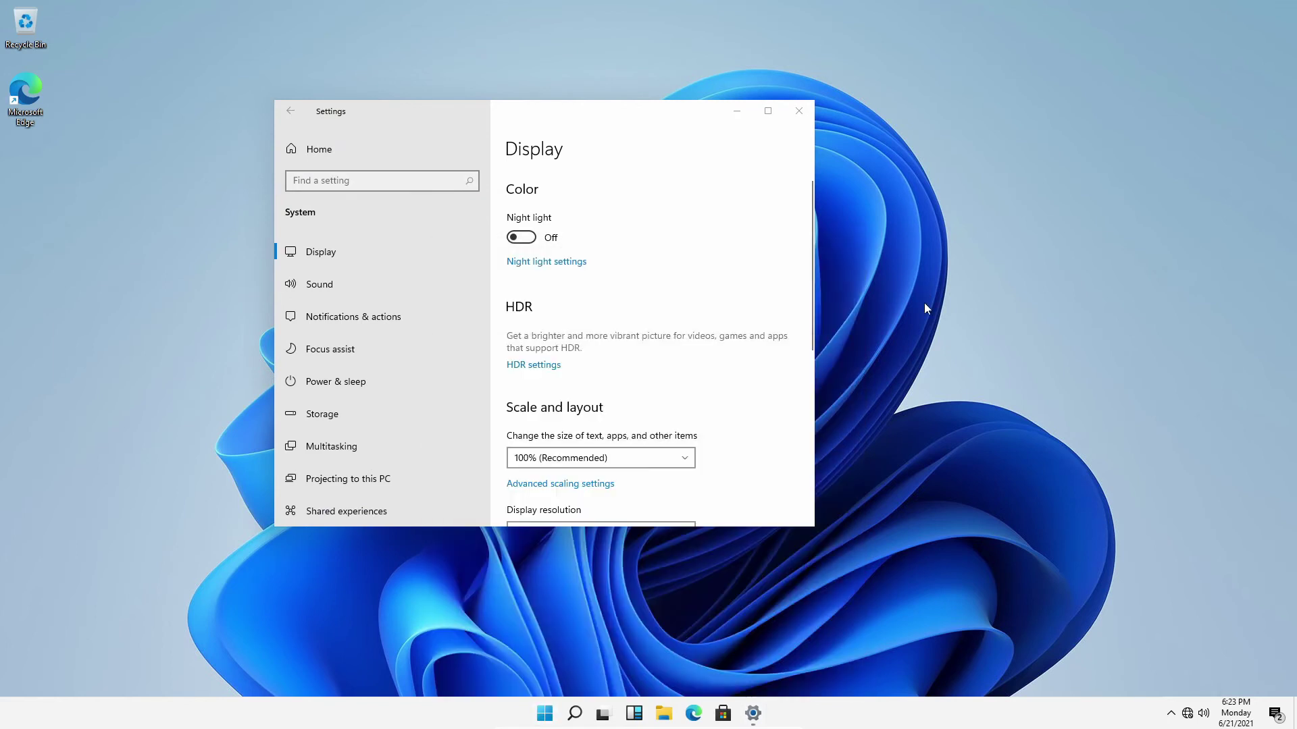
pyautogui.moveTo(521, 119); pyautogui.dragTo(578, 143)
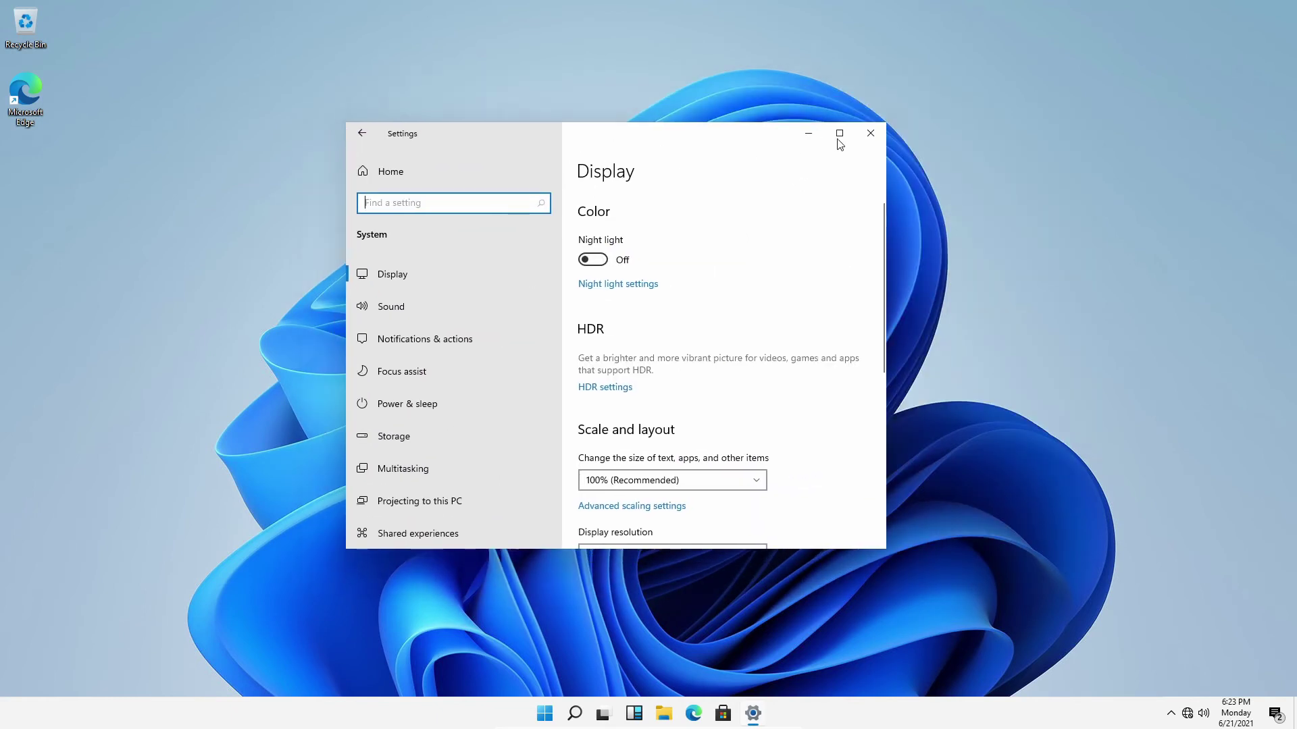
pyautogui.scroll(-3, 790, 263)
pyautogui.scroll(2, 776, 368)
pyautogui.scroll(-5, 777, 351)
pyautogui.scroll(2, 747, 376)
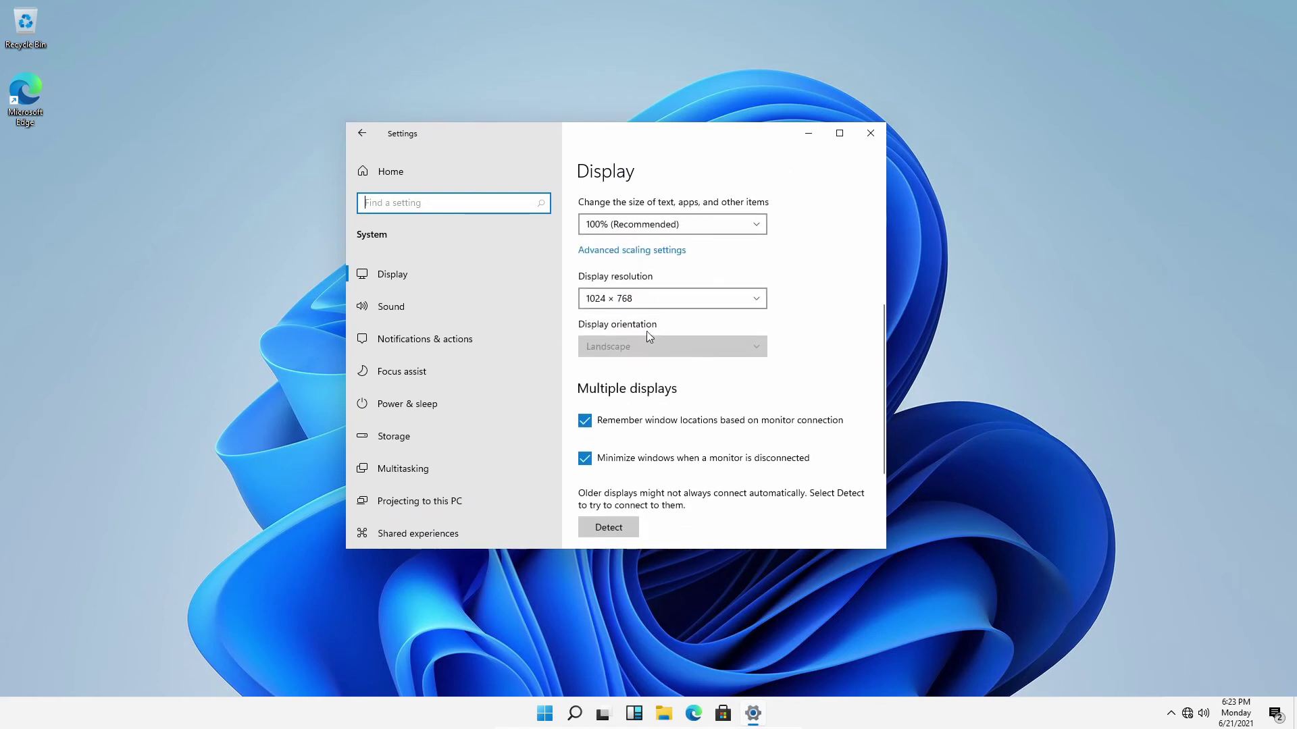
pyautogui.click(871, 133)
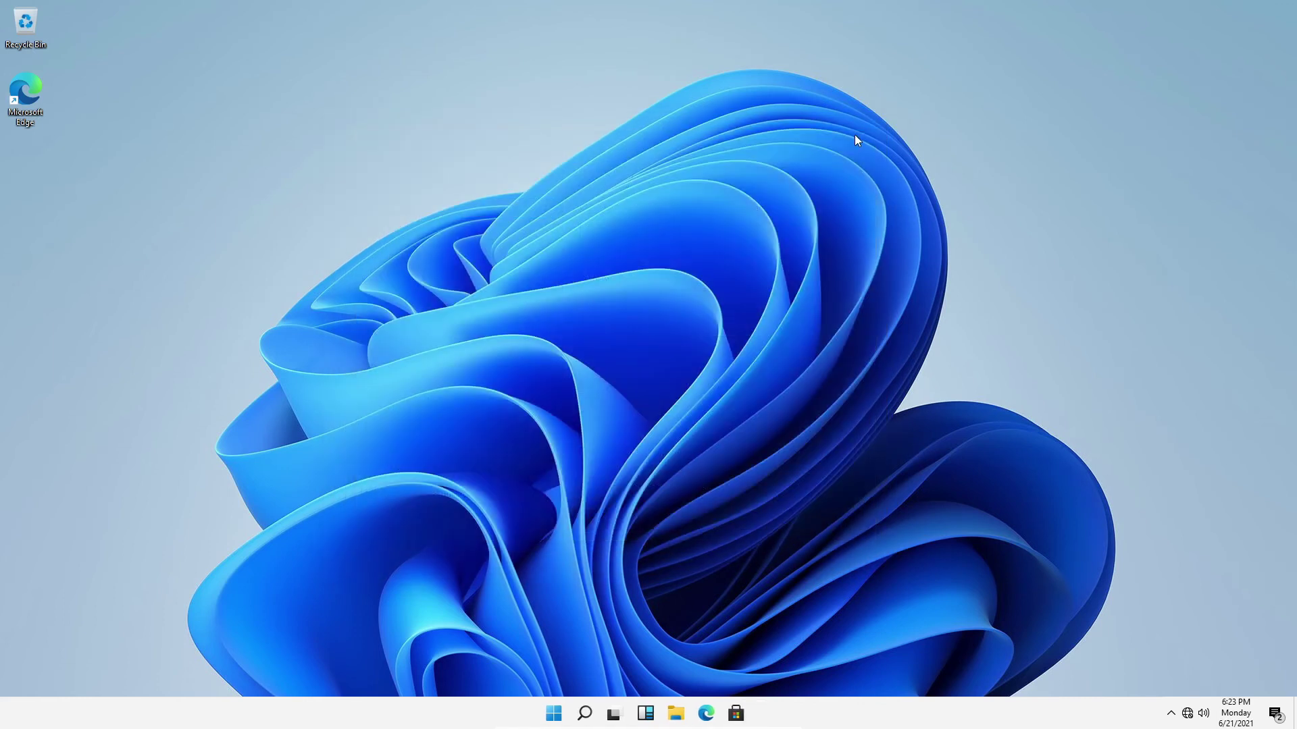
# Open File Explorer in the guest at This PC, showing Local Disk (C:) and the Guest Additions CD drive (D:)
pyautogui.moveTo(953, 248); pyautogui.dragTo(675, 218)
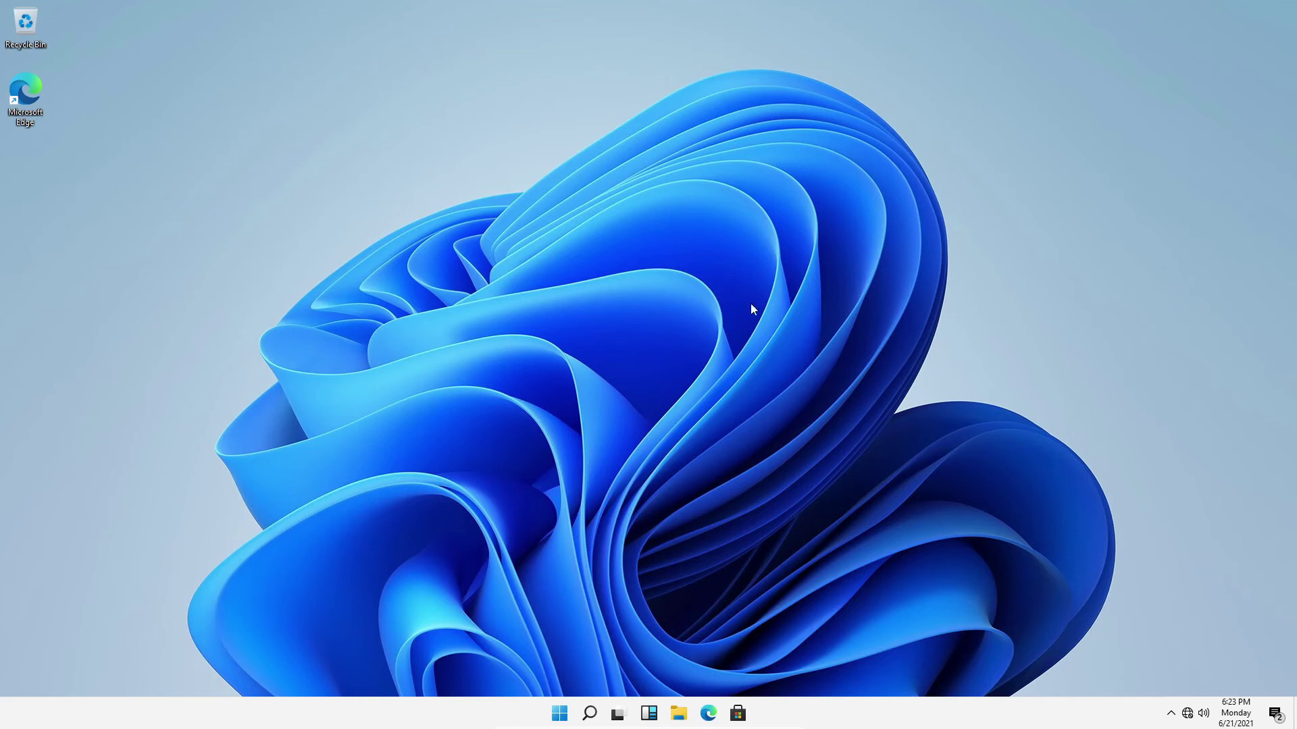
pyautogui.click(681, 715)
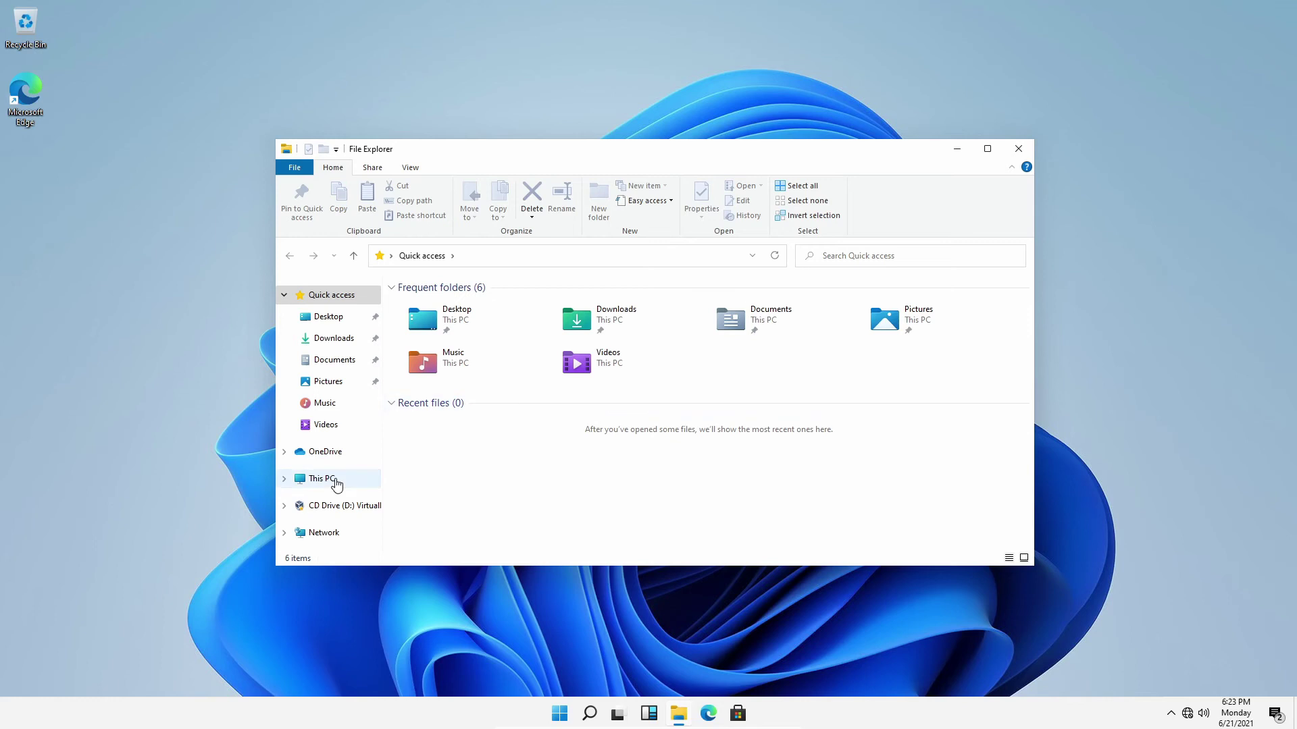
pyautogui.click(336, 481)
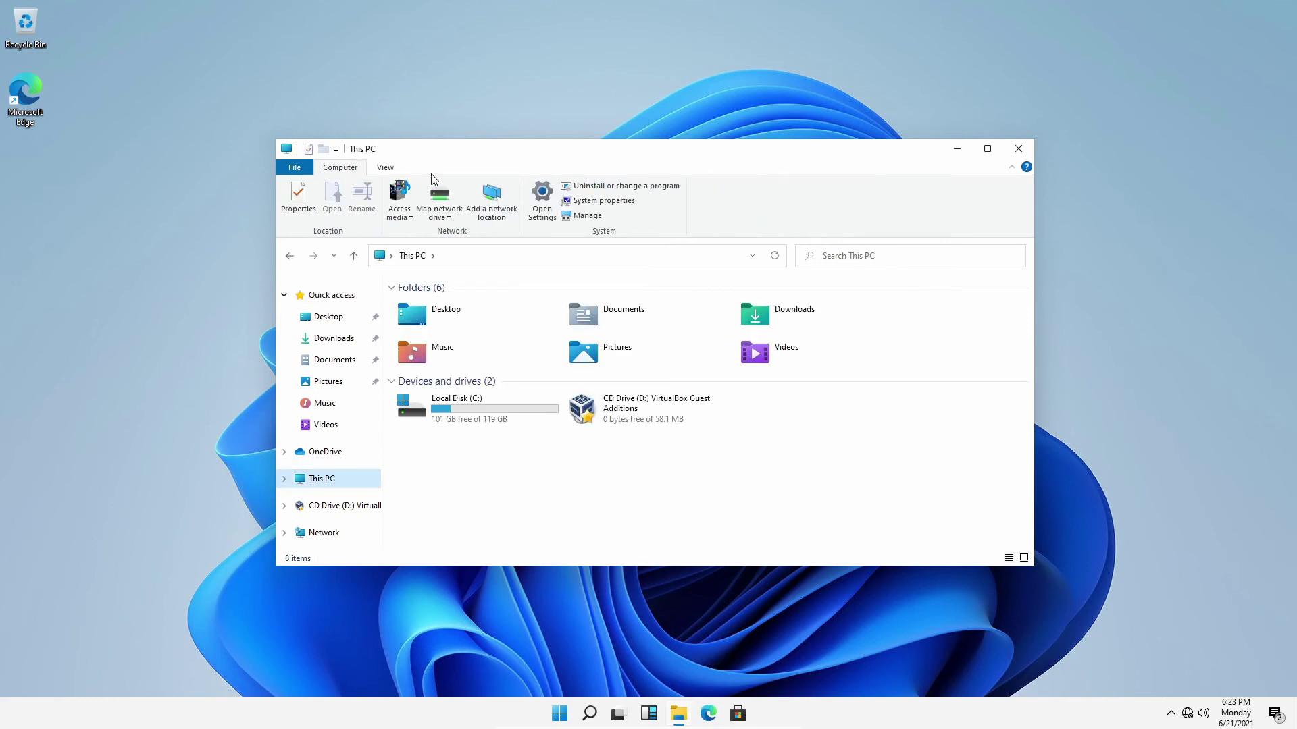
pyautogui.moveTo(445, 162); pyautogui.dragTo(418, 156)
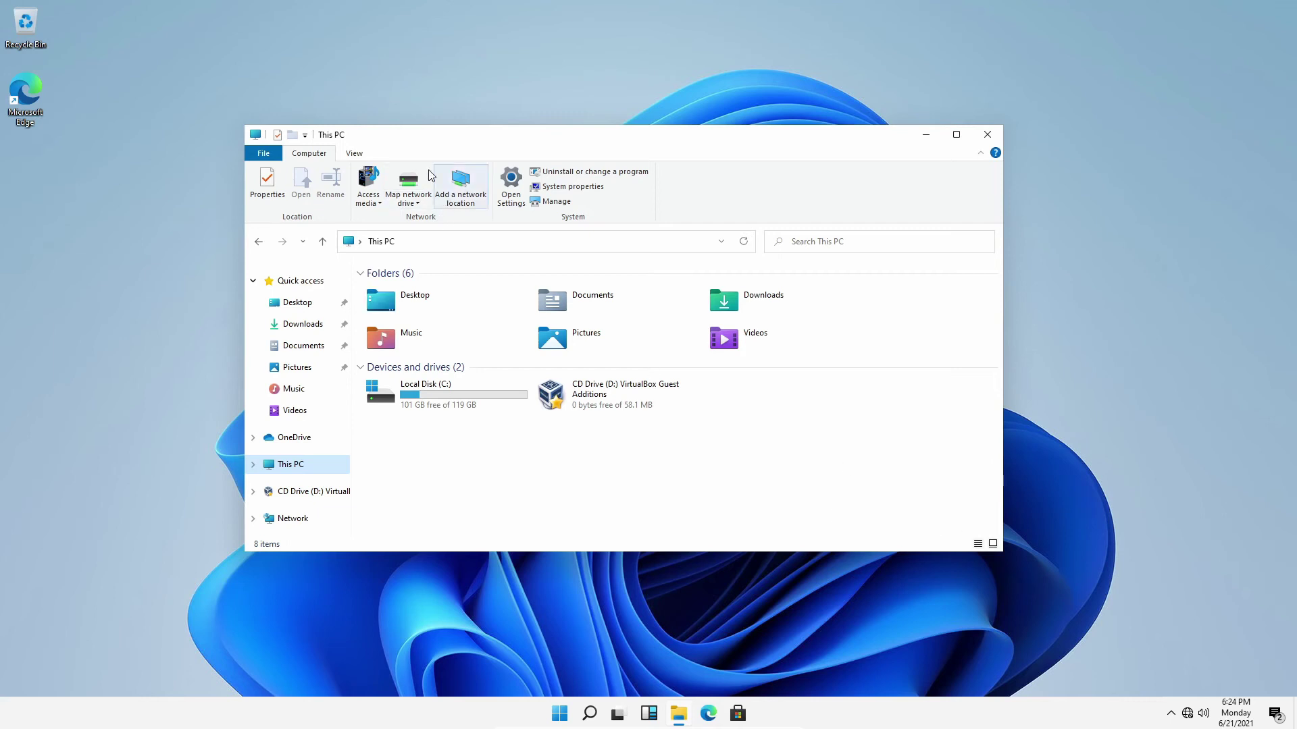
pyautogui.moveTo(695, 728)
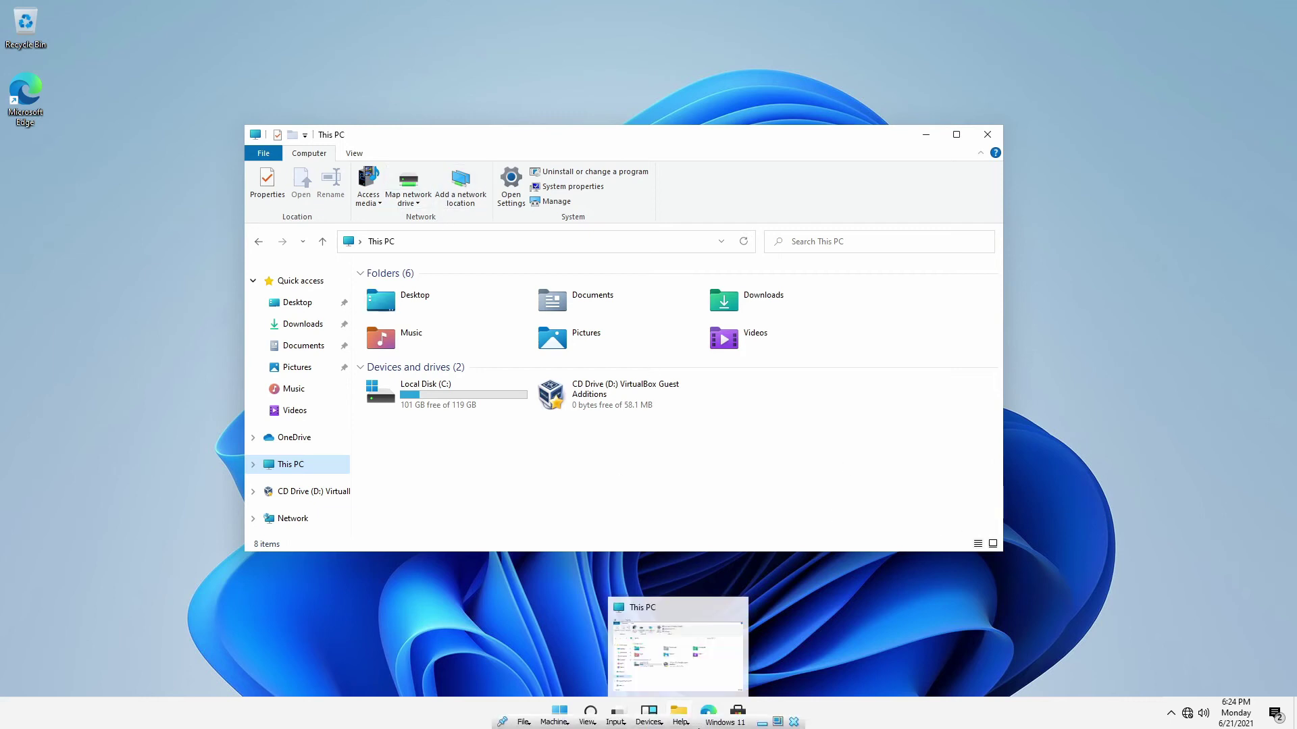
pyautogui.click(554, 722)
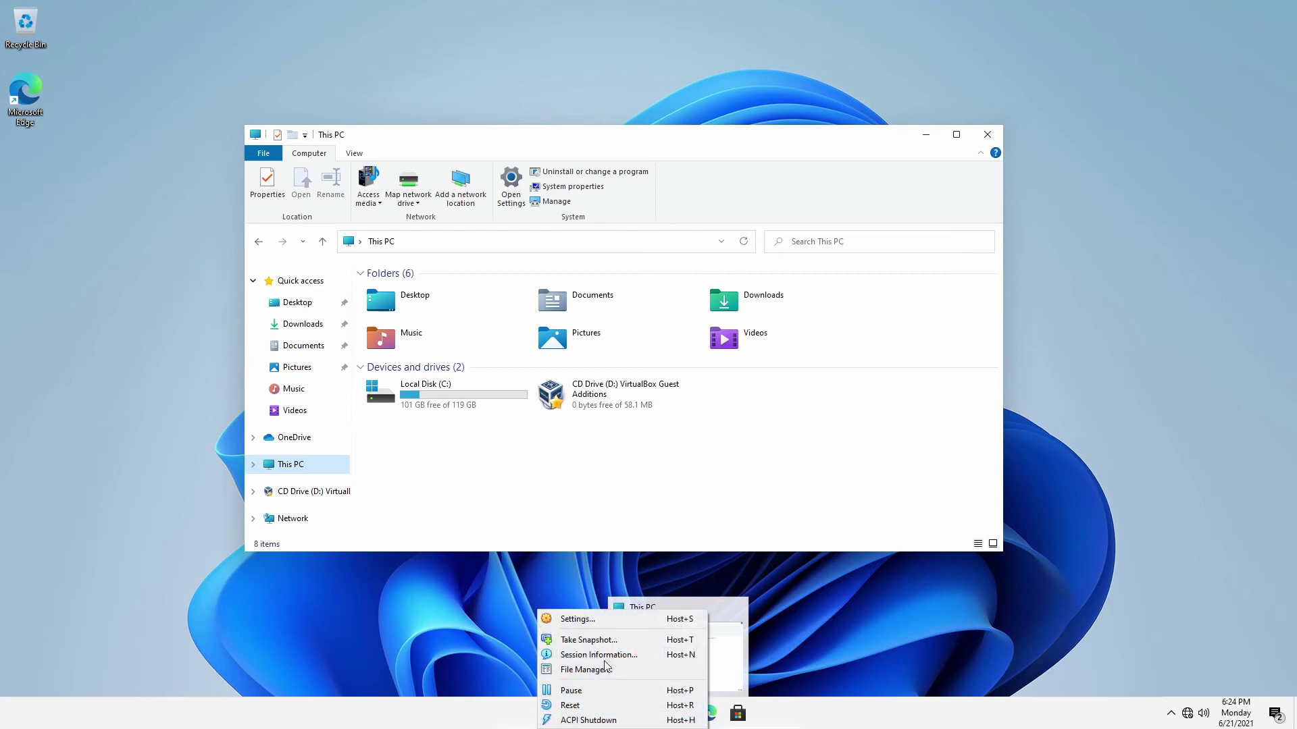
pyautogui.click(800, 680)
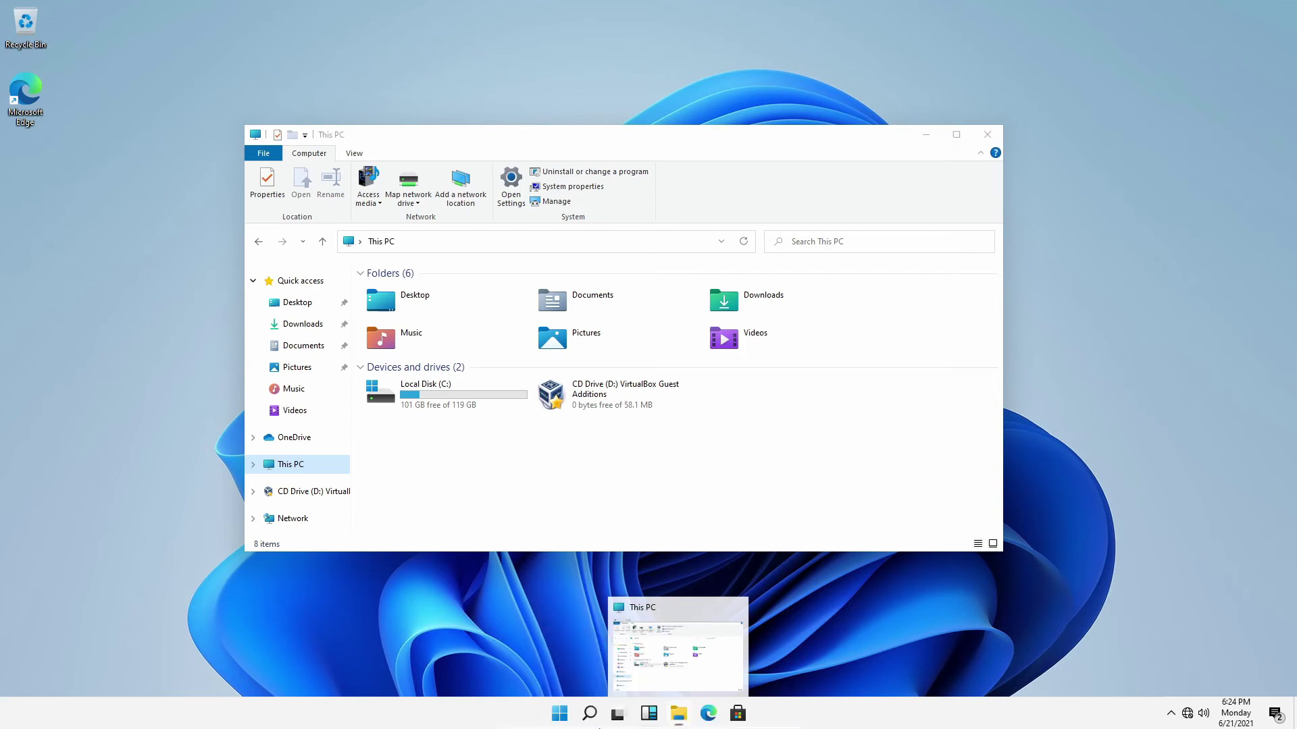
pyautogui.click(671, 722)
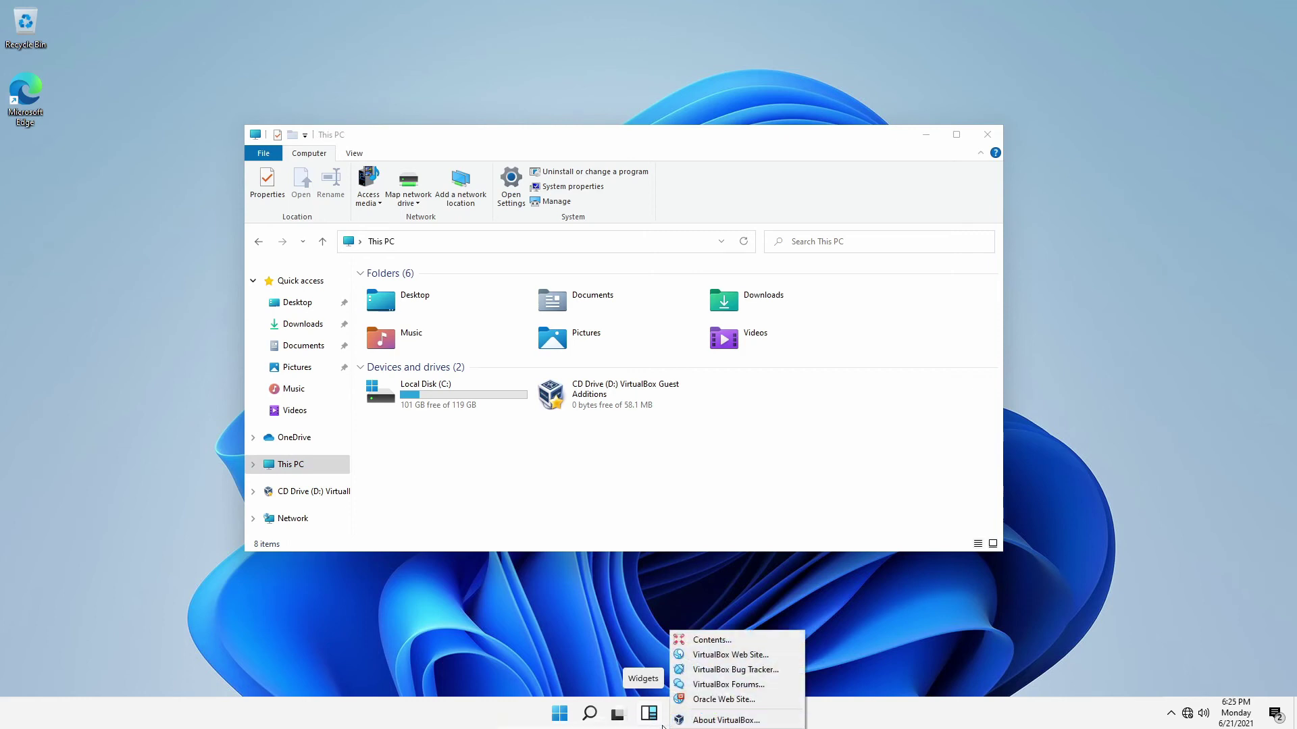
pyautogui.click(706, 582)
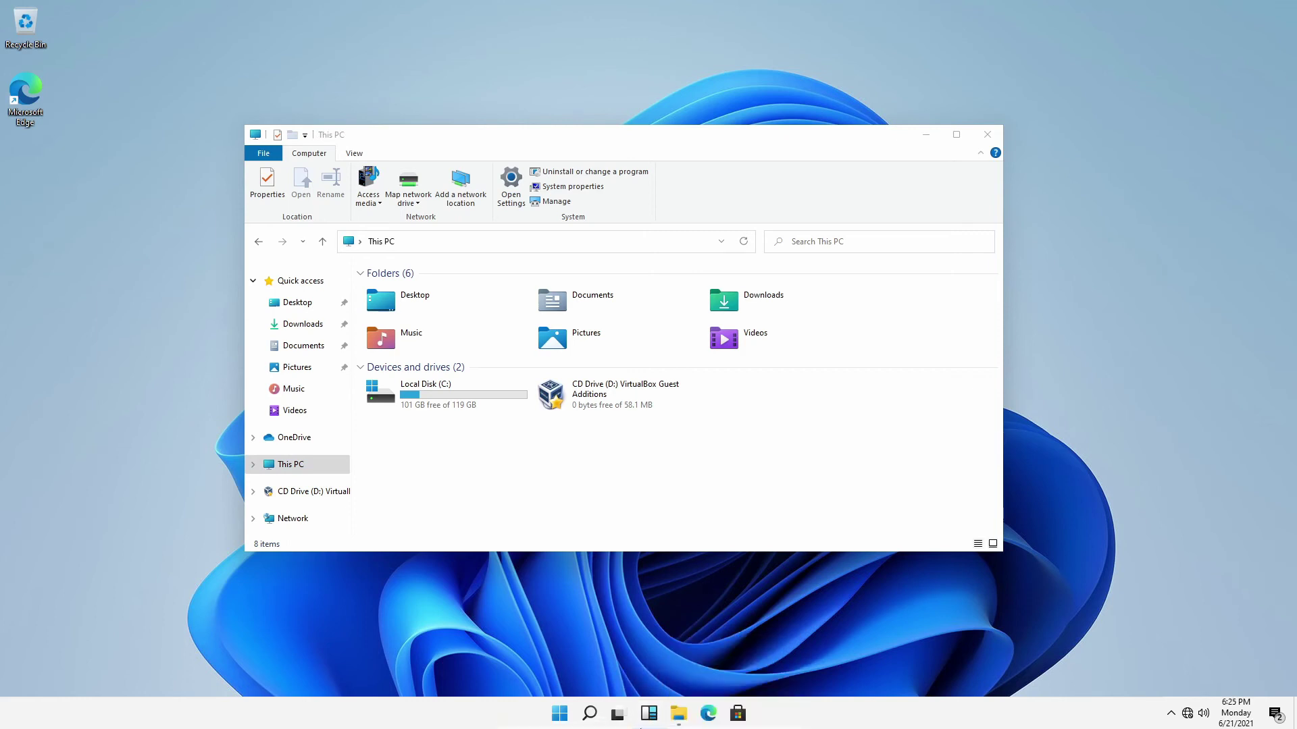
pyautogui.click(615, 722)
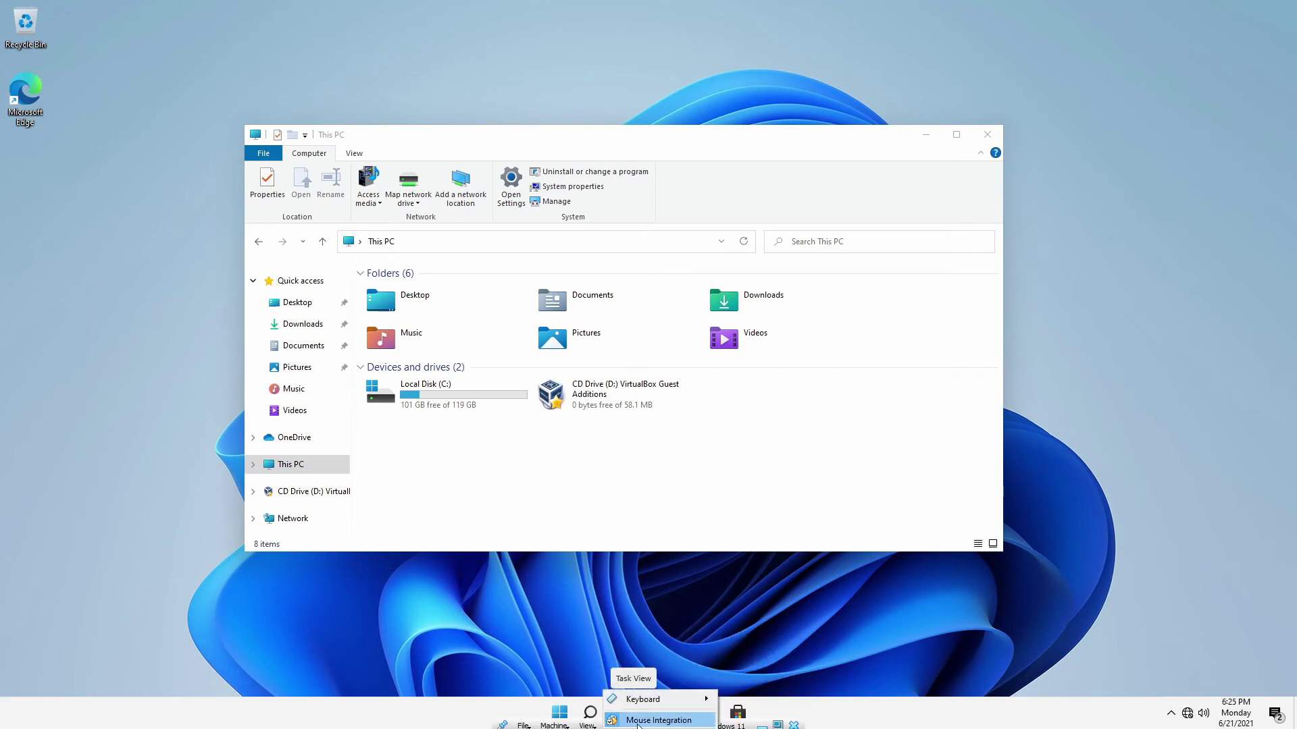
pyautogui.click(577, 587)
pyautogui.moveTo(616, 728)
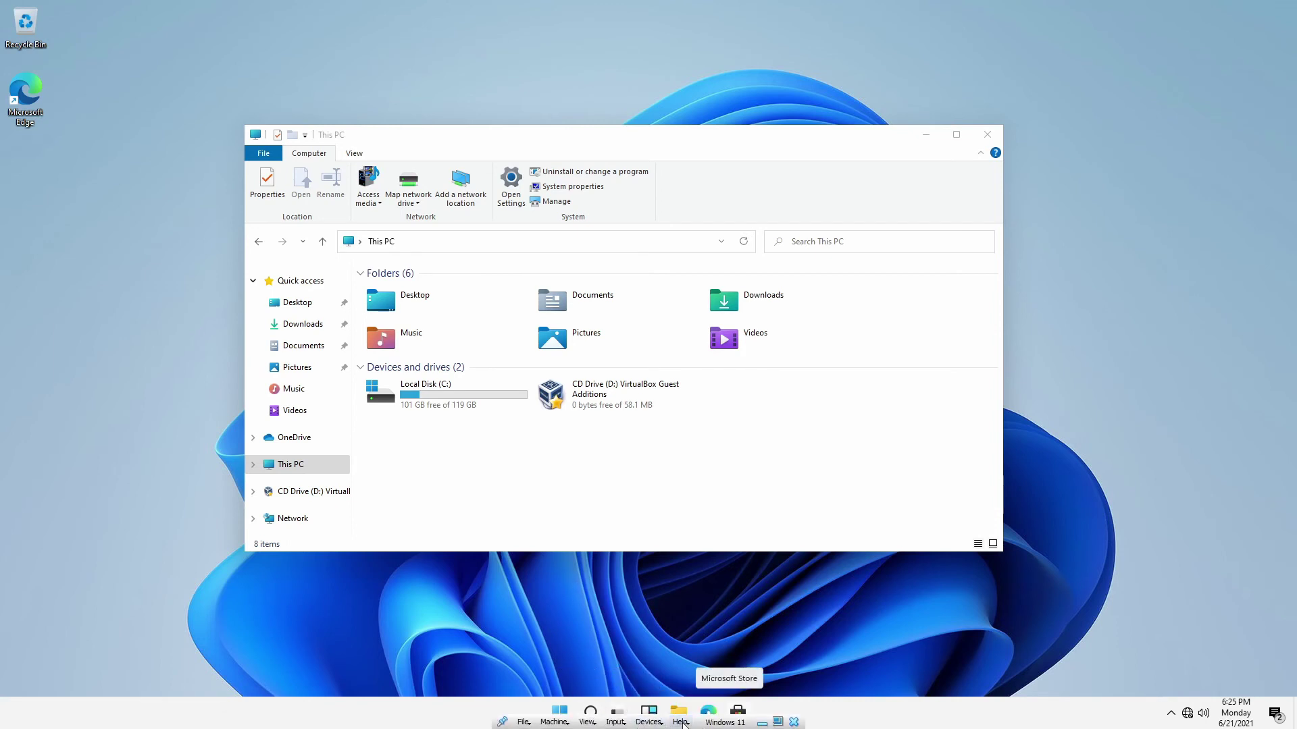
pyautogui.click(524, 722)
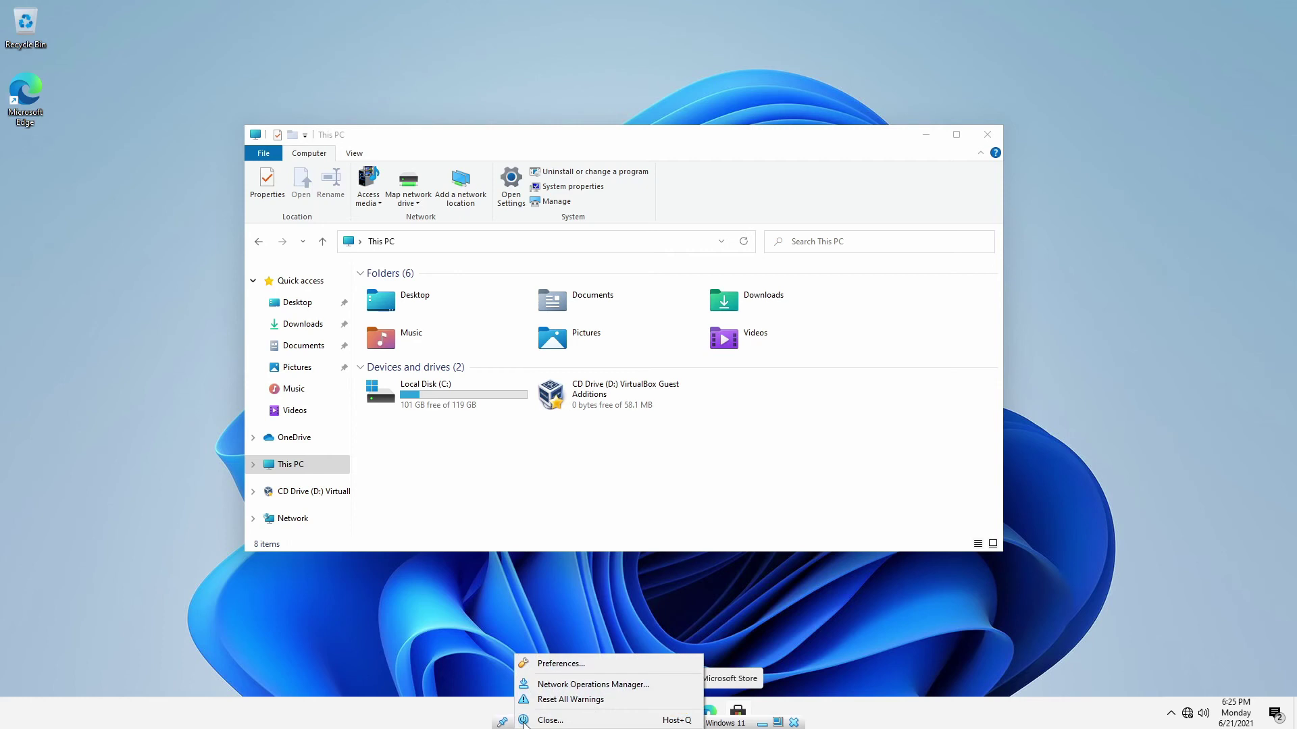
pyautogui.click(571, 685)
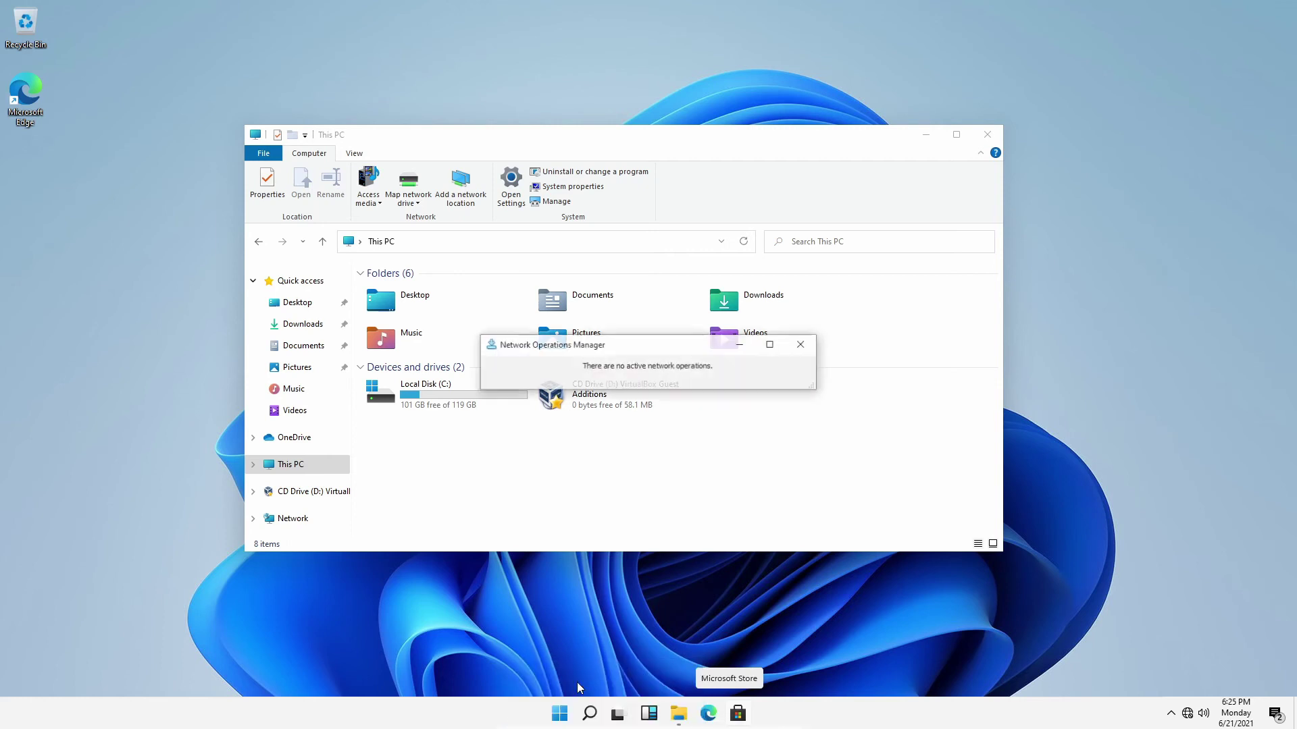
pyautogui.click(804, 344)
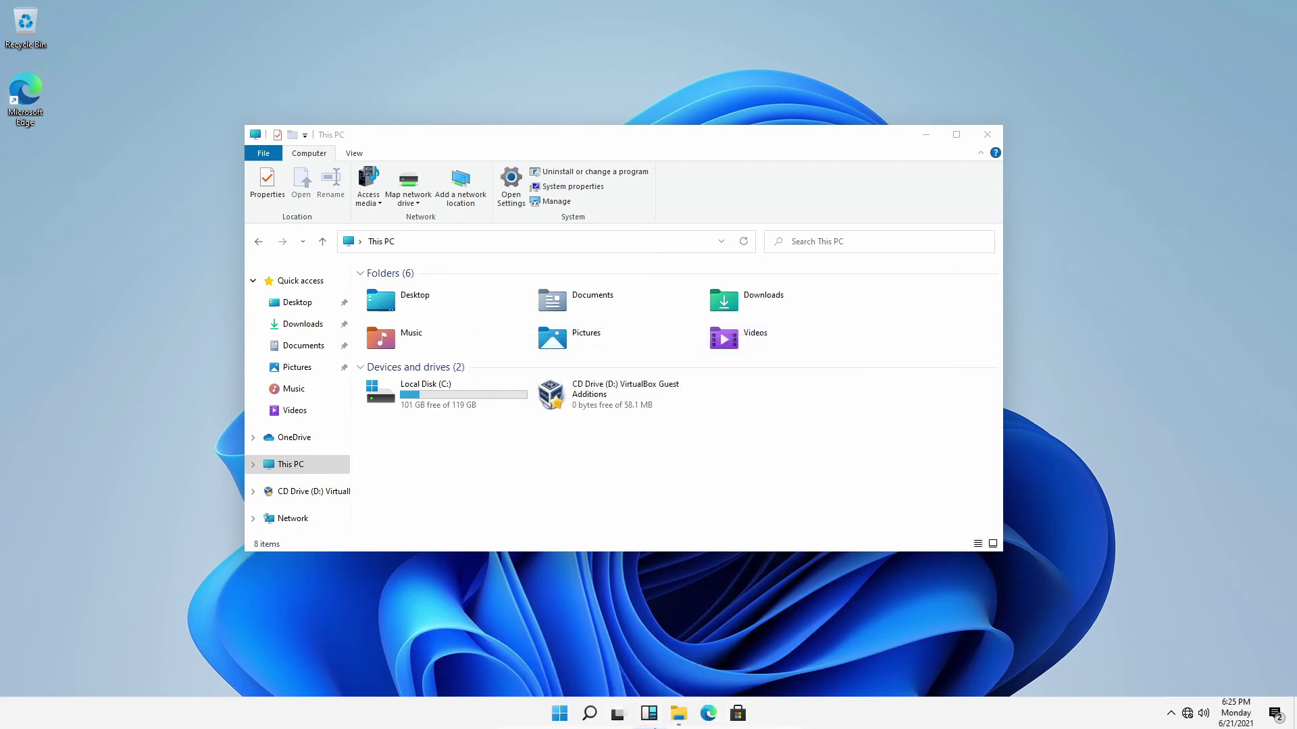
pyautogui.click(524, 720)
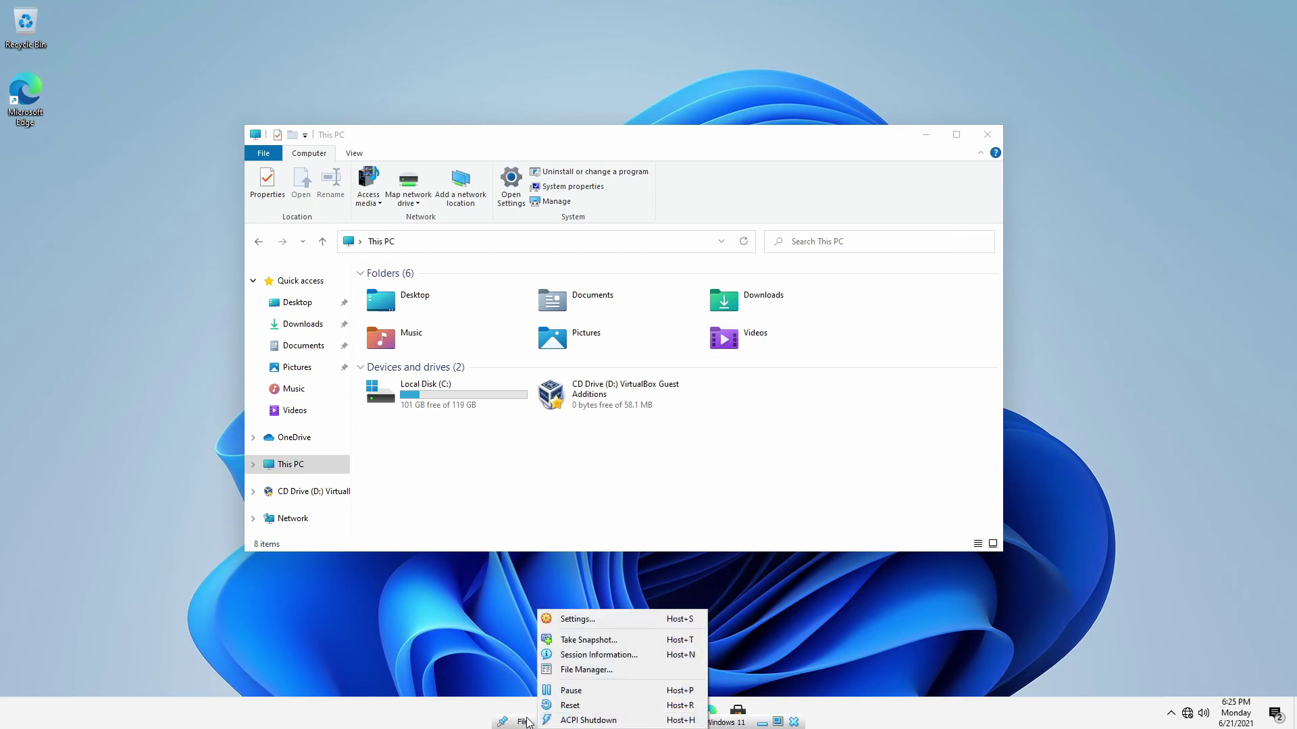
pyautogui.click(522, 722)
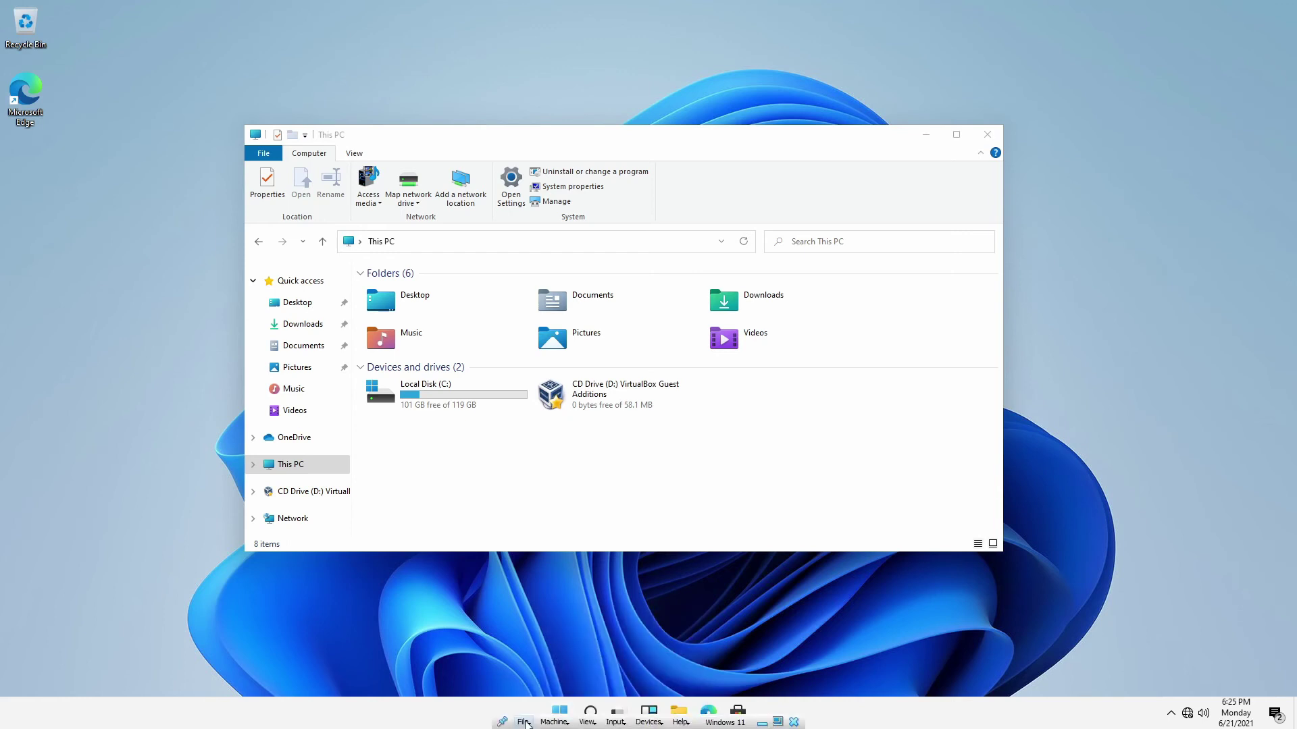
pyautogui.click(523, 722)
# Review the NAT Networks page in VirtualBox Preferences, then close Preferences
pyautogui.click(594, 660)
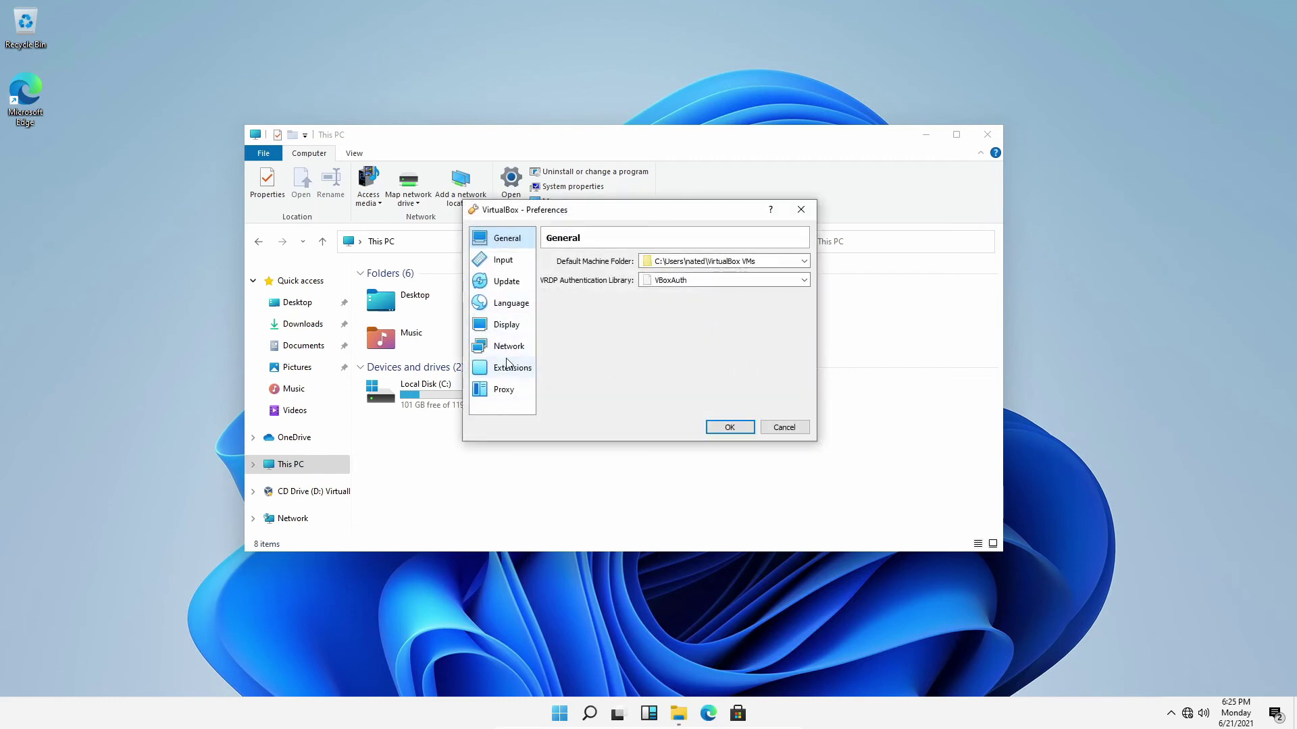
pyautogui.click(517, 347)
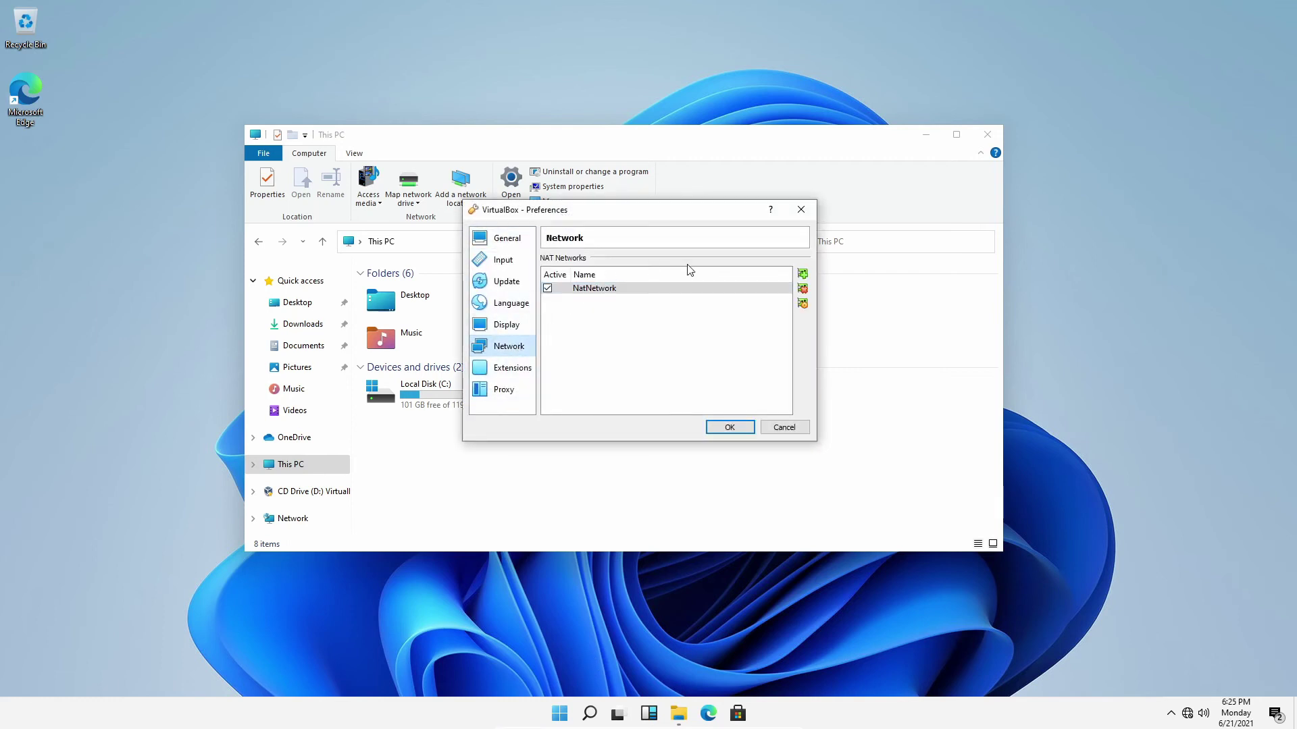
pyautogui.click(731, 427)
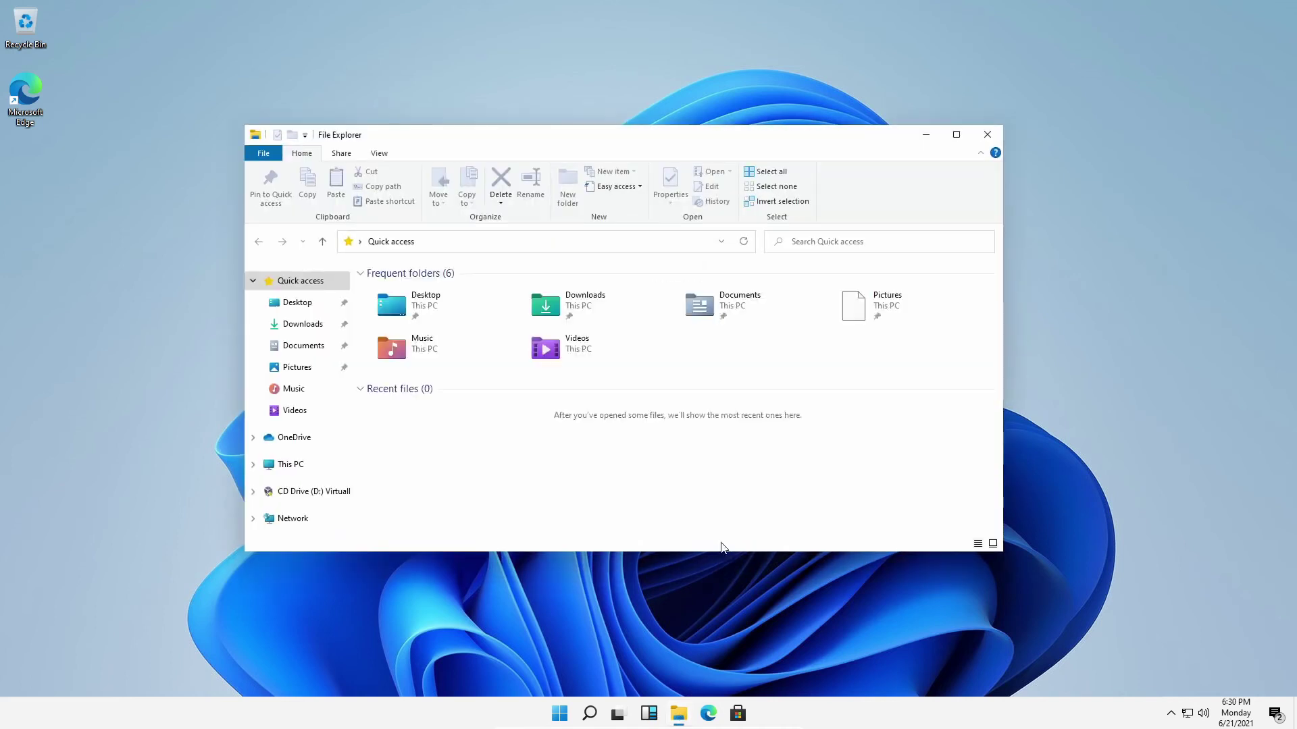
# Check the guest's network quick settings, close File Explorer, and launch Microsoft Edge
pyautogui.click(1192, 717)
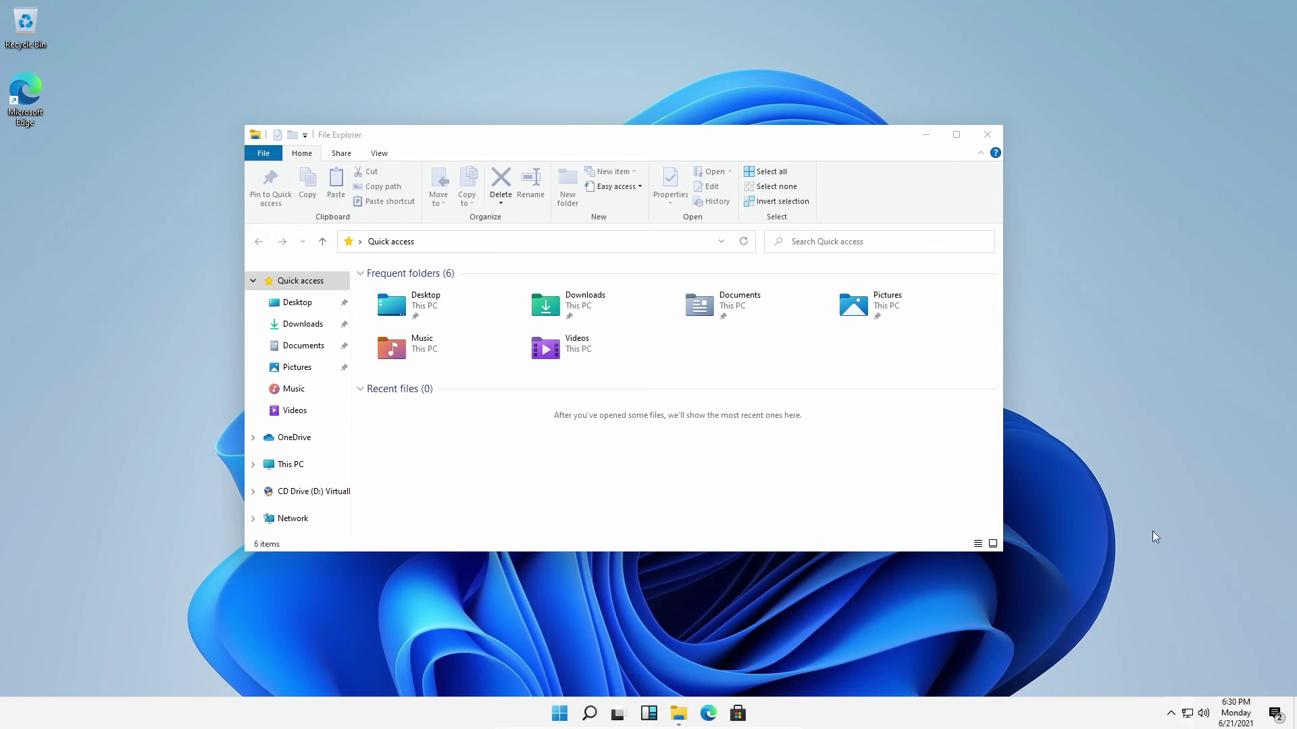
pyautogui.click(1120, 219)
pyautogui.moveTo(539, 142); pyautogui.dragTo(613, 59)
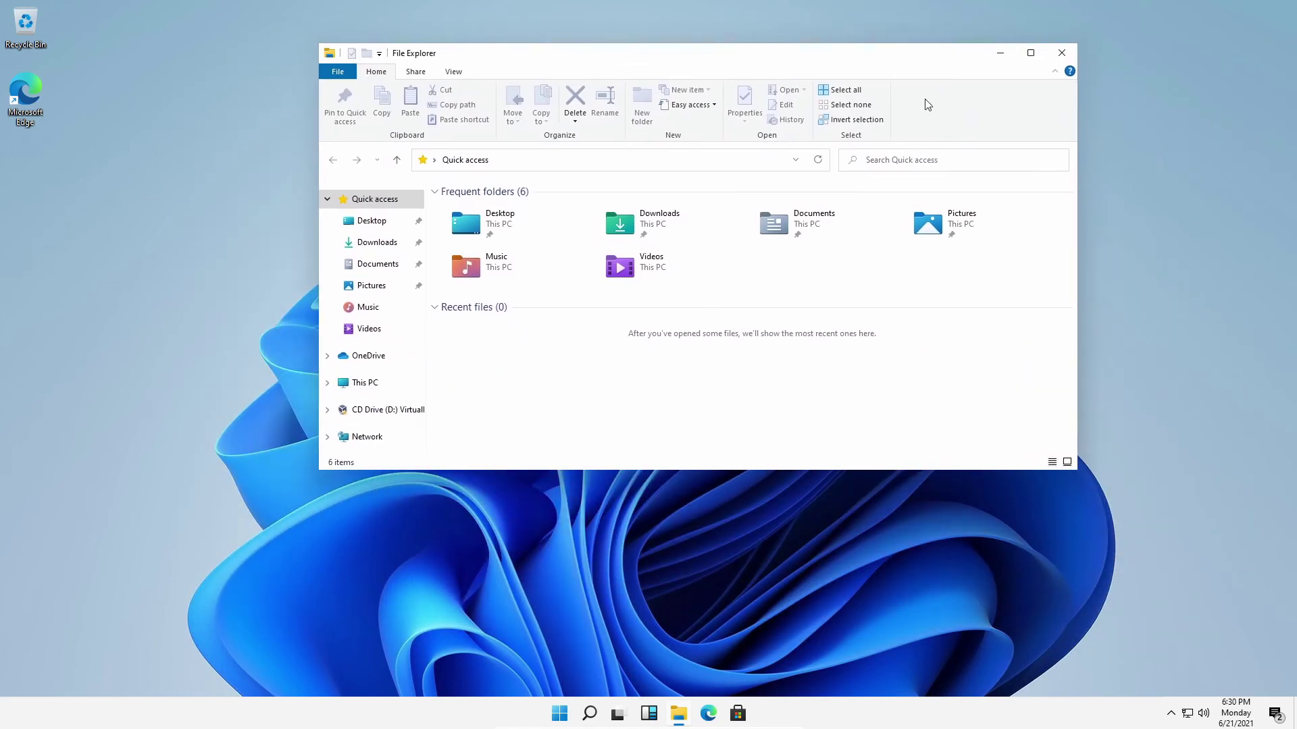
pyautogui.click(1063, 51)
pyautogui.click(709, 714)
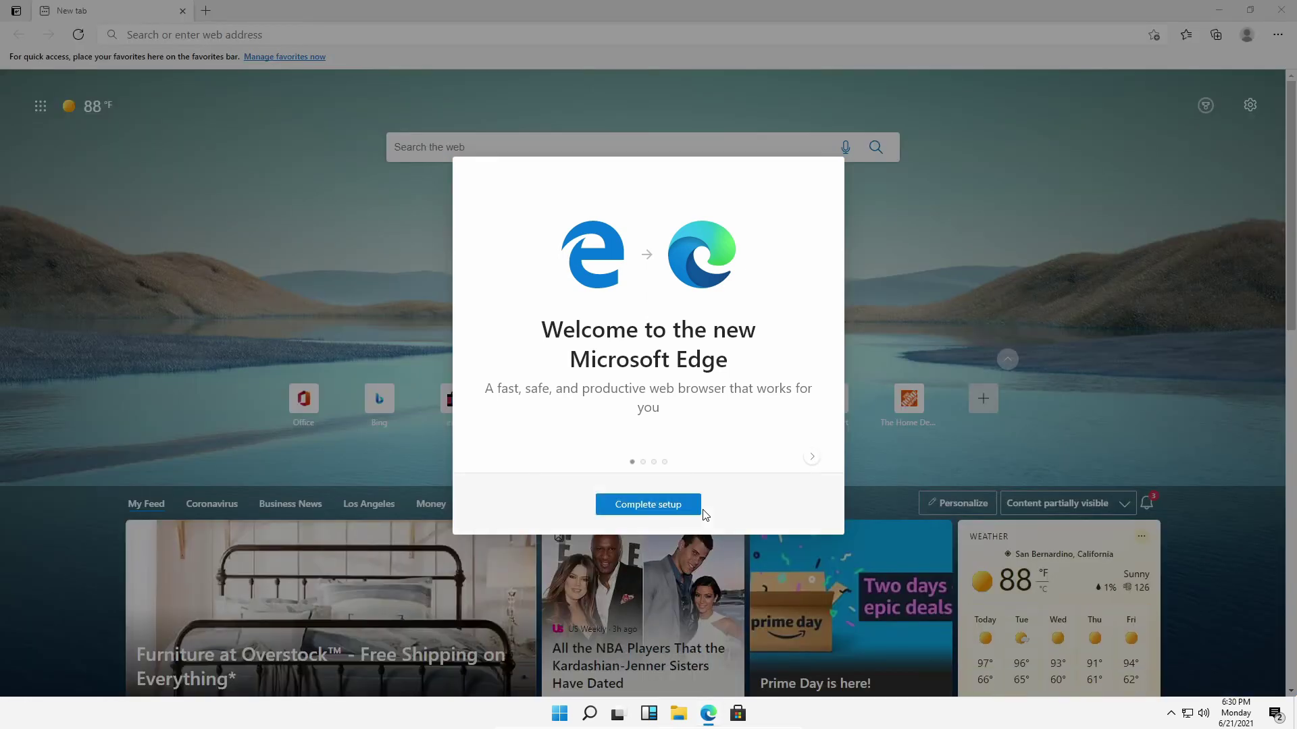
# Preview the Informational and Focused layouts, confirm Inspirational, and skip signing in to sync
pyautogui.click(676, 502)
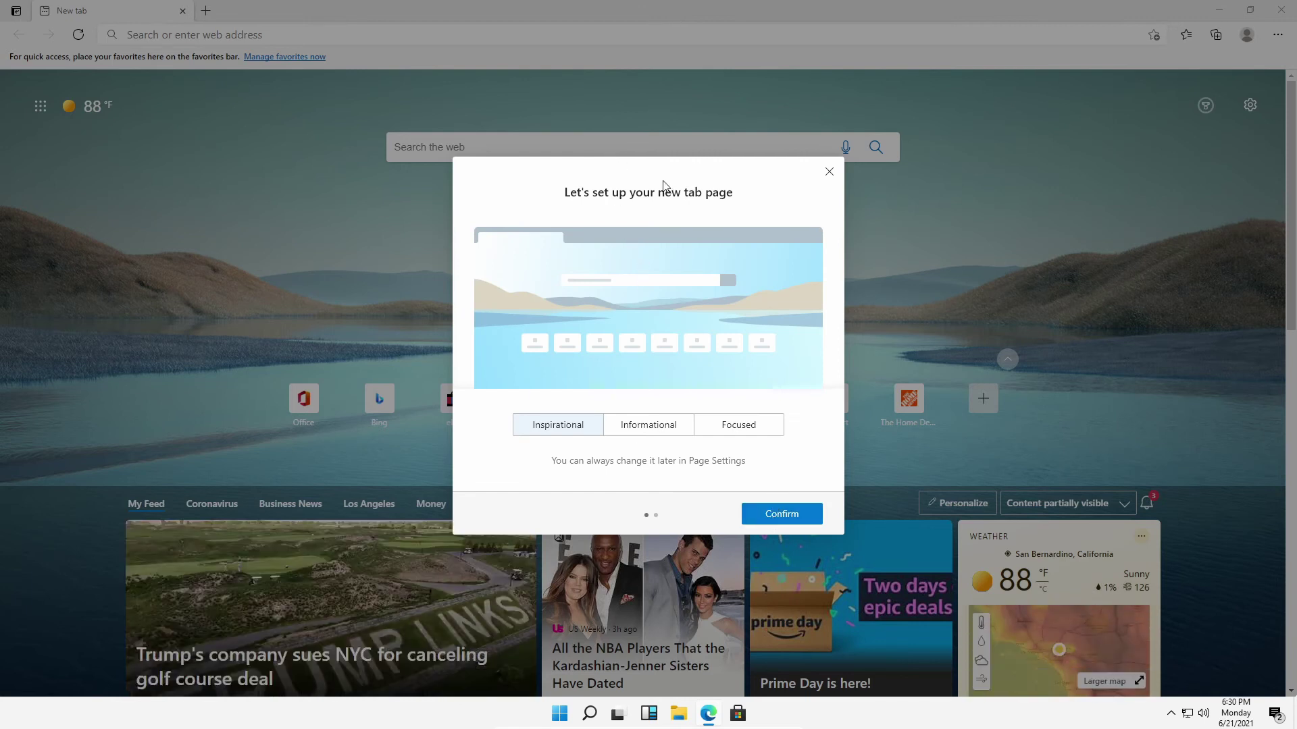
pyautogui.click(668, 431)
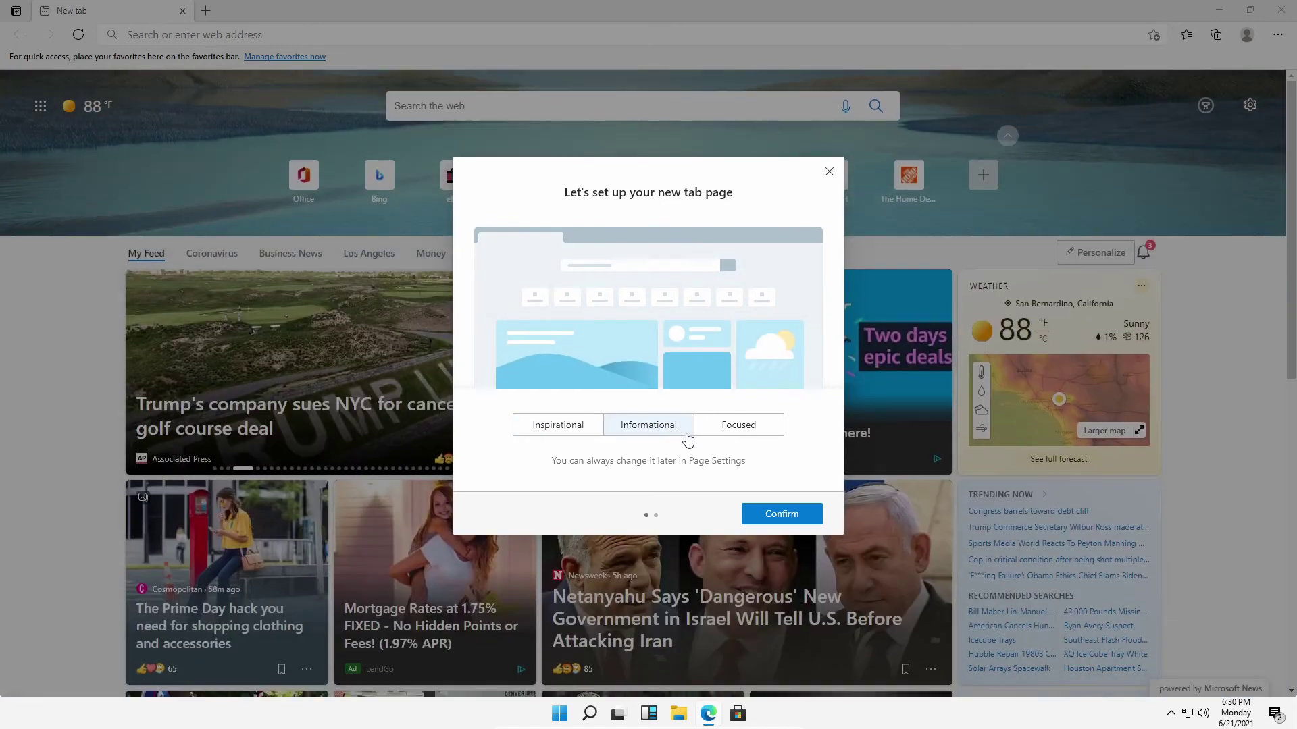
pyautogui.click(735, 437)
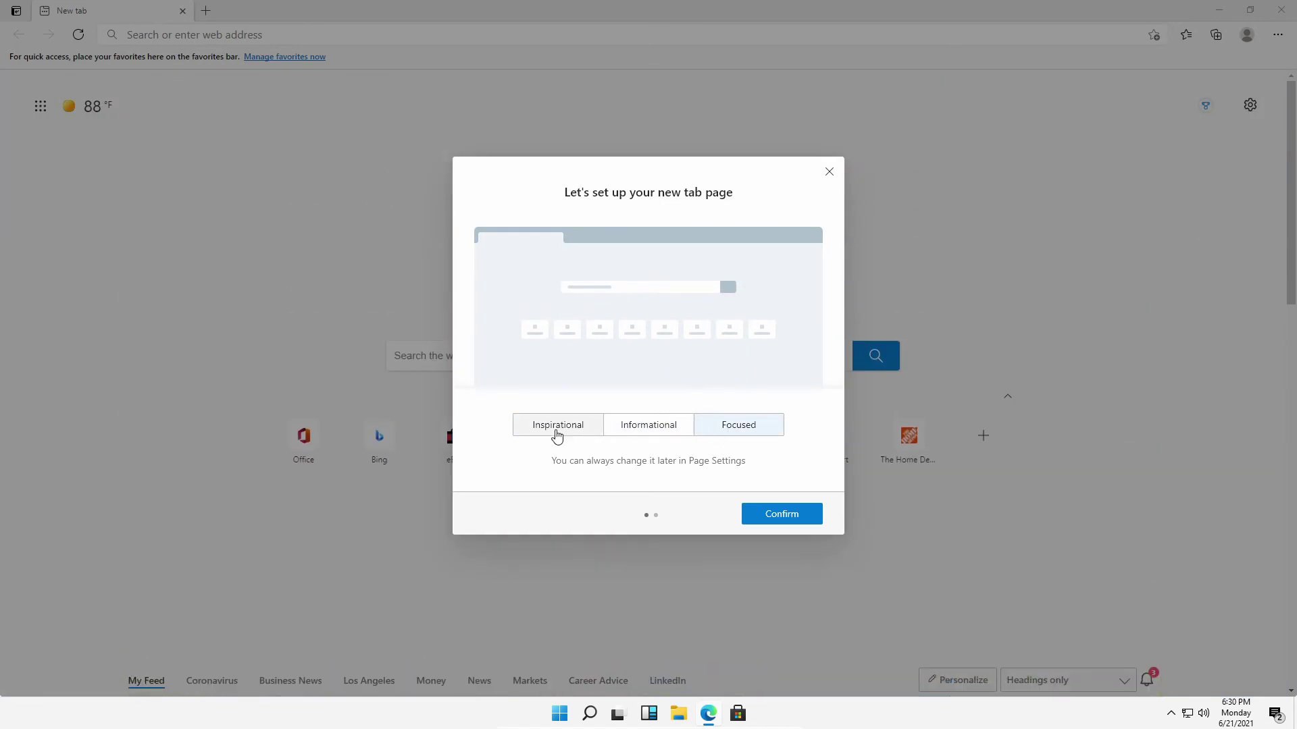
pyautogui.click(556, 432)
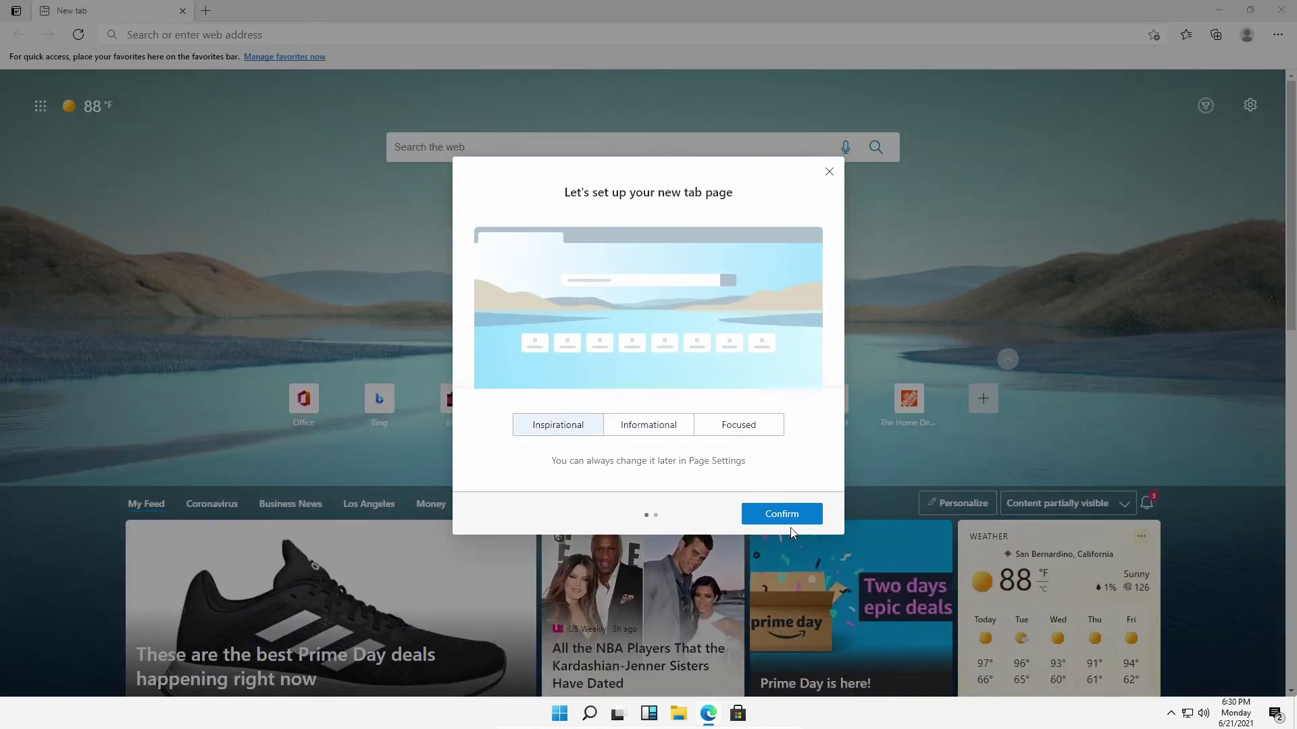
pyautogui.click(789, 519)
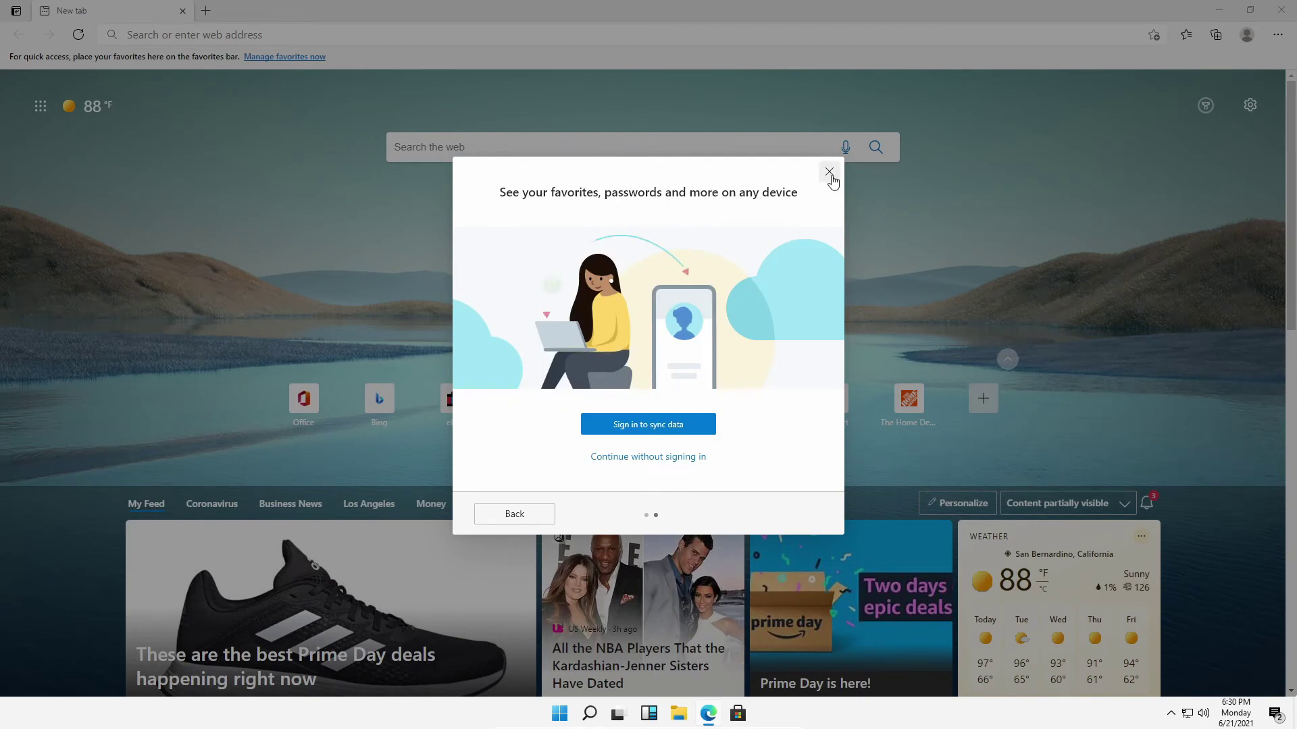
pyautogui.click(829, 173)
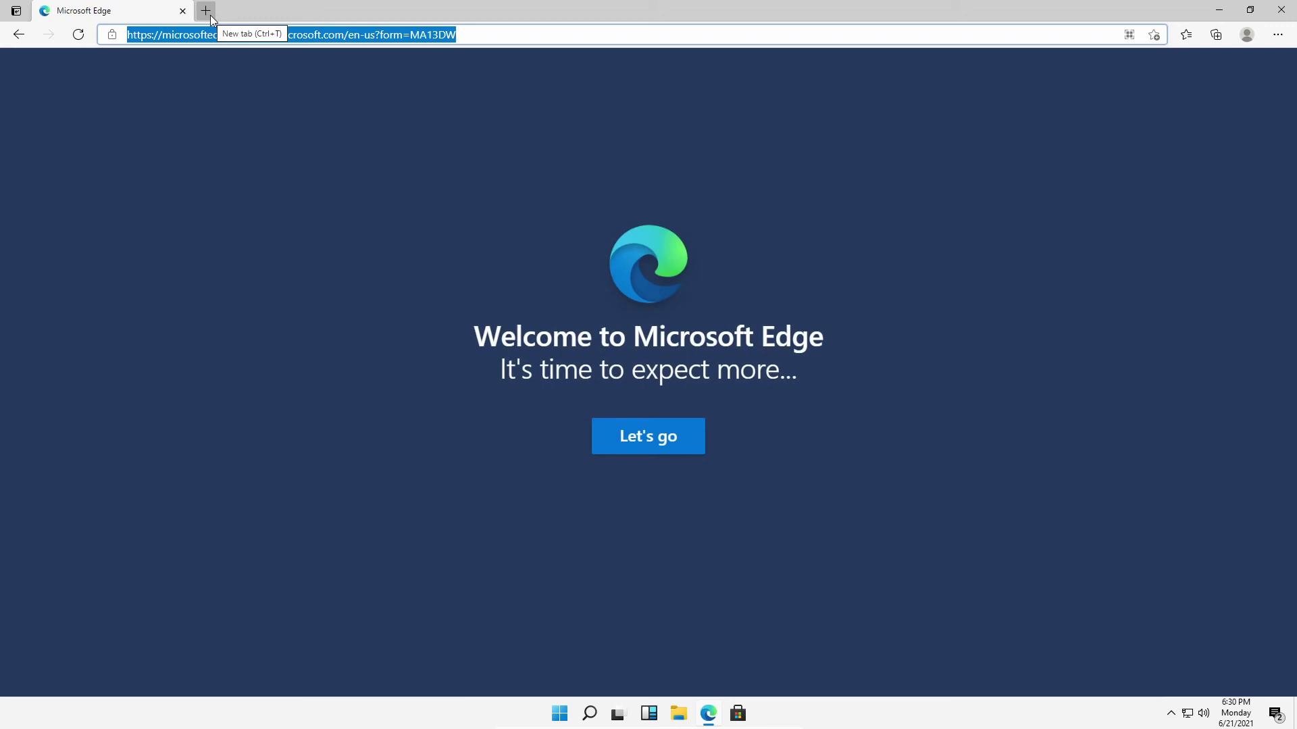
# Open a new tab and go to google.com
pyautogui.click(208, 14)
pyautogui.click(84, 9)
pyautogui.click(357, 115)
pyautogui.click(270, 11)
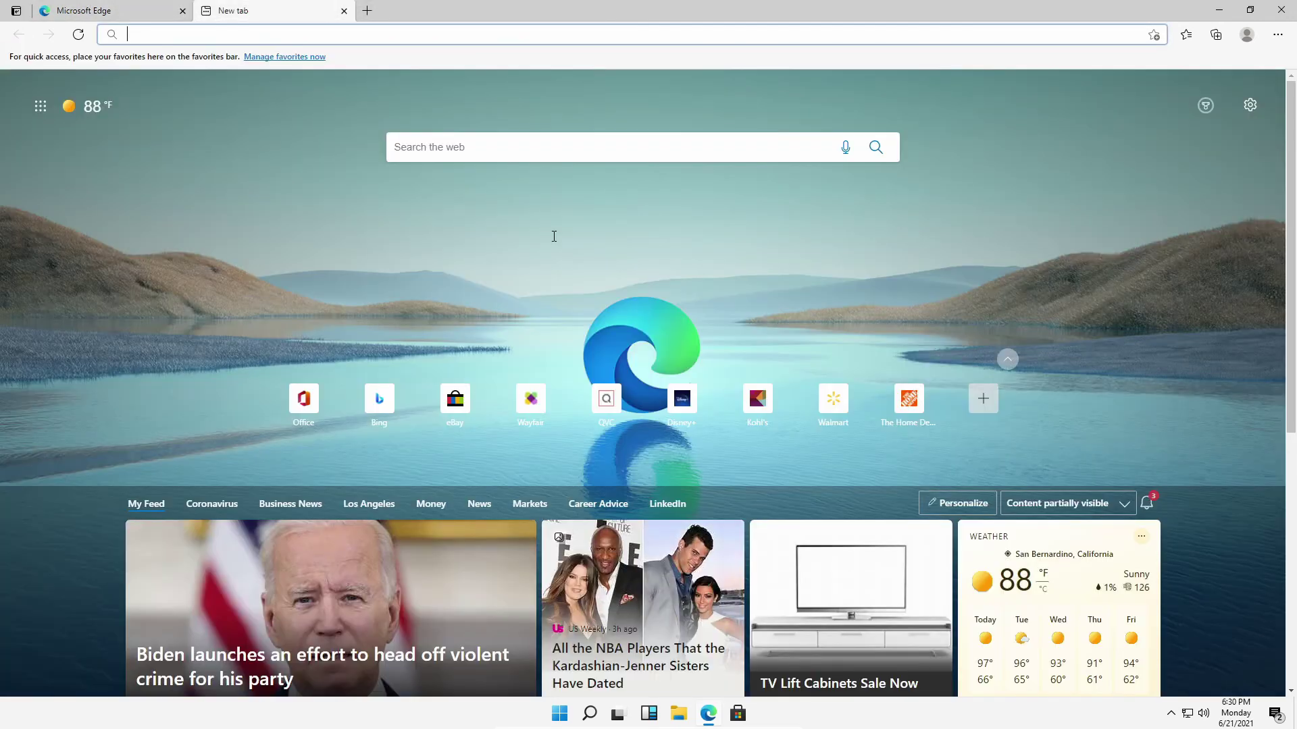
pyautogui.write('g')
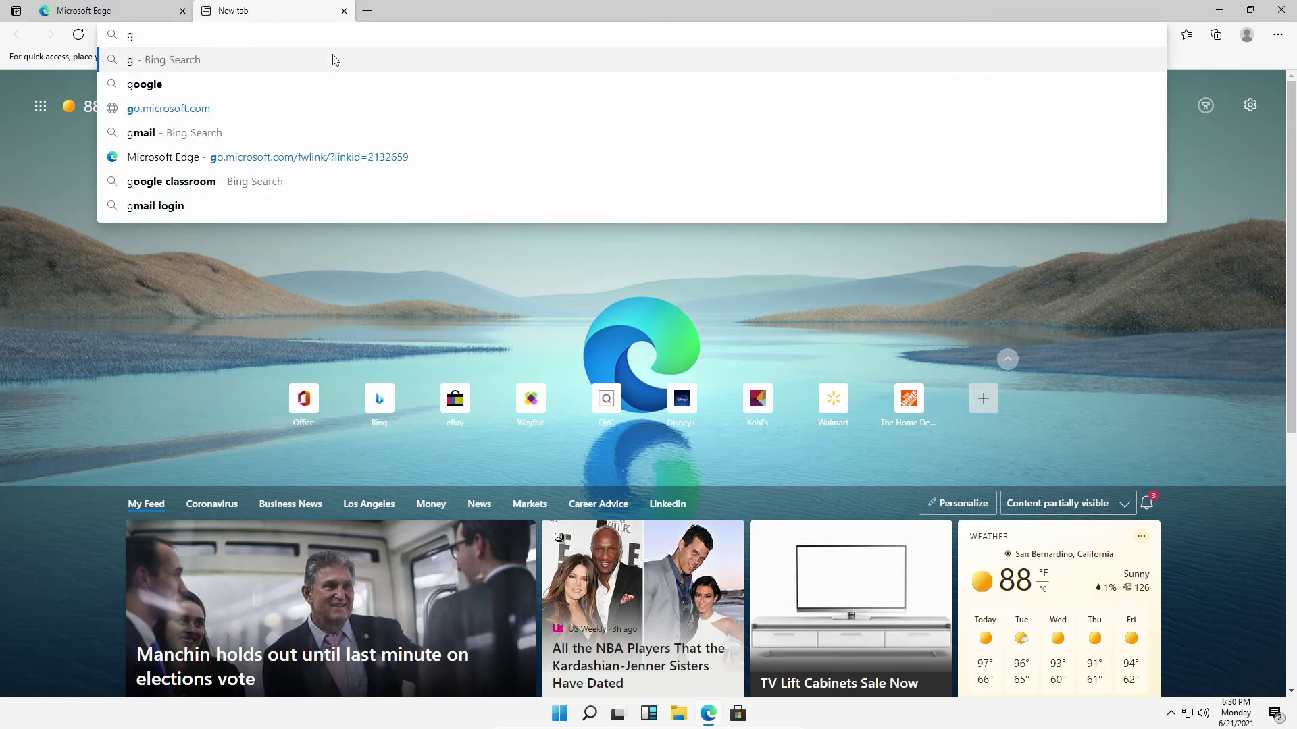
pyautogui.write('oogle.com')
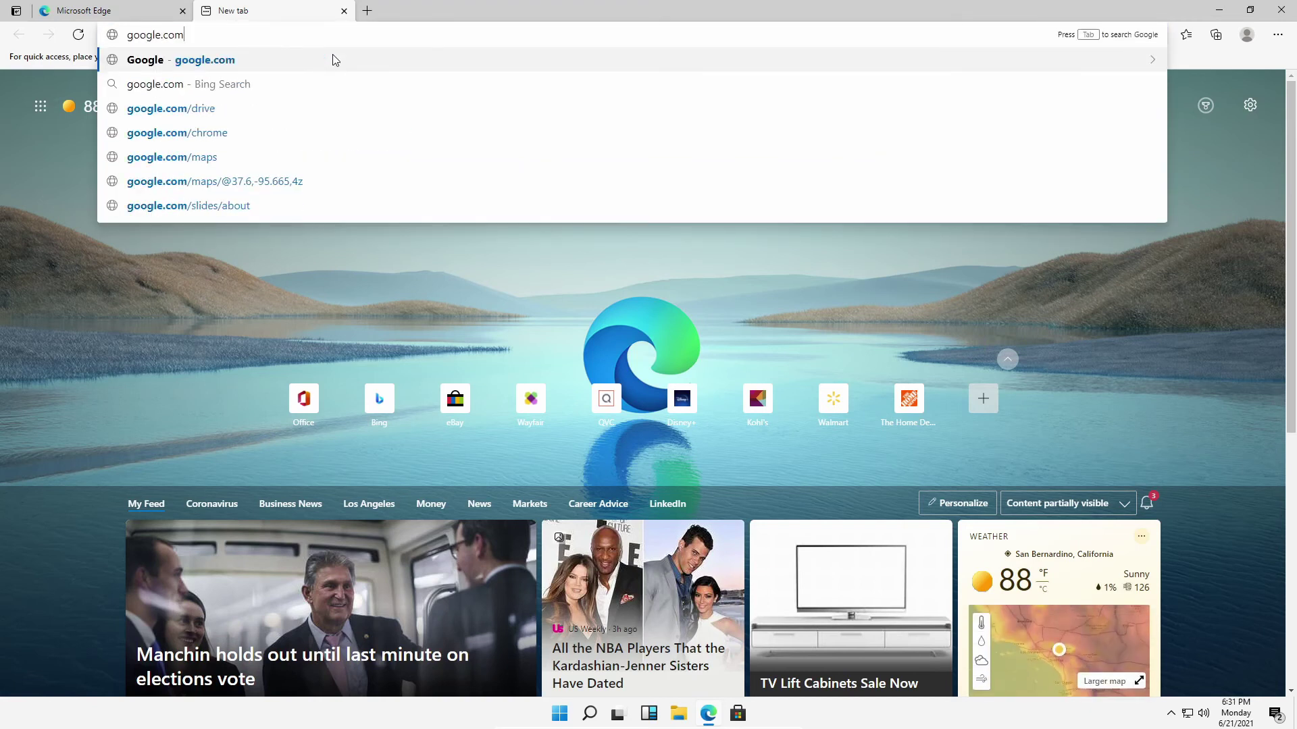
pyautogui.click(335, 60)
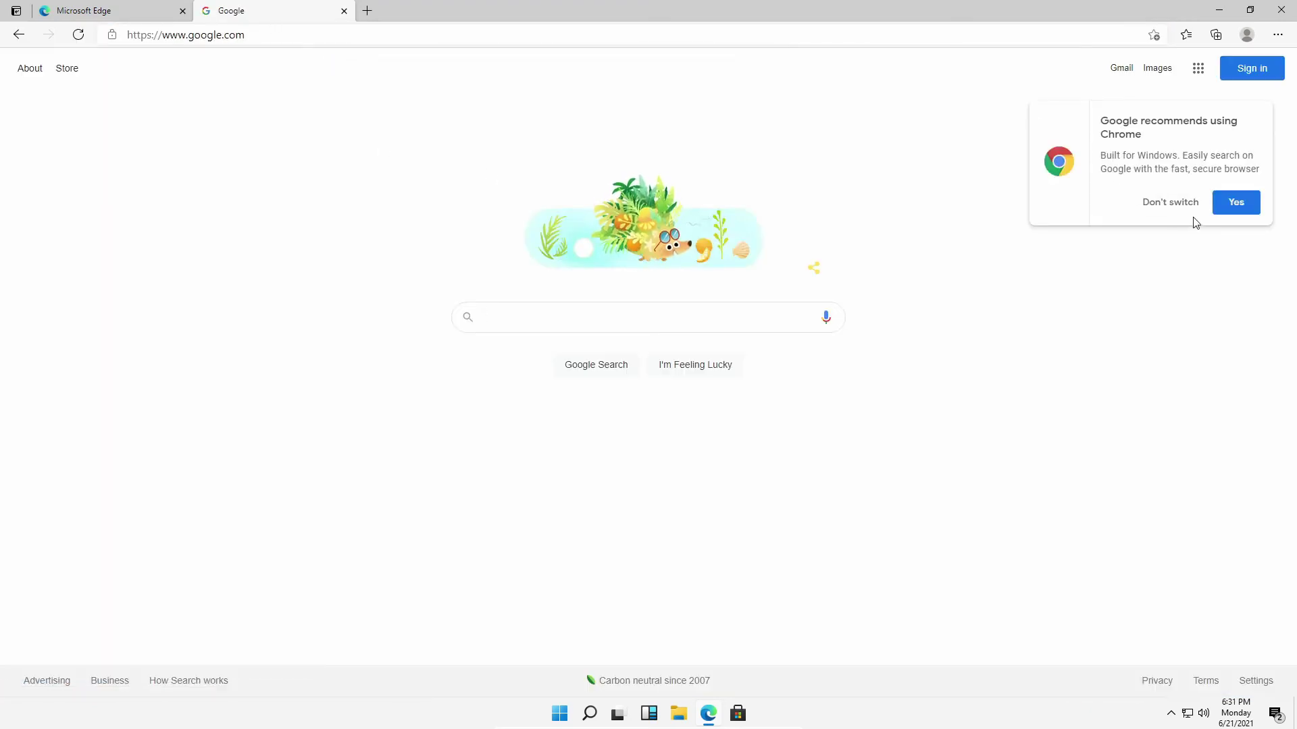
# Dismiss the Chrome popup and open YouTube from the Google apps grid
pyautogui.click(1179, 204)
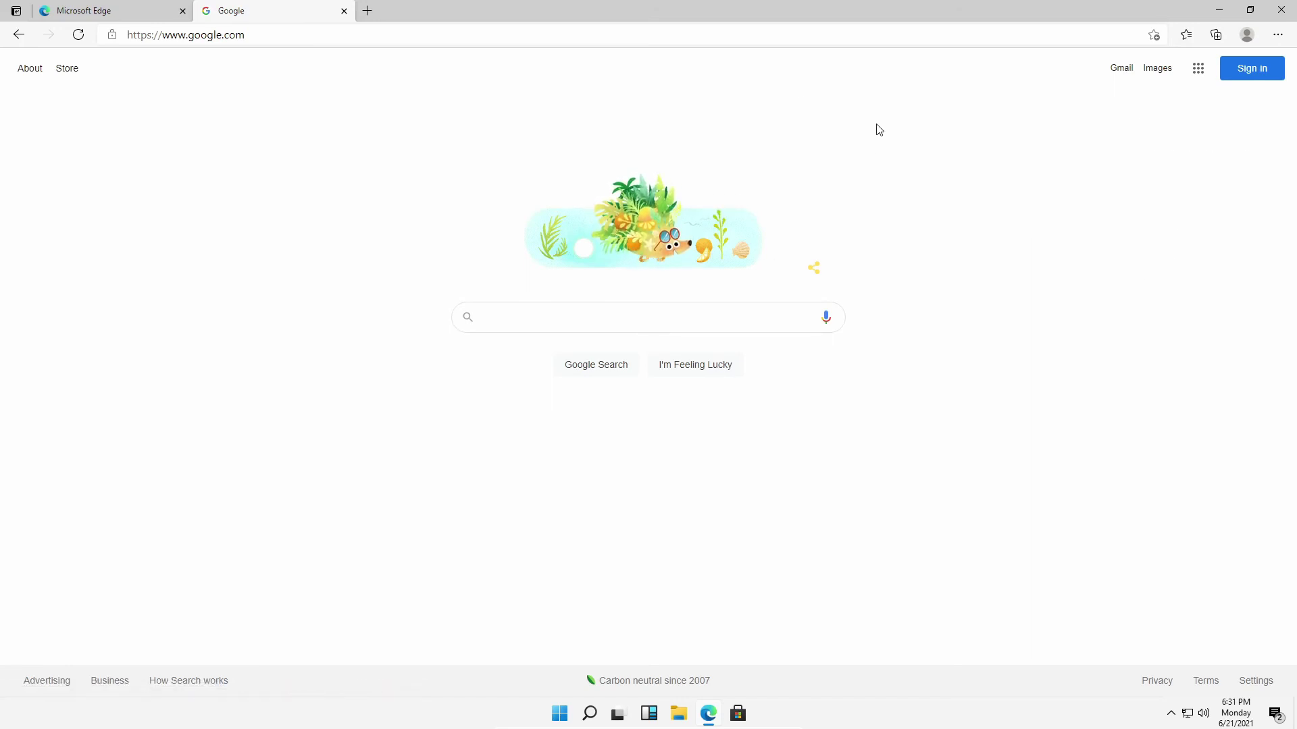
pyautogui.click(1199, 70)
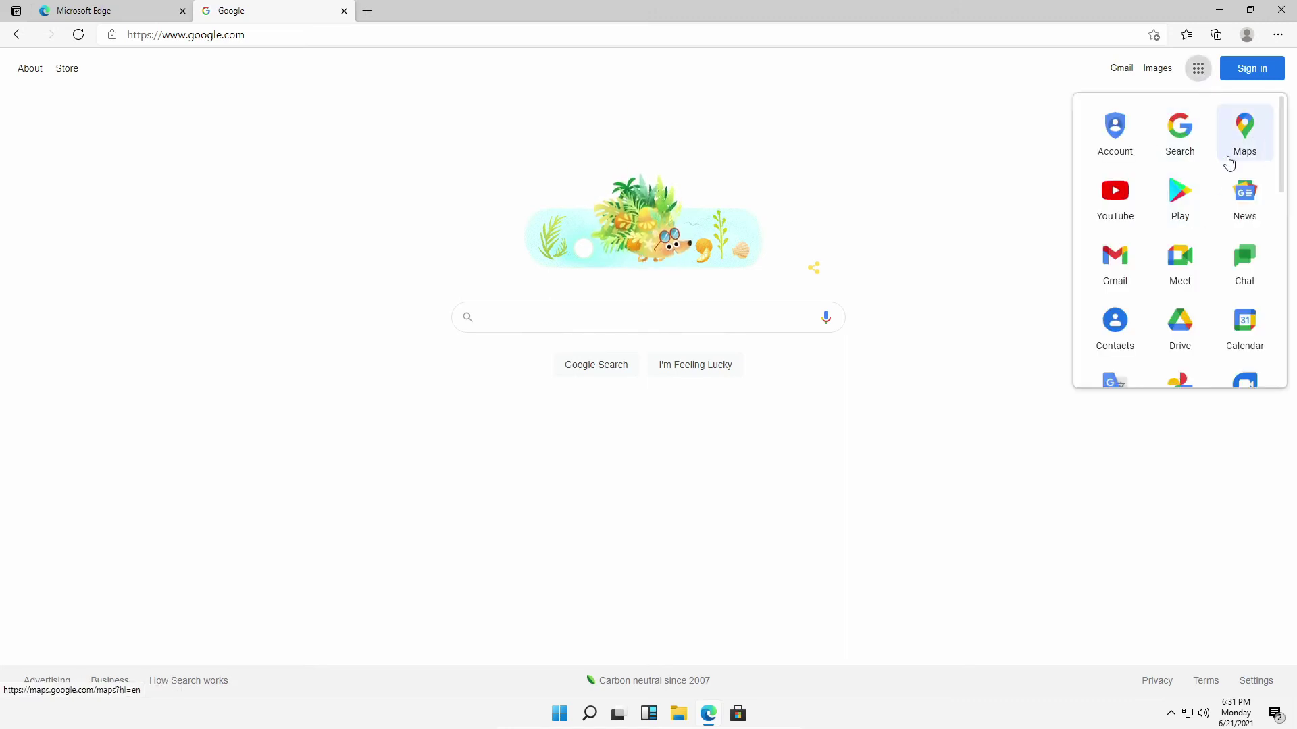
pyautogui.click(1115, 194)
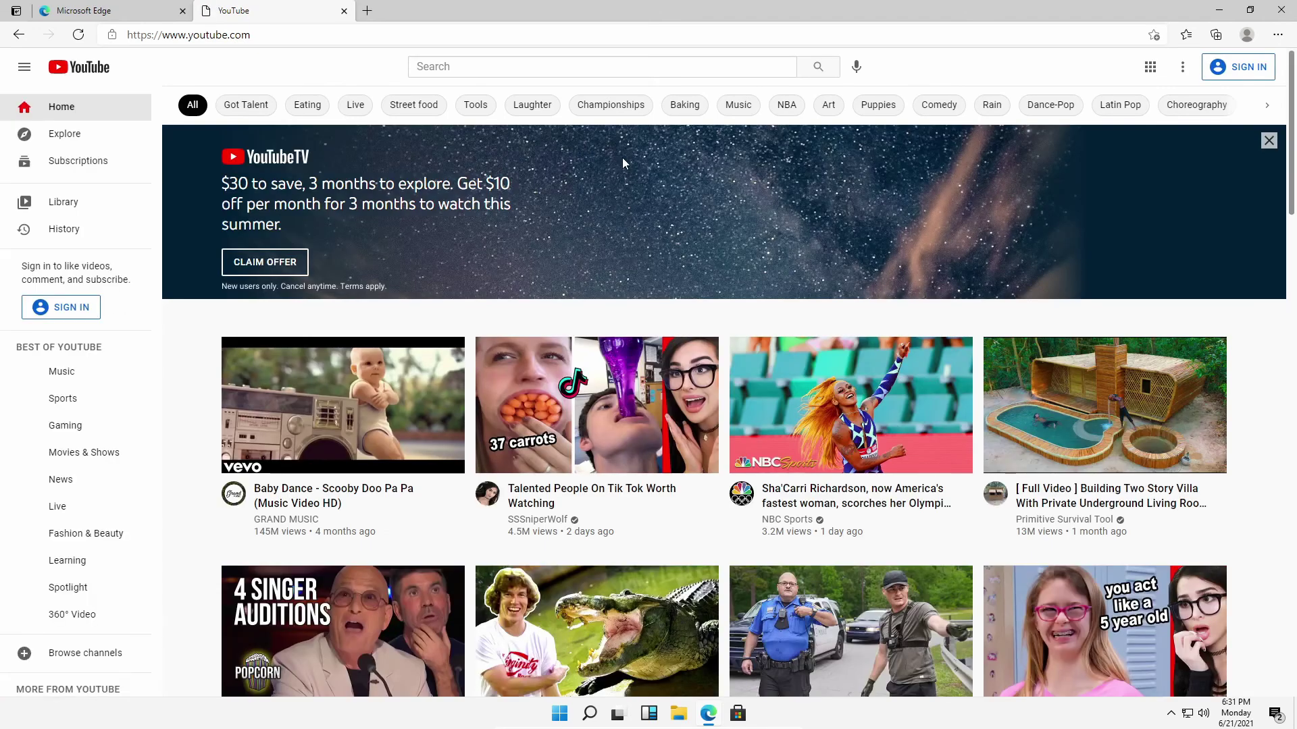
# Search YouTube for 'tekcubed' to find the TEK Cubed channel, then close Edge
pyautogui.click(474, 62)
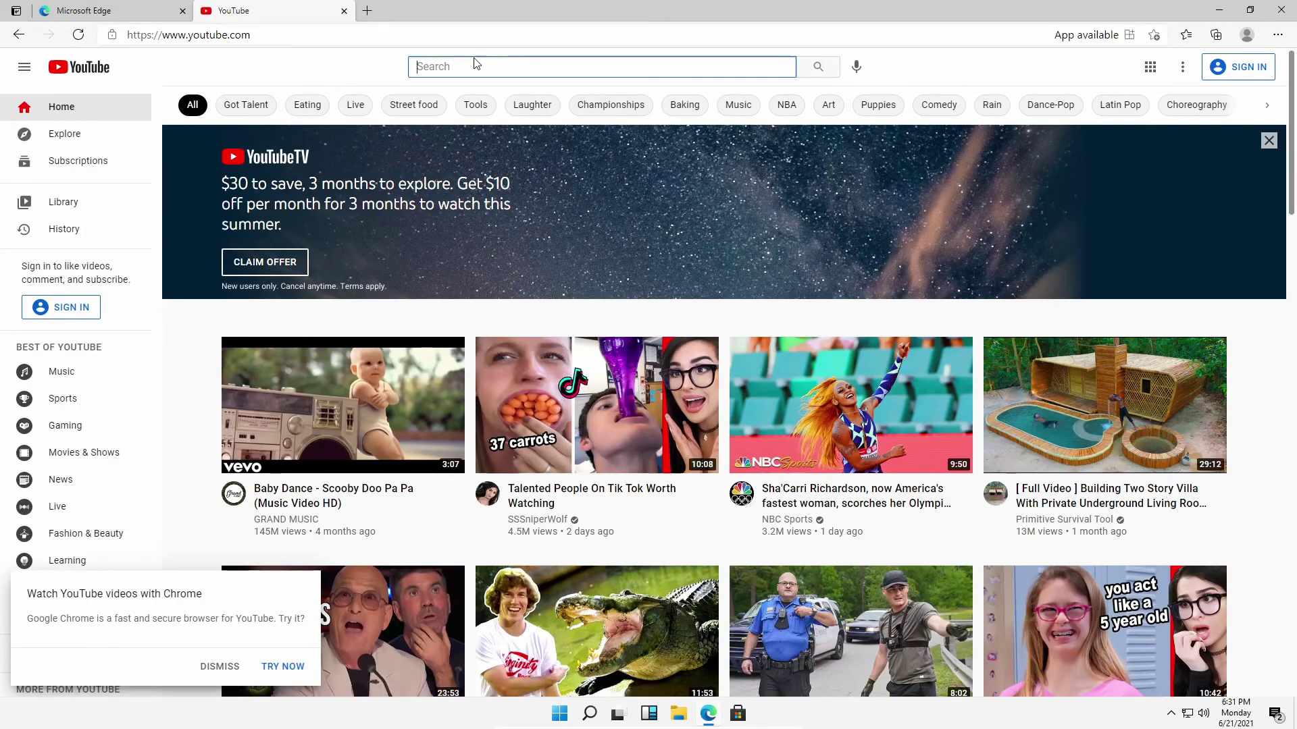
pyautogui.write('tekcubed')
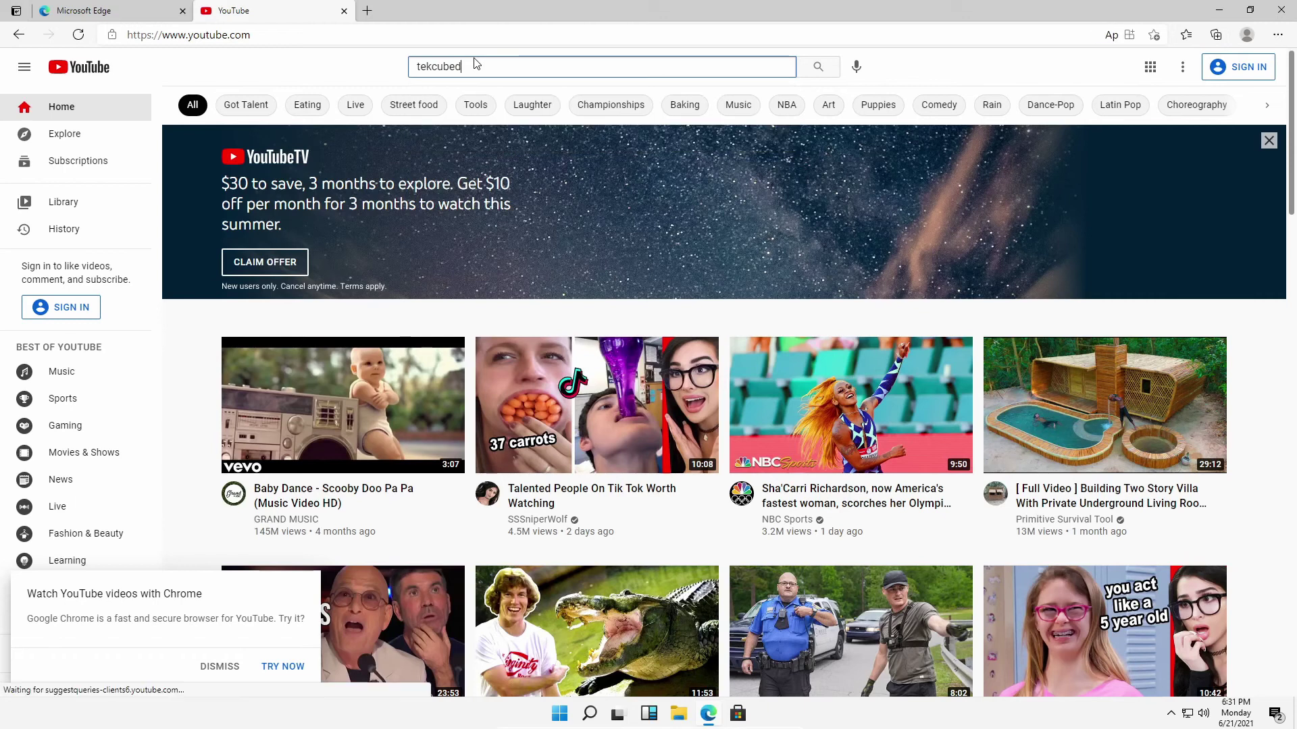
pyautogui.press('Return')
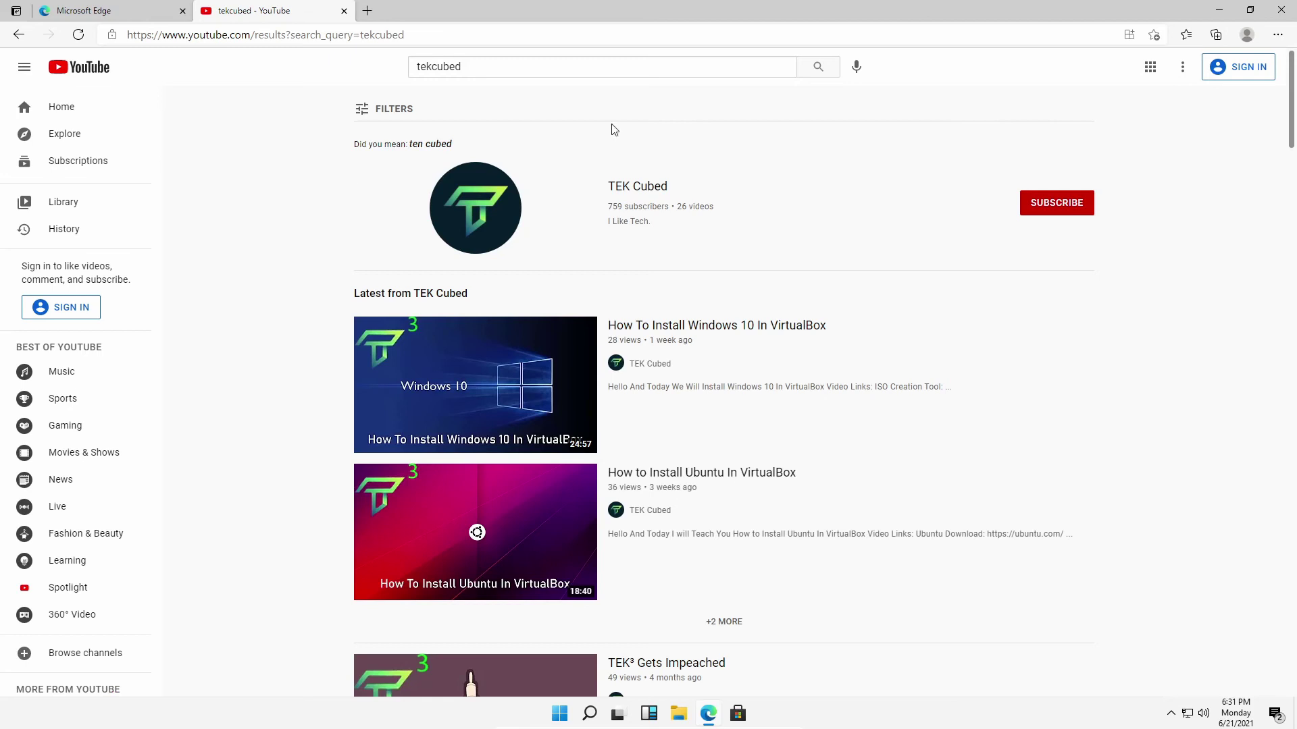
pyautogui.click(365, 11)
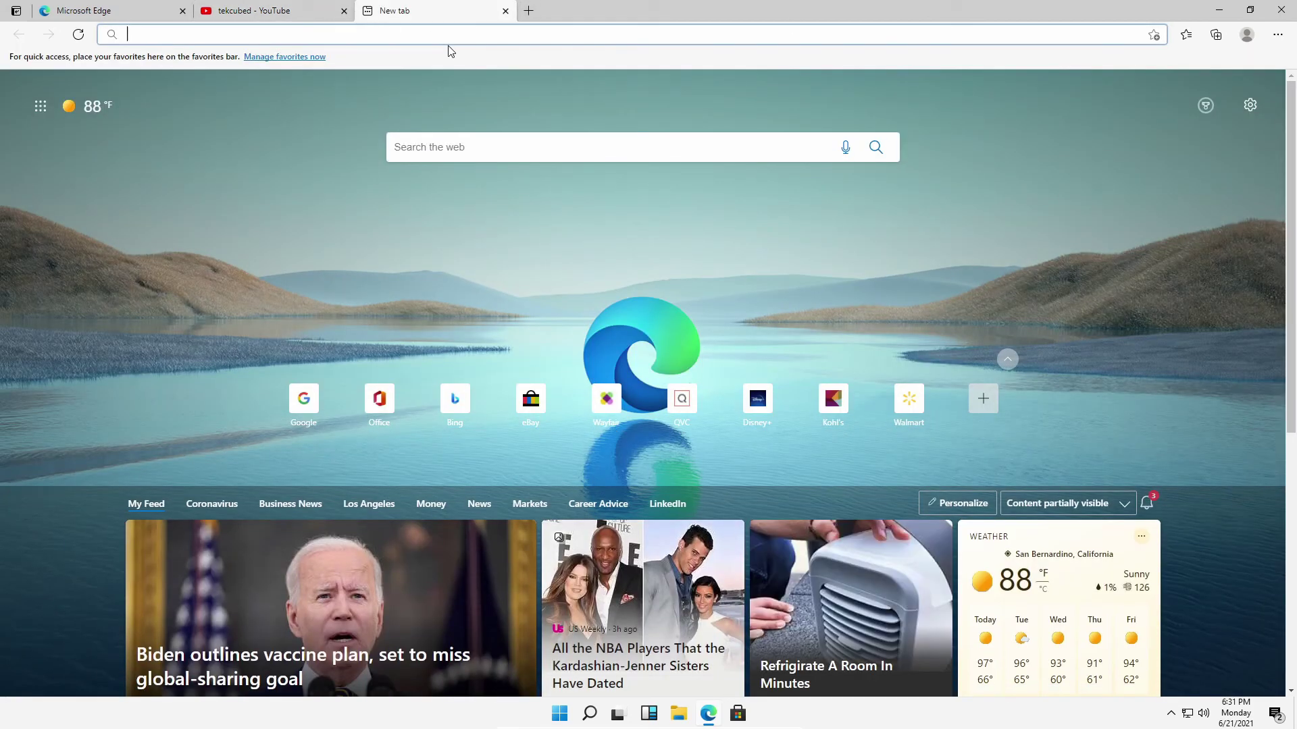
pyautogui.click(1280, 9)
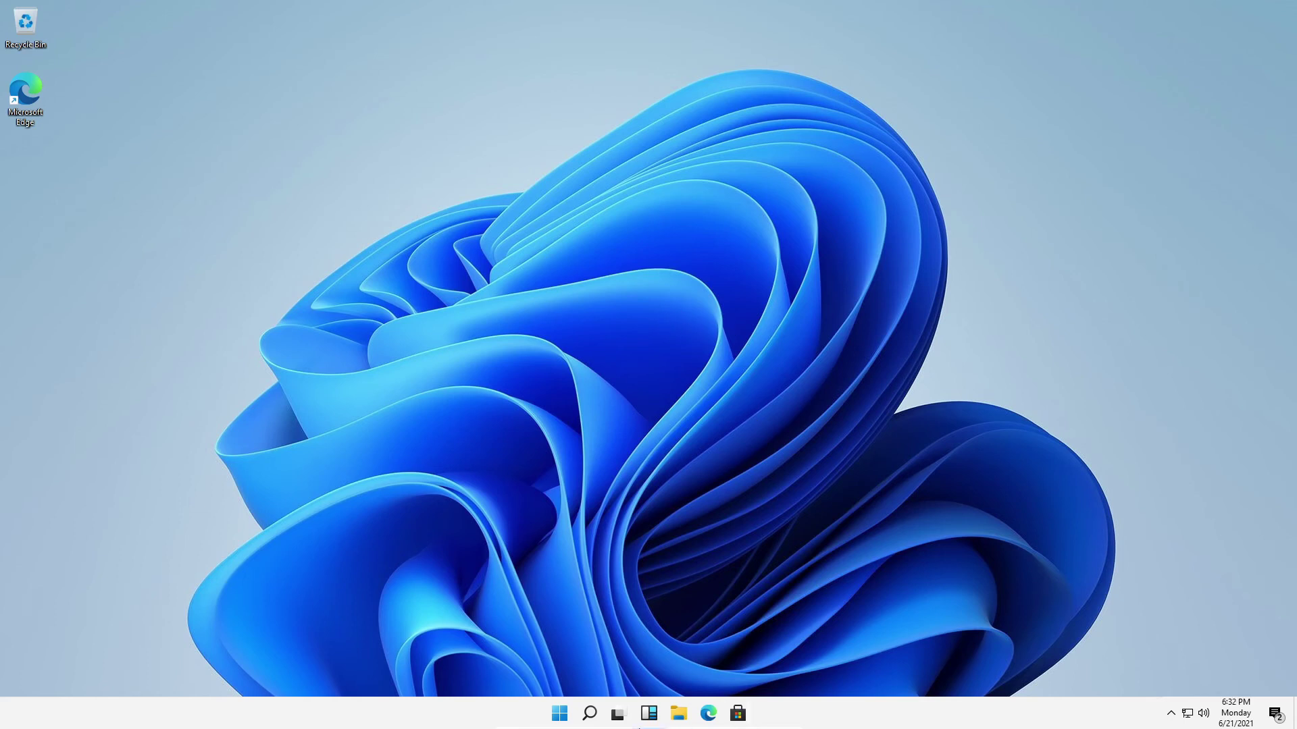
# Attach the Generic USB Mass Storage Device to the Windows 11 guest via Devices > USB
pyautogui.moveTo(639, 728)
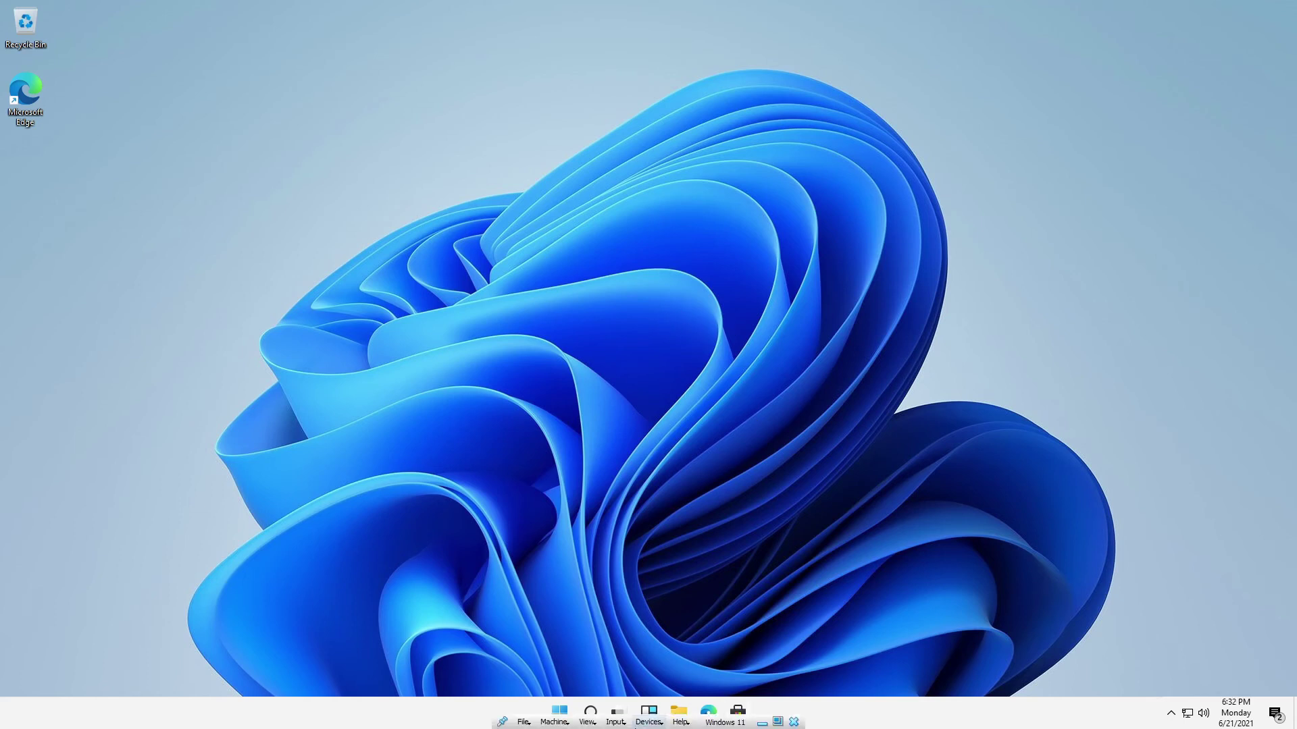
pyautogui.click(648, 723)
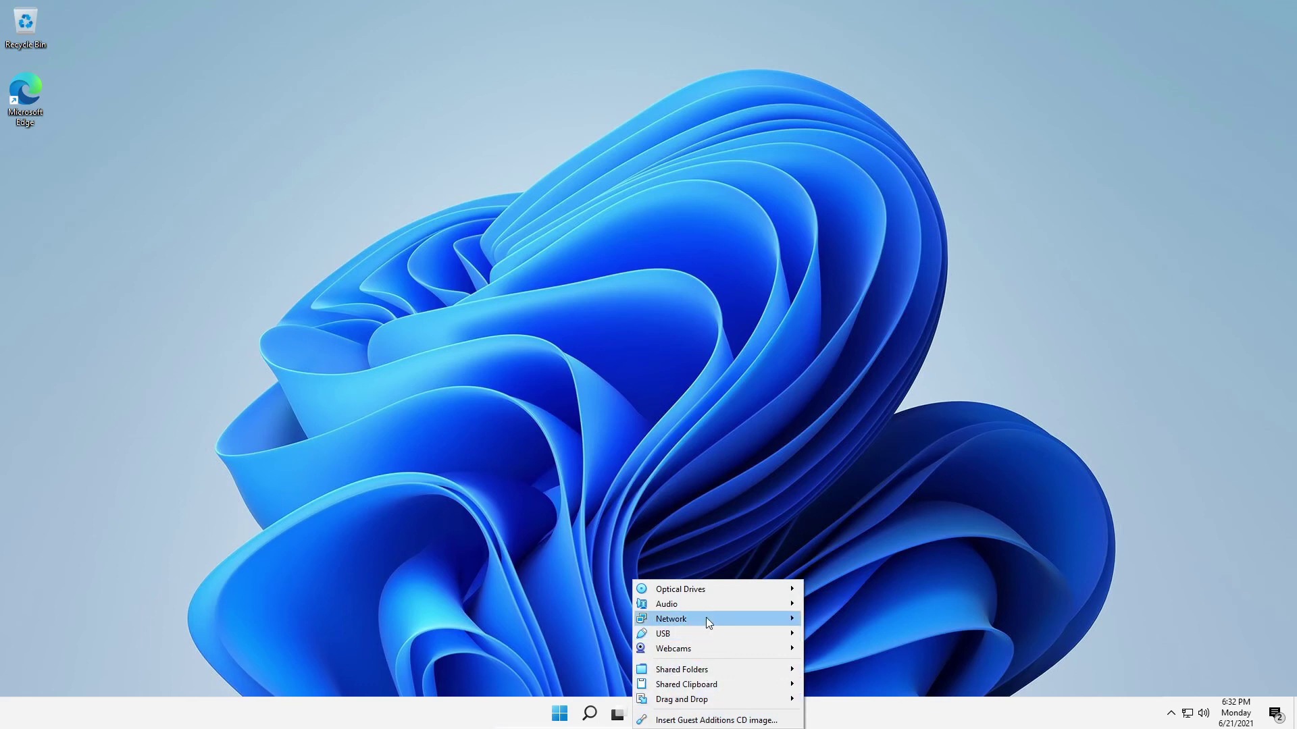
pyautogui.moveTo(727, 634)
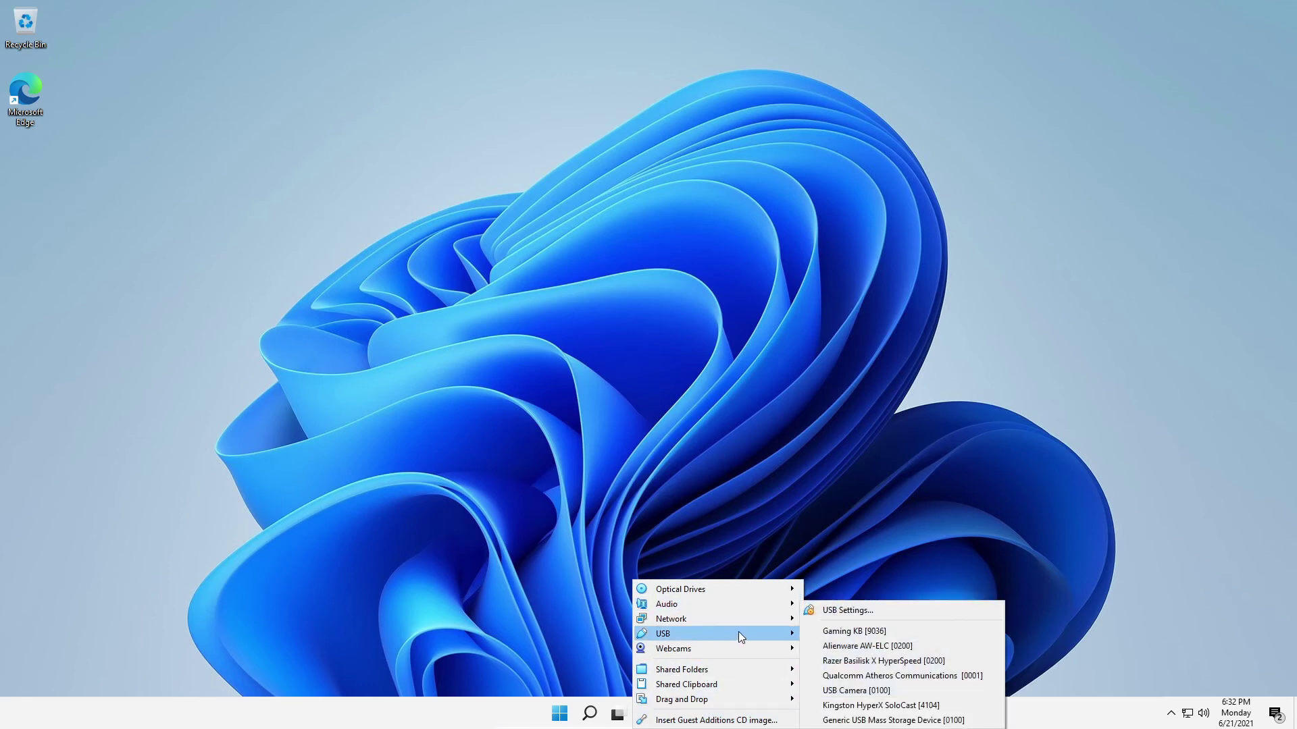
pyautogui.click(877, 721)
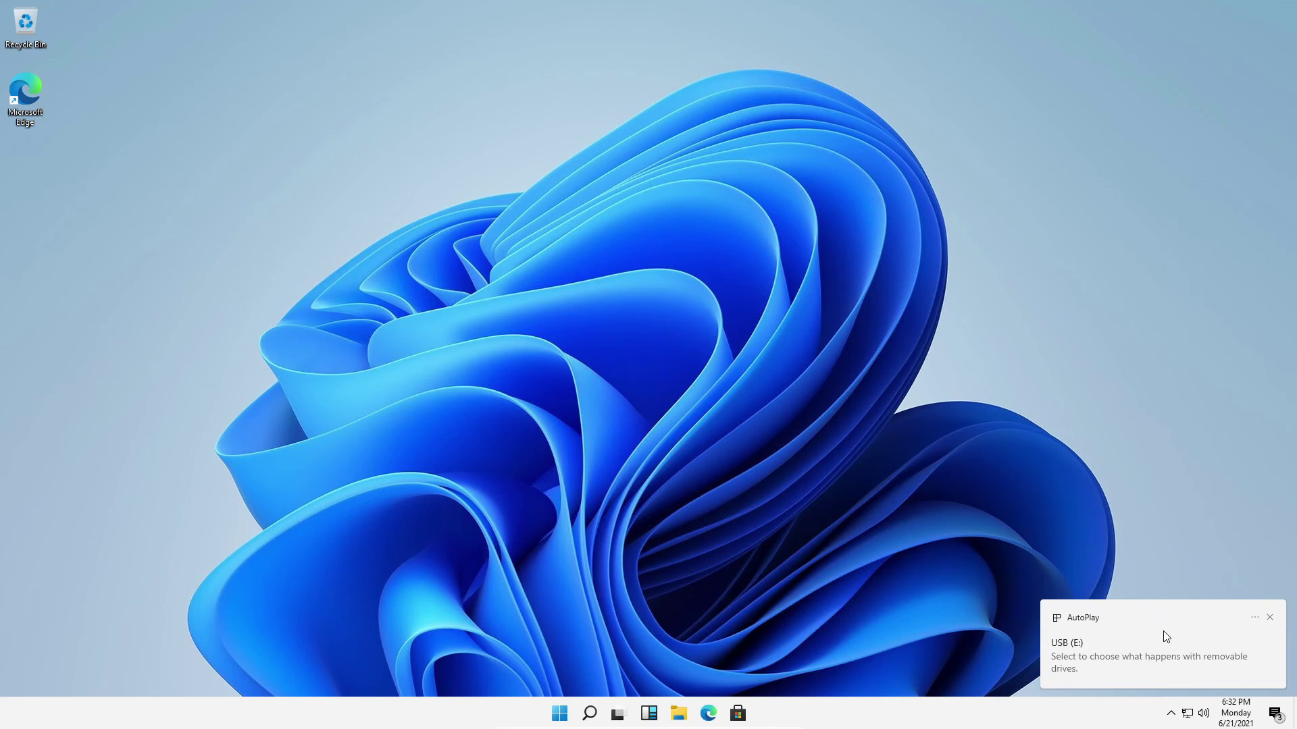
# Open USB (E:) from the AutoPlay prompt and select its Files folder
pyautogui.click(1163, 631)
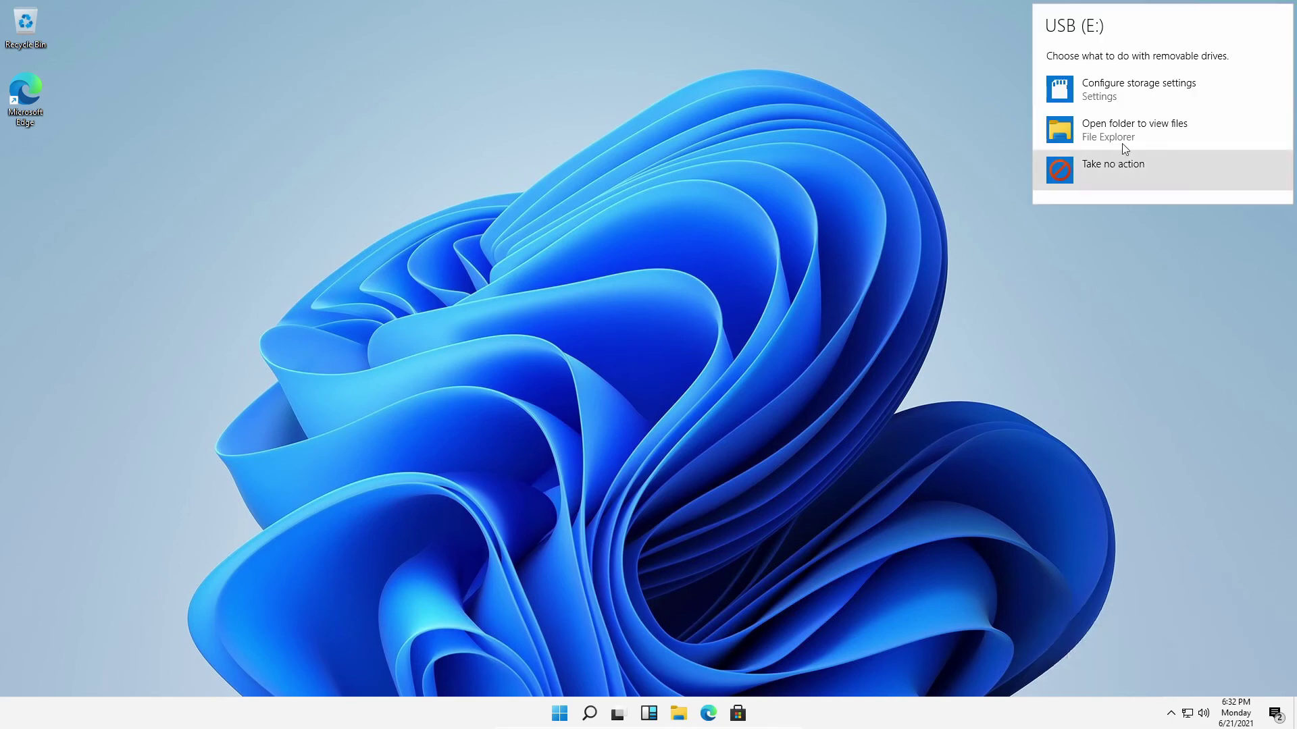
pyautogui.click(1137, 140)
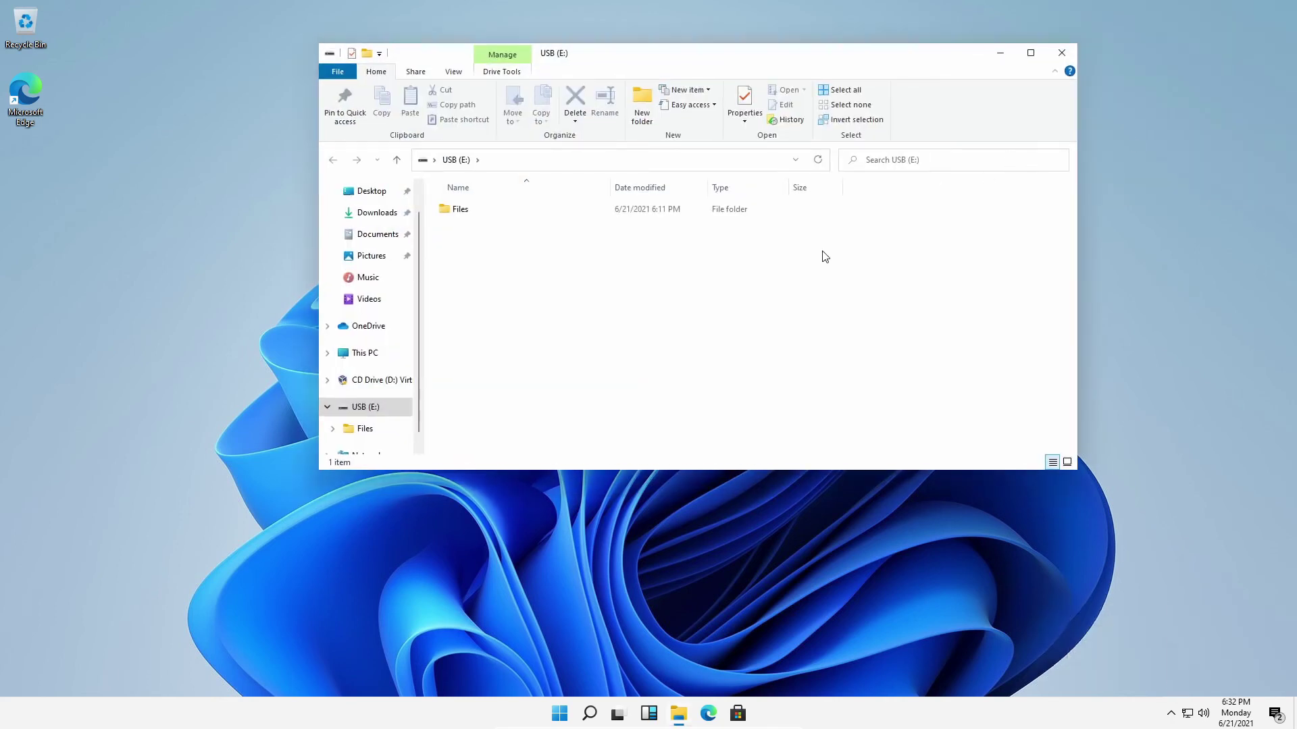
pyautogui.moveTo(614, 297); pyautogui.dragTo(709, 294)
pyautogui.moveTo(623, 374); pyautogui.dragTo(628, 293)
pyautogui.click(660, 214)
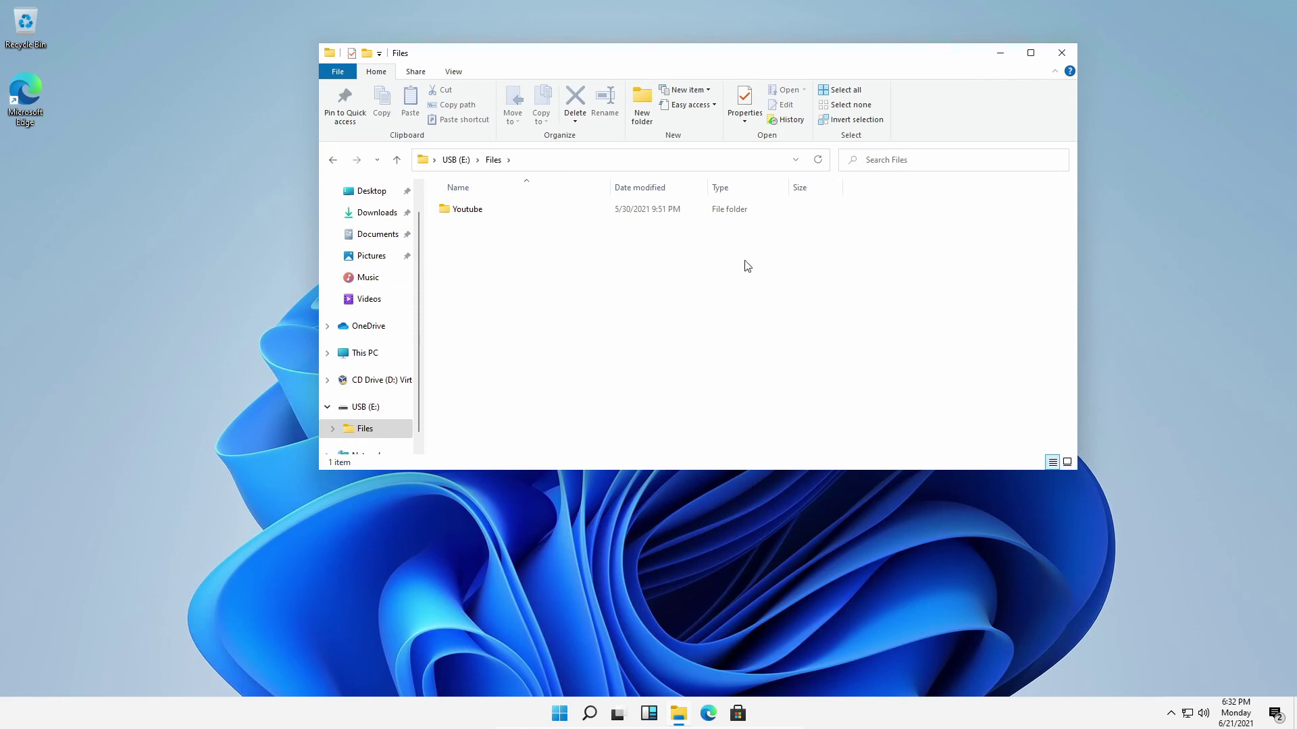
# Open the Files folder, then return to USB (E:) and show This PC
pyautogui.click(377, 423)
pyautogui.click(376, 413)
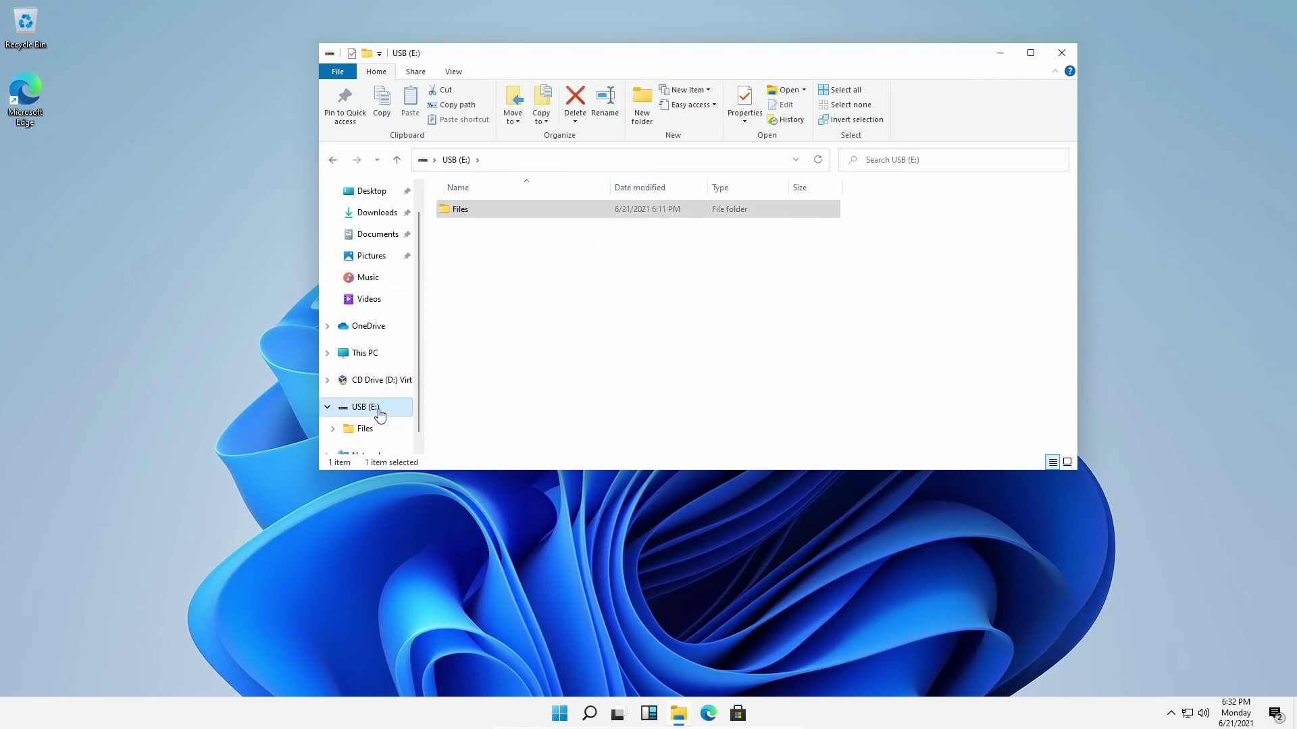
pyautogui.click(364, 360)
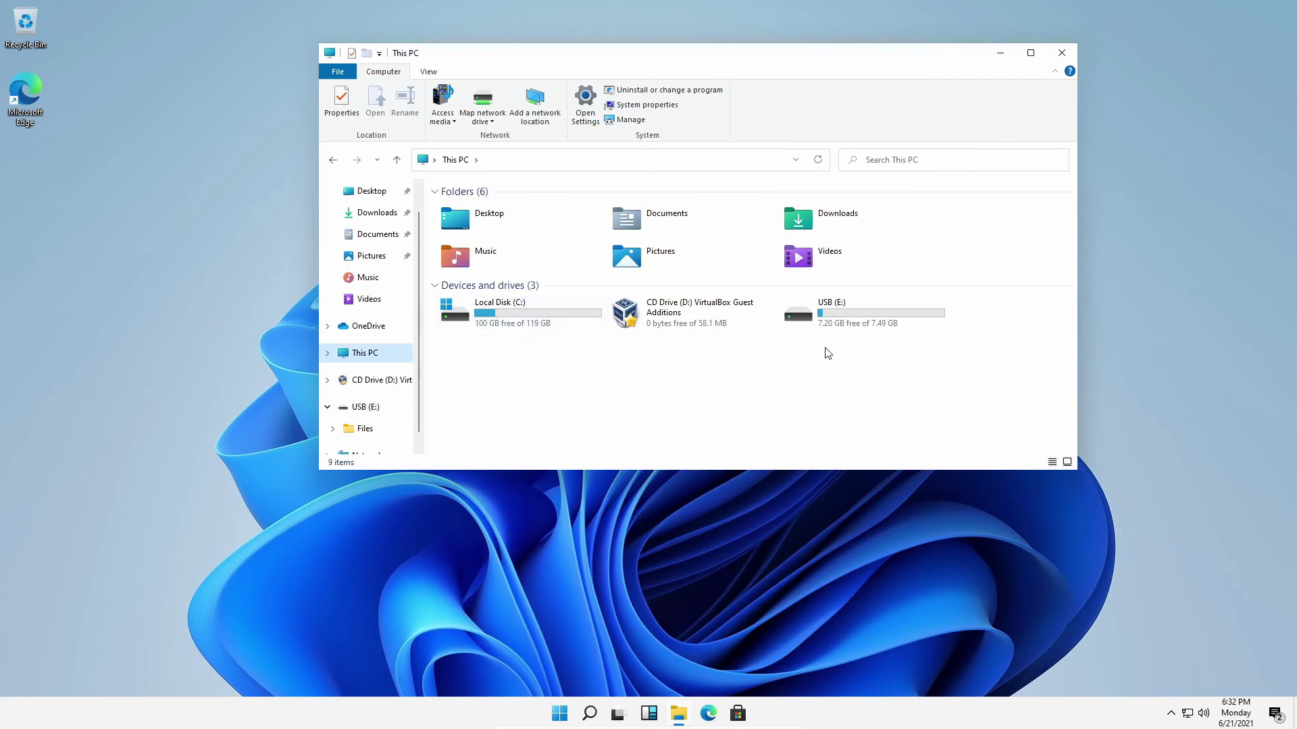
# Eject USB (E:) from This PC and swipe away the Safe To Remove Hardware notification
pyautogui.rightClick(850, 330)
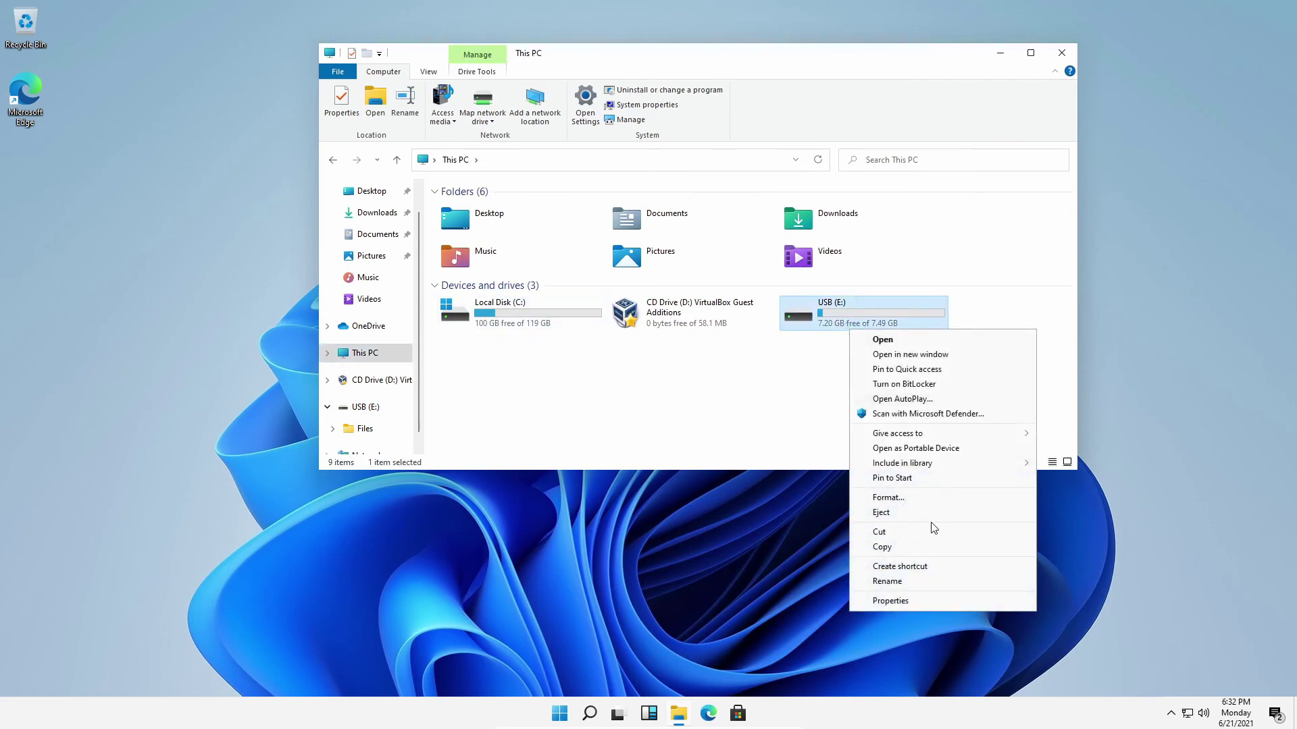
pyautogui.click(927, 515)
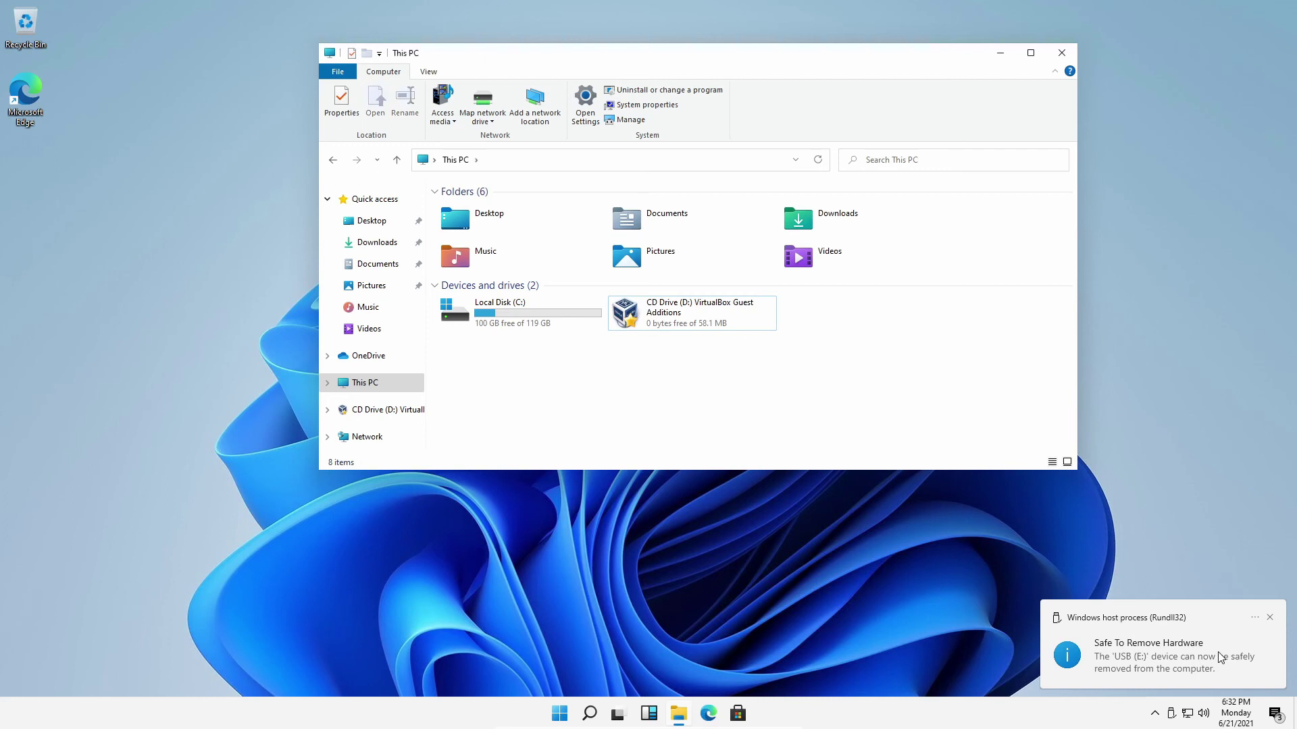
pyautogui.moveTo(1109, 629); pyautogui.dragTo(1233, 619)
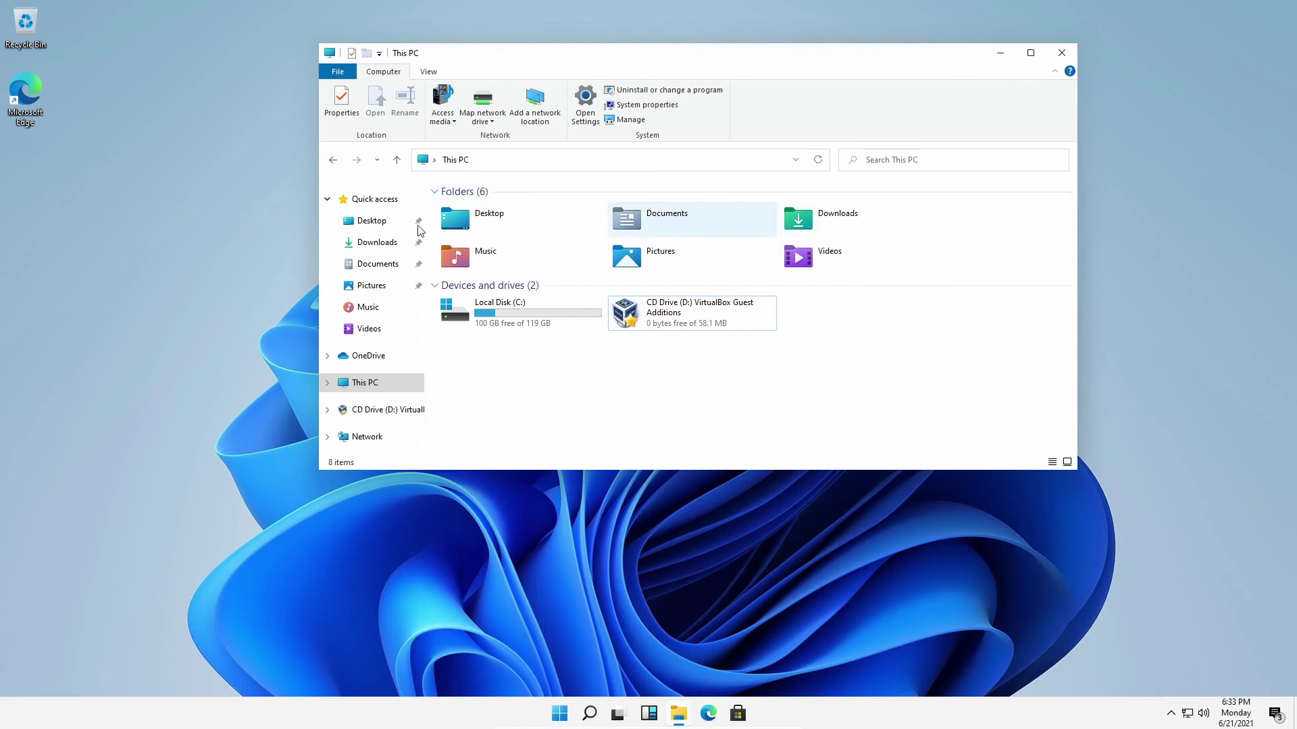
# Browse Documents, Desktop and Downloads in Quick access, then show the notification center
pyautogui.click(386, 265)
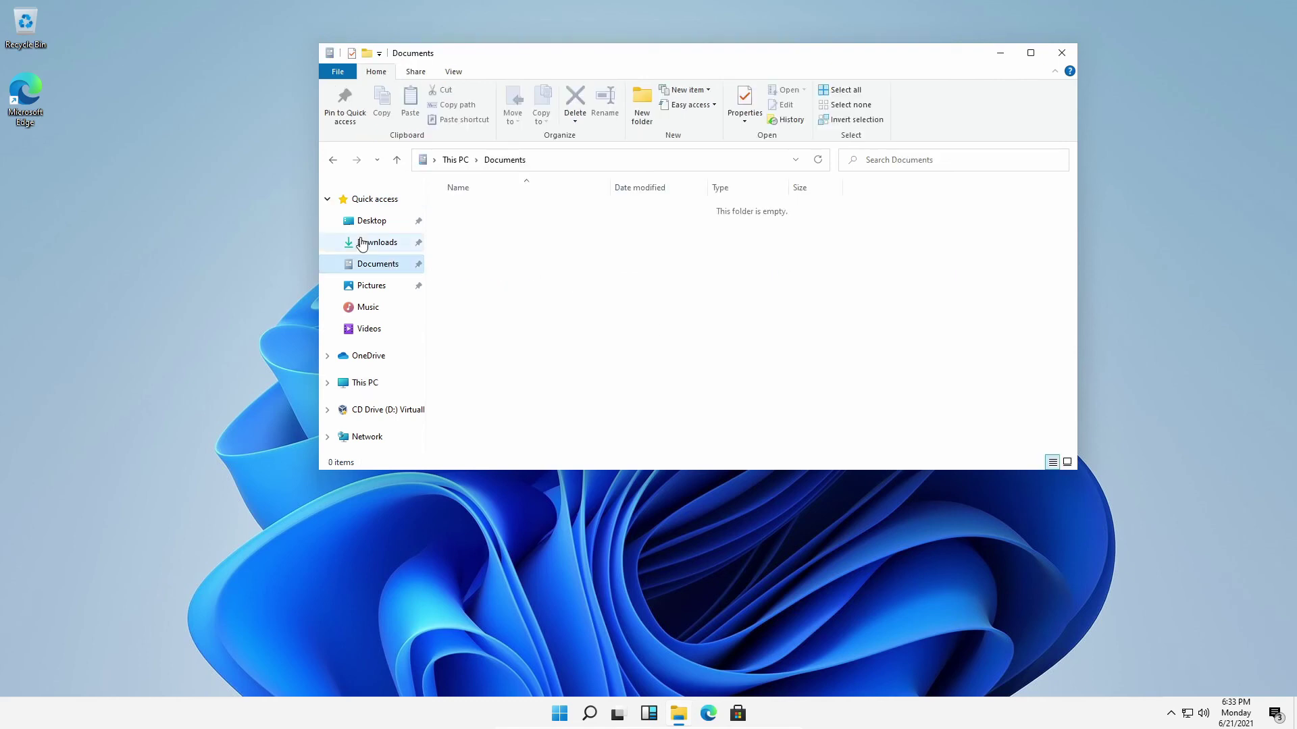
pyautogui.click(373, 221)
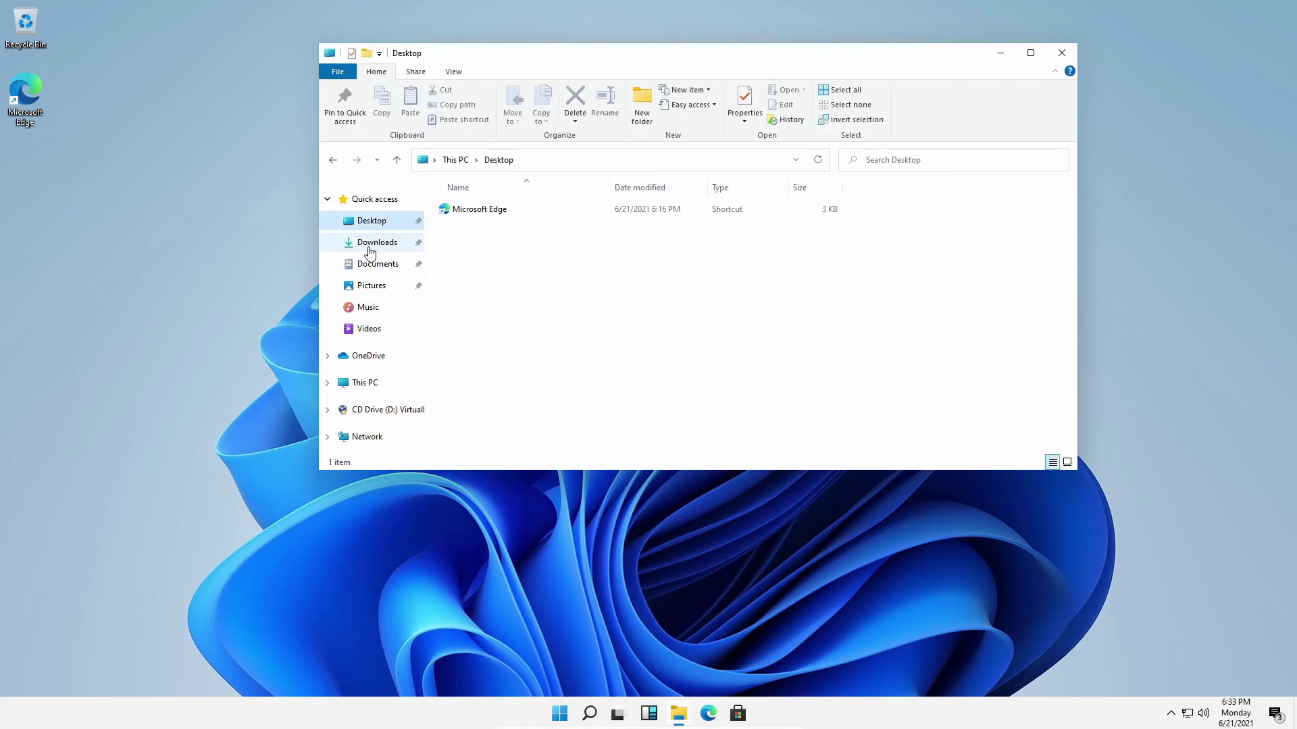
pyautogui.click(371, 248)
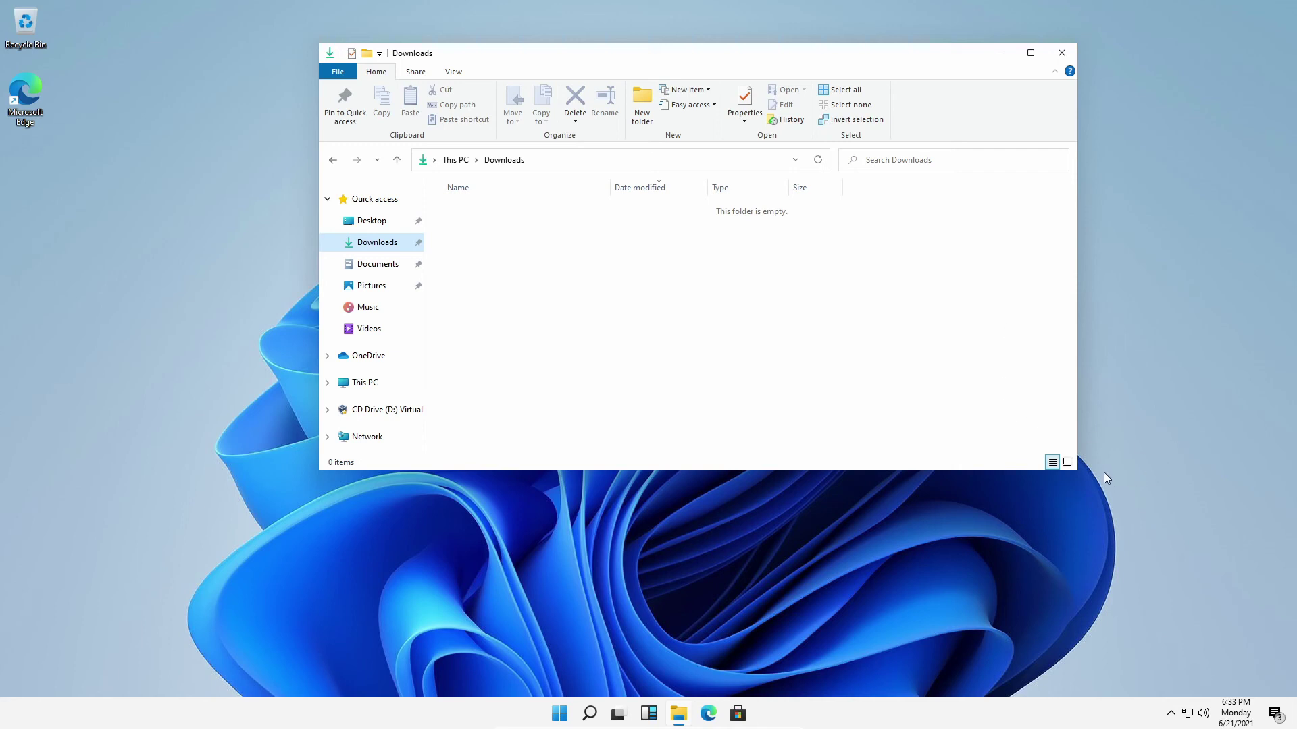
pyautogui.click(1276, 720)
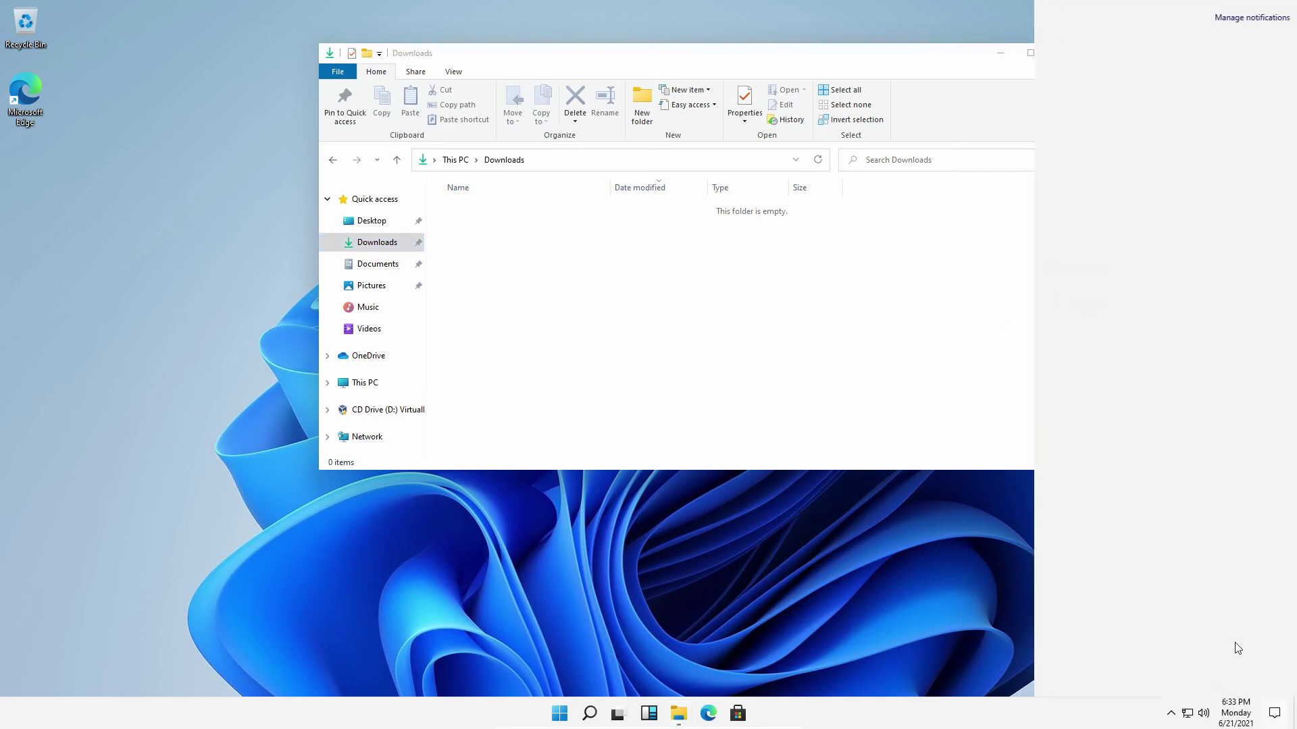
# Check the calendar flyout and notifications, then close the notification center
pyautogui.click(1237, 711)
pyautogui.click(1238, 708)
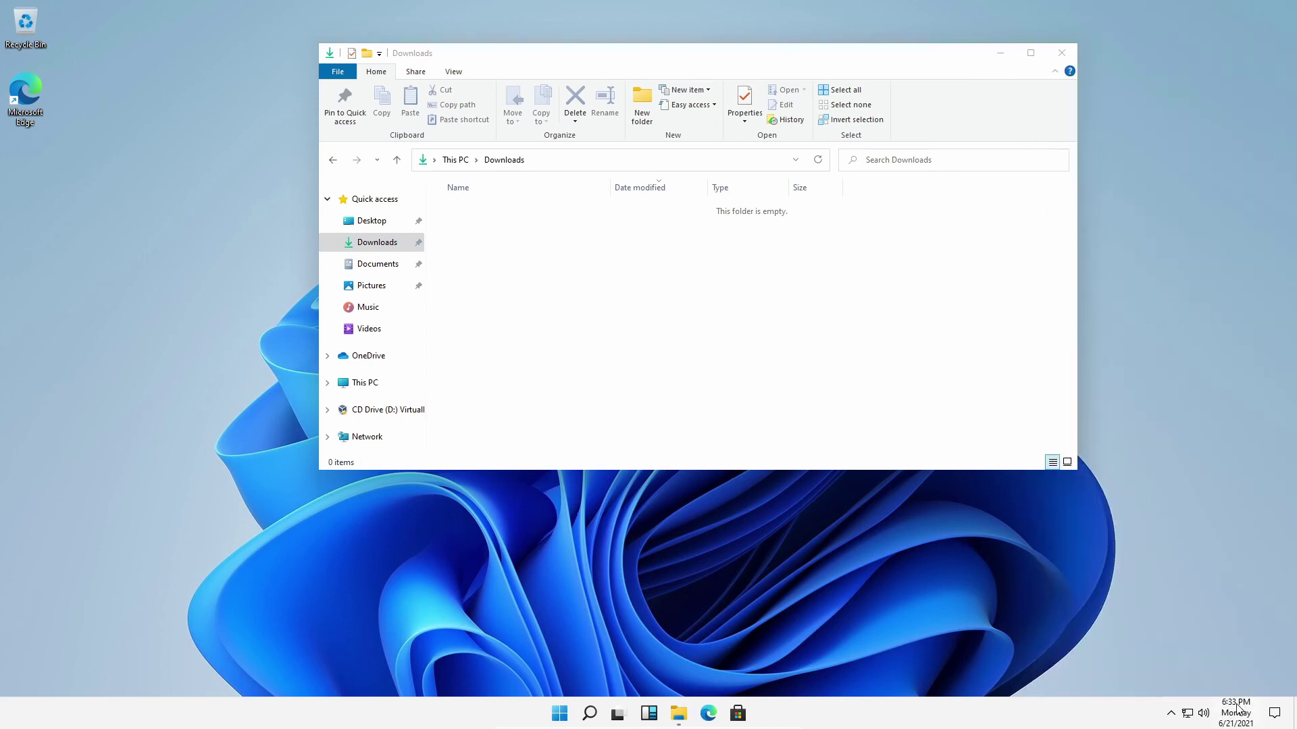
pyautogui.click(1274, 714)
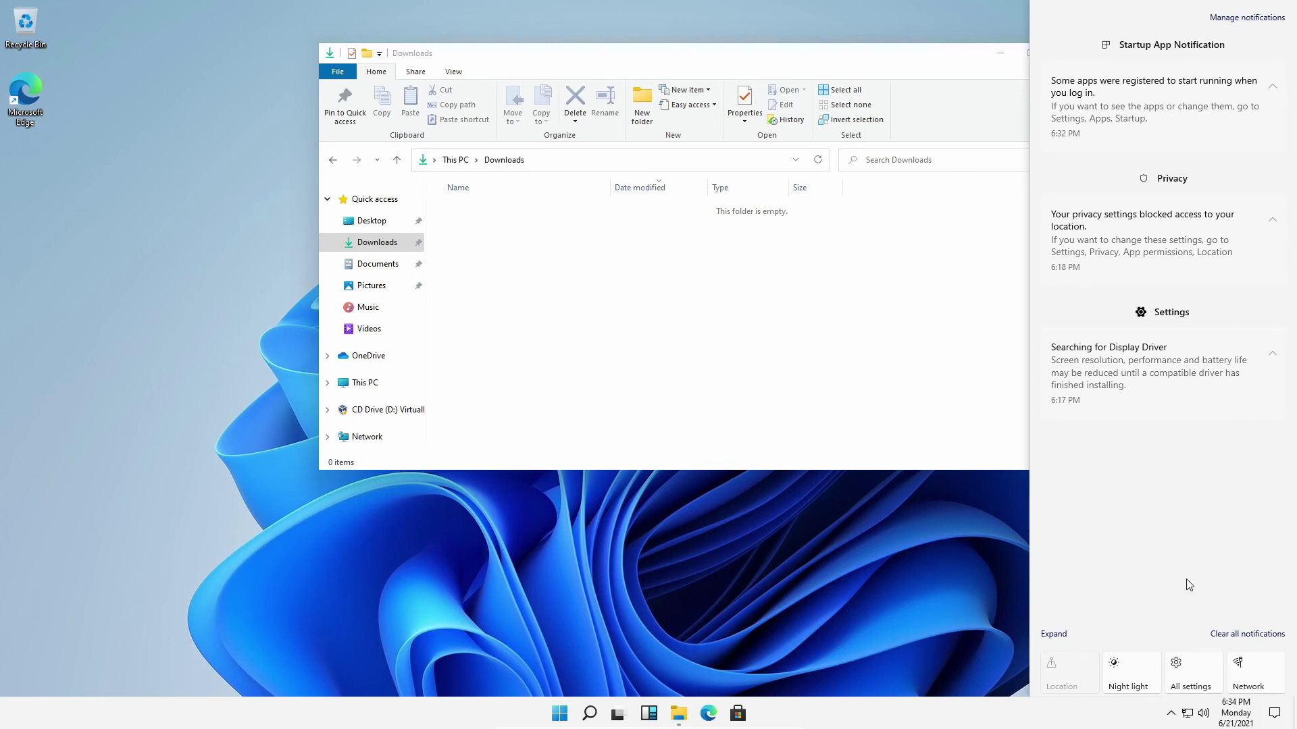
pyautogui.click(898, 513)
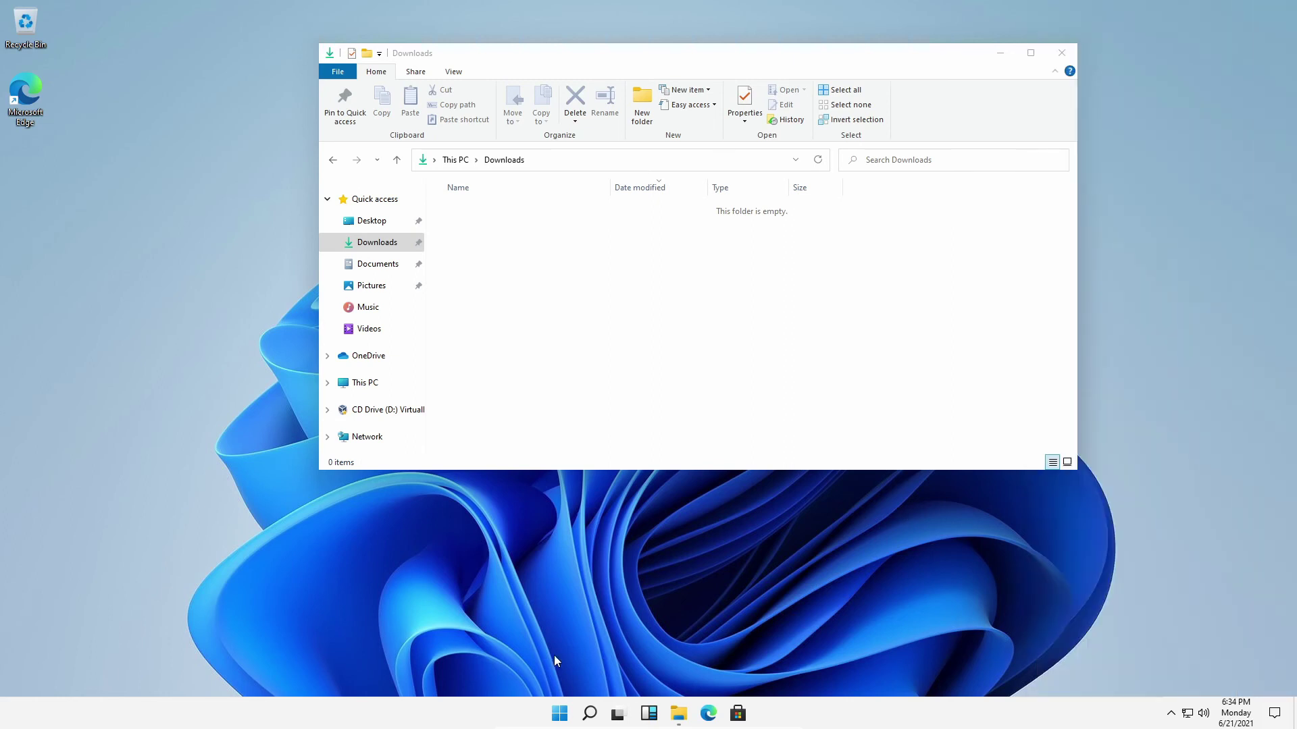
# Browse the pinned apps, then launch Paint from the Start menu's All apps list
pyautogui.press('super')
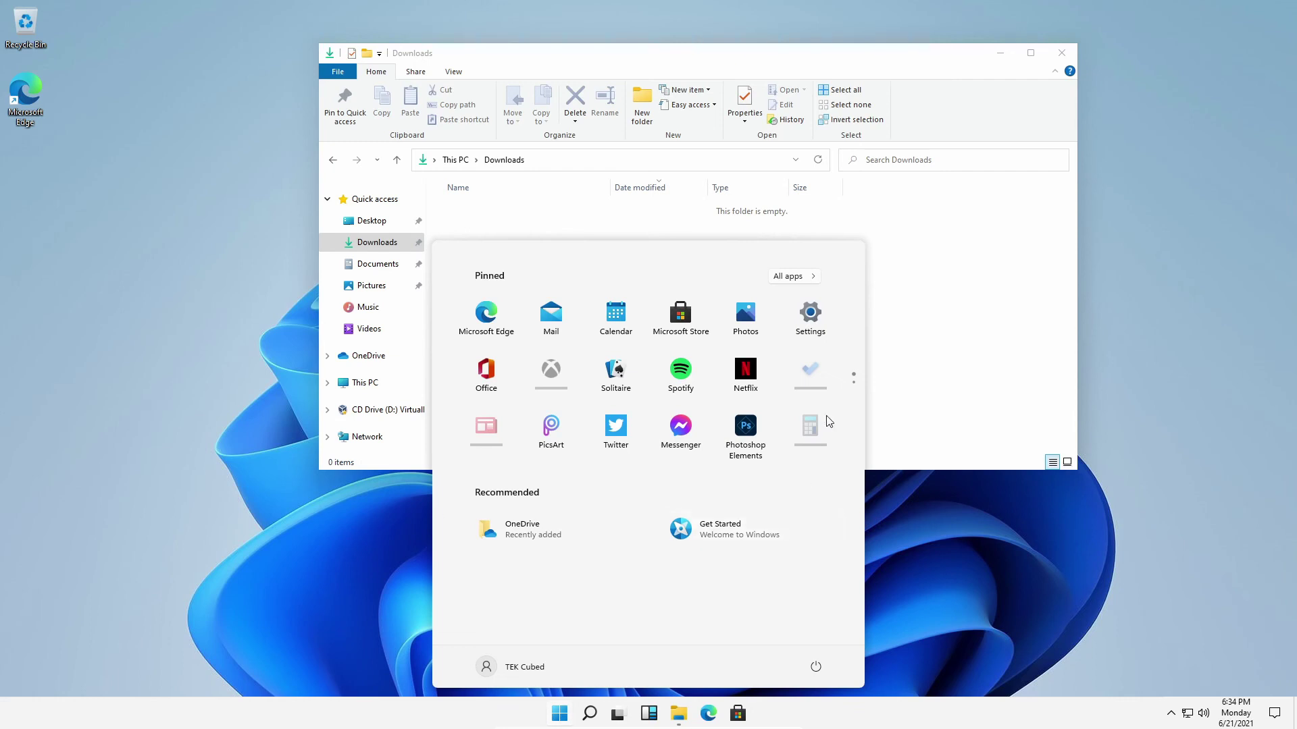
pyautogui.click(856, 392)
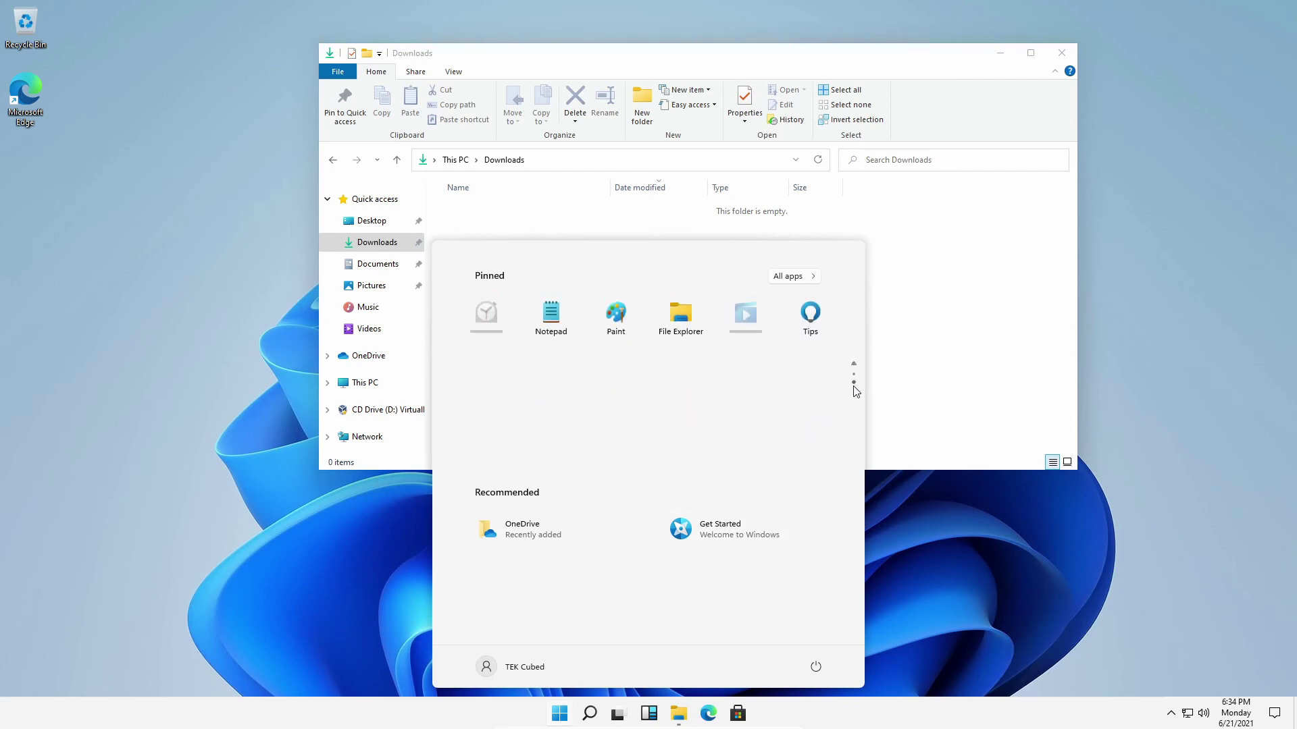
pyautogui.click(852, 371)
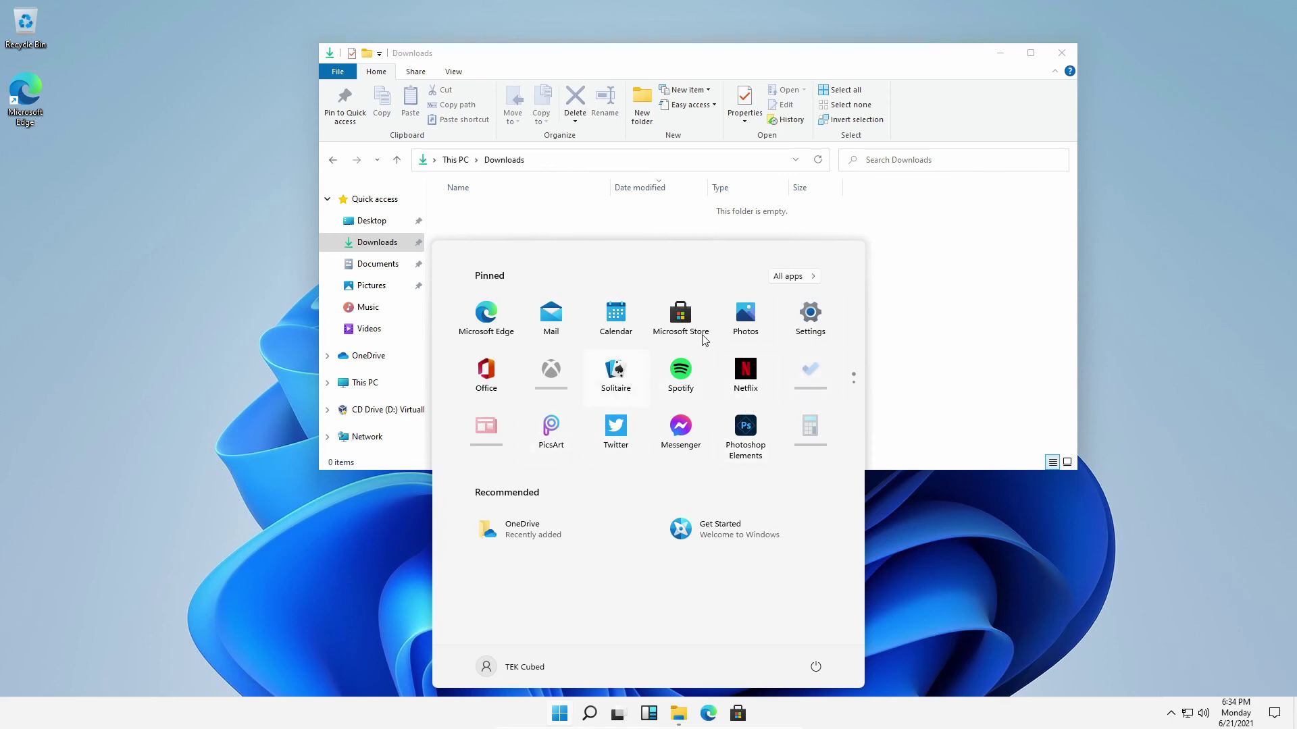
pyautogui.scroll(-1, 787, 385)
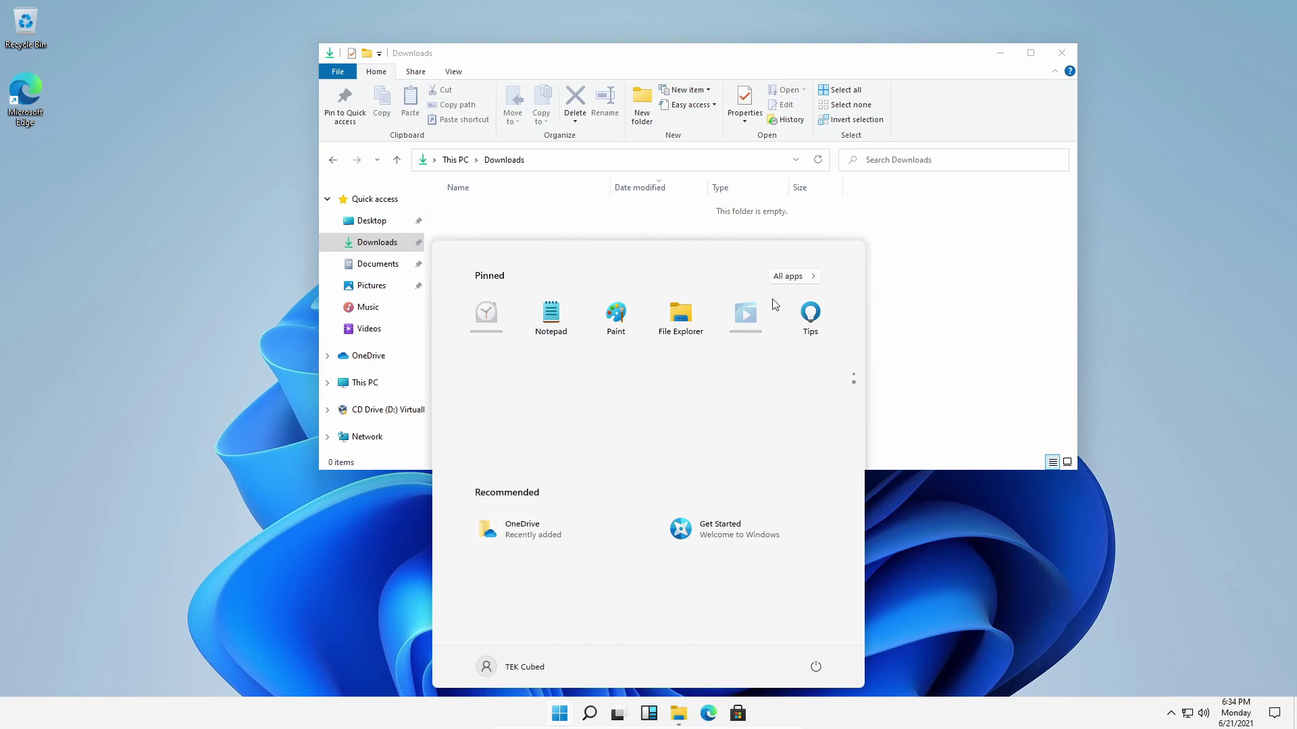
pyautogui.click(790, 277)
pyautogui.scroll(-10, 755, 424)
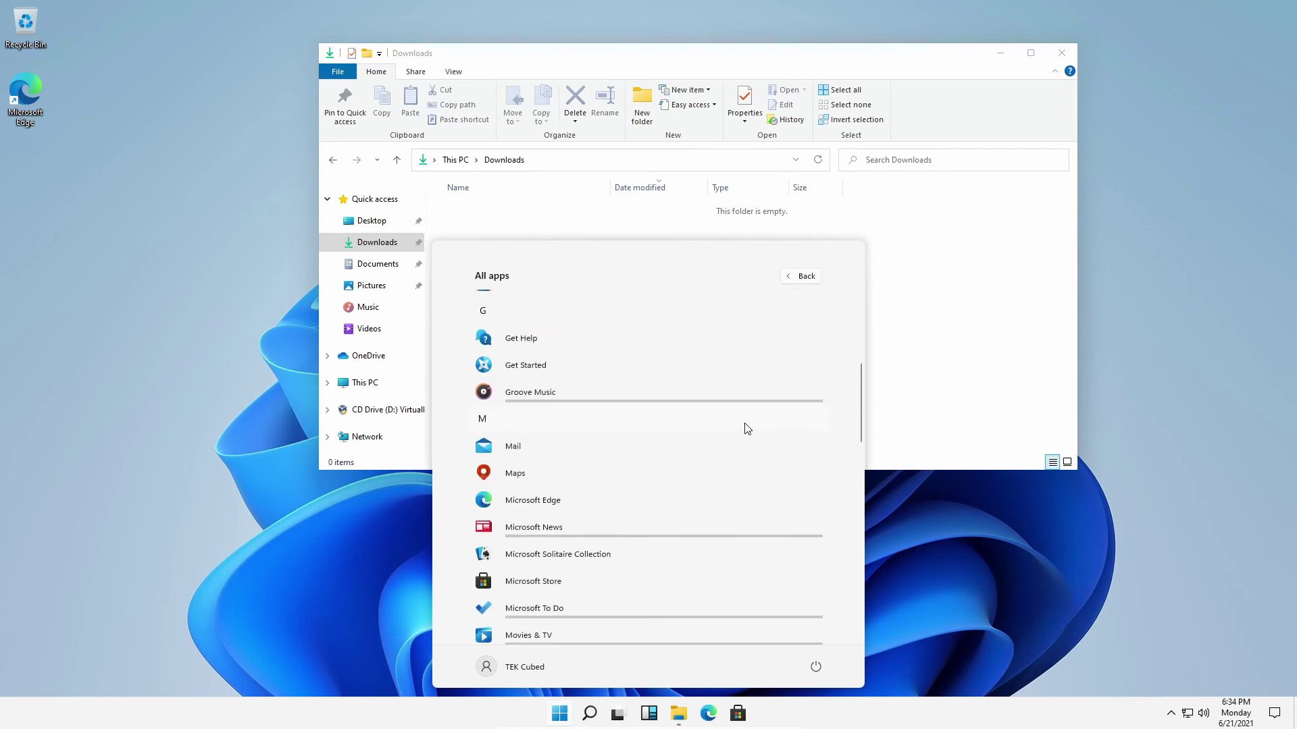
pyautogui.scroll(-8, 736, 432)
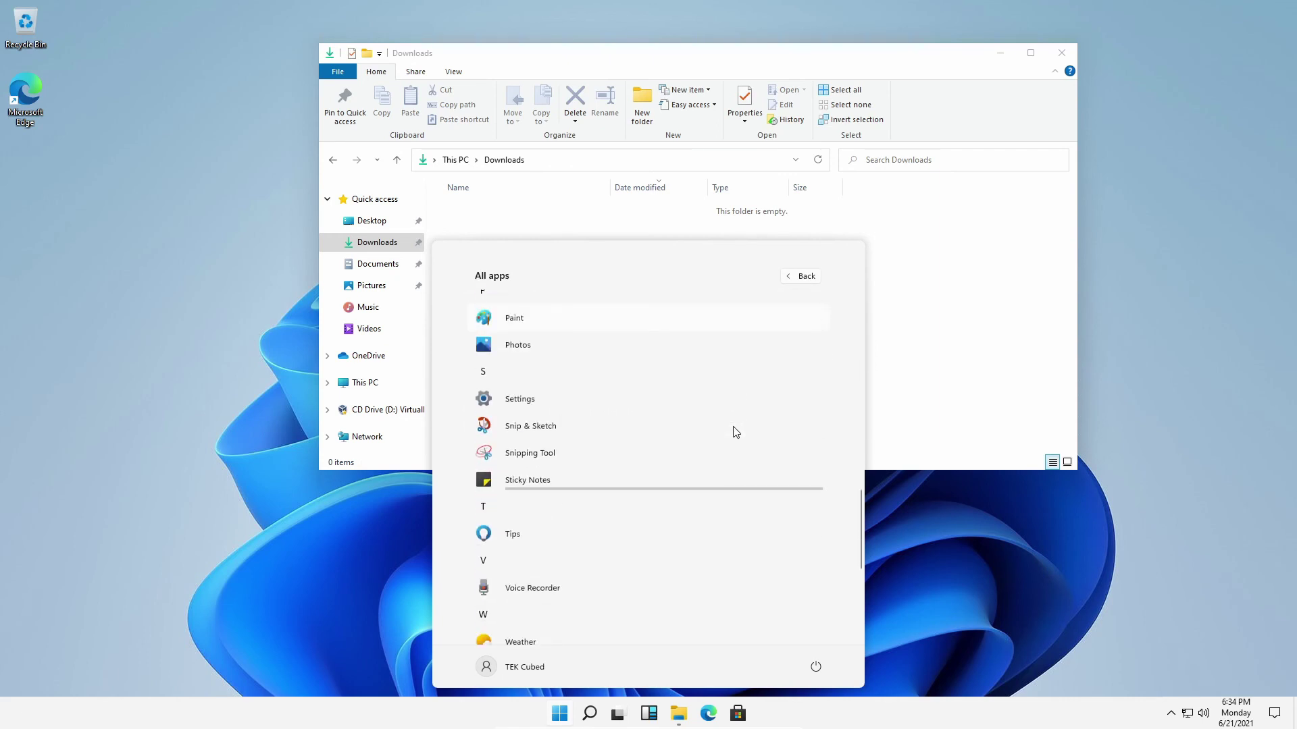
pyautogui.scroll(10, 707, 402)
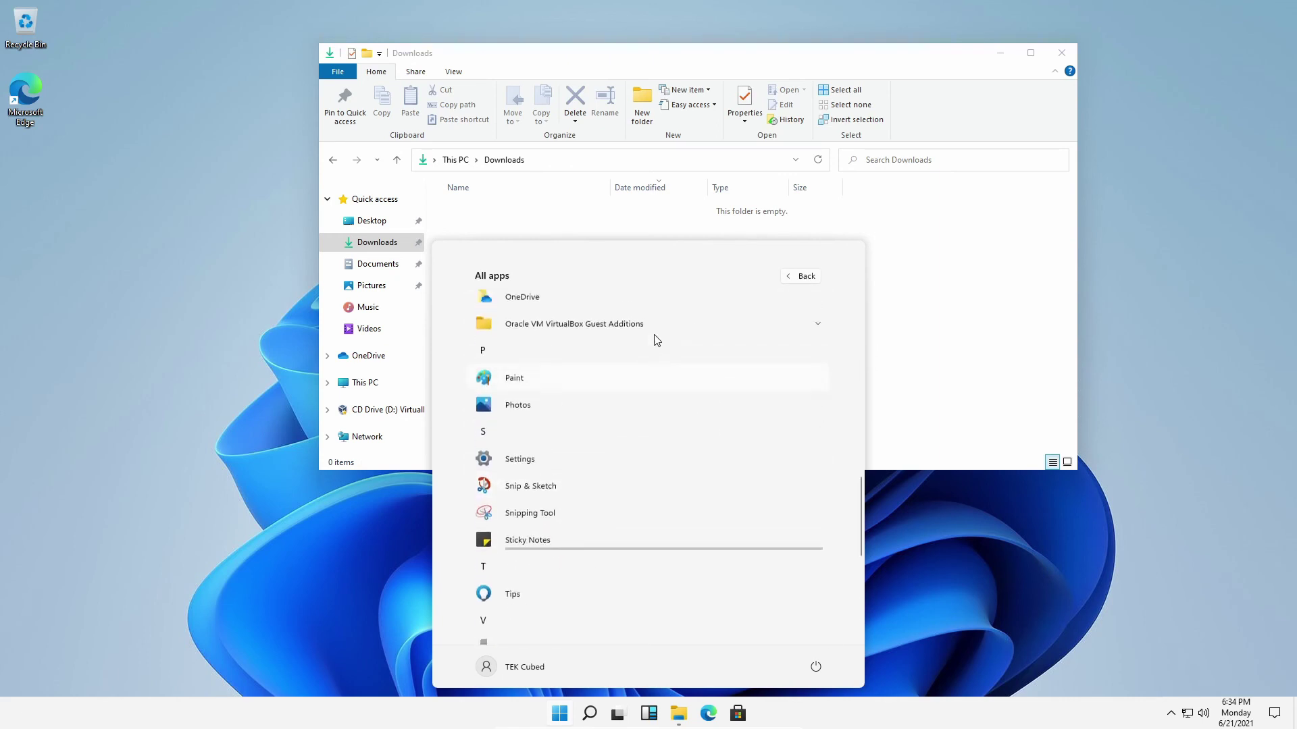
pyautogui.click(603, 524)
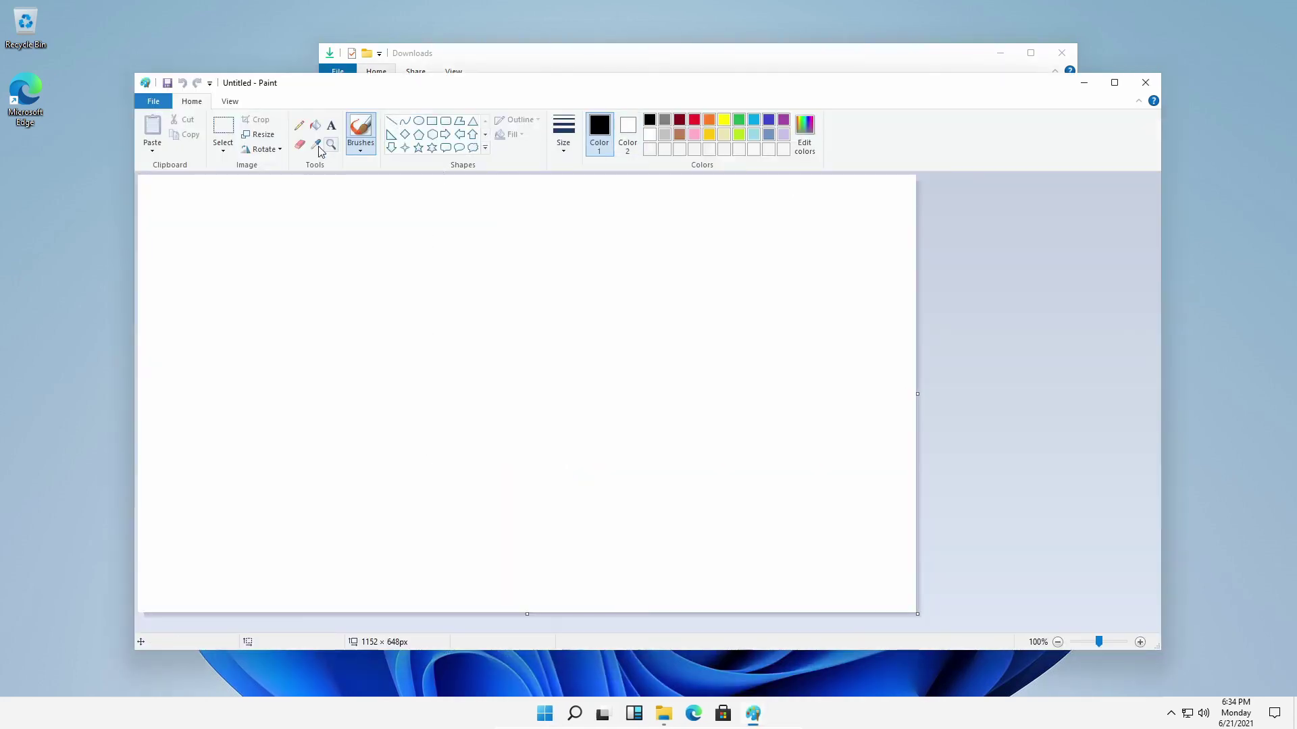
# Draw a freehand scribble across the canvas with the Pencil tool
pyautogui.click(301, 128)
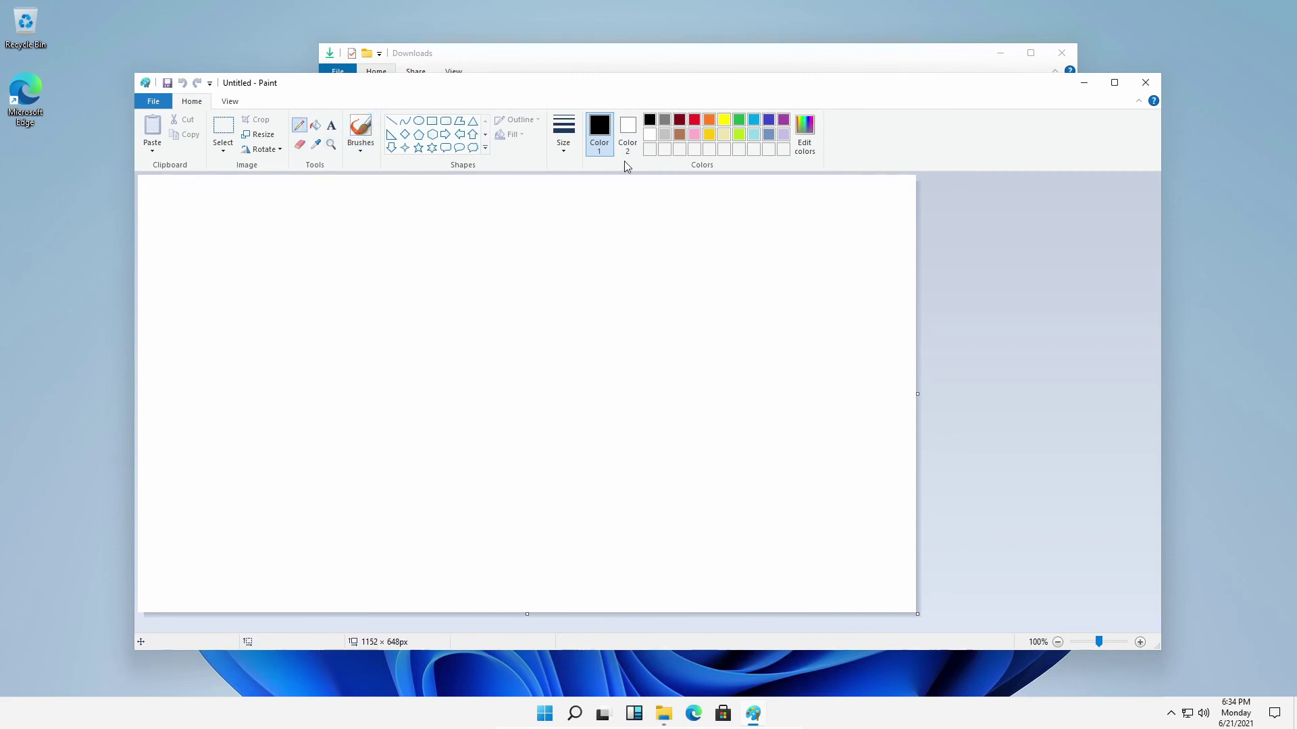
pyautogui.moveTo(446, 342)
pyautogui.mouseDown()
pyautogui.moveTo(590, 350)
pyautogui.moveTo(645, 315)
pyautogui.moveTo(434, 304)
pyautogui.moveTo(382, 278)
pyautogui.moveTo(202, 342)
pyautogui.moveTo(303, 302)
pyautogui.moveTo(267, 345)
pyautogui.mouseUp()
pyautogui.moveTo(427, 406); pyautogui.dragTo(439, 409)
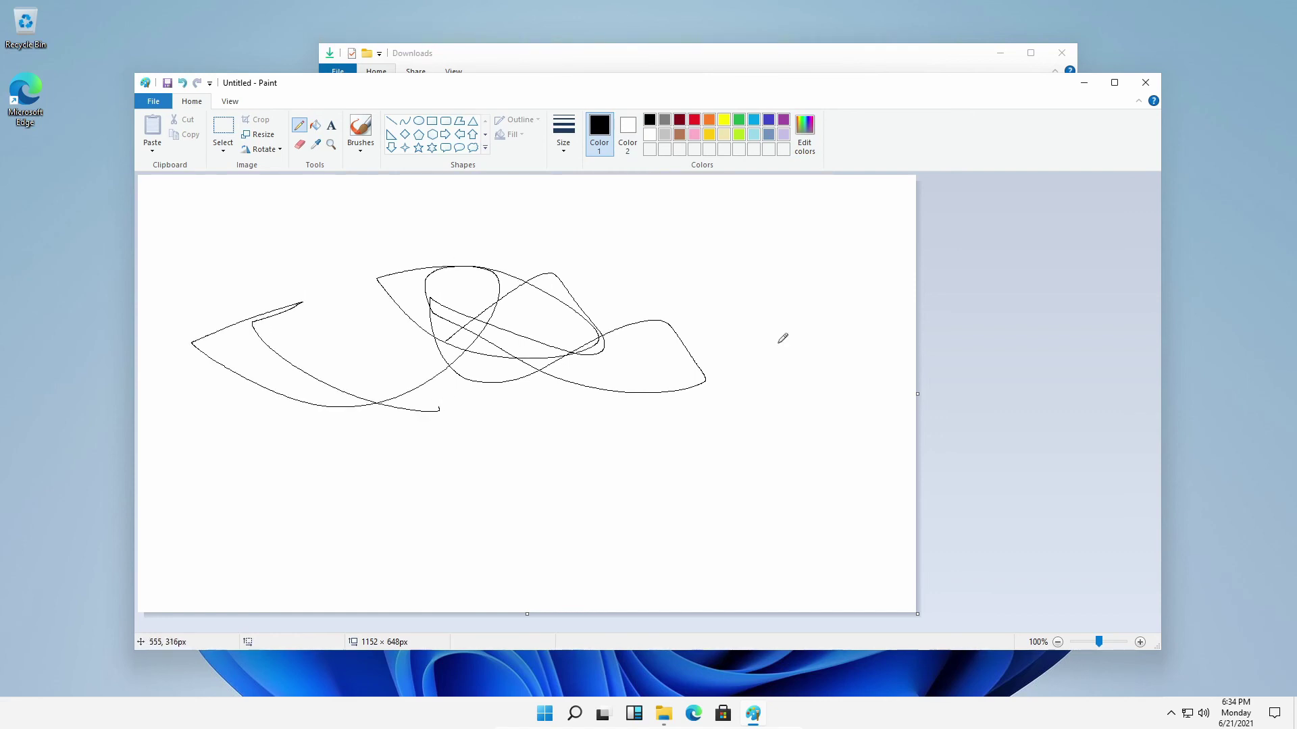
# Close Paint, choosing Don't Save for the Untitled drawing
pyautogui.click(1148, 94)
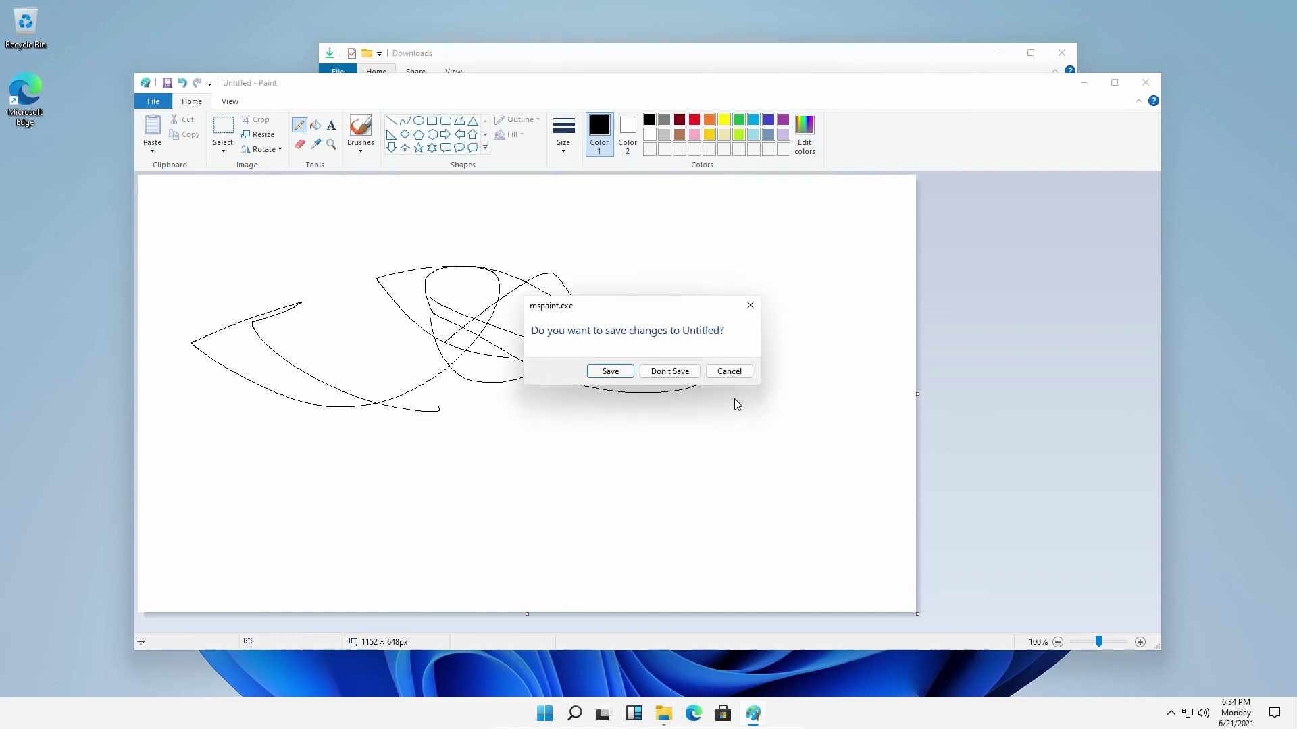
pyautogui.moveTo(669, 314); pyautogui.dragTo(692, 341)
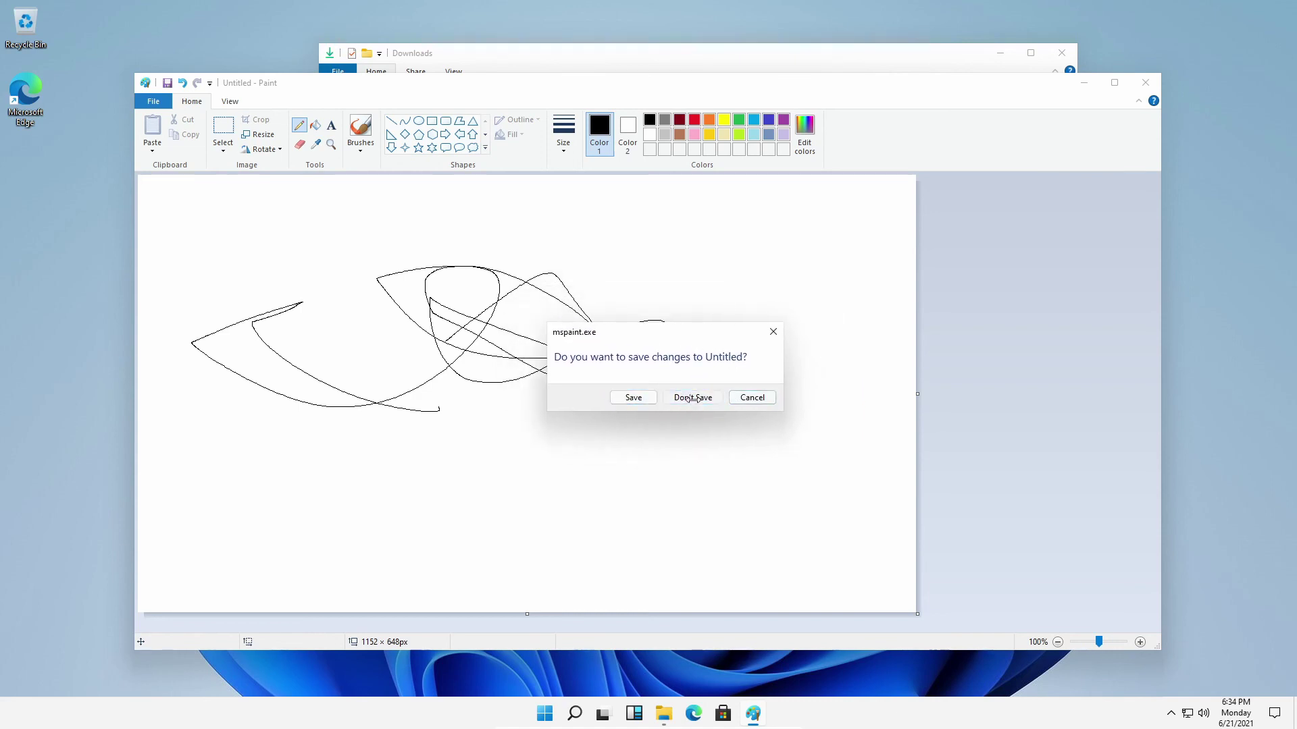
pyautogui.click(693, 400)
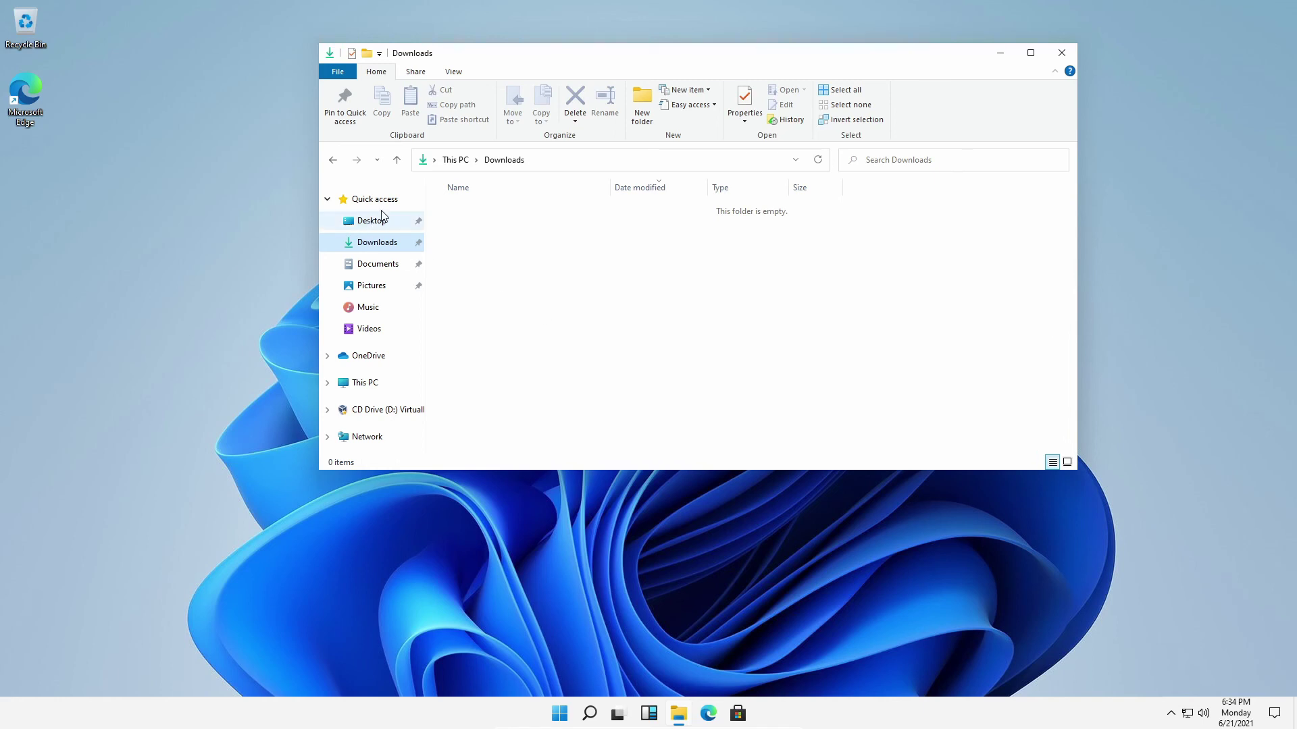
# Open Pictures from This PC and check its Camera Roll and Saved Pictures folders
pyautogui.click(382, 230)
pyautogui.click(376, 381)
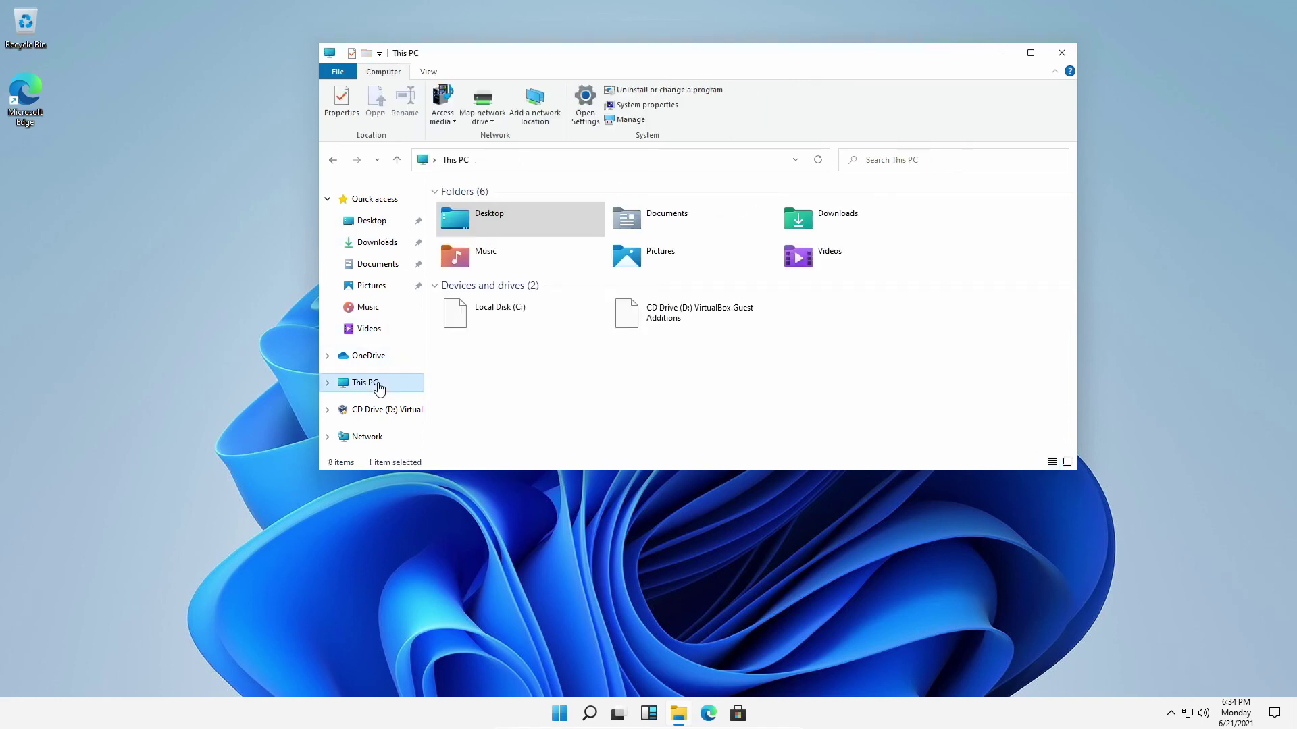
pyautogui.doubleClick(703, 263)
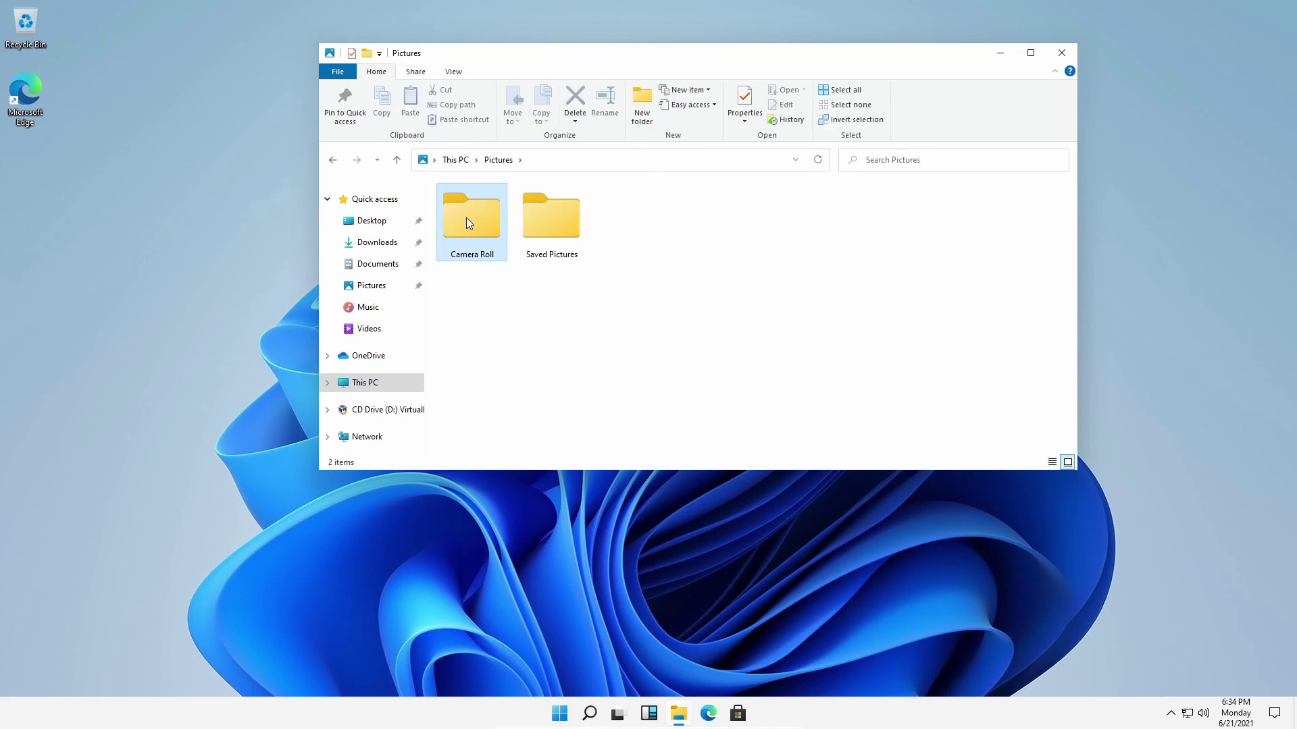
pyautogui.click(470, 222)
pyautogui.doubleClick(468, 217)
pyautogui.click(333, 160)
pyautogui.click(536, 225)
pyautogui.doubleClick(536, 225)
pyautogui.click(333, 160)
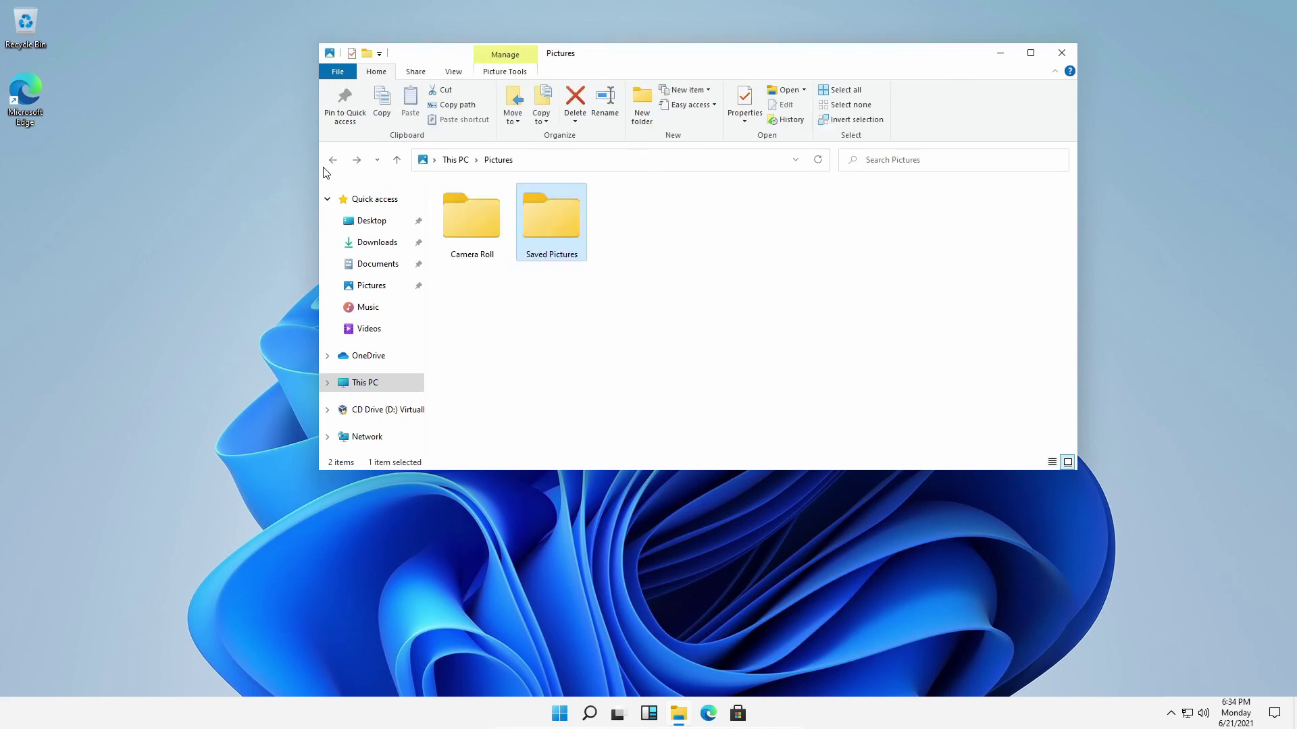
# Check the Documents and Downloads folders, ending back at This PC
pyautogui.click(456, 160)
pyautogui.doubleClick(715, 233)
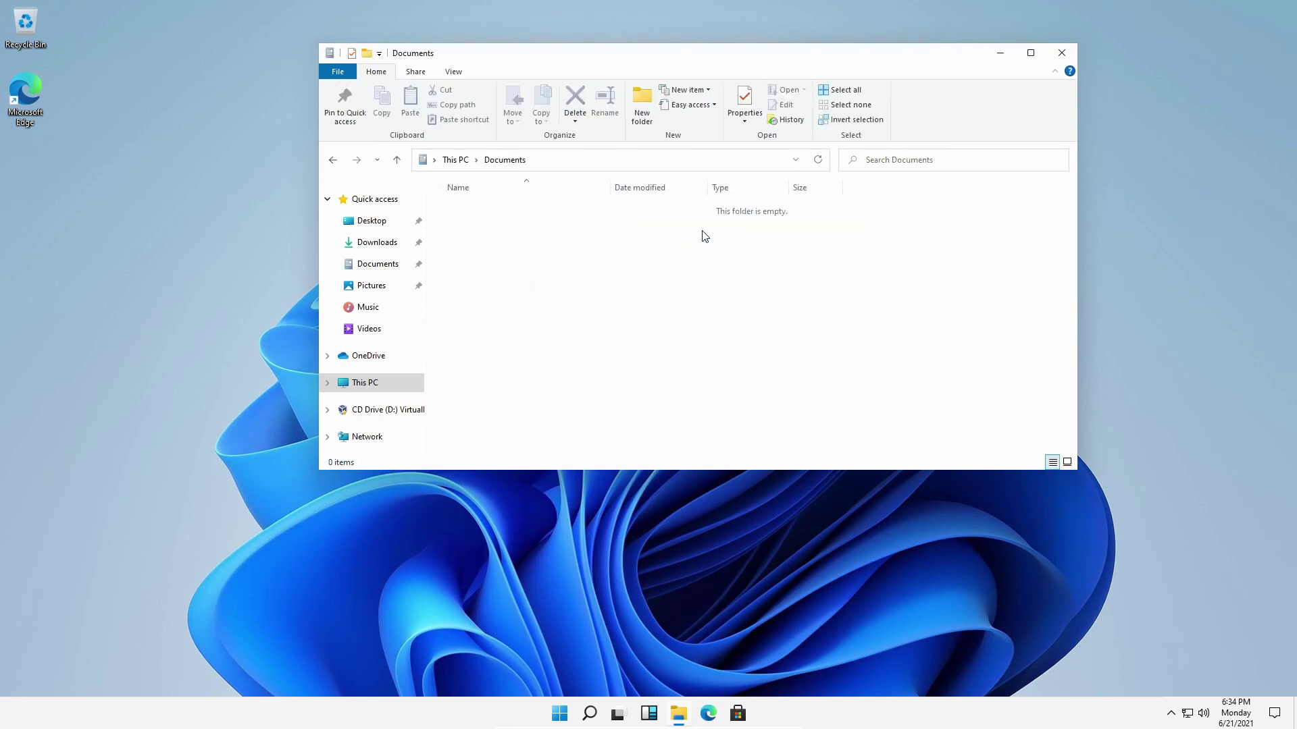
pyautogui.click(331, 160)
pyautogui.doubleClick(836, 229)
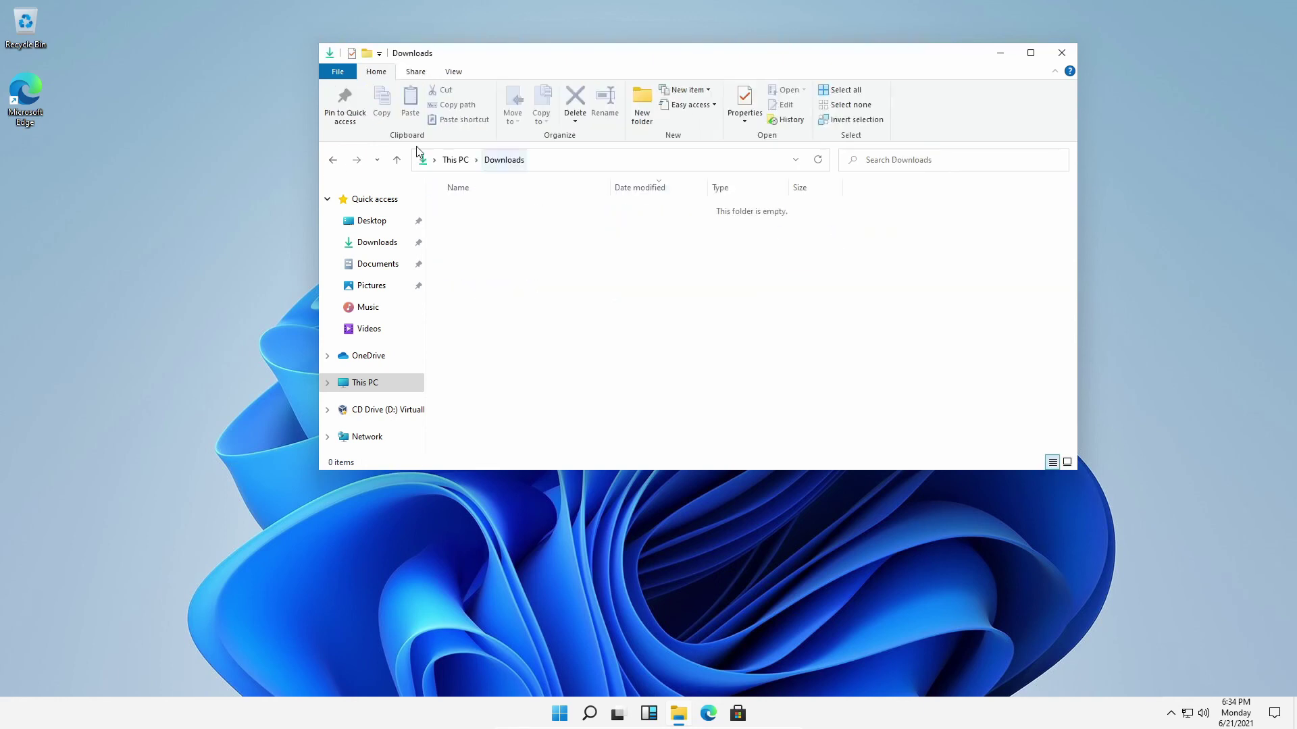
pyautogui.click(340, 160)
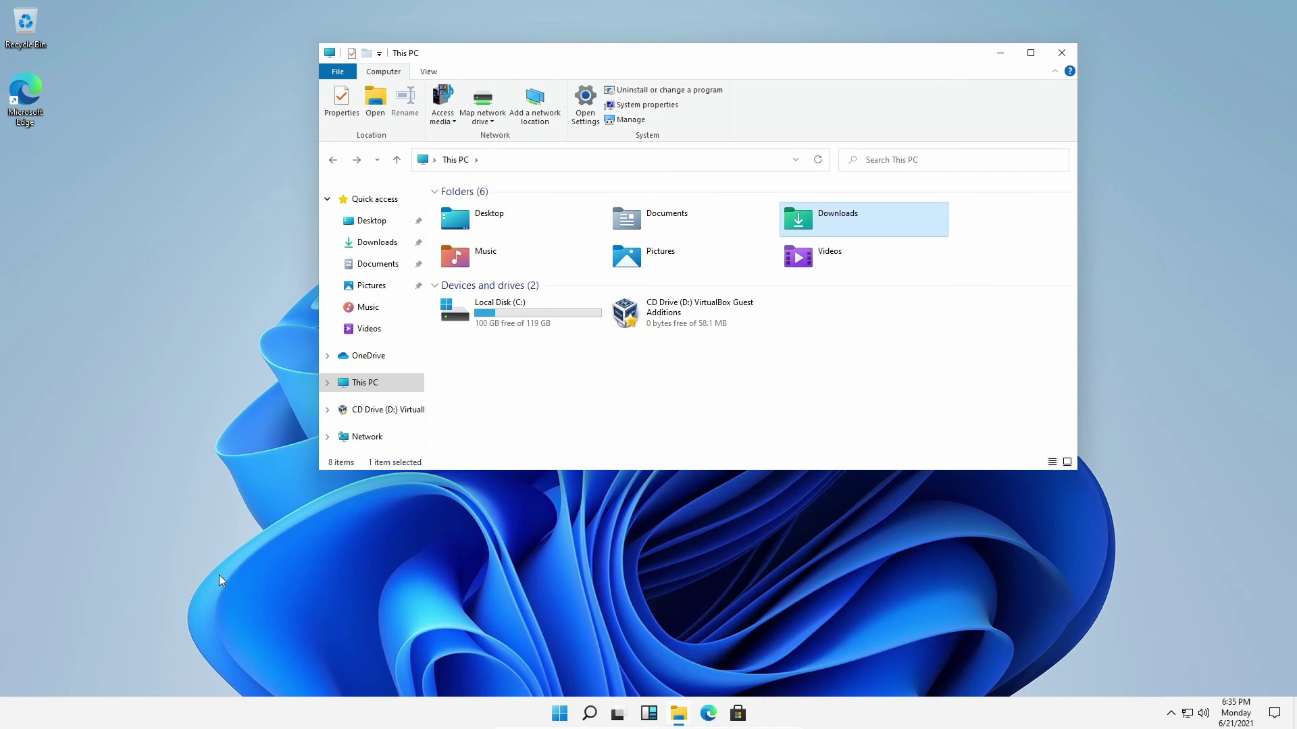
pyautogui.rightClick(120, 421)
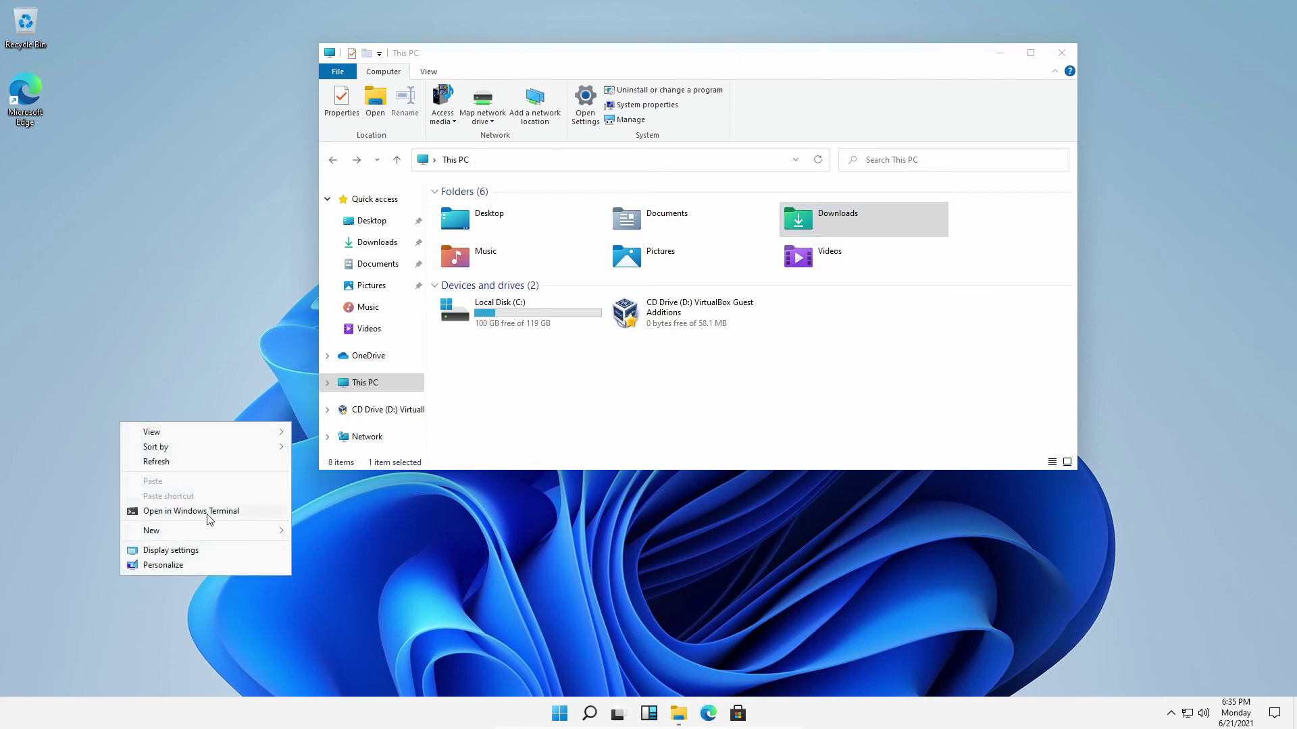
pyautogui.moveTo(205, 538)
pyautogui.click(618, 718)
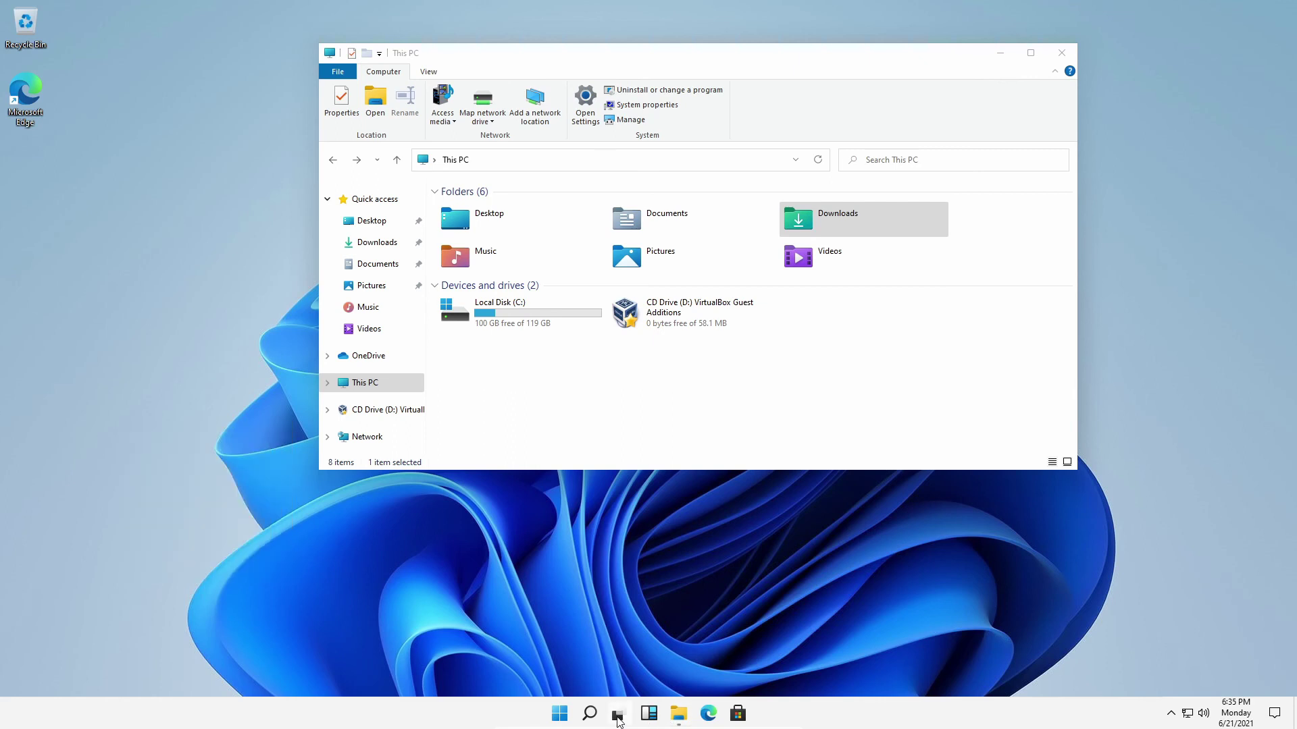
pyautogui.click(618, 718)
pyautogui.click(618, 716)
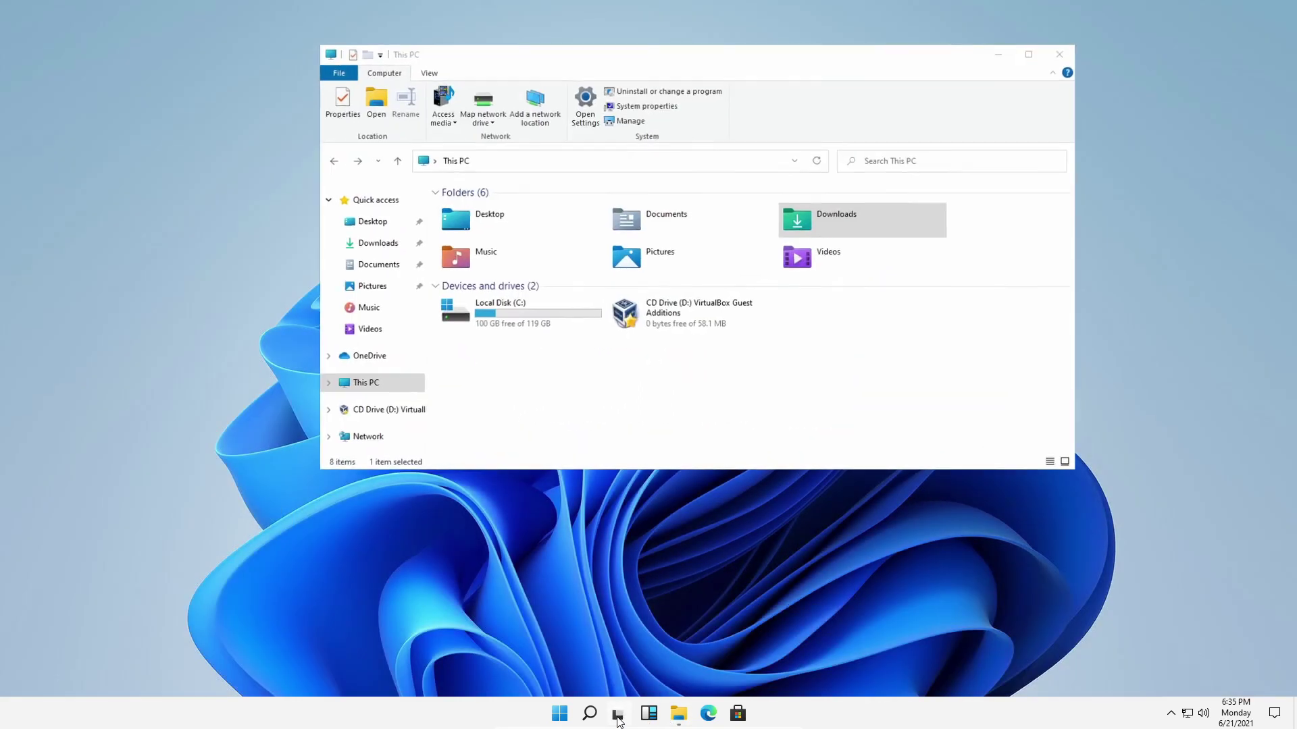
pyautogui.click(650, 716)
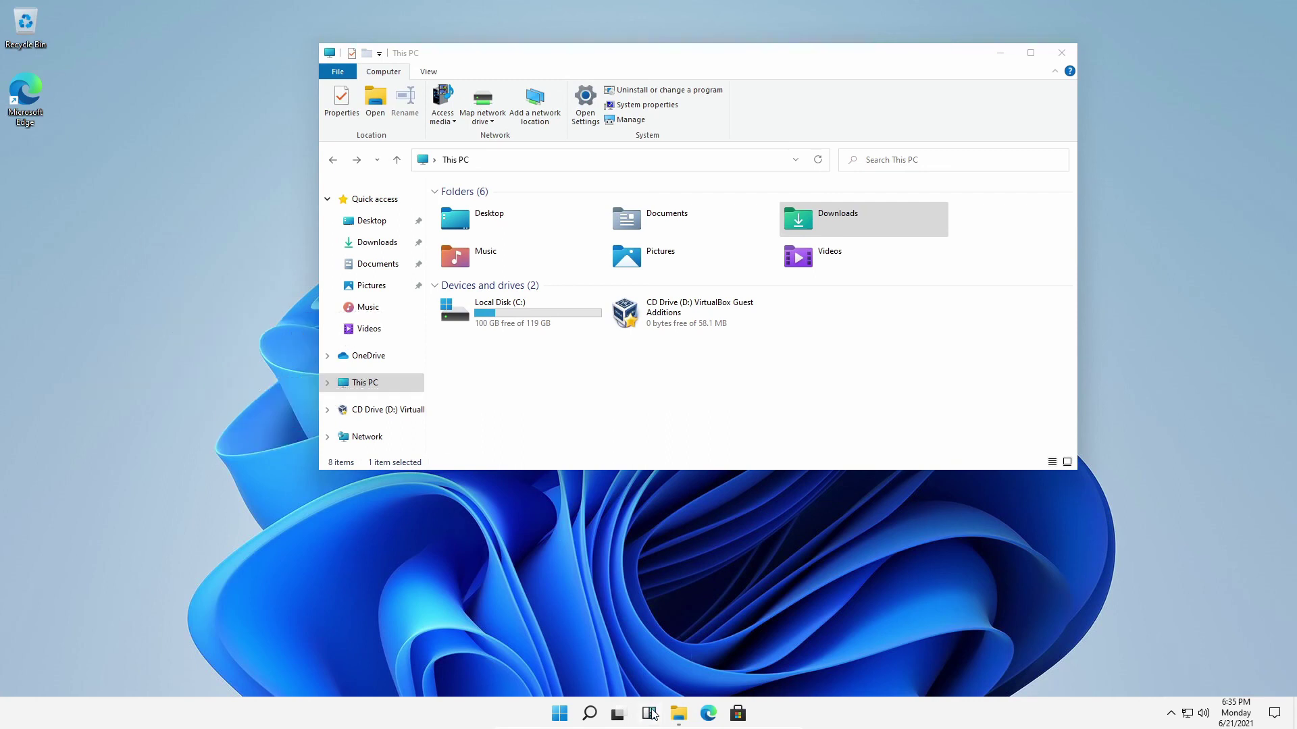
pyautogui.click(735, 714)
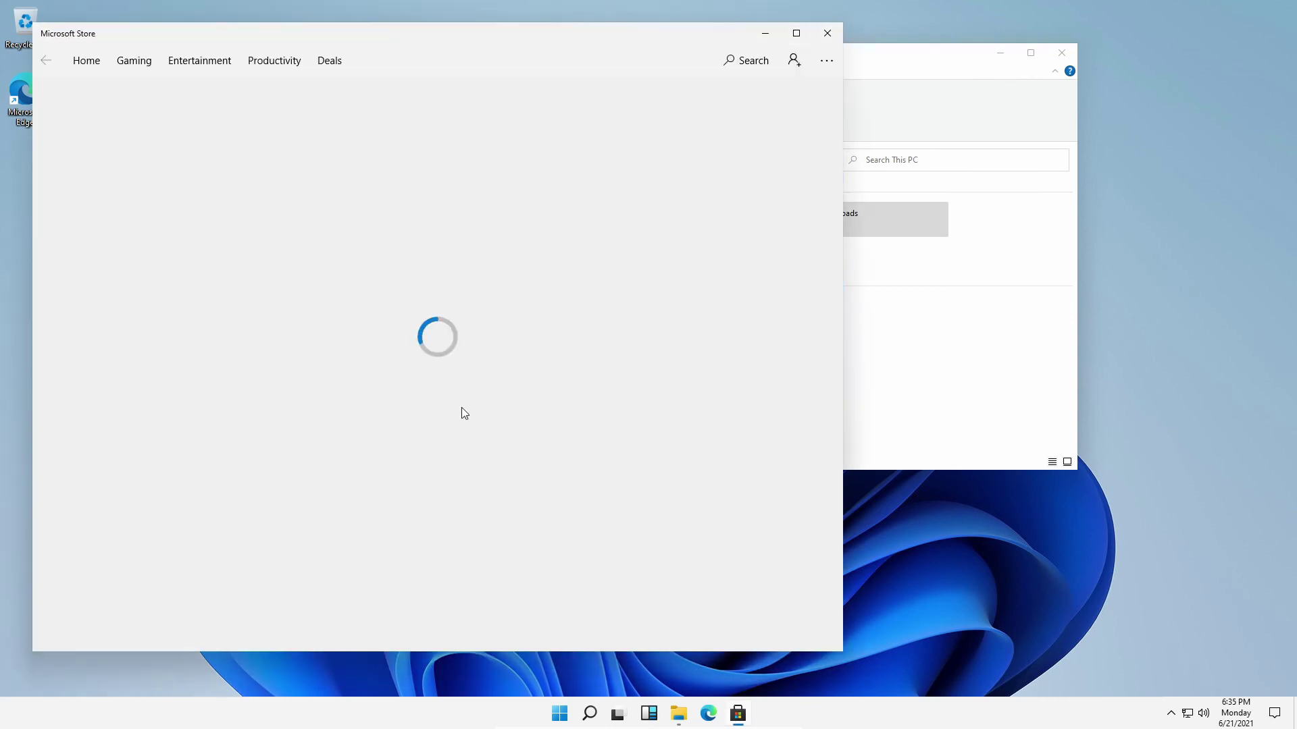
pyautogui.moveTo(145, 38); pyautogui.dragTo(377, 44)
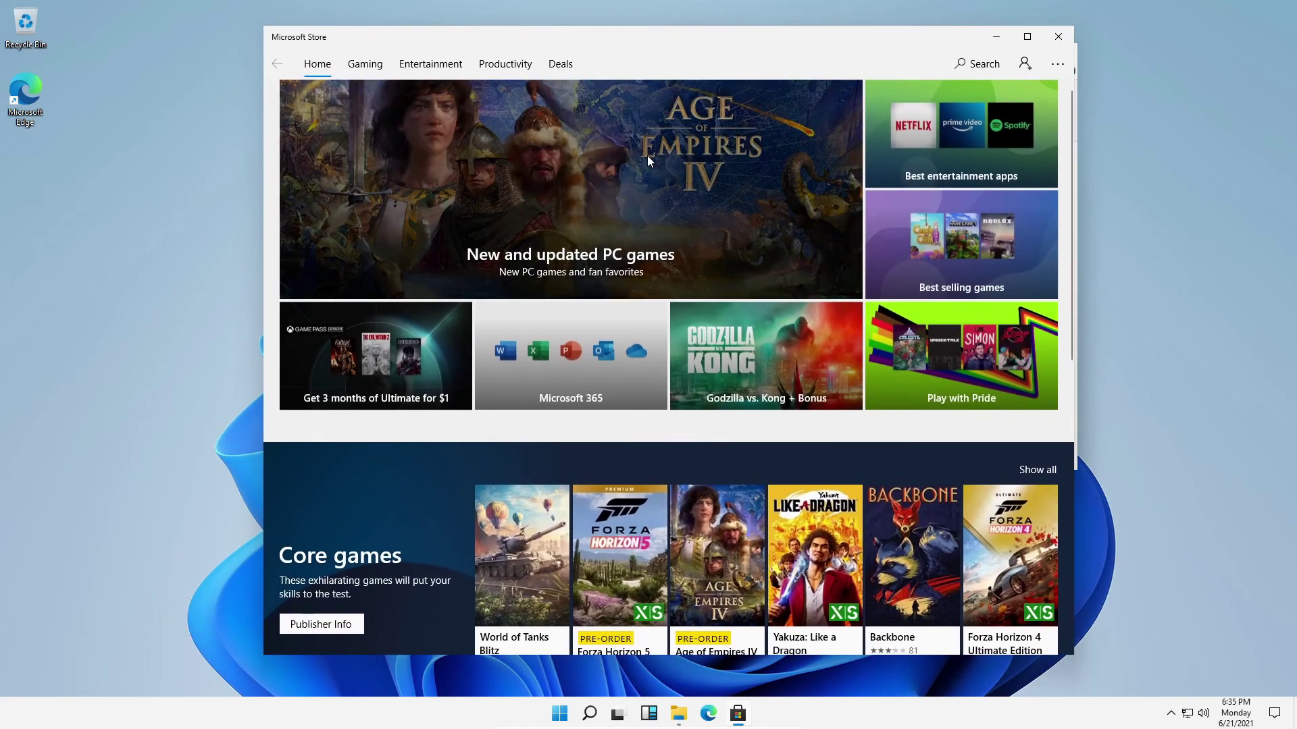
pyautogui.scroll(-10, 688, 156)
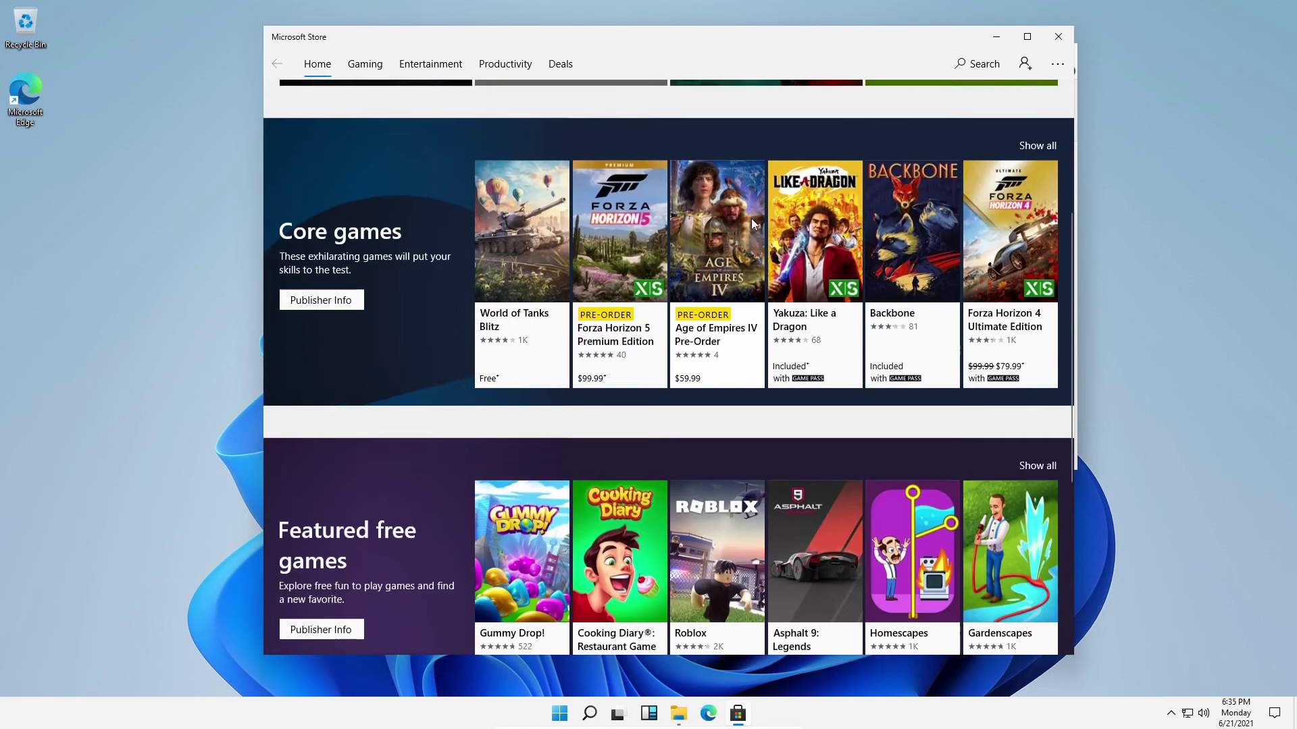
pyautogui.scroll(-8, 745, 226)
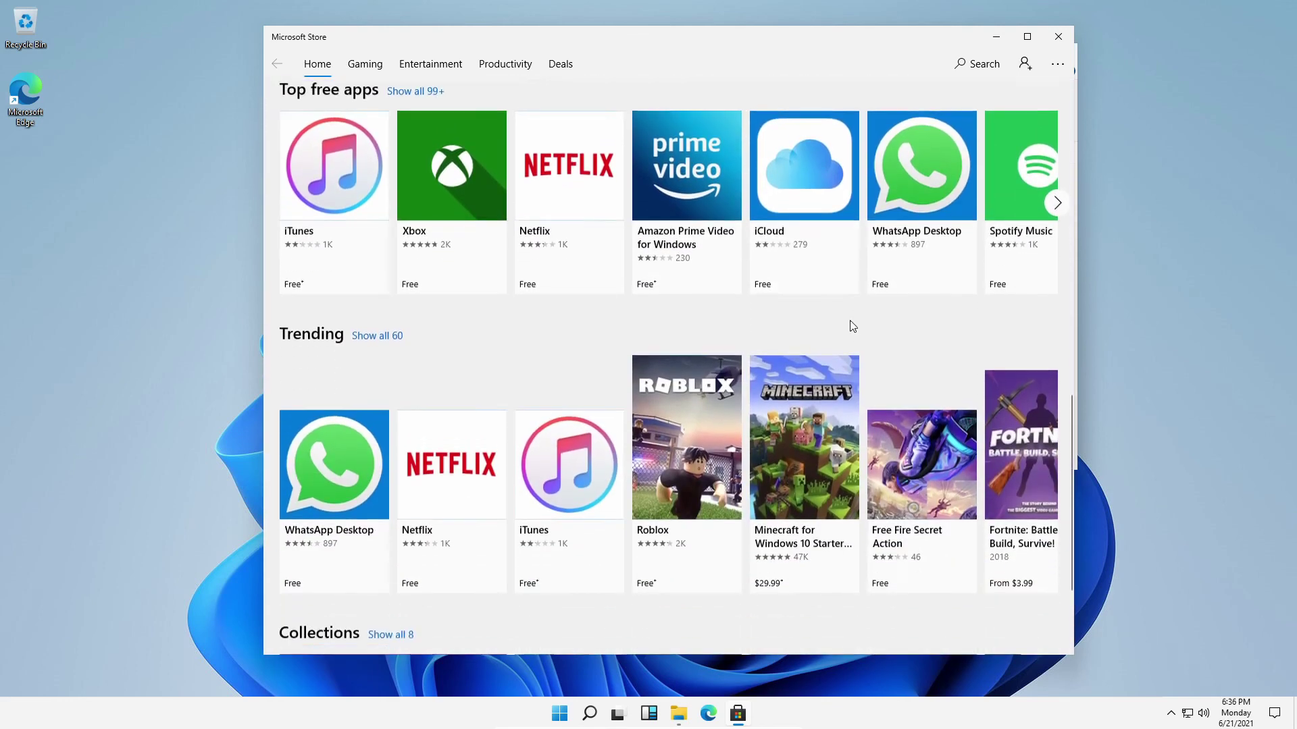
pyautogui.scroll(12, 601, 435)
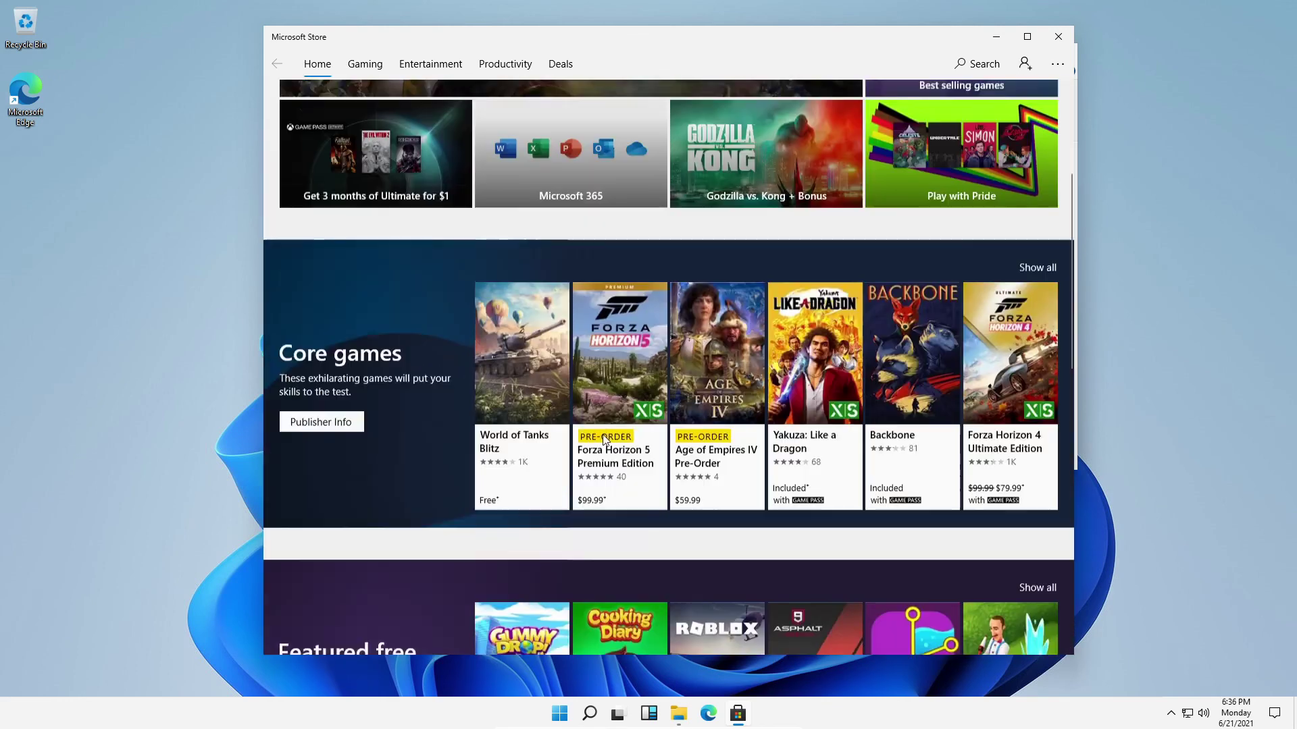
pyautogui.scroll(5, 604, 439)
pyautogui.click(383, 64)
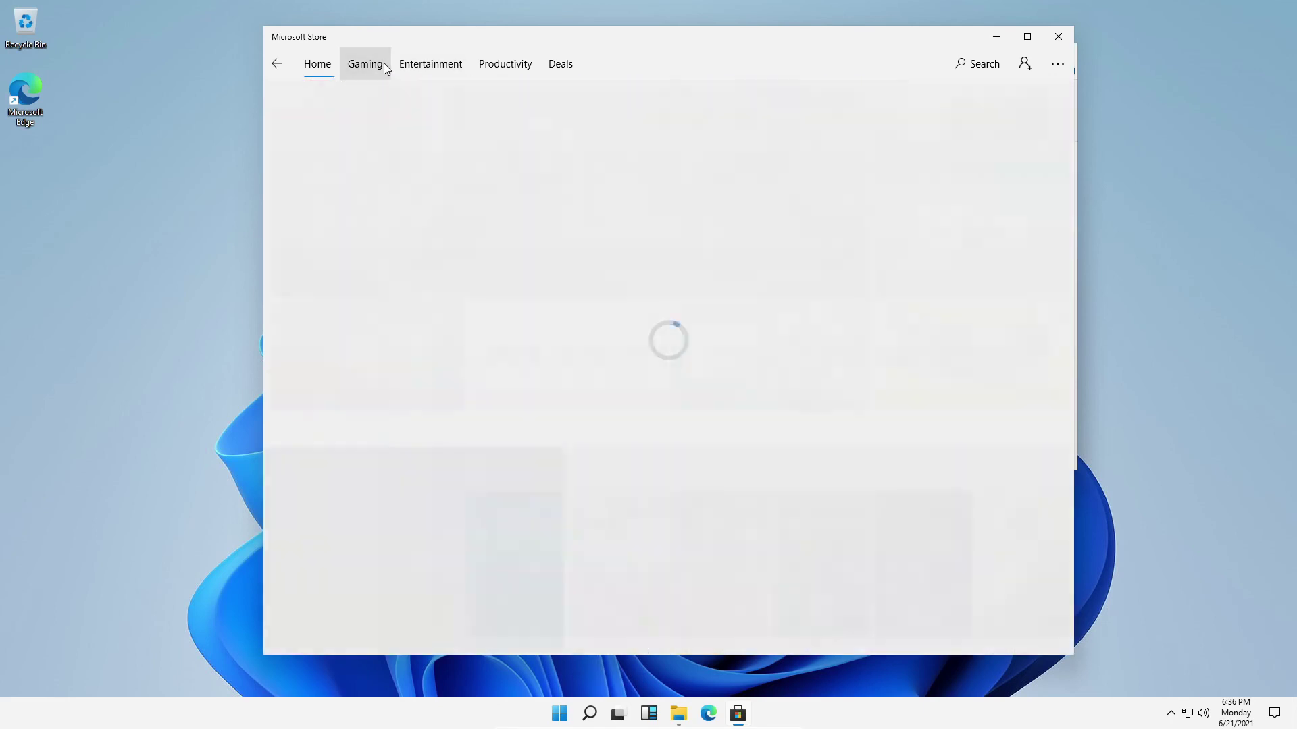
pyautogui.scroll(-7, 605, 203)
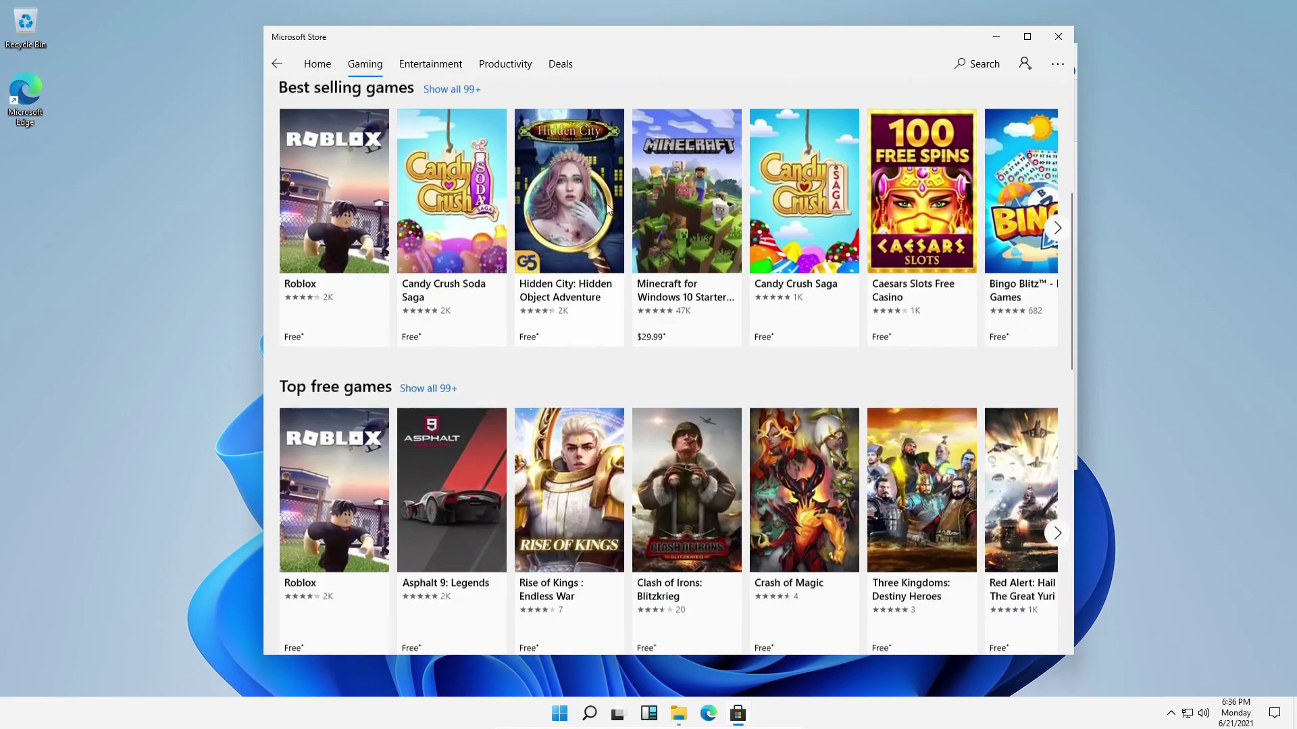
pyautogui.scroll(-5, 615, 194)
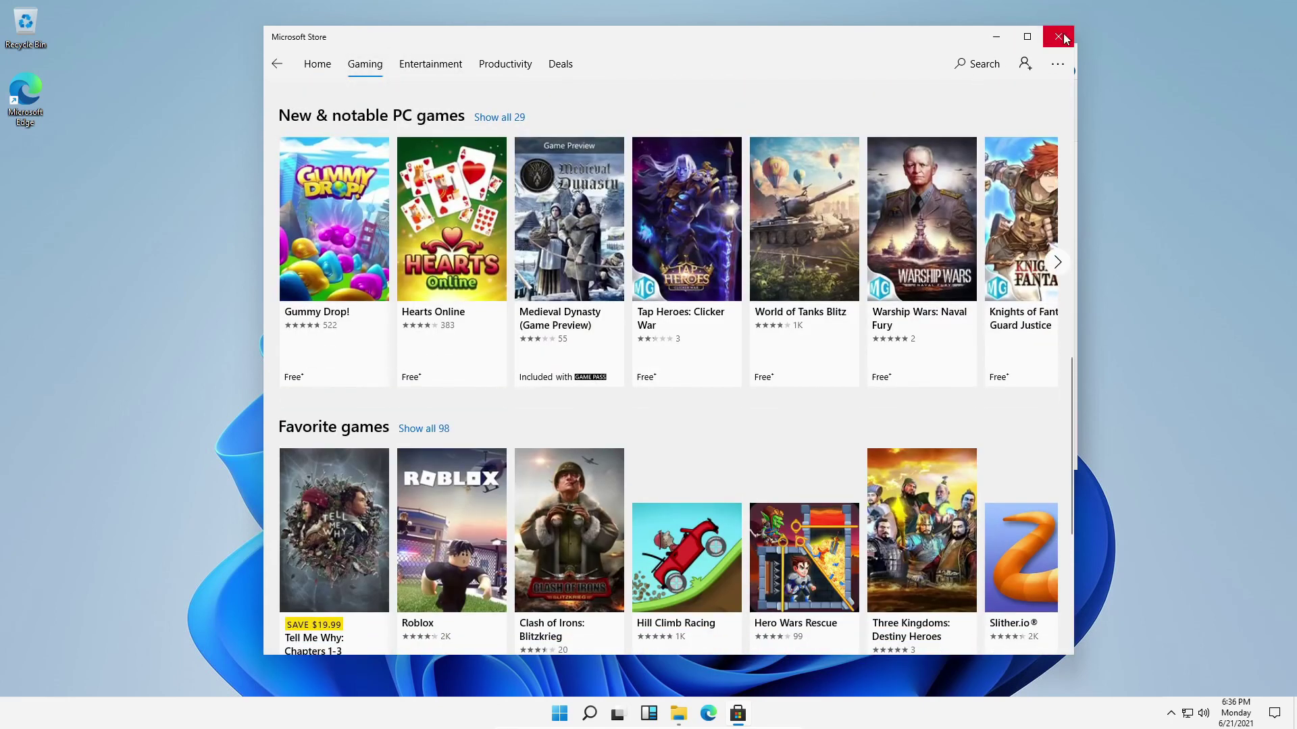
pyautogui.click(1059, 37)
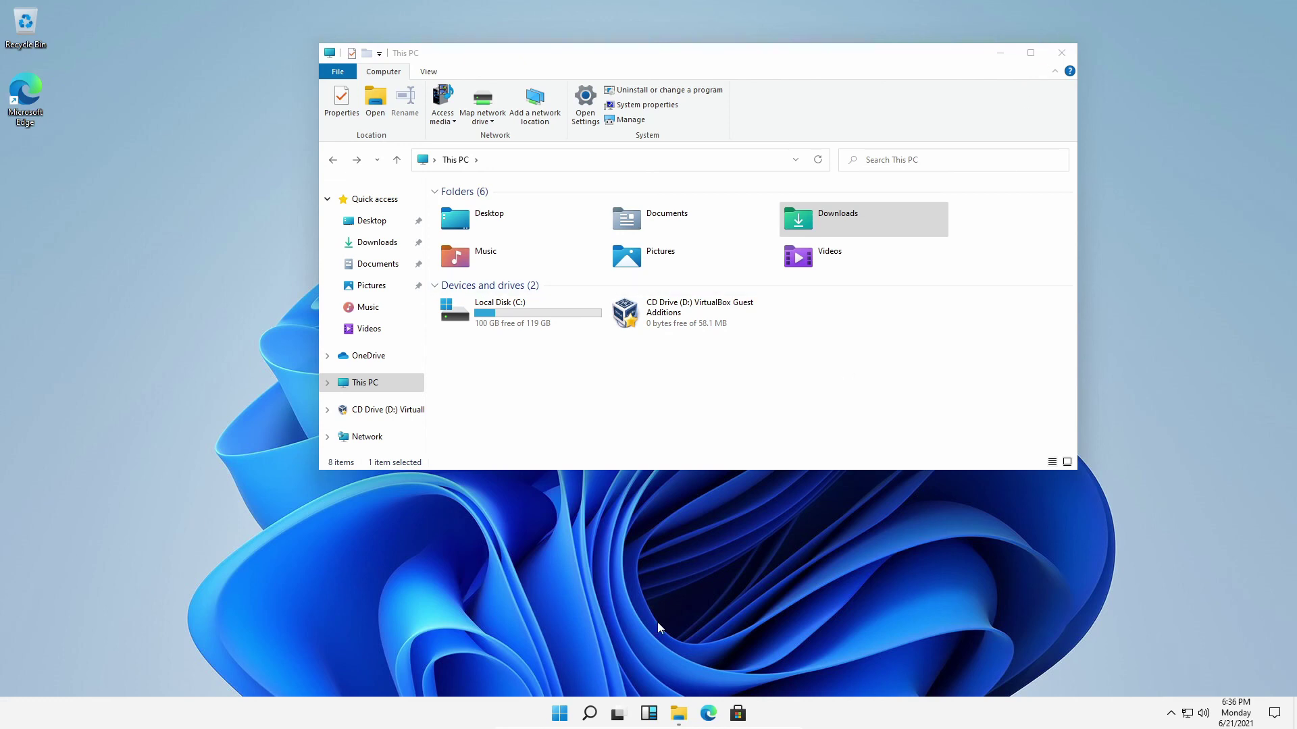
# Create Desktop 2 in Task View, switch to it, then return to Desktop 1
pyautogui.click(618, 714)
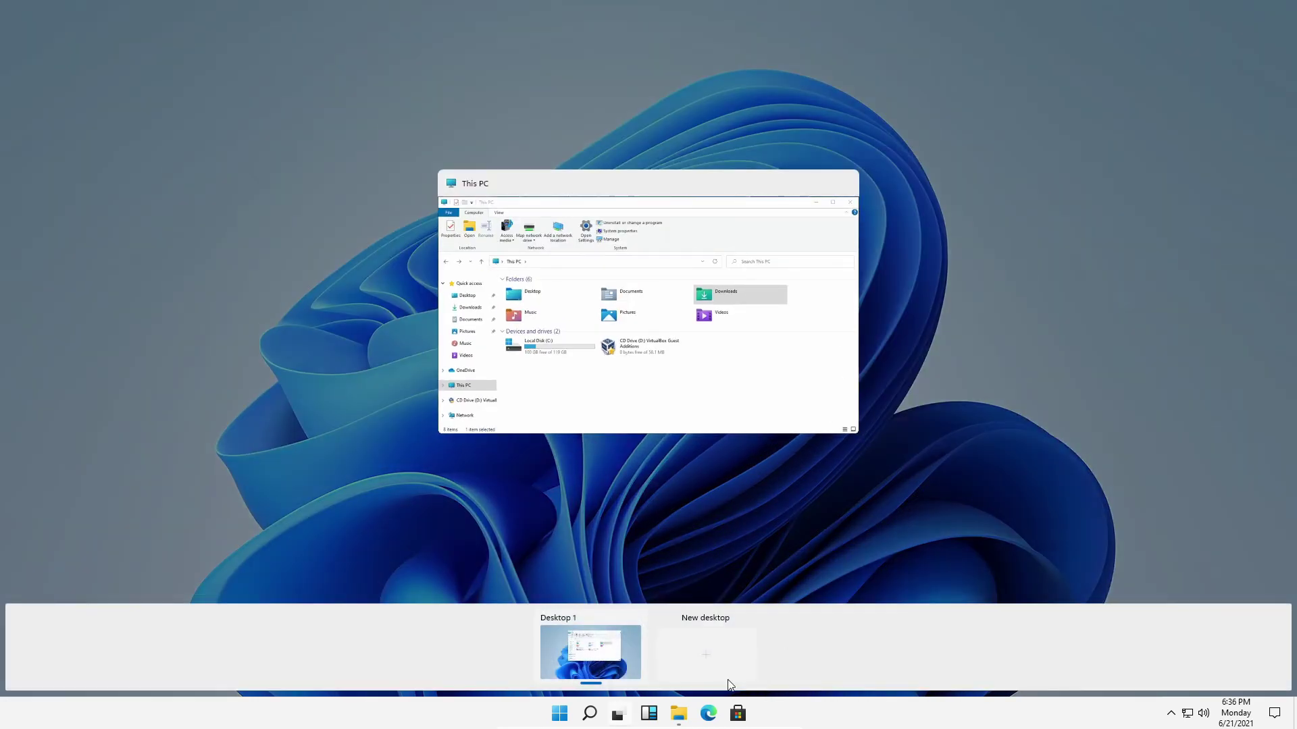
pyautogui.click(715, 665)
pyautogui.click(643, 654)
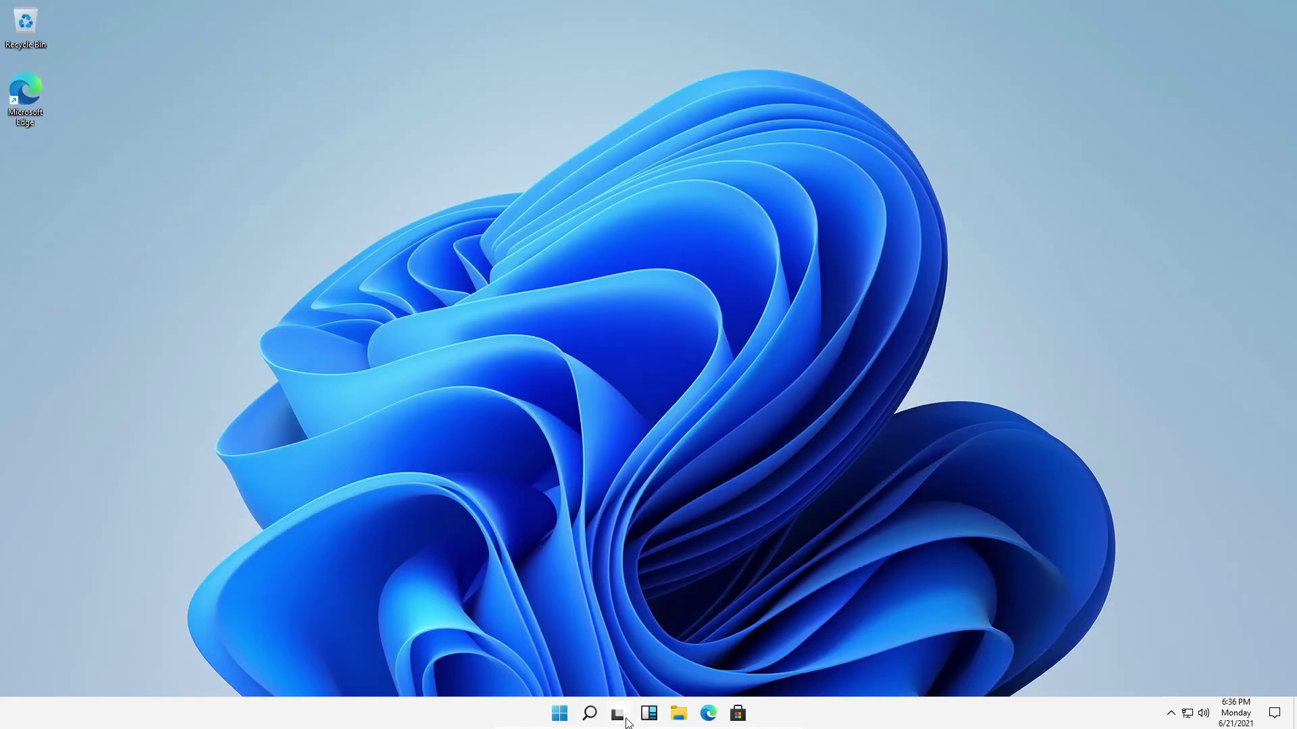
pyautogui.click(618, 714)
pyautogui.click(557, 658)
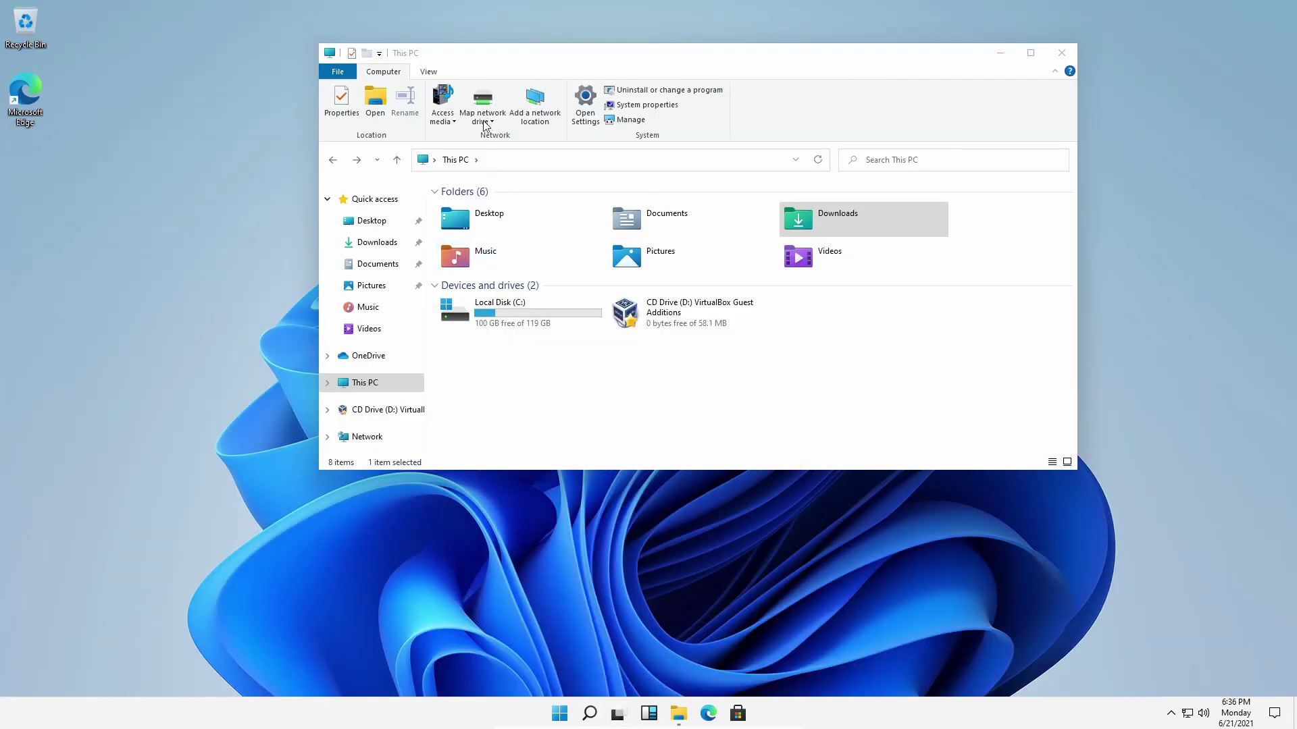
# Open Start's All apps list and scroll through the installed apps
pyautogui.click(559, 713)
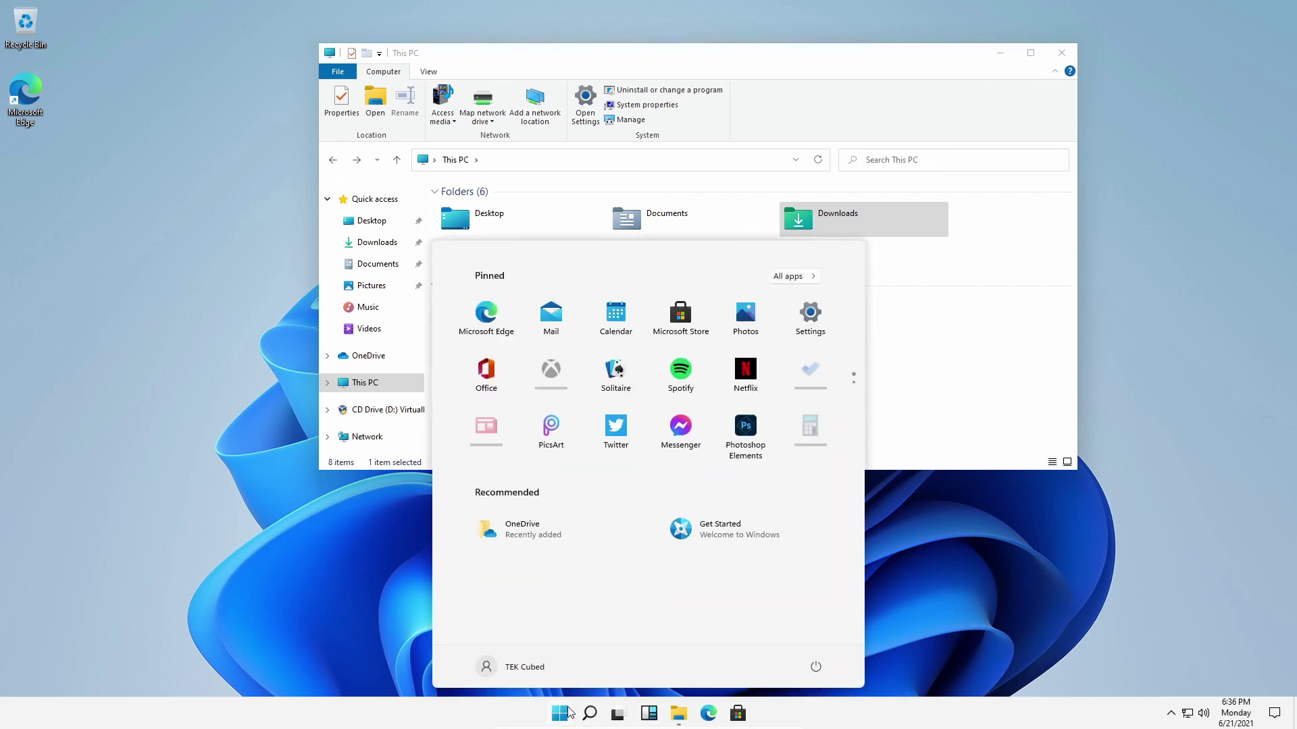
pyautogui.click(792, 276)
pyautogui.scroll(-10, 758, 444)
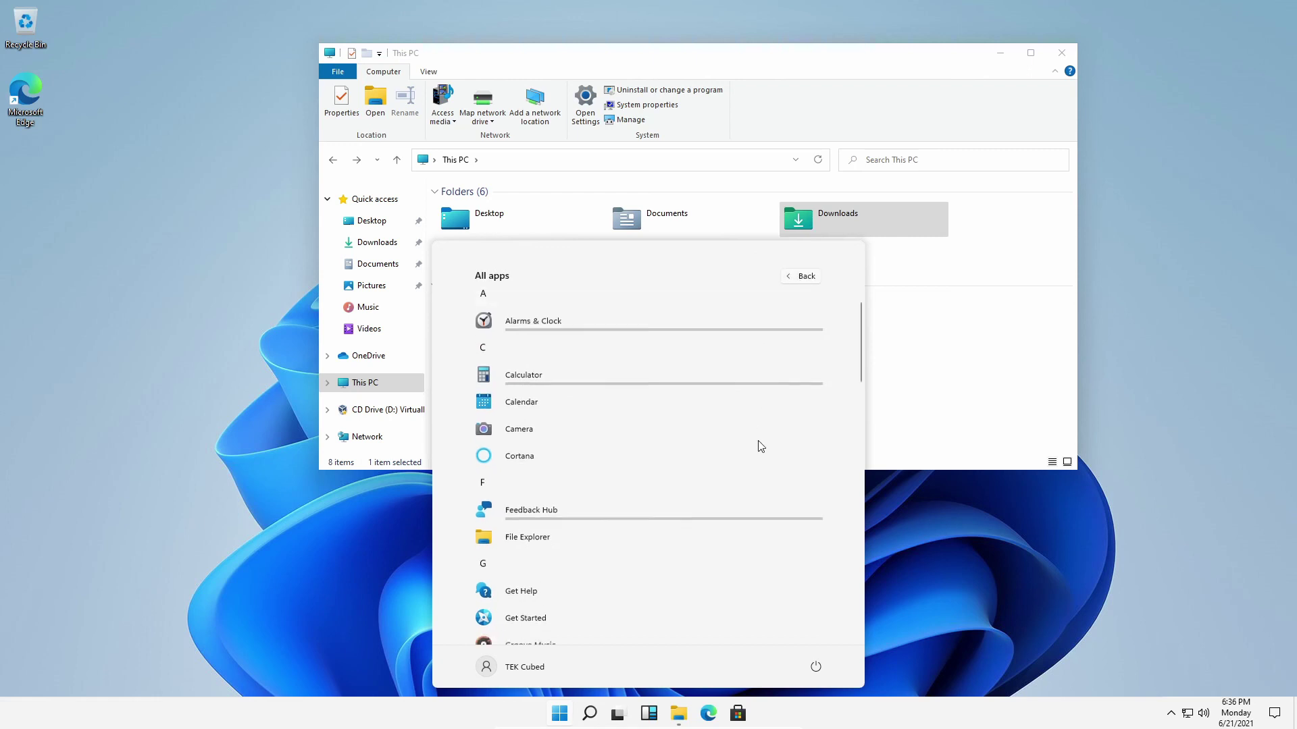
pyautogui.scroll(-1, 777, 437)
pyautogui.scroll(-5, 784, 436)
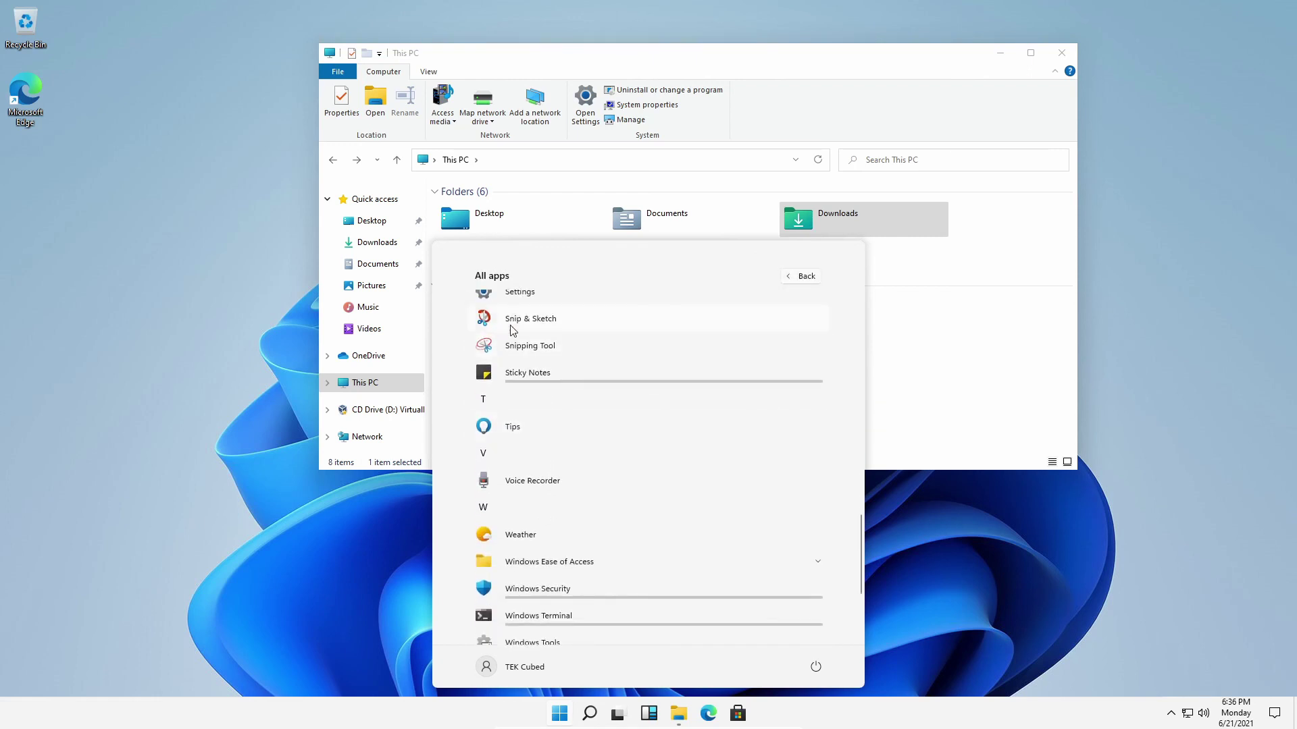
pyautogui.scroll(-2, 662, 466)
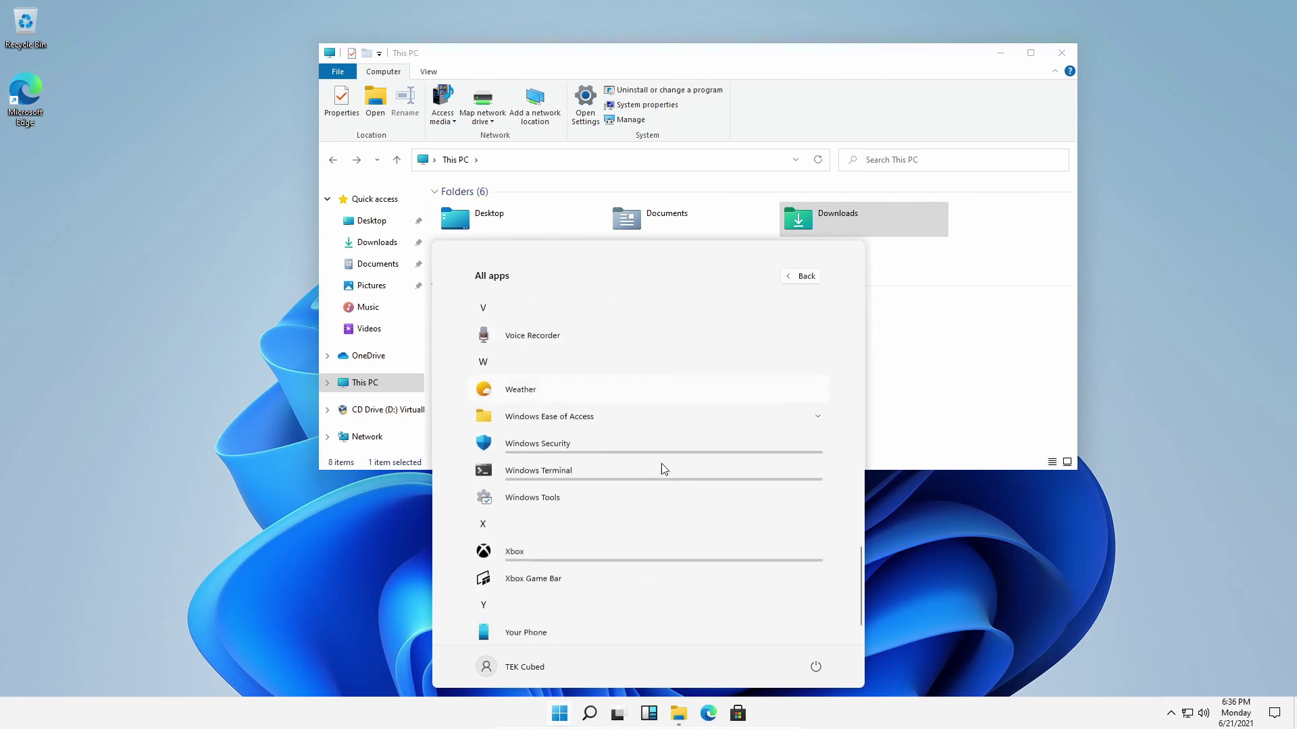
pyautogui.scroll(1, 692, 502)
pyautogui.scroll(12, 696, 500)
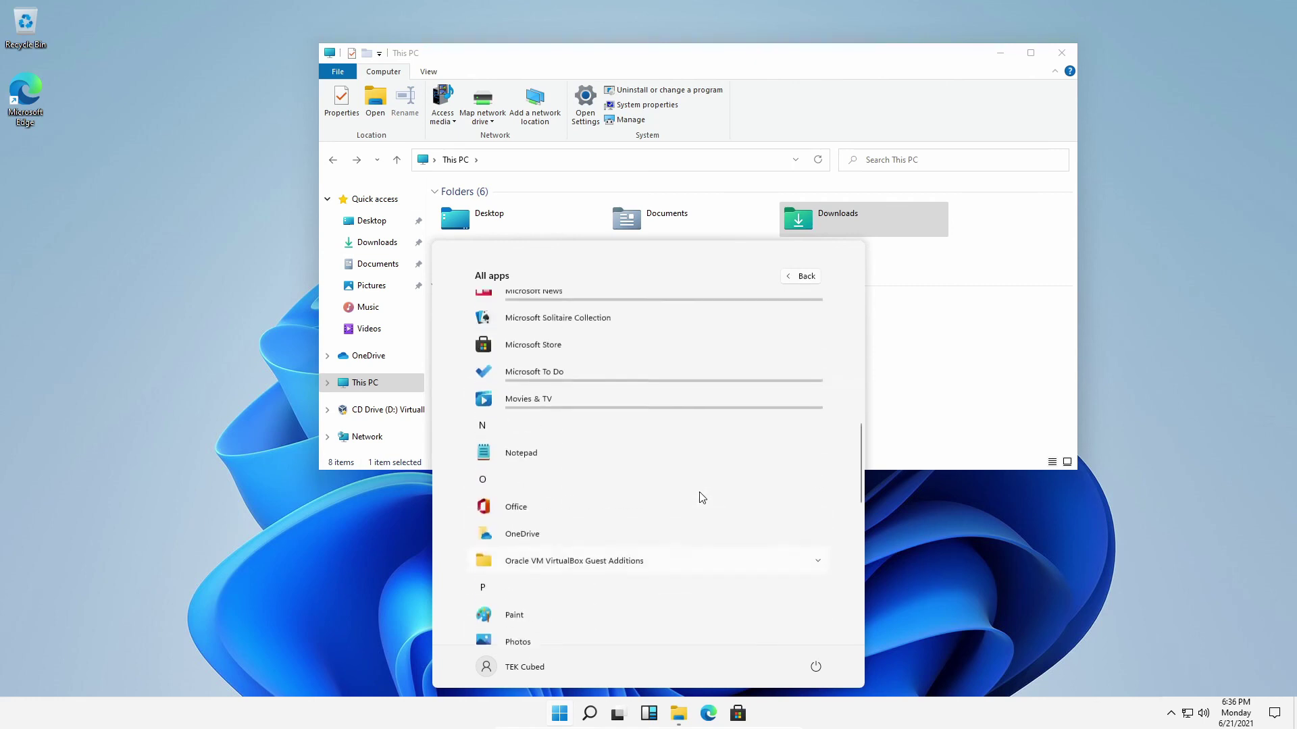
pyautogui.scroll(3, 703, 498)
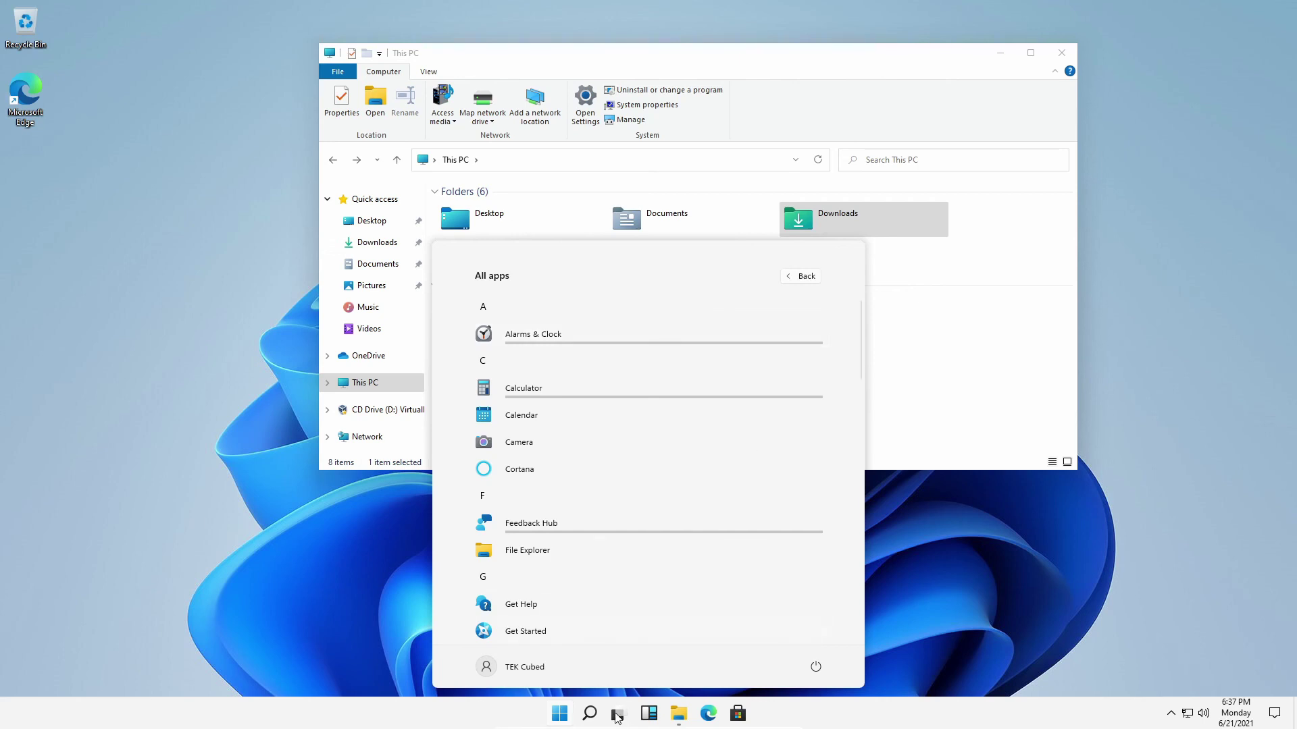
# Follow the Widgets sign-in prompt to Accounts > Your info and choose Microsoft account sign-in
pyautogui.click(655, 720)
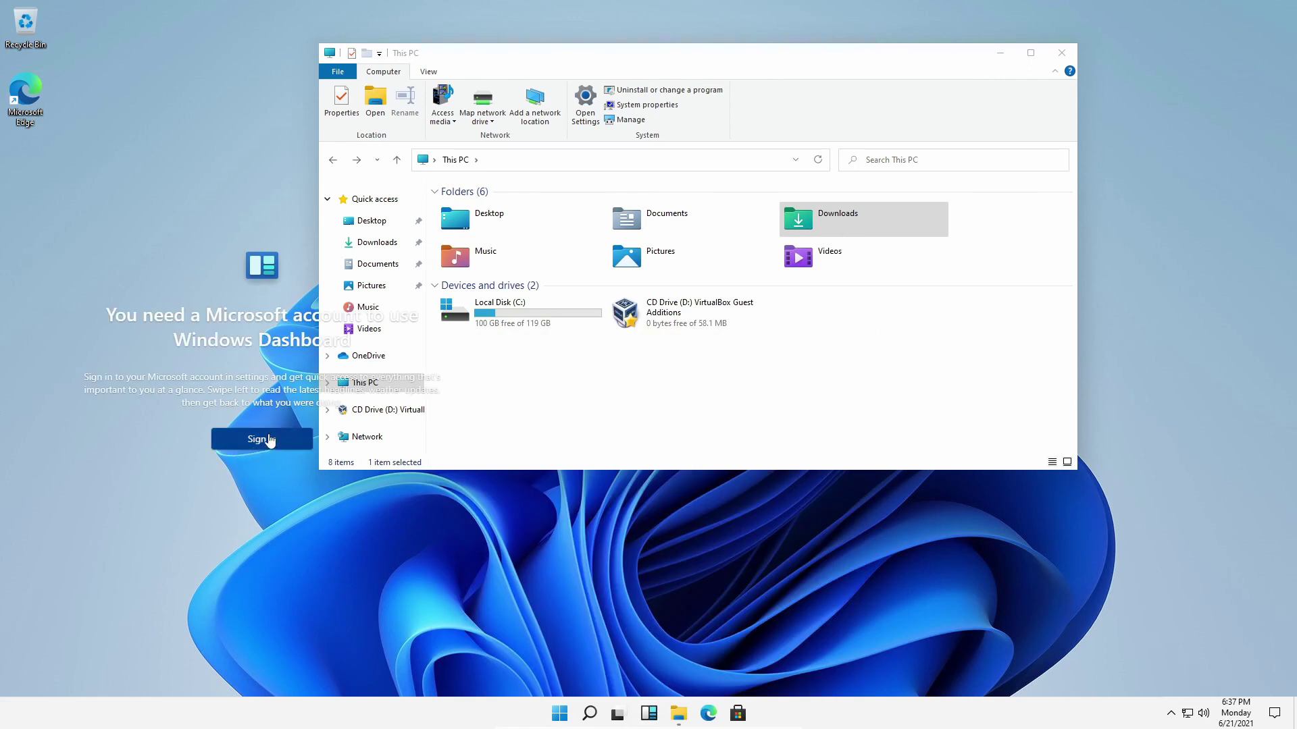
pyautogui.click(269, 440)
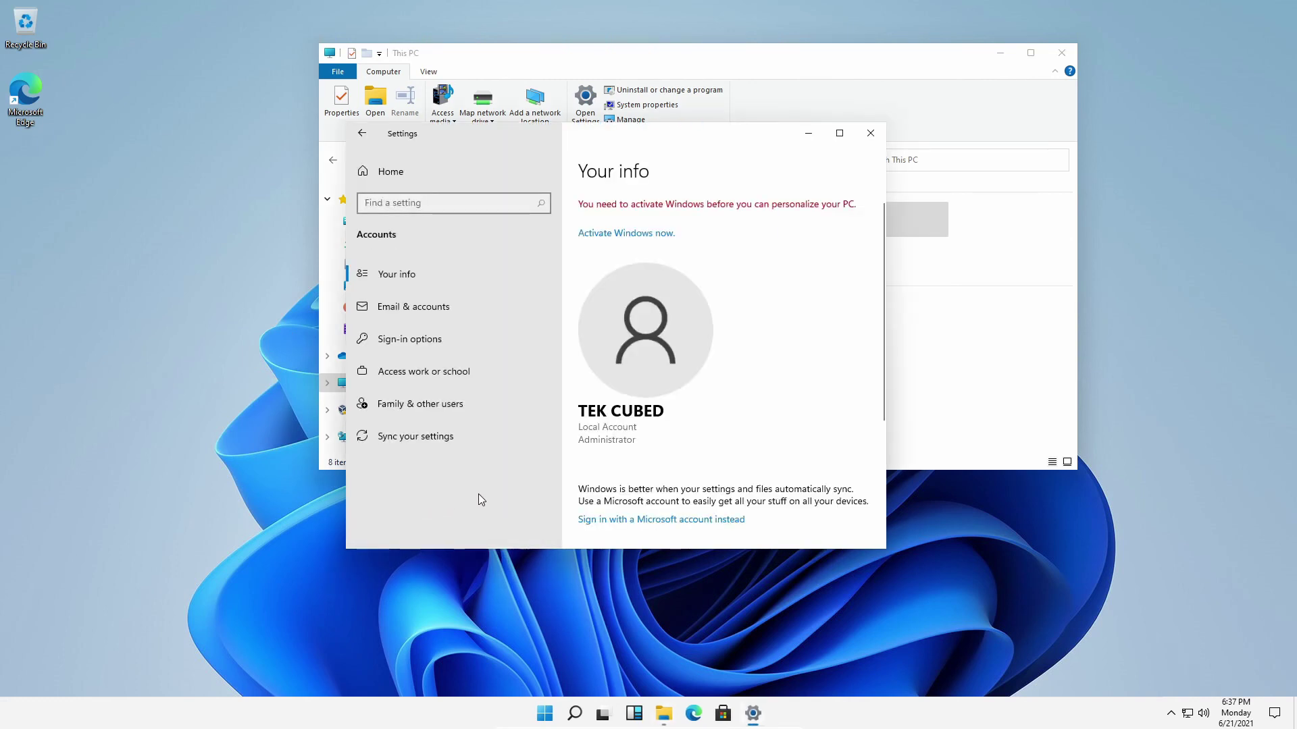
pyautogui.scroll(-5, 650, 248)
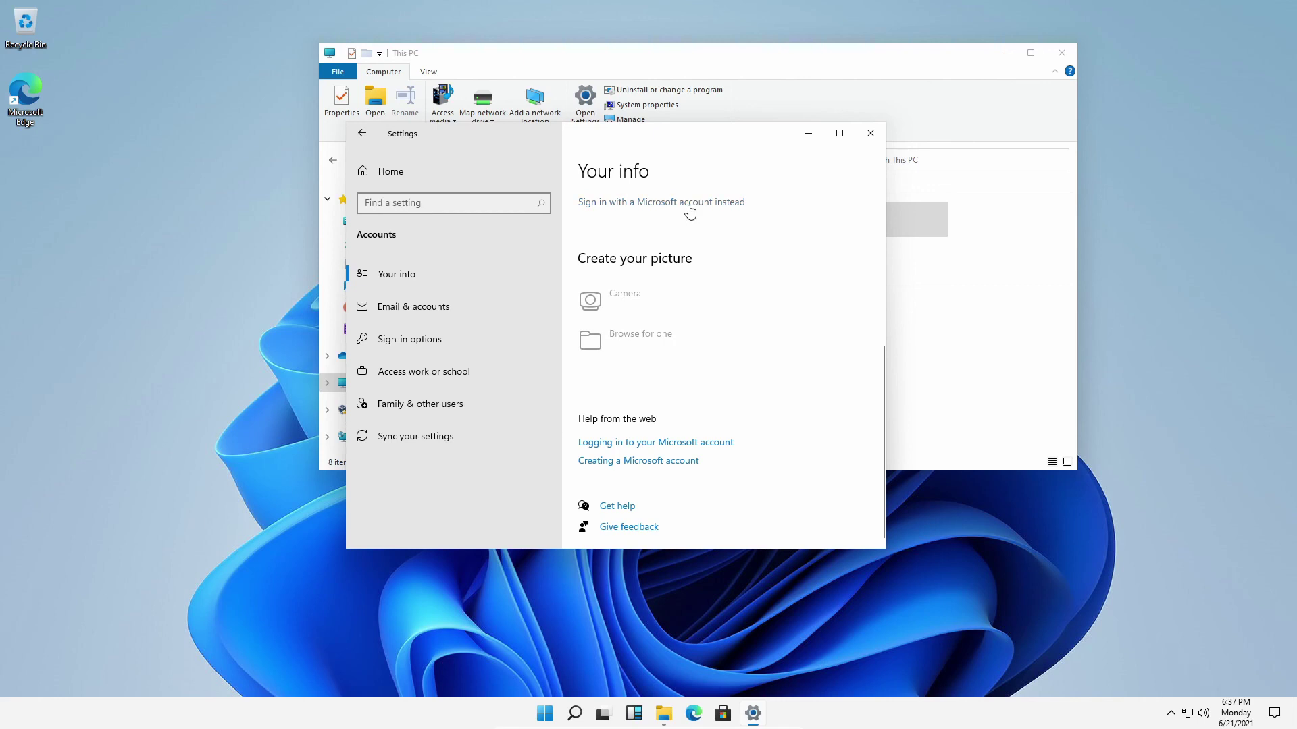
pyautogui.click(690, 203)
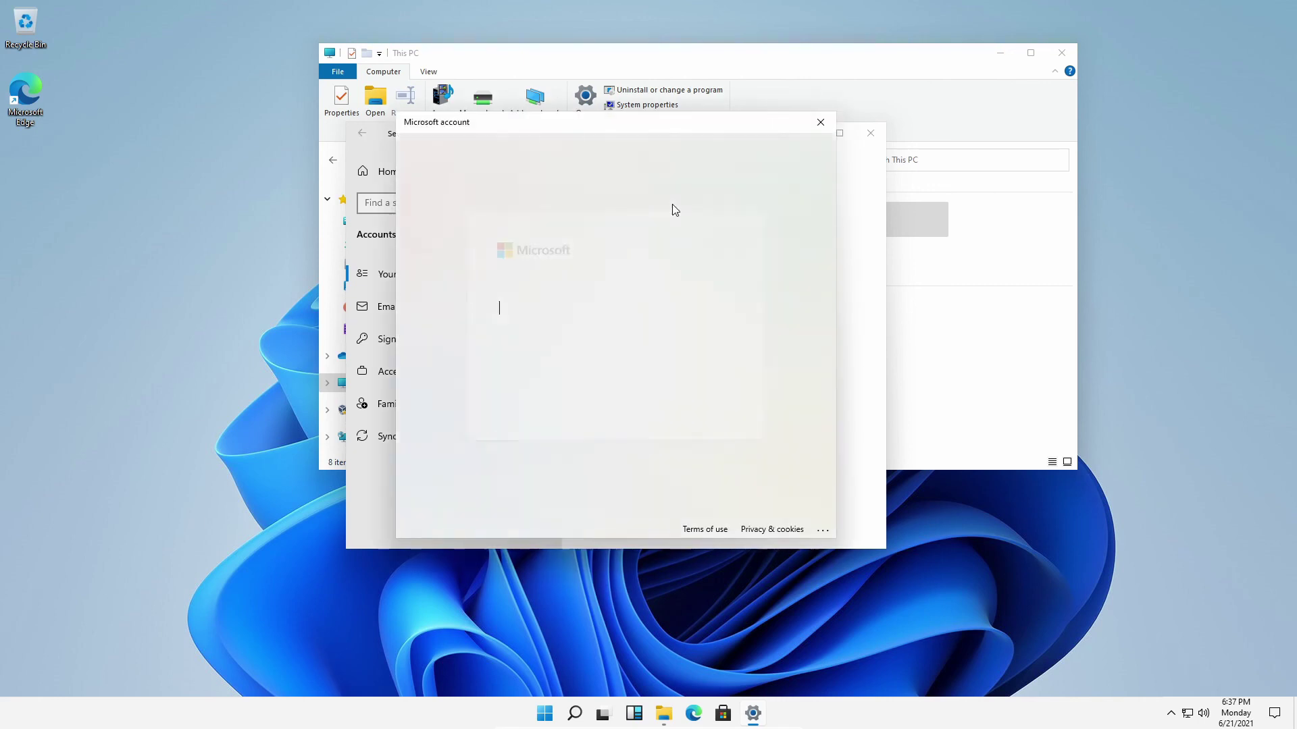
# Start a new Microsoft account and choose, then correct, a new Outlook.com email address
pyautogui.click(566, 322)
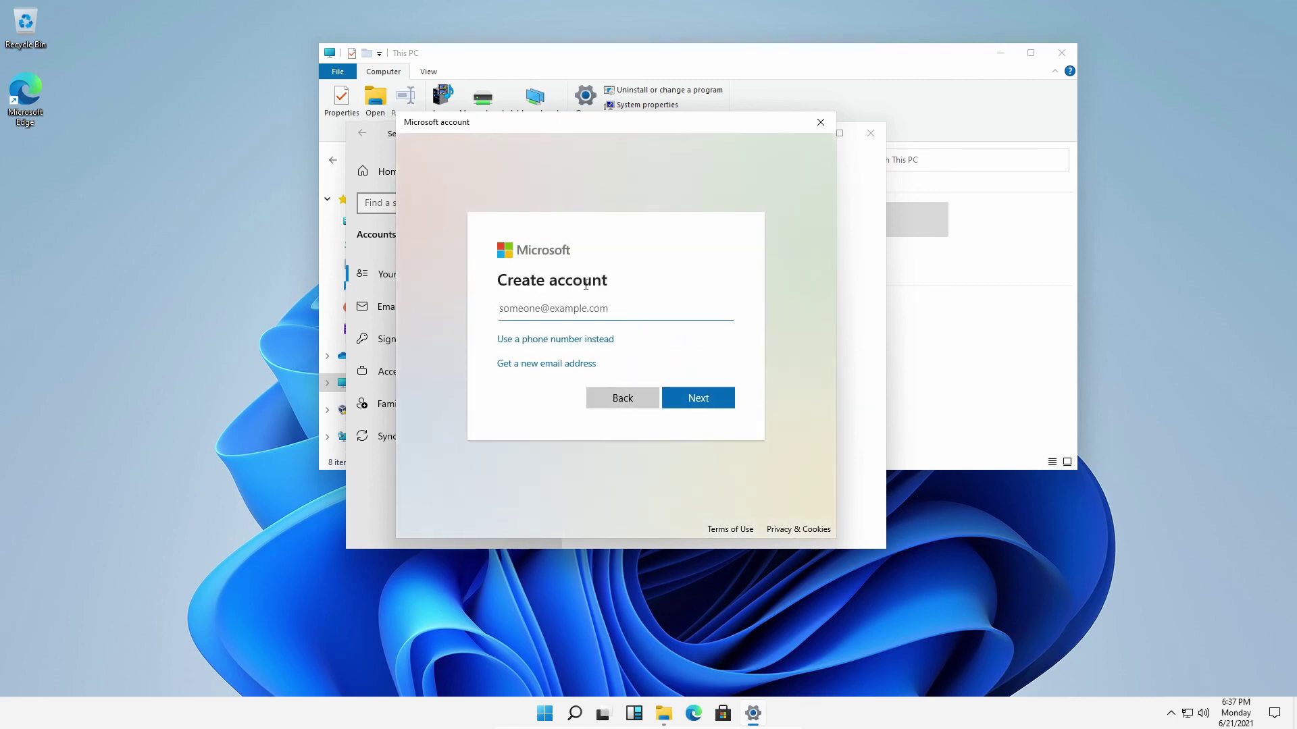
pyautogui.click(561, 363)
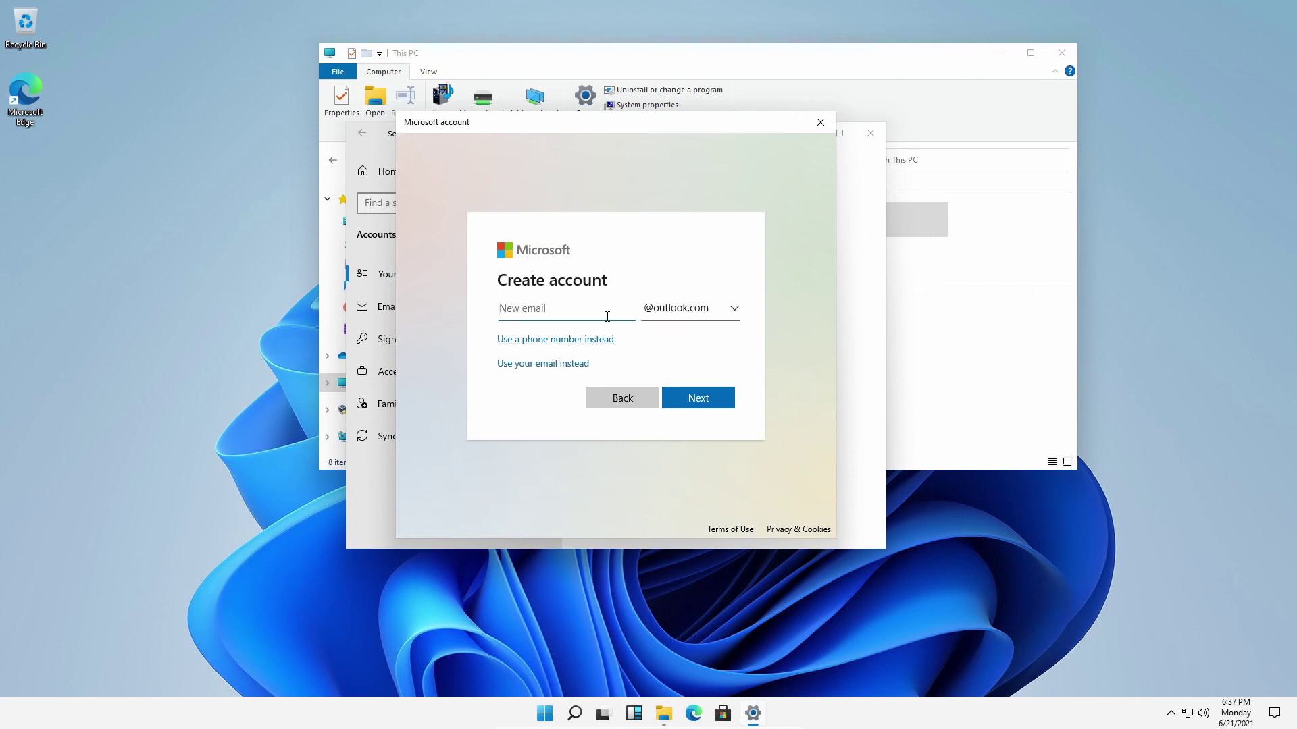
pyautogui.click(706, 400)
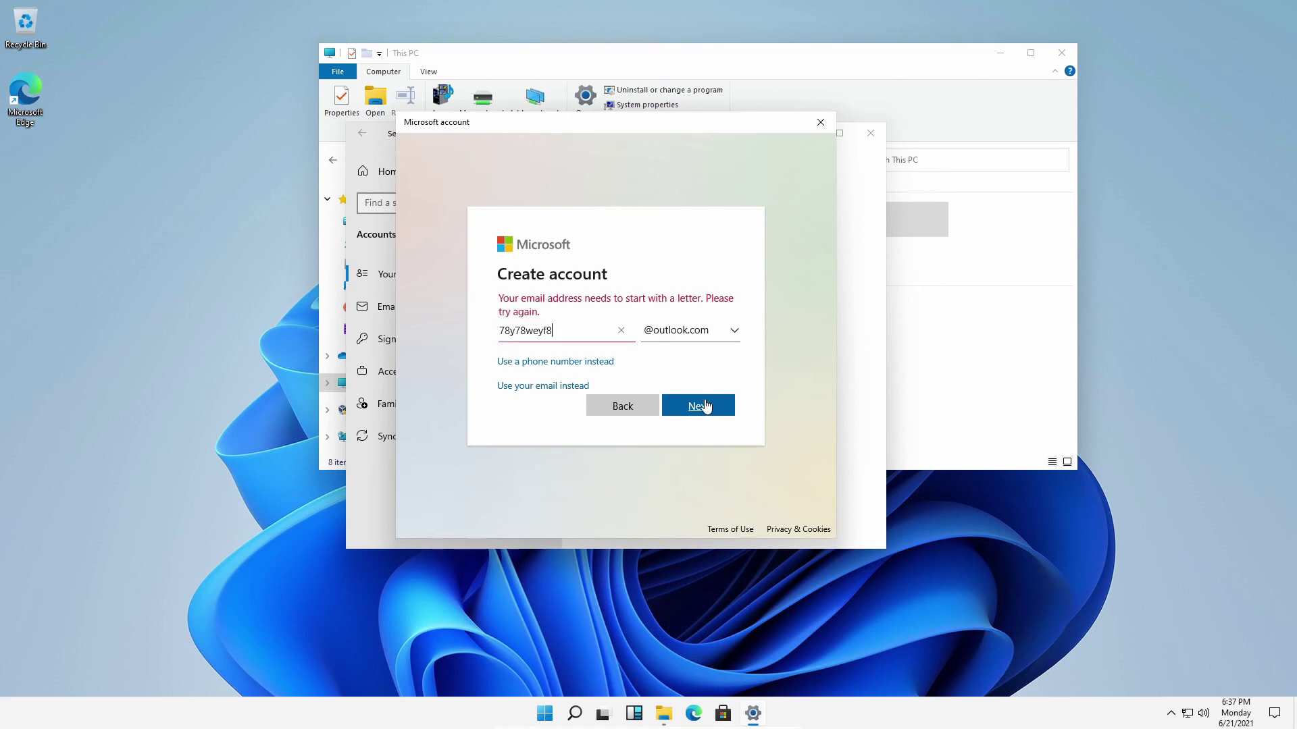
pyautogui.click(500, 331)
pyautogui.write('h')
pyautogui.click(698, 400)
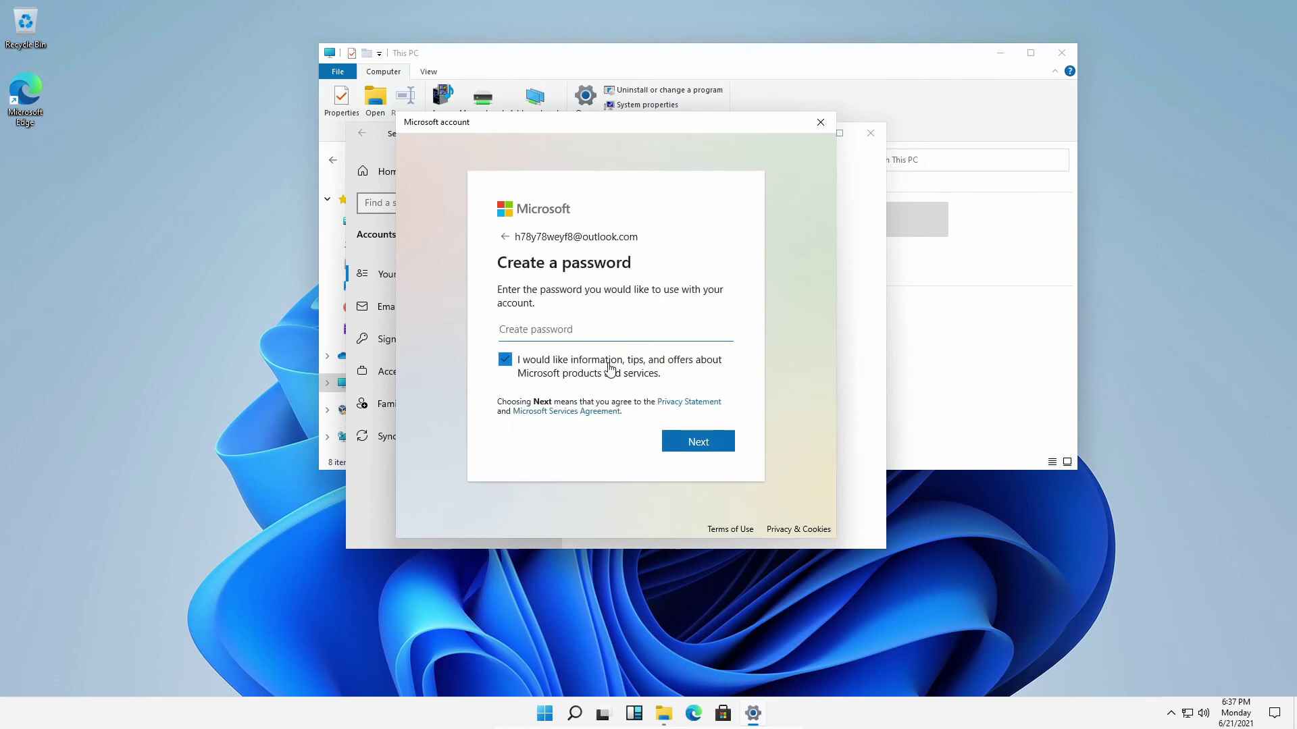
# Set a strong password for the new account, leaving Microsoft tips and offers opted in
pyautogui.write('a')
pyautogui.click(570, 376)
pyautogui.click(611, 378)
pyautogui.click(702, 441)
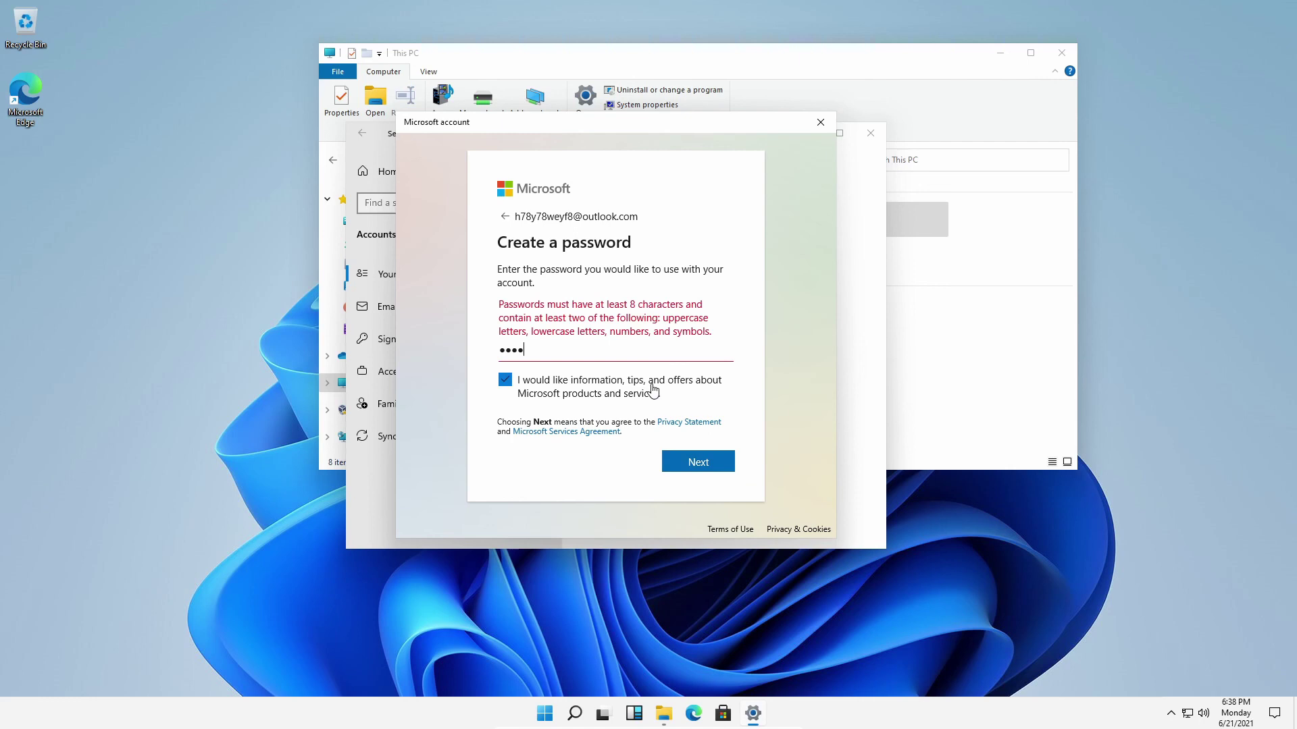
pyautogui.write('•••••')
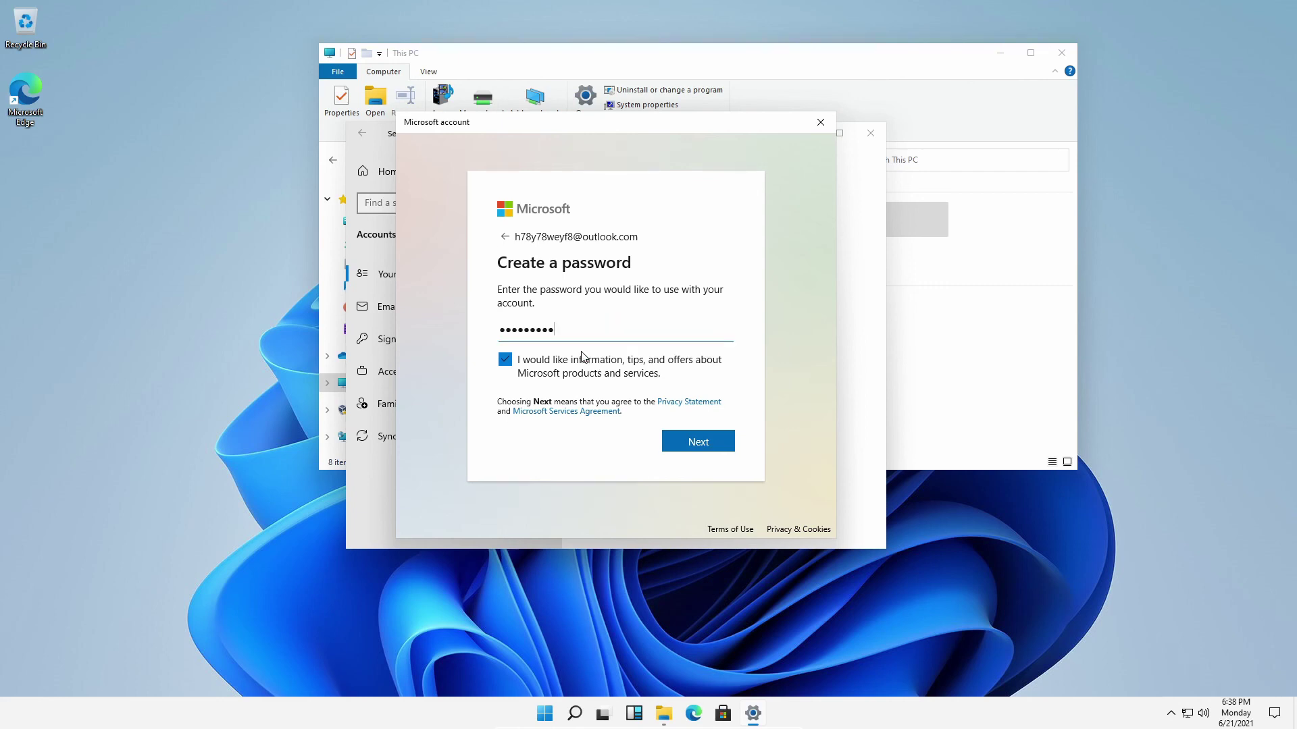
pyautogui.click(724, 443)
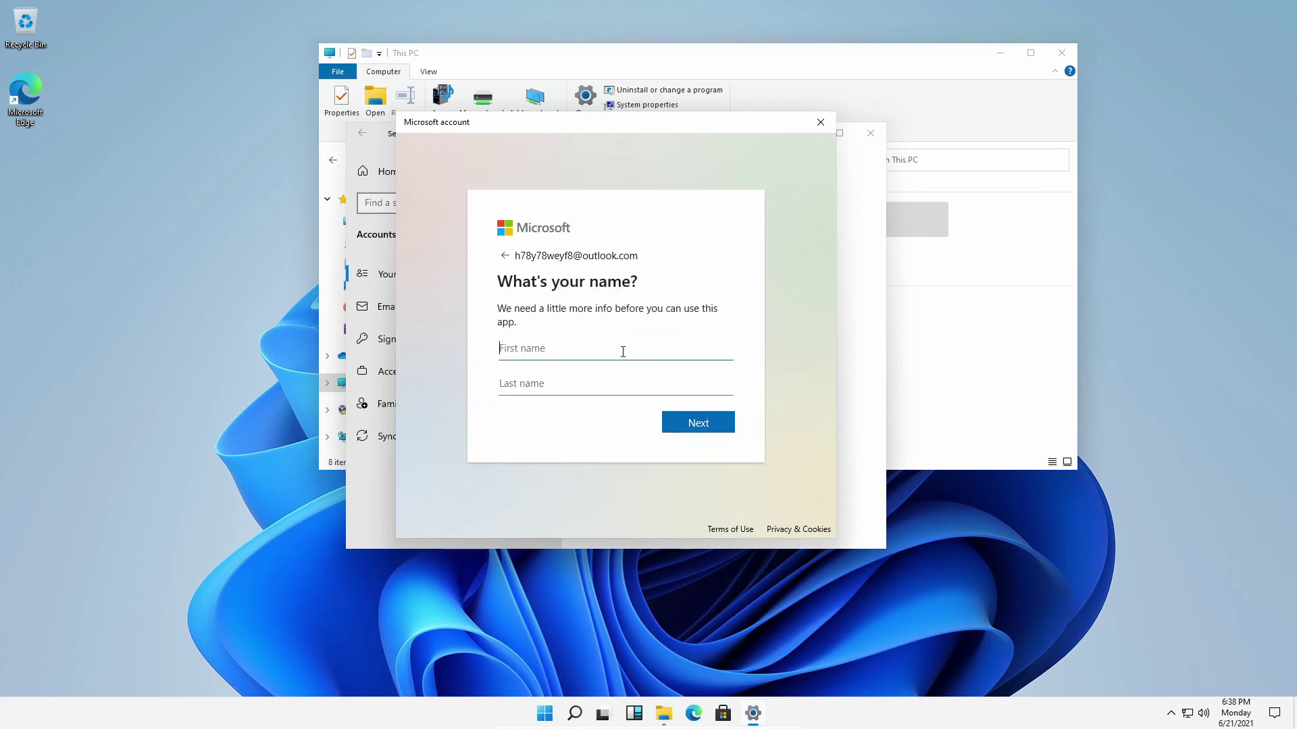
# Enter the account holder's first and last name
pyautogui.write('TEK')
pyautogui.click(564, 395)
pyautogui.write('Cubed')
pyautogui.click(699, 423)
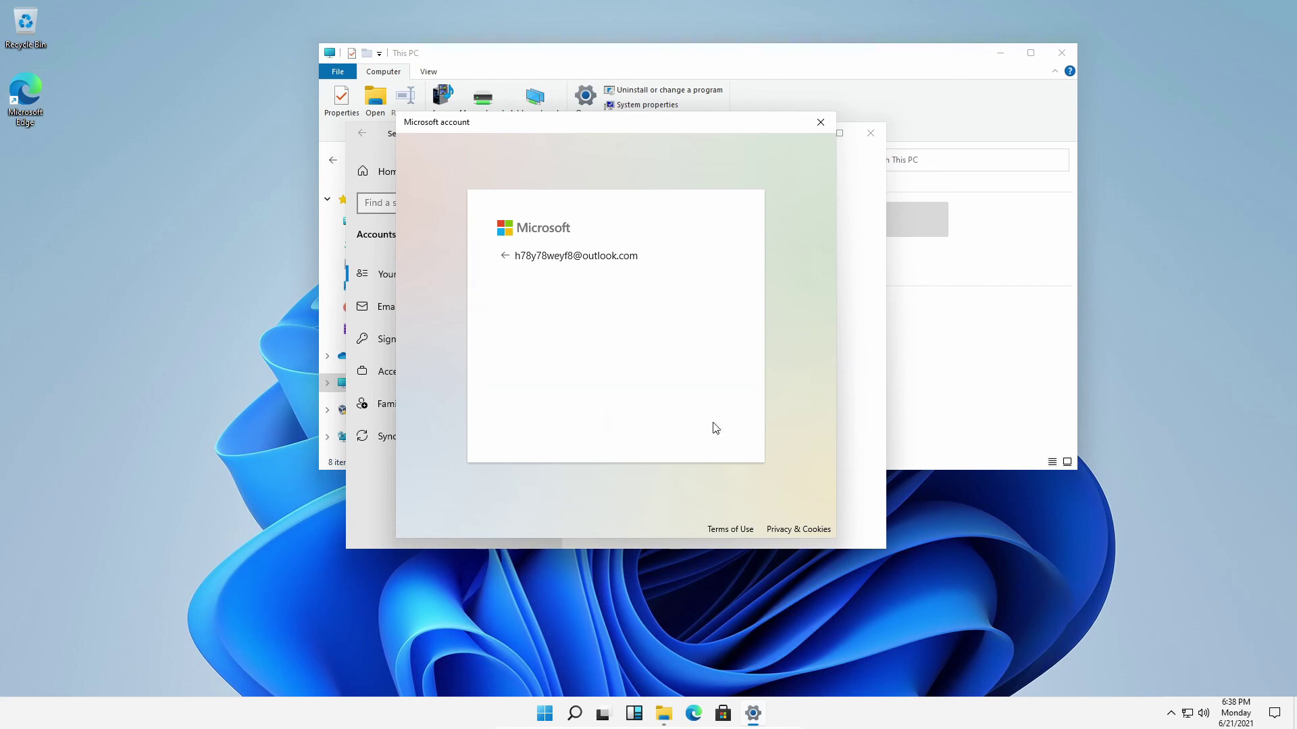
pyautogui.click(594, 354)
pyautogui.click(594, 361)
pyautogui.click(533, 404)
pyautogui.click(531, 449)
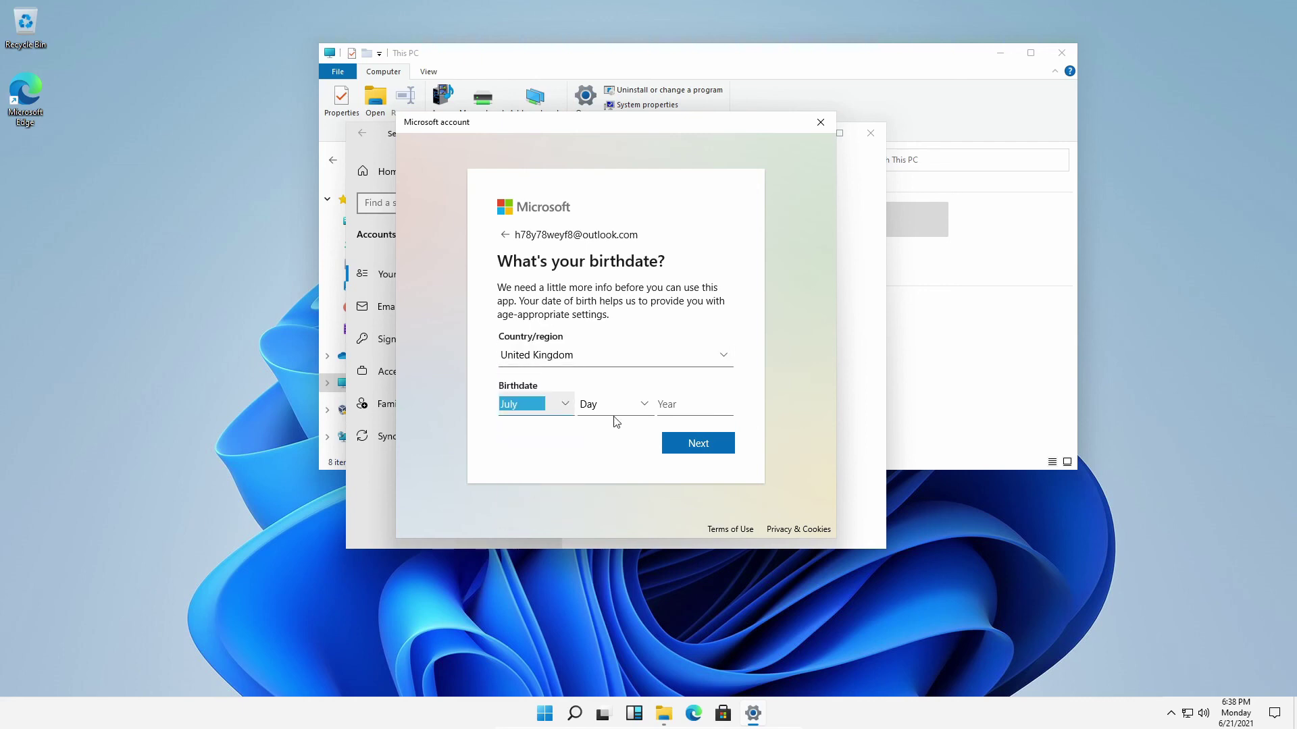
pyautogui.click(614, 405)
pyautogui.click(612, 319)
pyautogui.click(684, 404)
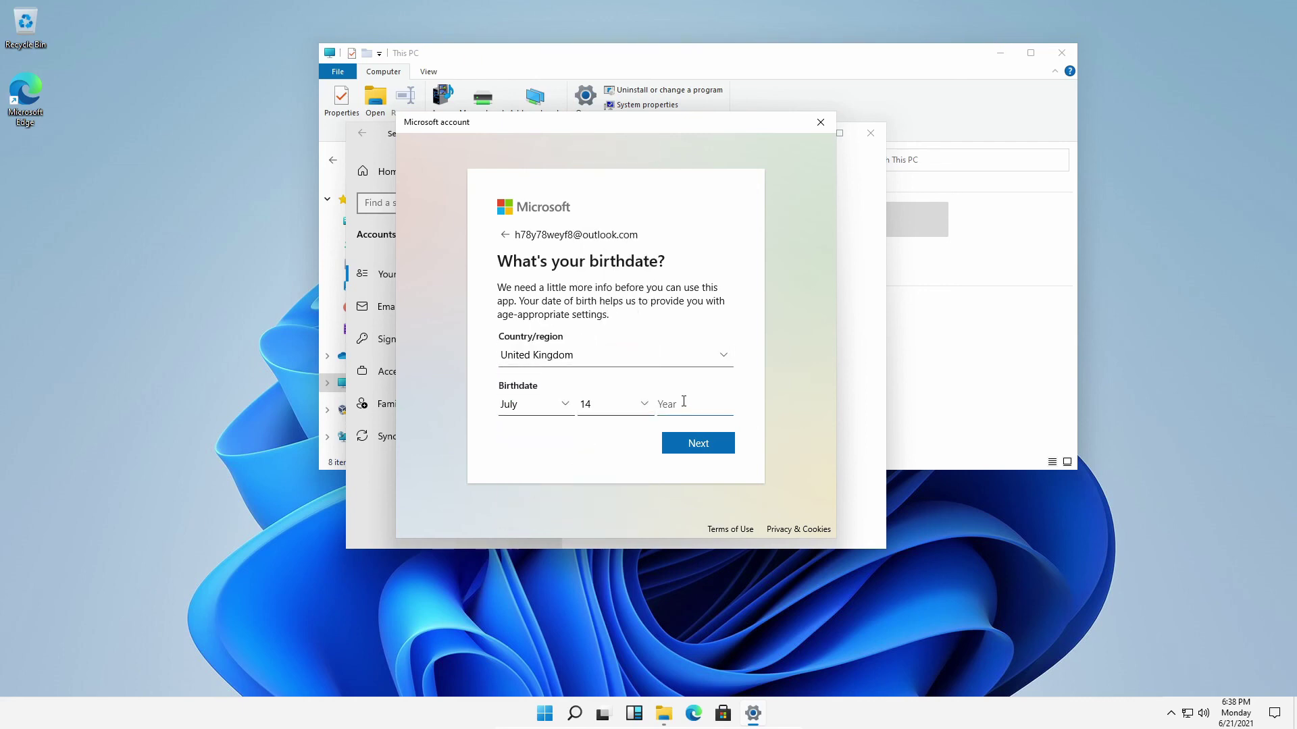
pyautogui.click(687, 438)
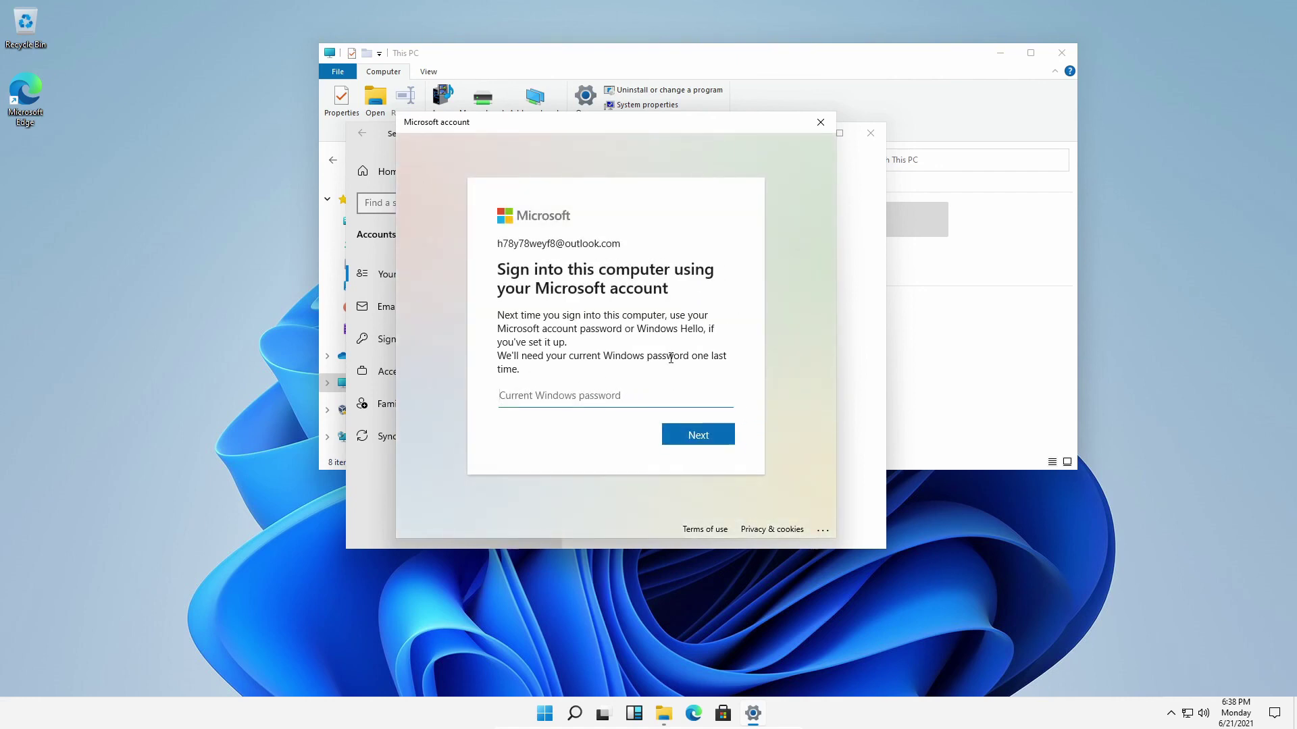
pyautogui.write('••••')
pyautogui.press('Return')
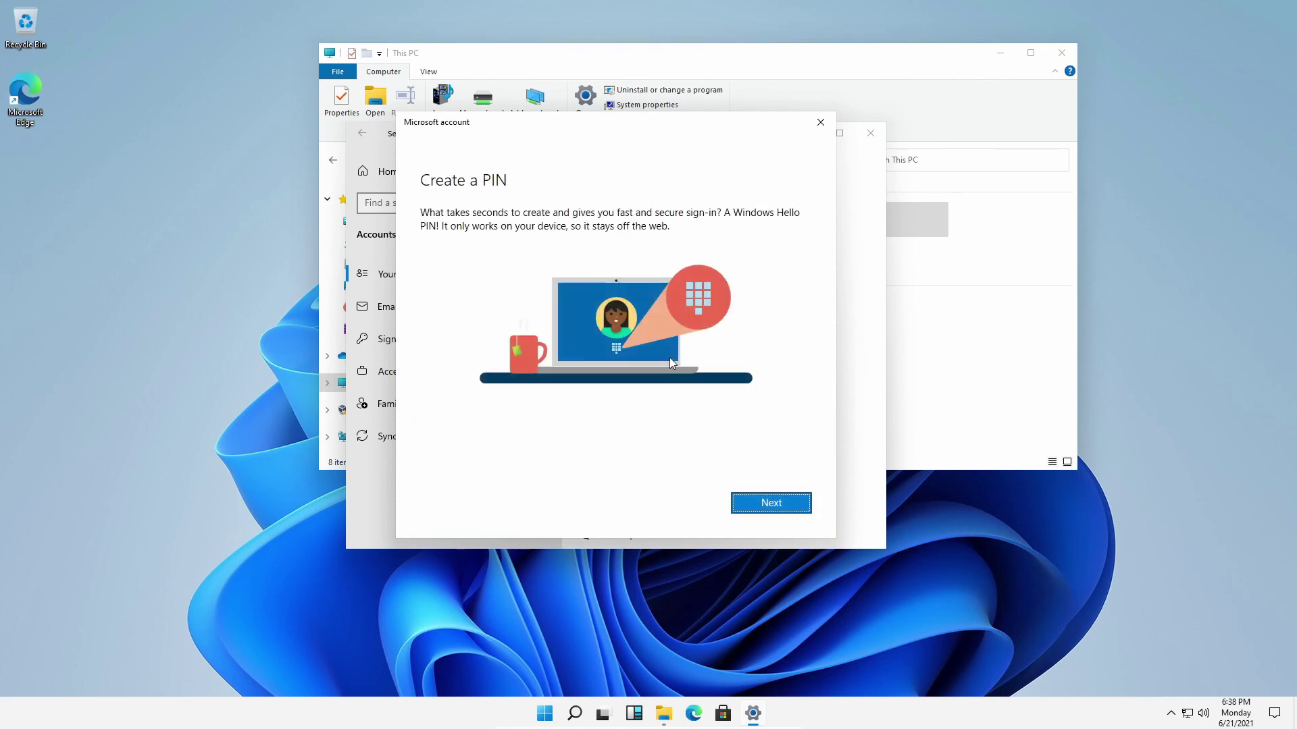
# Begin Windows Hello PIN setup, entering a PIN and trimming extra digits from the first entry
pyautogui.click(758, 514)
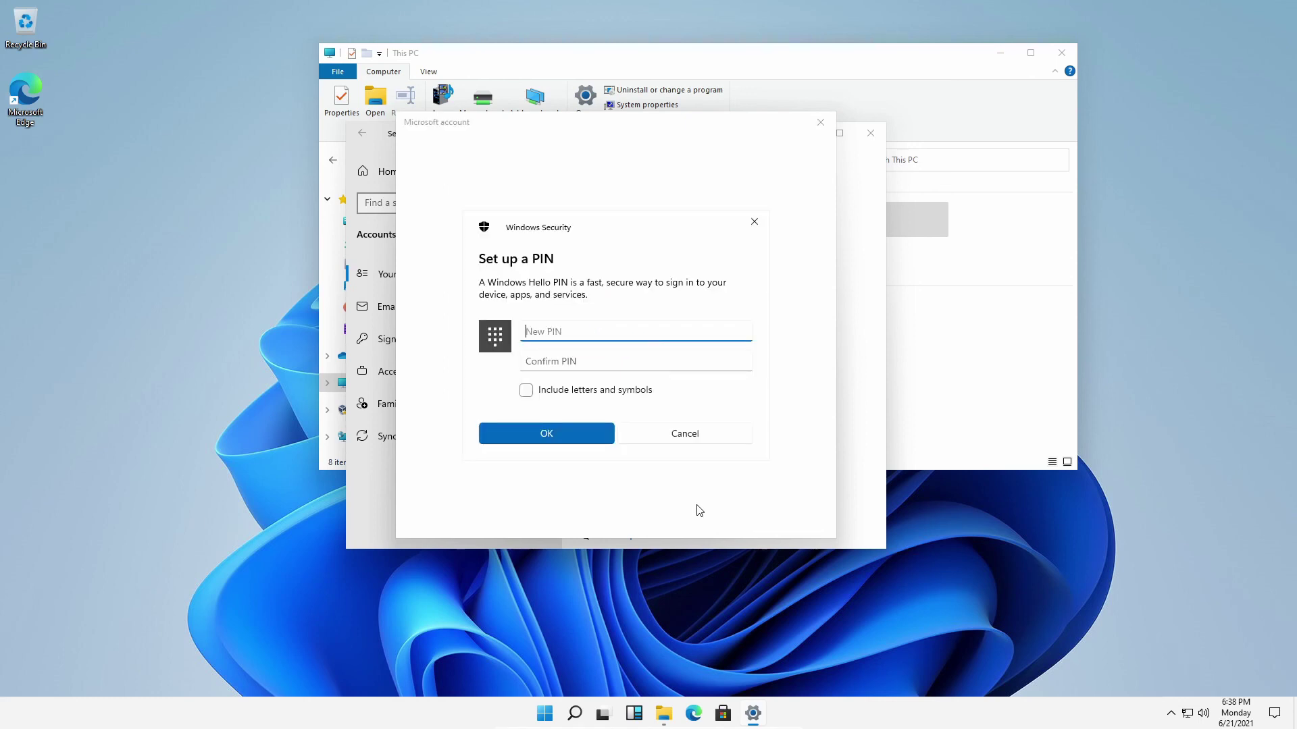
pyautogui.press('Return')
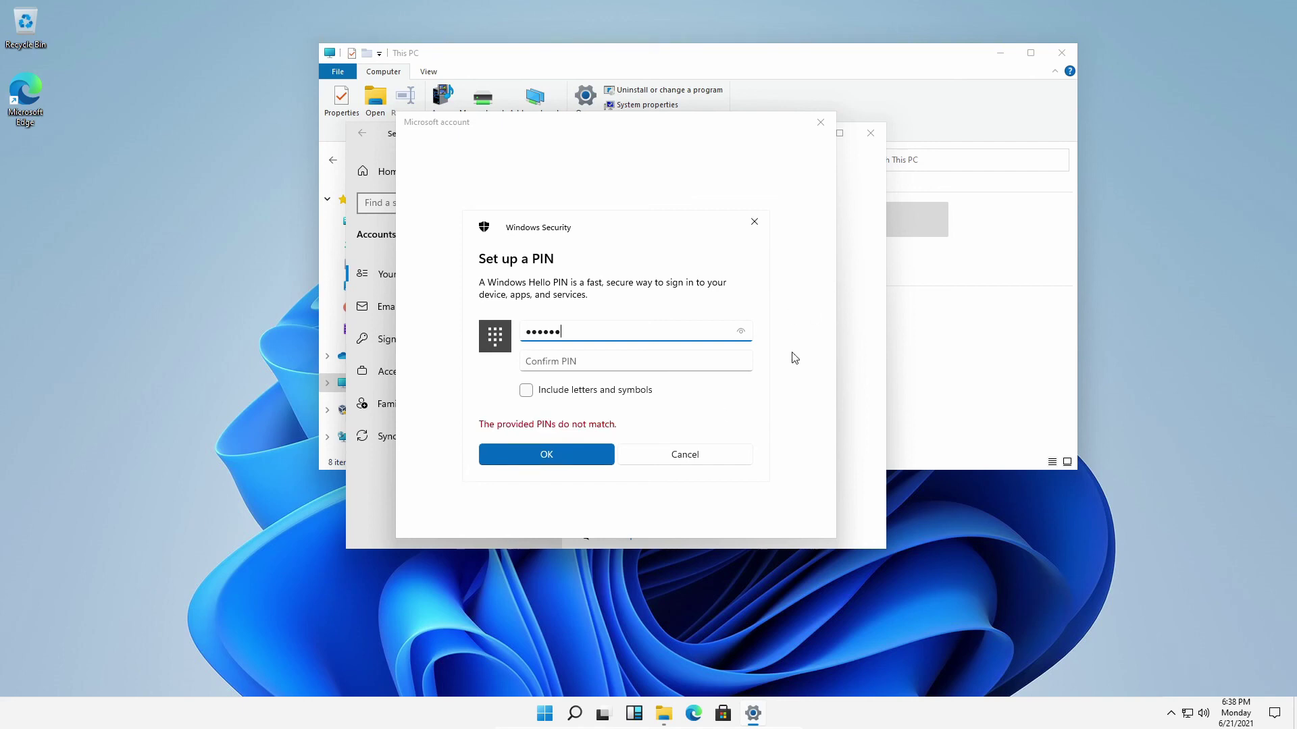
pyautogui.click(673, 355)
pyautogui.write('1')
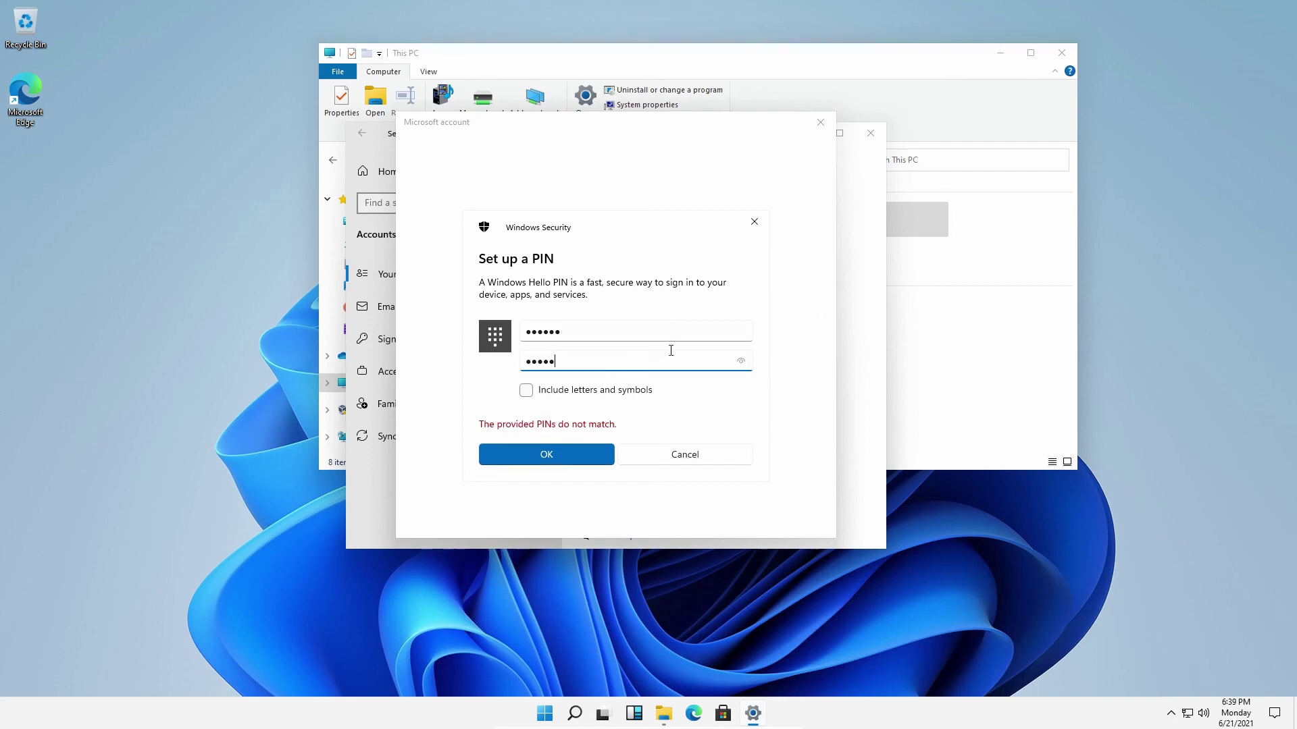
pyautogui.click(658, 330)
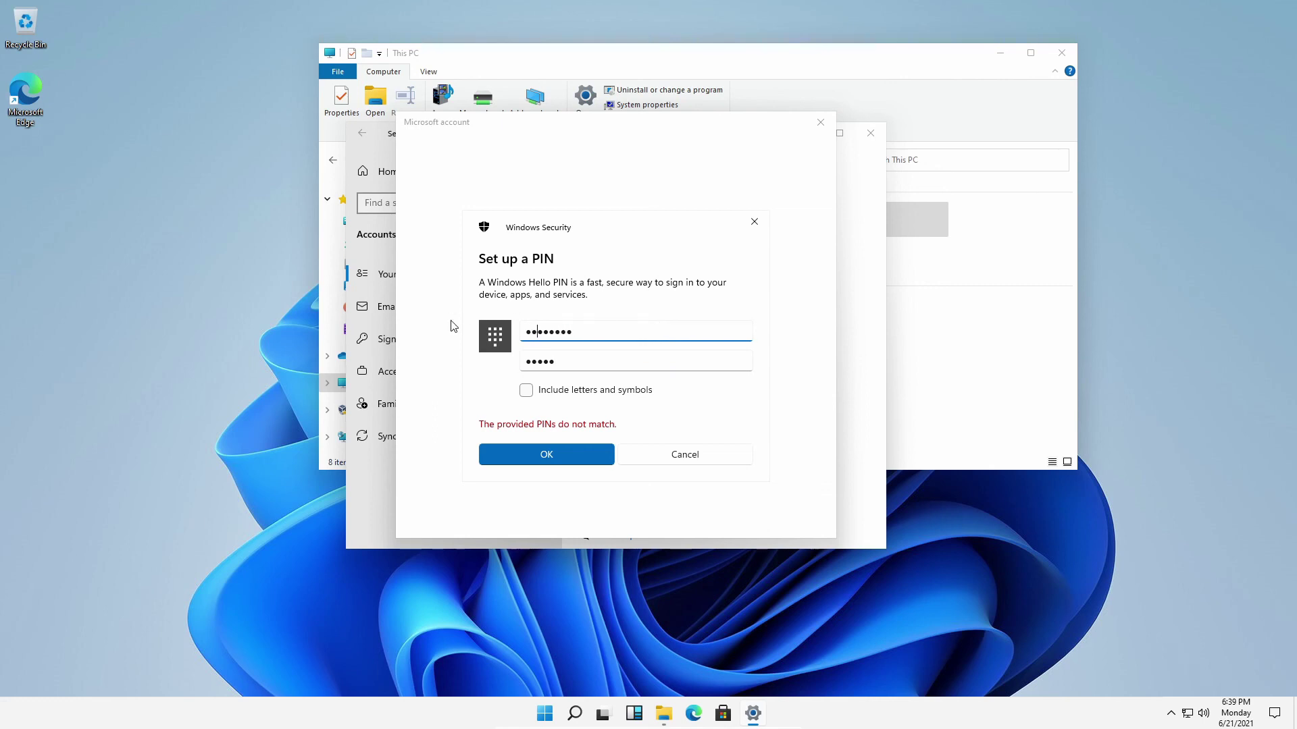
pyautogui.moveTo(593, 331); pyautogui.dragTo(555, 331)
pyautogui.press('BackSpace')
pyautogui.click(519, 454)
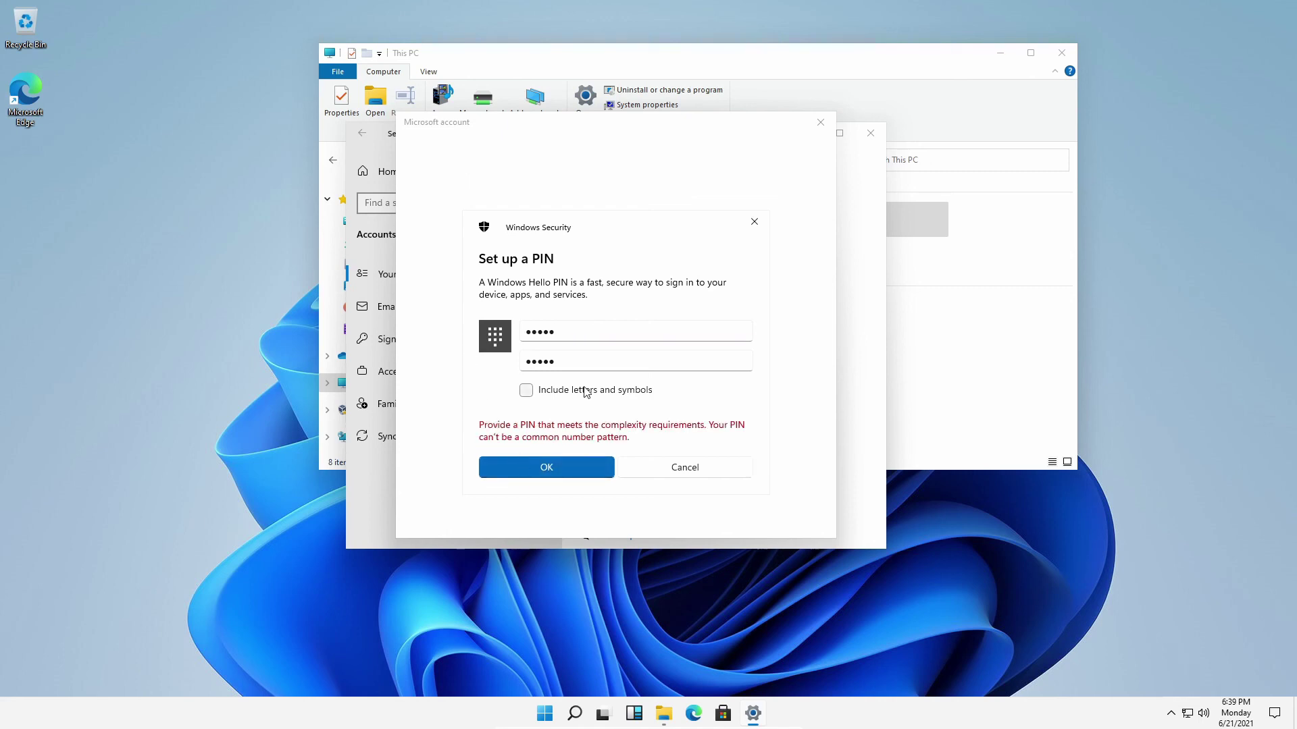
# Replace the PIN with a new four-digit PIN and confirm it
pyautogui.click(608, 331)
pyautogui.moveTo(526, 331); pyautogui.dragTo(590, 336)
pyautogui.click(642, 361)
pyautogui.doubleClick(584, 361)
pyautogui.write('••••')
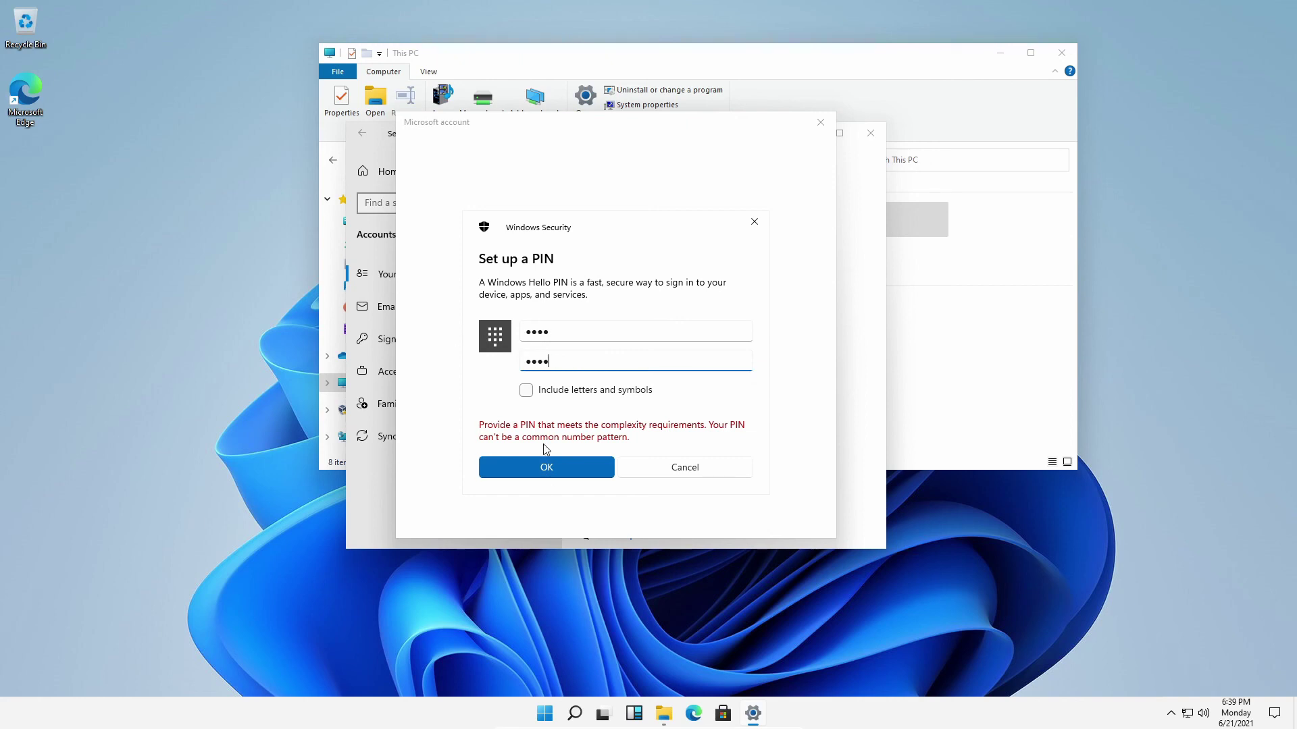
pyautogui.click(544, 471)
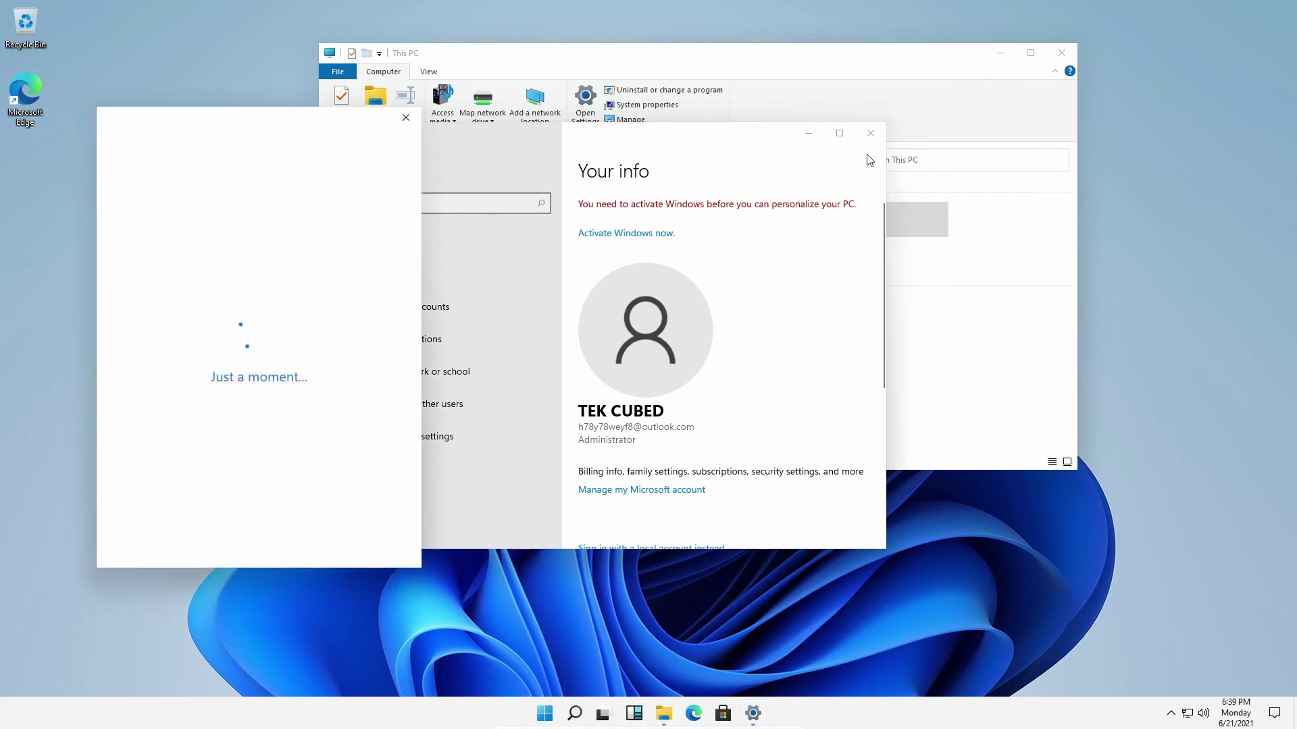
# Close Settings, verify identity with the new PIN, and open the widgets board
pyautogui.click(880, 142)
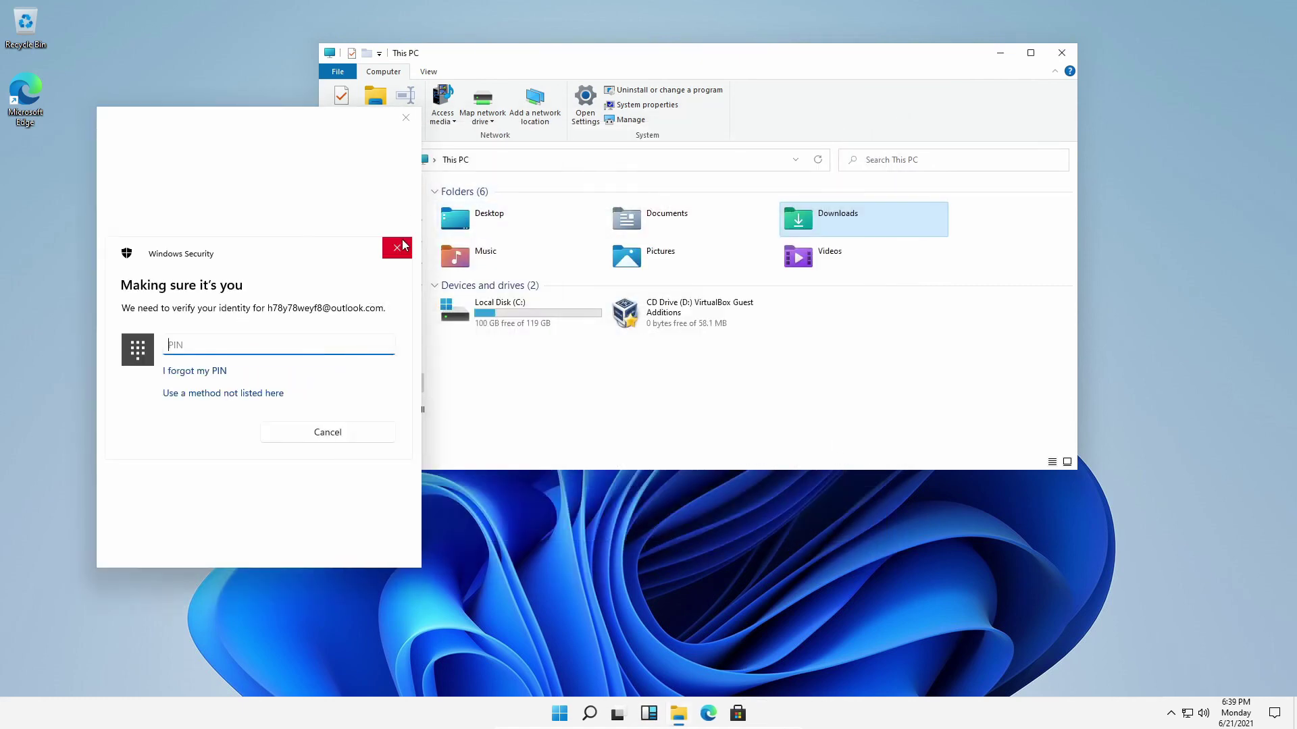
pyautogui.click(339, 349)
pyautogui.write('••••')
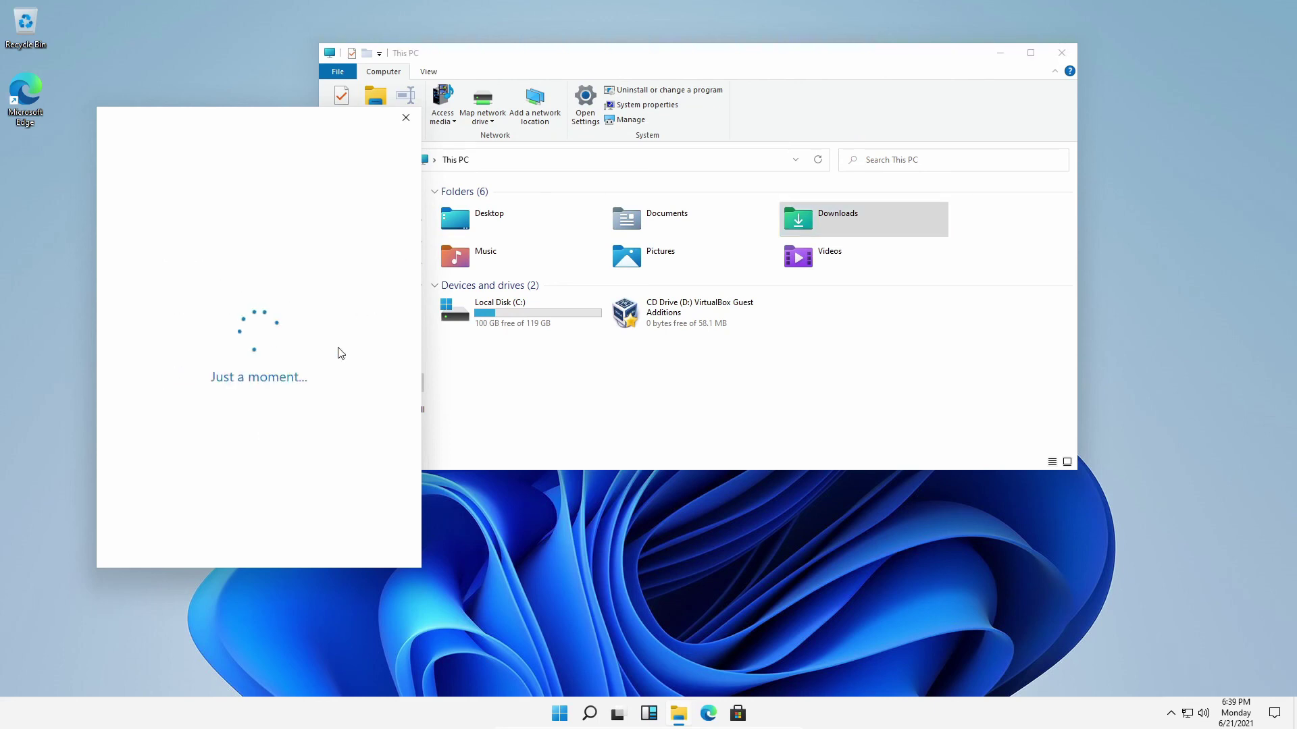
pyautogui.press('Return')
pyautogui.click(649, 713)
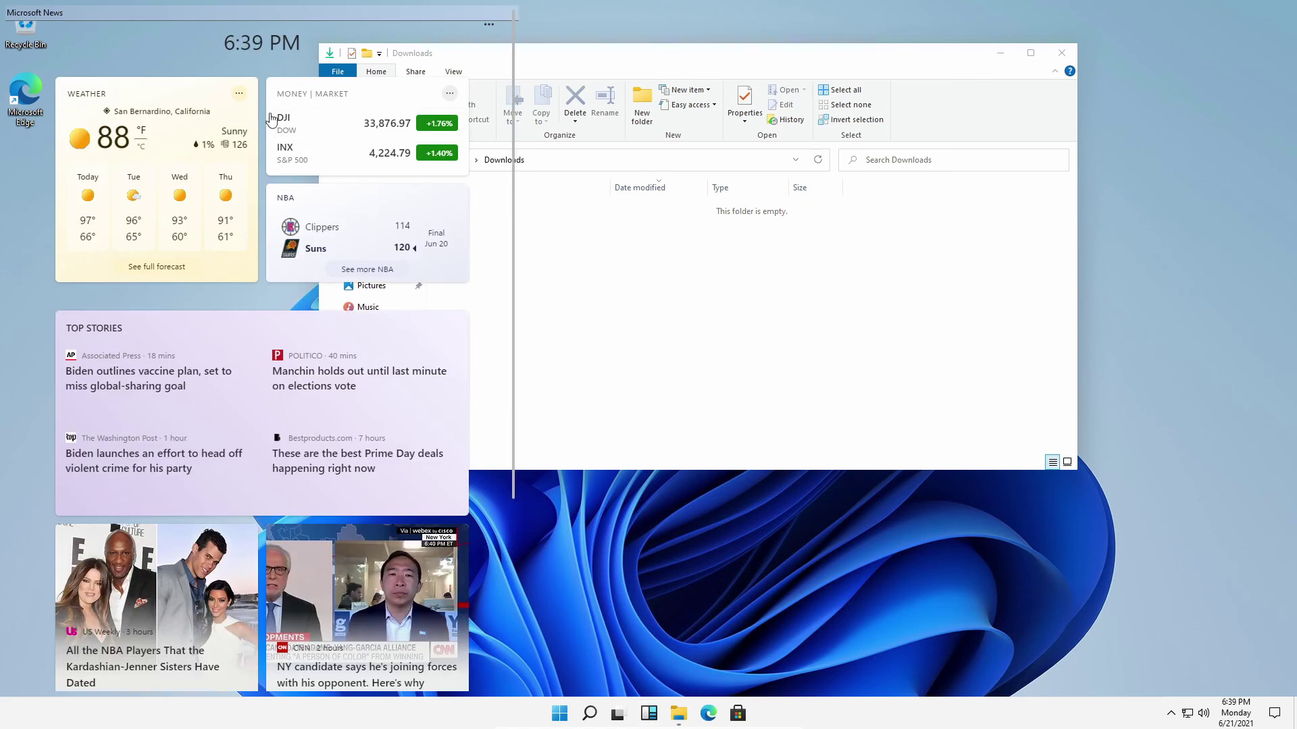
# Close File Explorer and drop a shortcut to the CNN story from the widgets board onto the desktop
pyautogui.scroll(-5, 318, 217)
pyautogui.click(1059, 60)
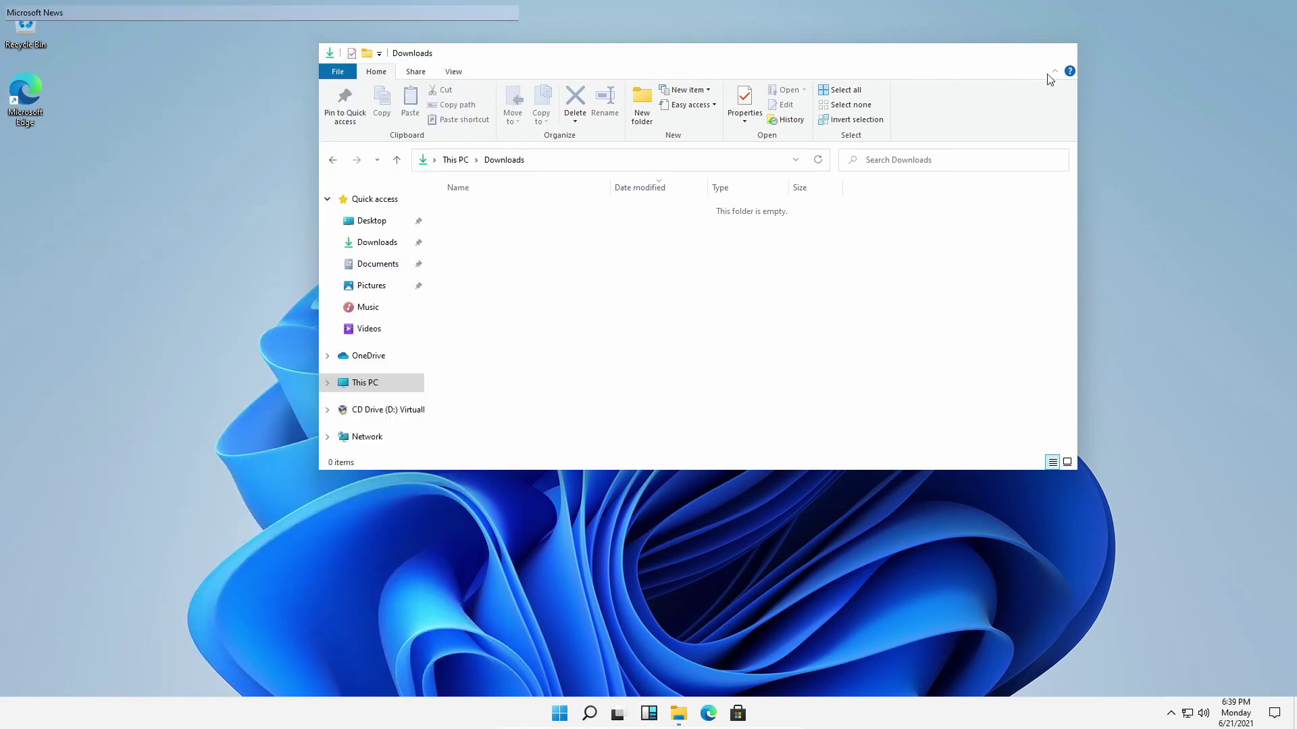
pyautogui.click(1059, 60)
pyautogui.click(649, 713)
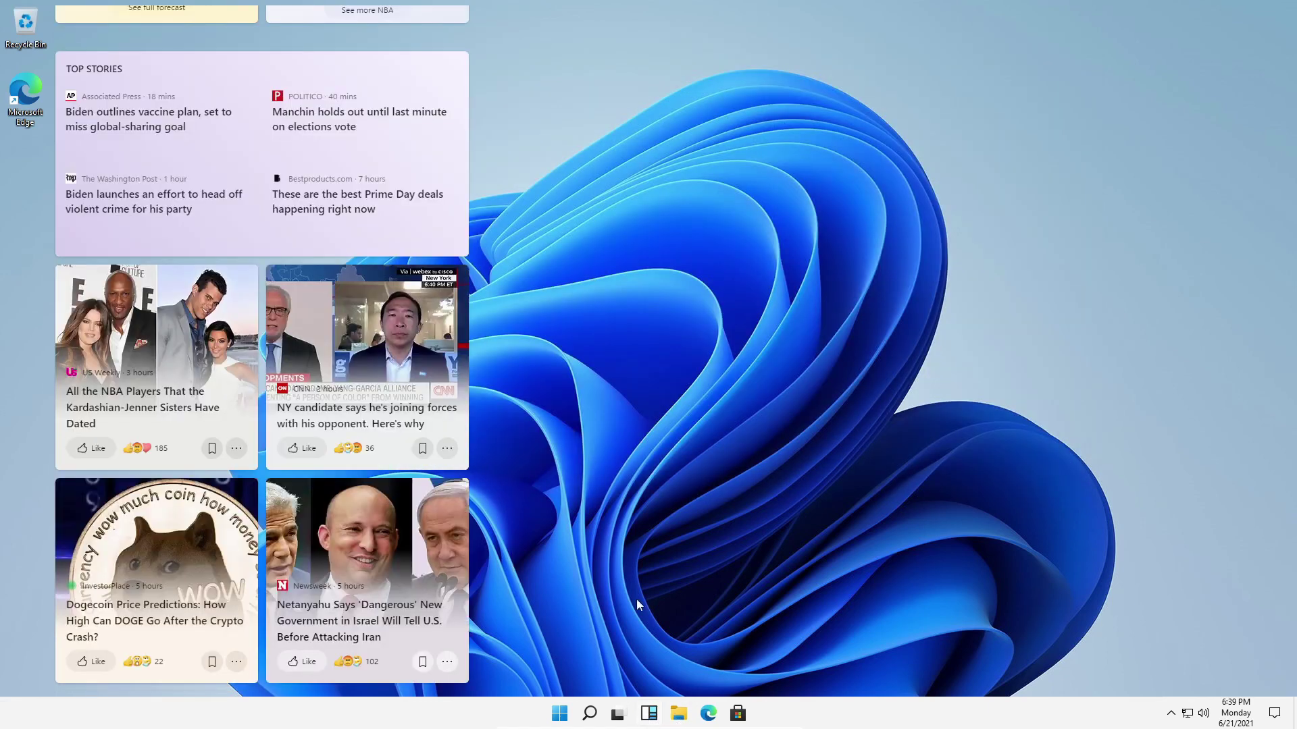
pyautogui.moveTo(368, 409); pyautogui.dragTo(821, 247)
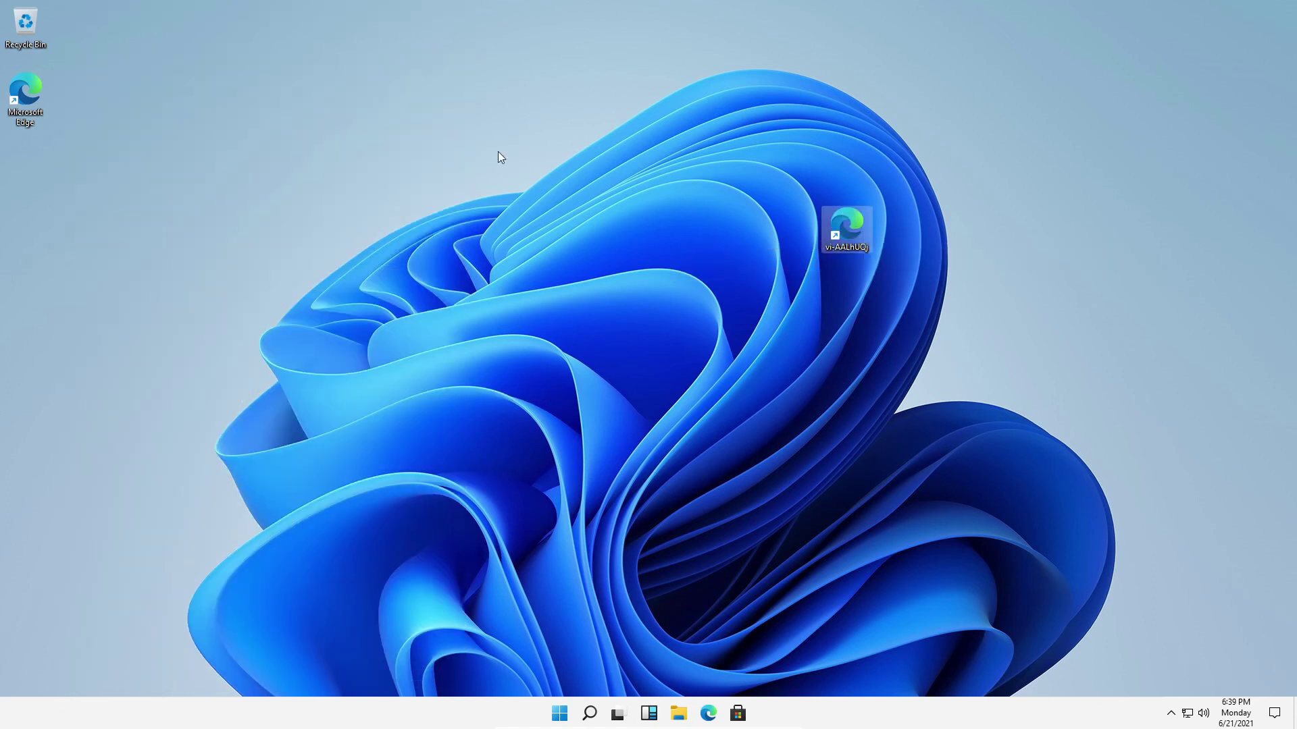
pyautogui.click(651, 713)
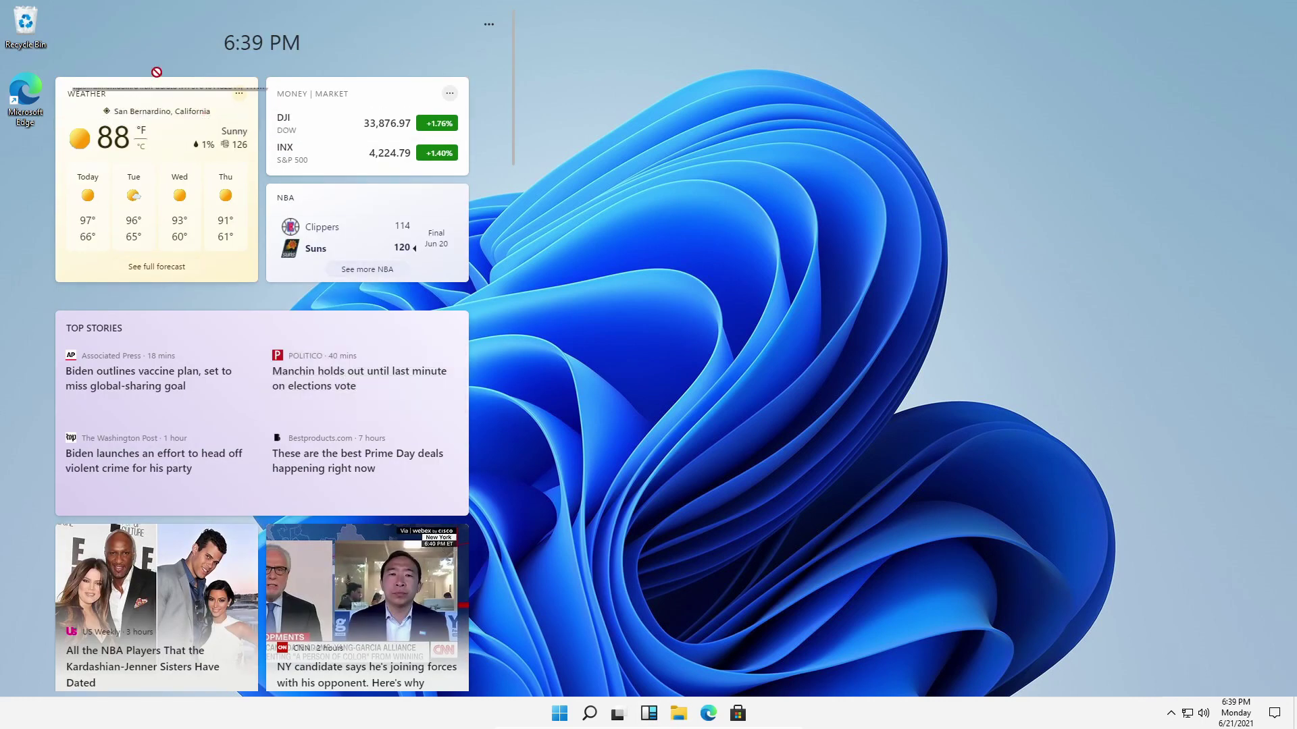
# Open the weather card's and Father's Day story's options menus, then close the widgets board
pyautogui.click(237, 96)
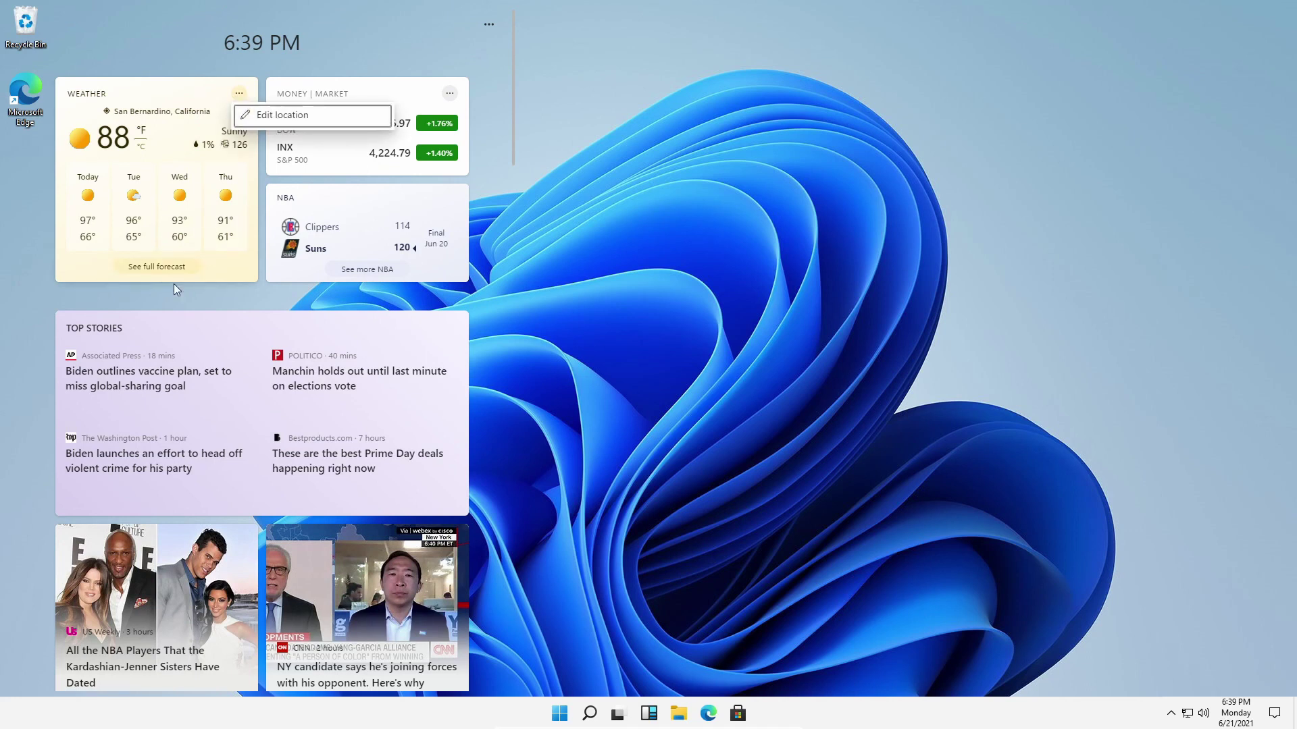
pyautogui.scroll(-10, 173, 284)
pyautogui.scroll(-12, 208, 350)
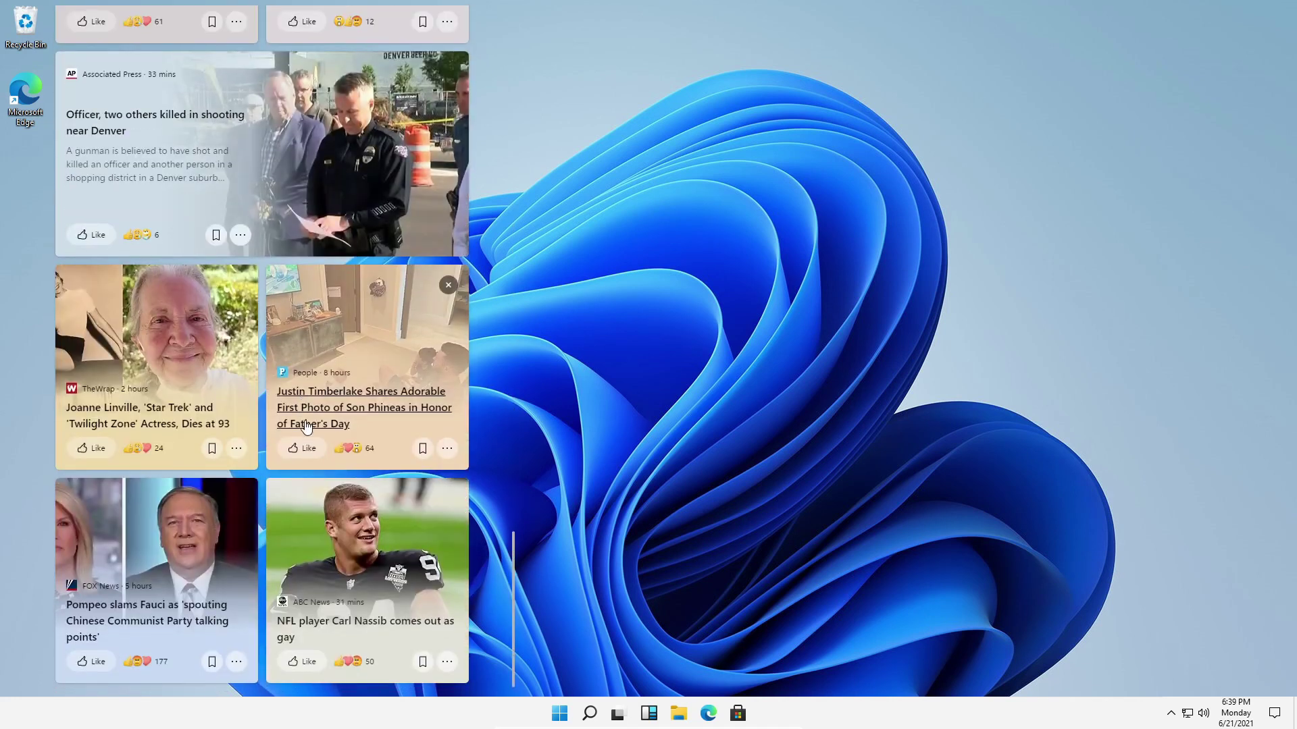
pyautogui.click(447, 448)
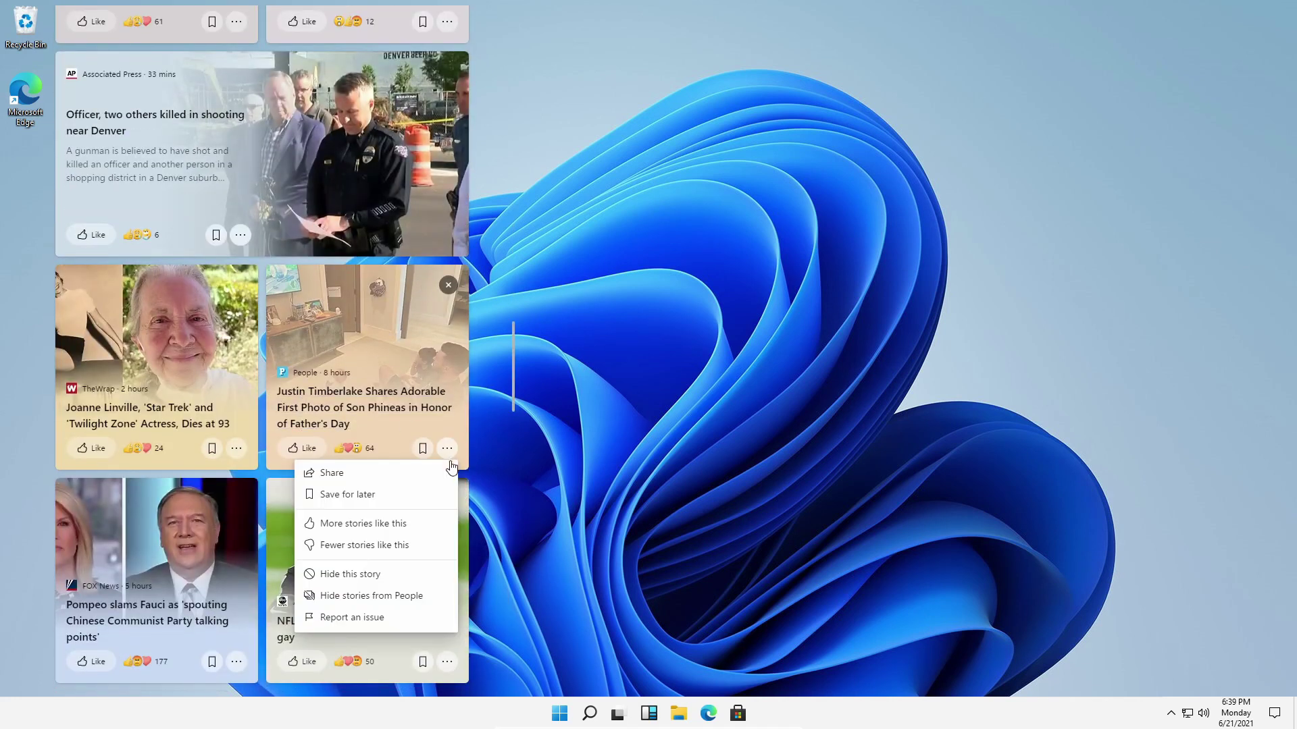
pyautogui.click(261, 492)
pyautogui.scroll(15, 251, 535)
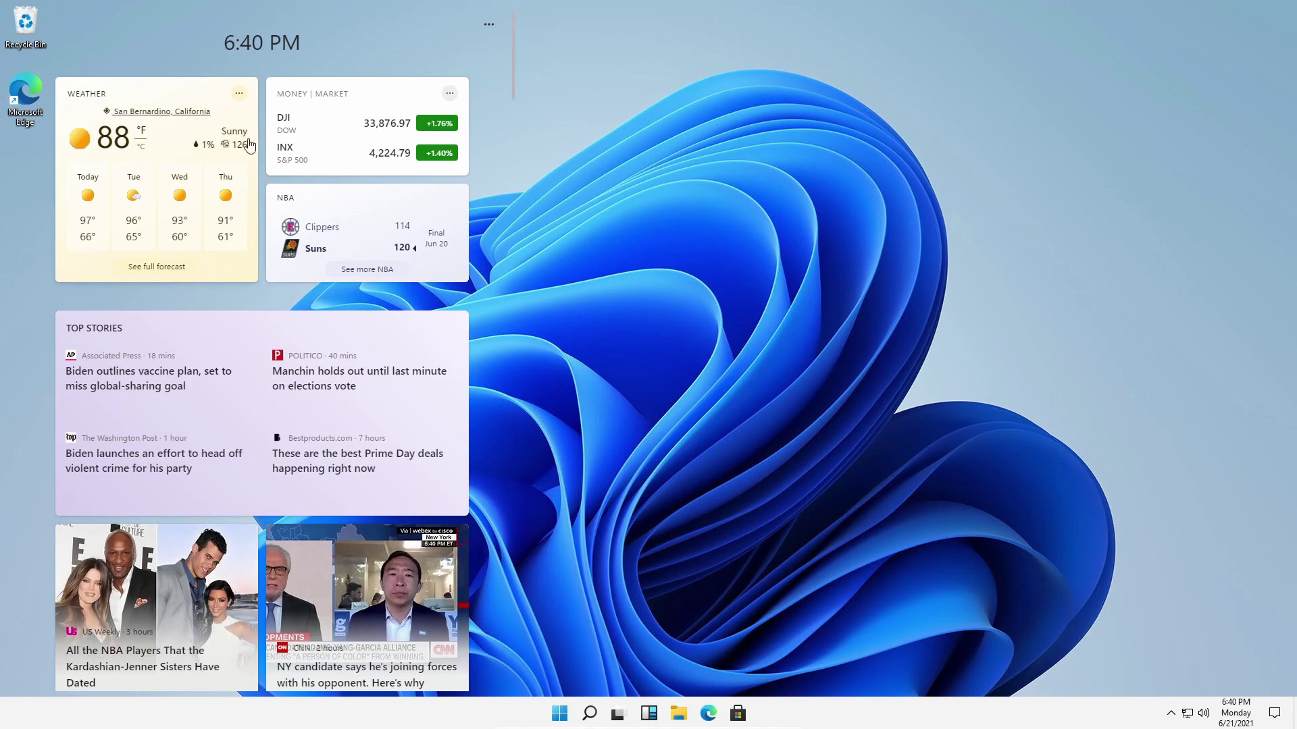
pyautogui.click(821, 302)
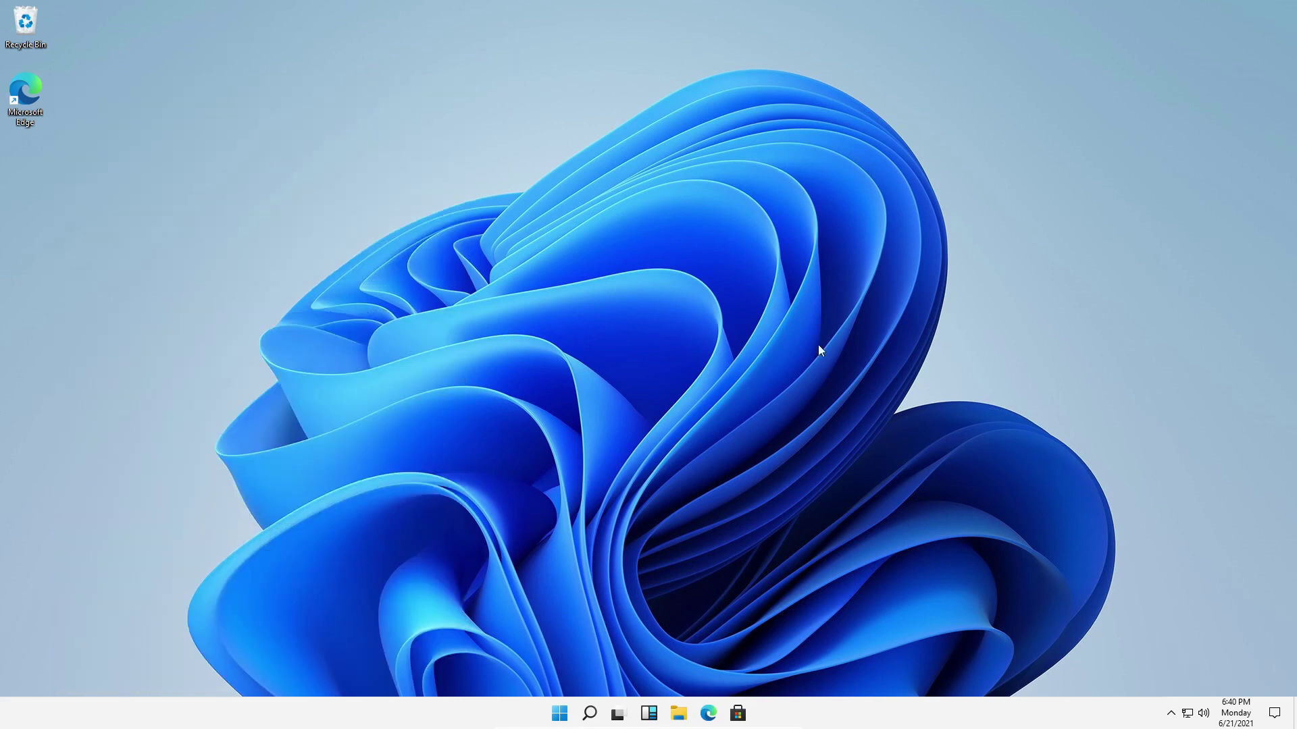